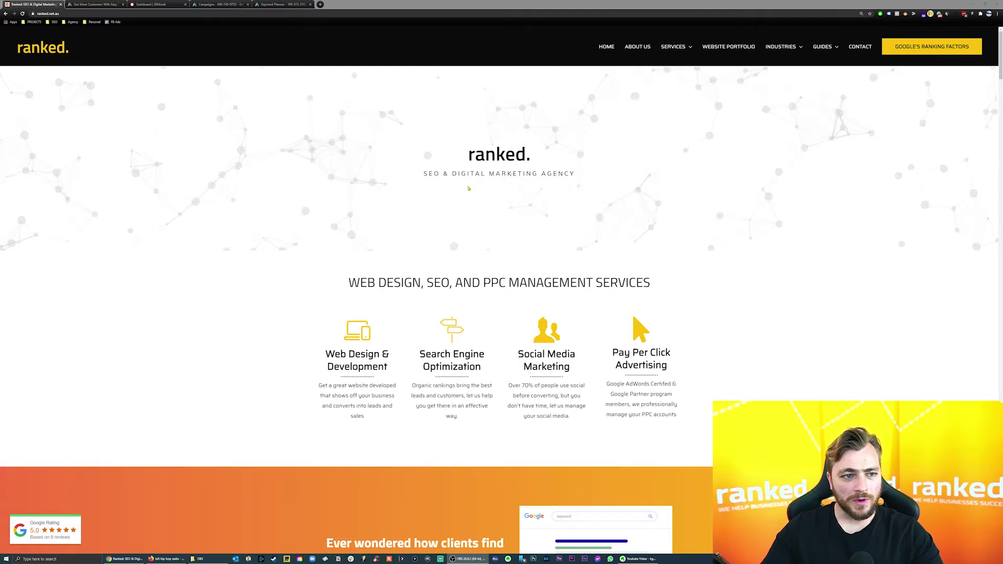
# Open the Keyword Planner in Google Ads.
pyautogui.click(96, 4)
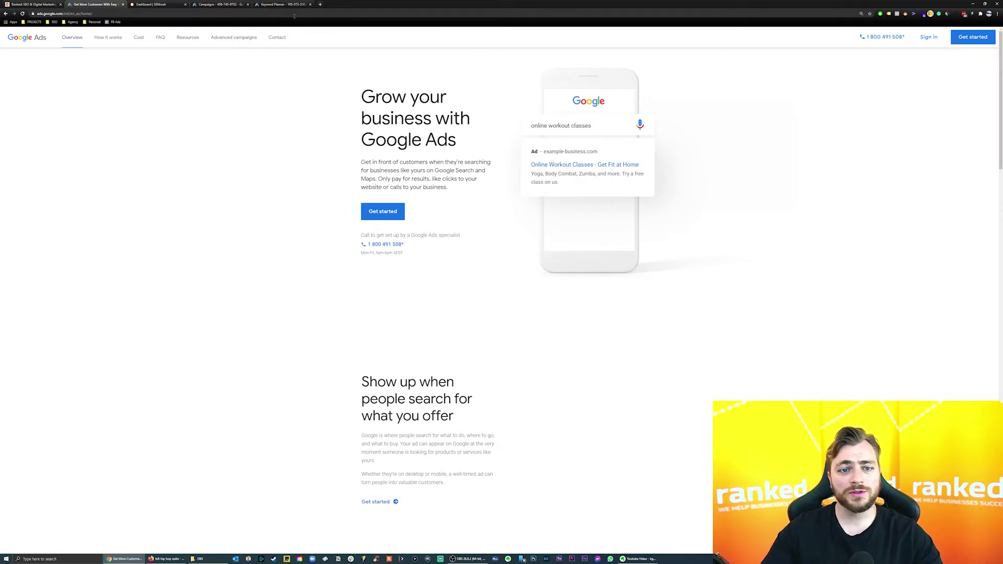
pyautogui.click(283, 4)
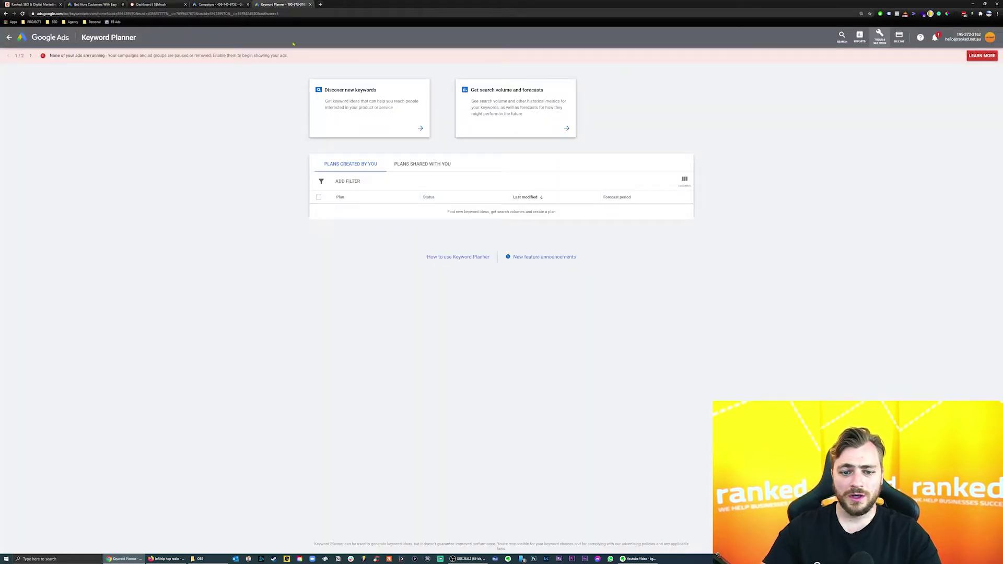
pyautogui.click(882, 39)
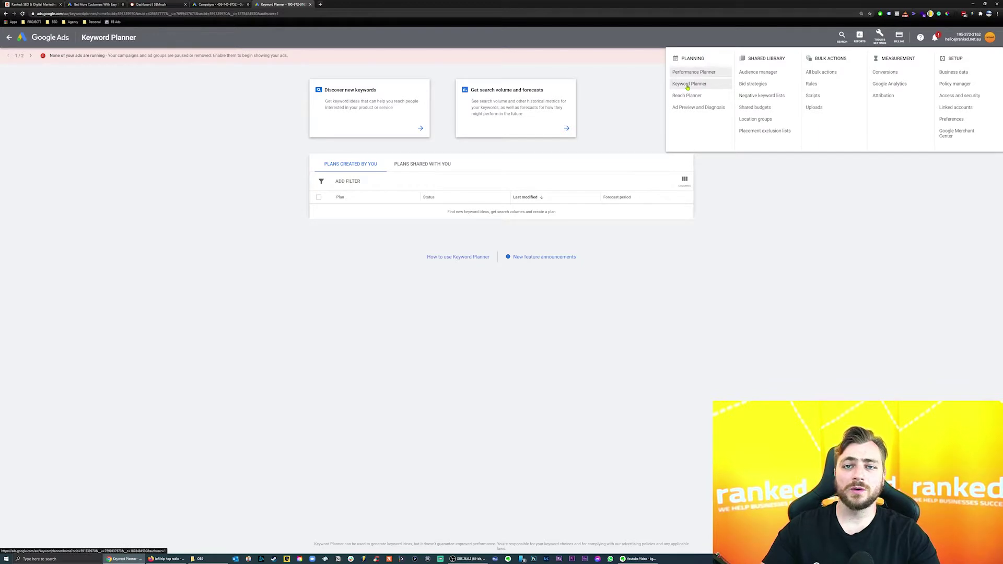
pyautogui.click(687, 85)
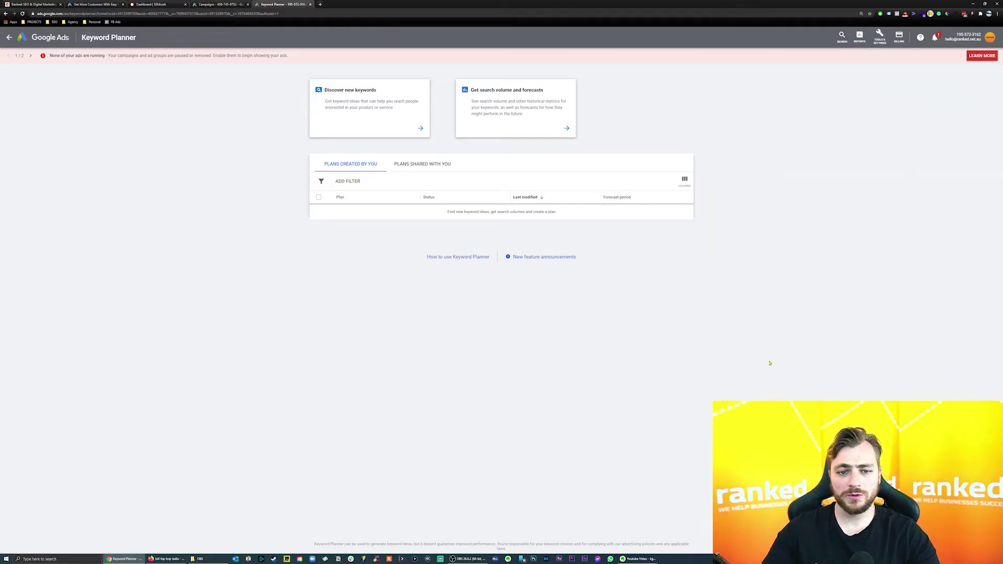
# Discover new keywords related to "doctor" and get the keyword results.
pyautogui.click(358, 129)
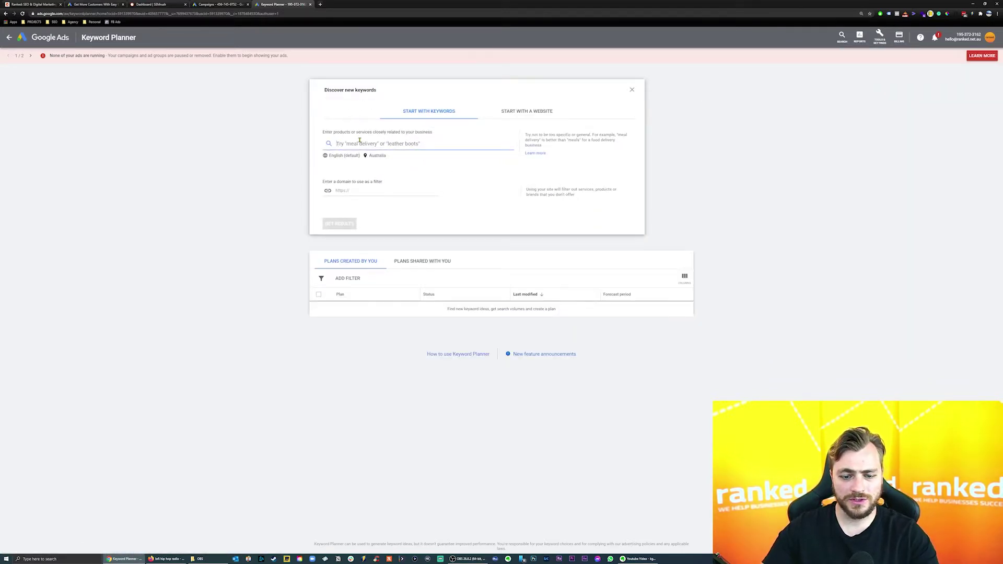
pyautogui.write('doctor')
pyautogui.press('Return')
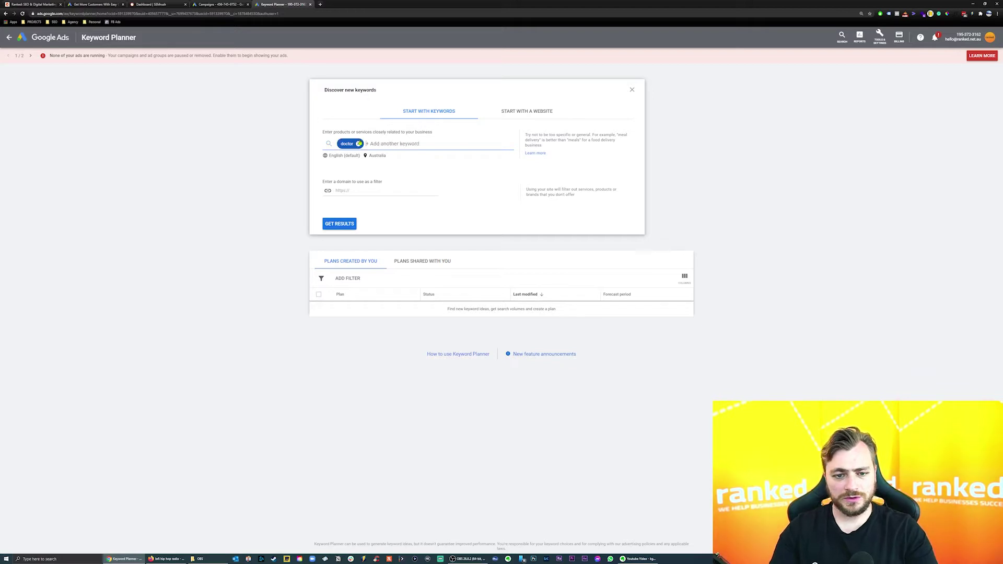
pyautogui.click(352, 224)
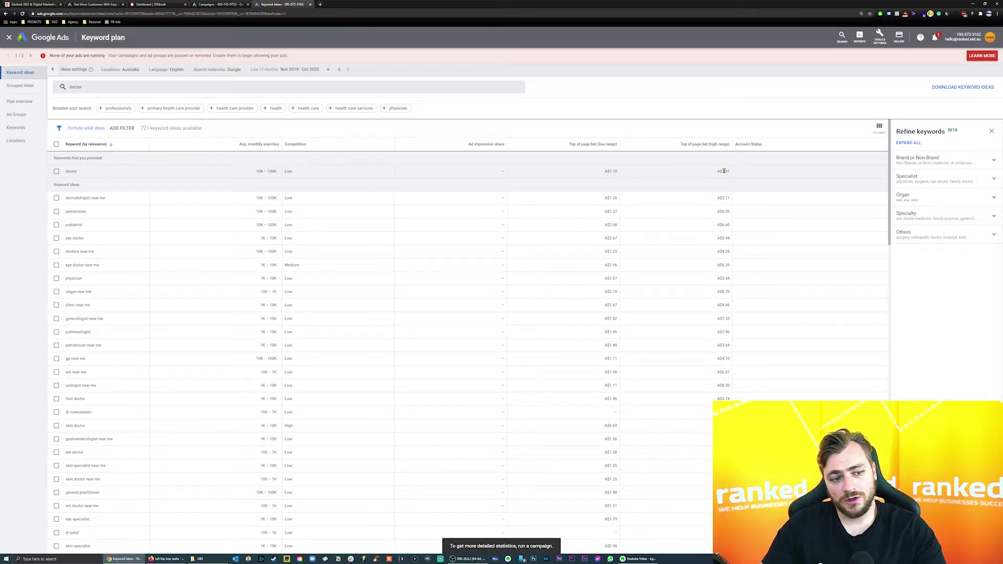
# Examine the keyword ideas for "doctor", including average monthly searches, competition and top of page bid ranges, at a readable size.
pyautogui.hotkey('ctrl', '+')
pyautogui.hotkey('ctrl', '+')
pyautogui.hotkey('ctrl', '+')
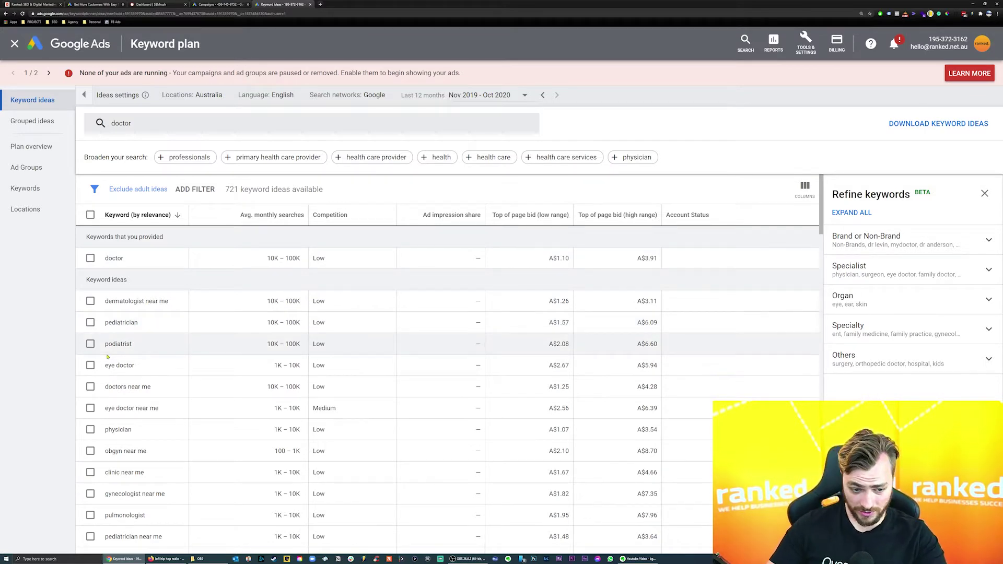
pyautogui.scroll(-1, 147, 379)
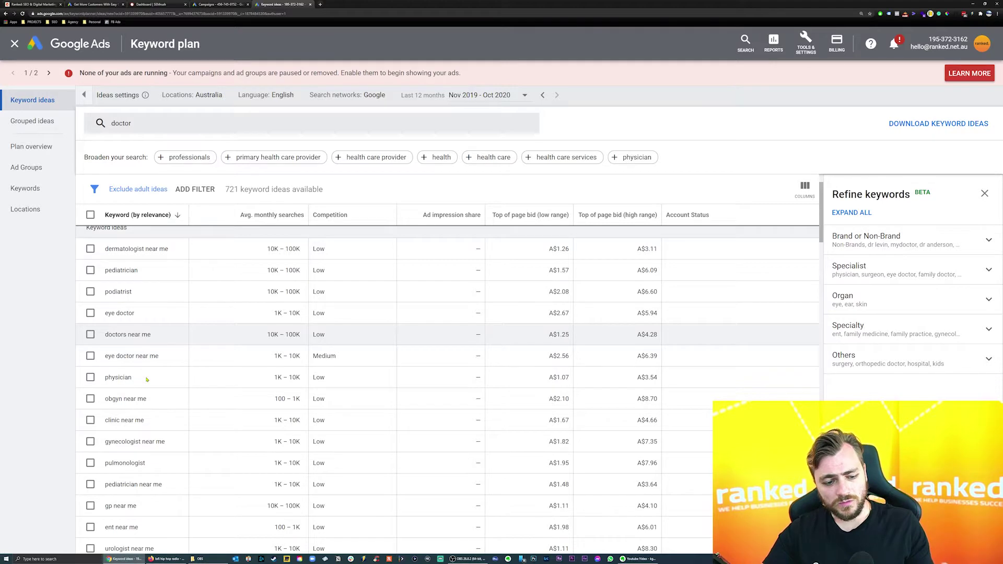
pyautogui.scroll(1, 147, 380)
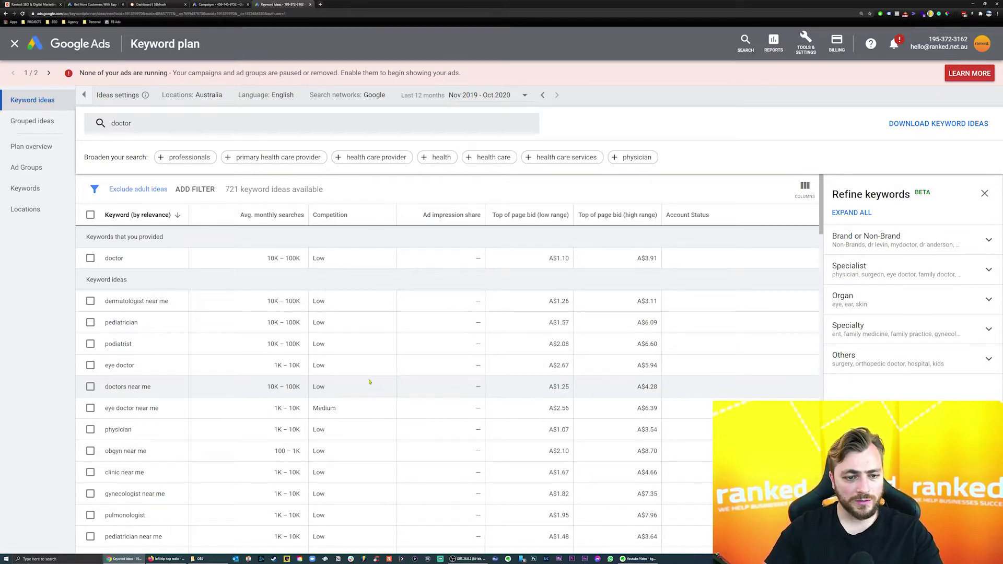
pyautogui.scroll(-1, 369, 383)
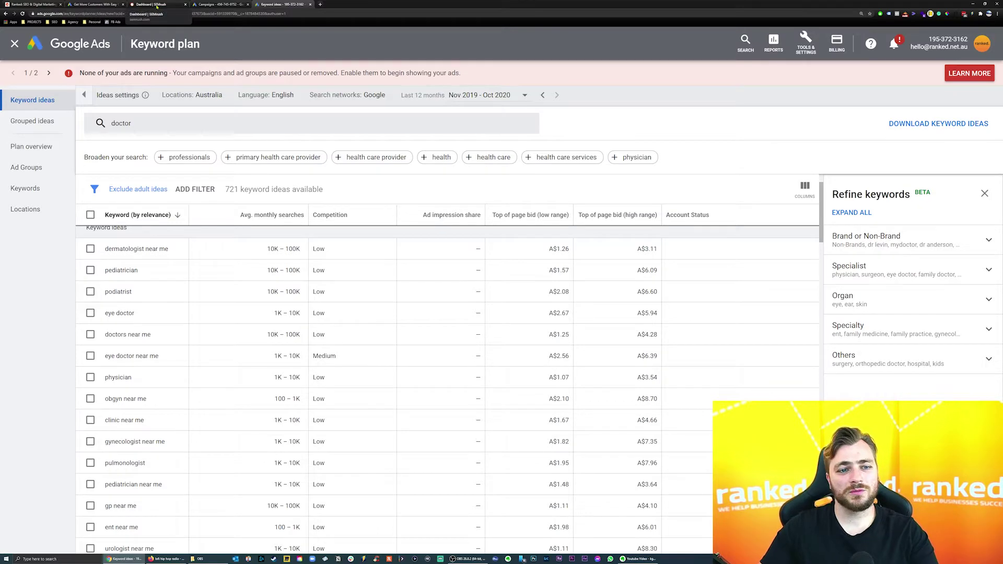
# Look at the SEMrush dashboard, and open the Ahrefs dashboard in a new browser tab at a larger size.
pyautogui.click(157, 4)
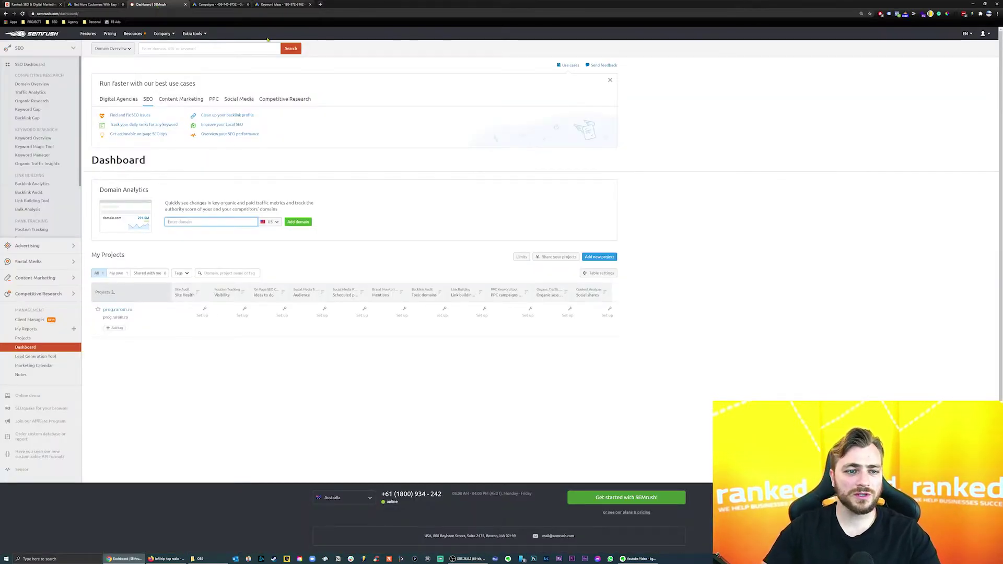
pyautogui.click(319, 4)
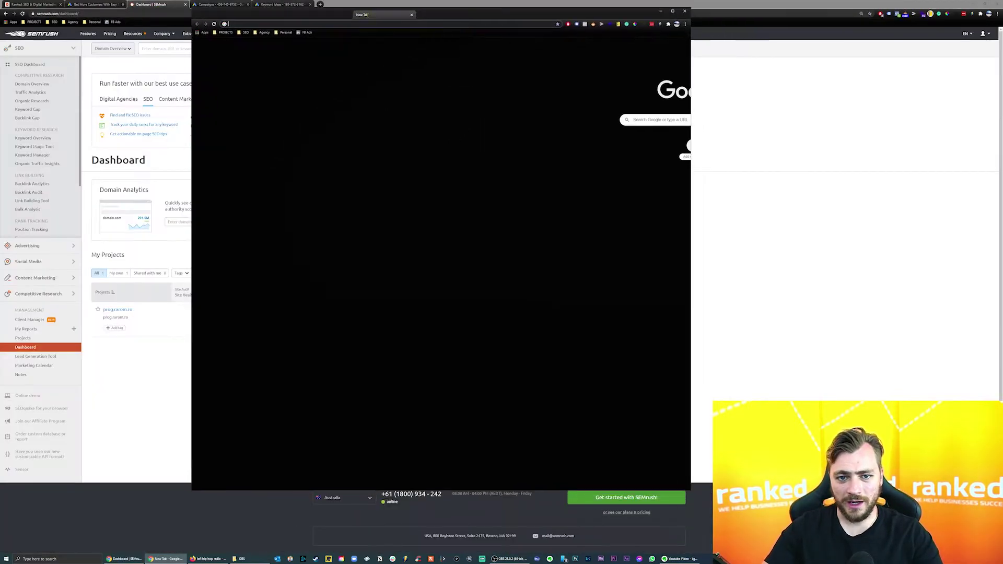
pyautogui.write('ahrefs')
pyautogui.press('Return')
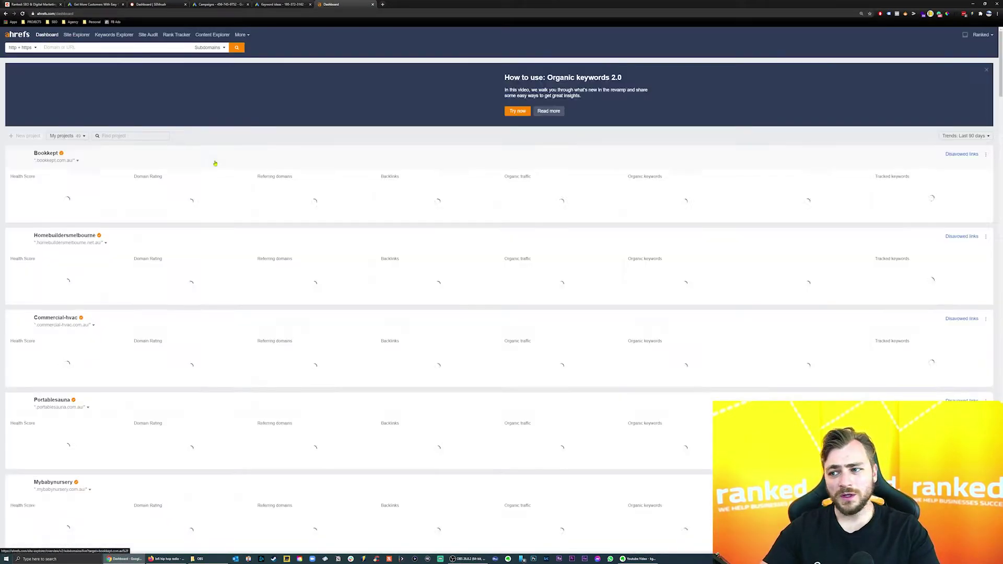
pyautogui.hotkey('ctrl', '+')
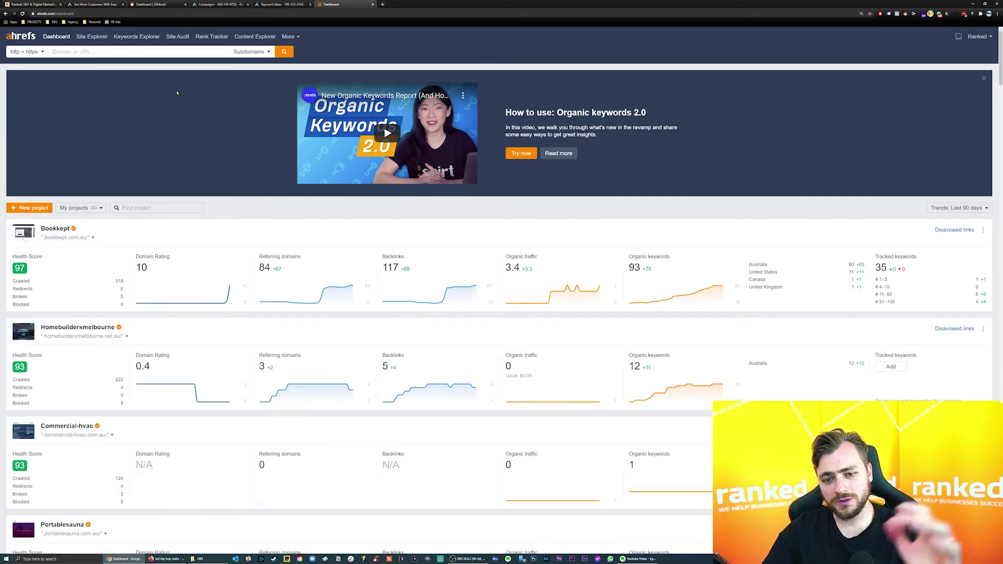
# Return to SEMrush and look up the keyword overview for "cardiologist", enlarging the page for reading.
pyautogui.click(157, 5)
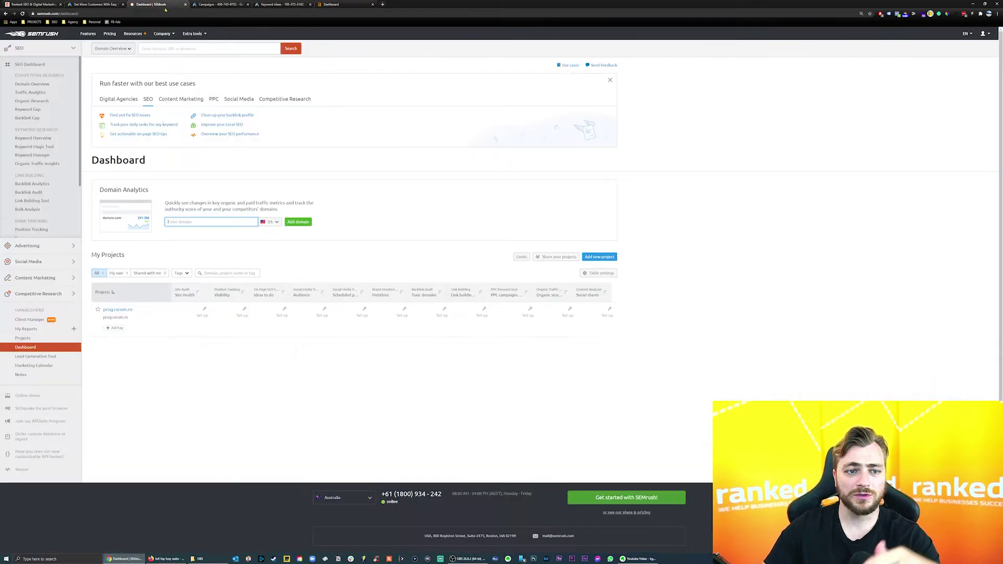
pyautogui.click(199, 49)
pyautogui.write('ca')
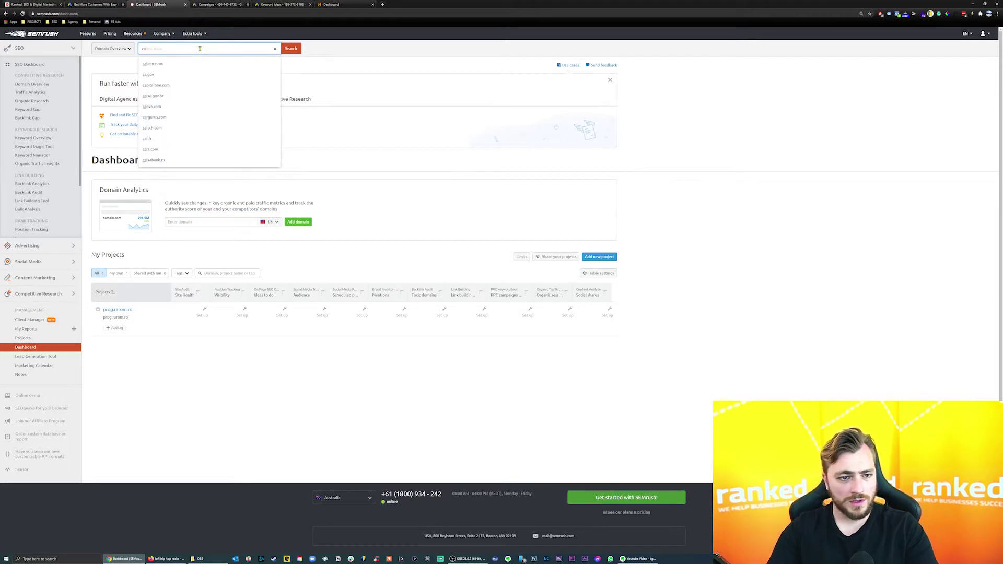
pyautogui.write('rdial')
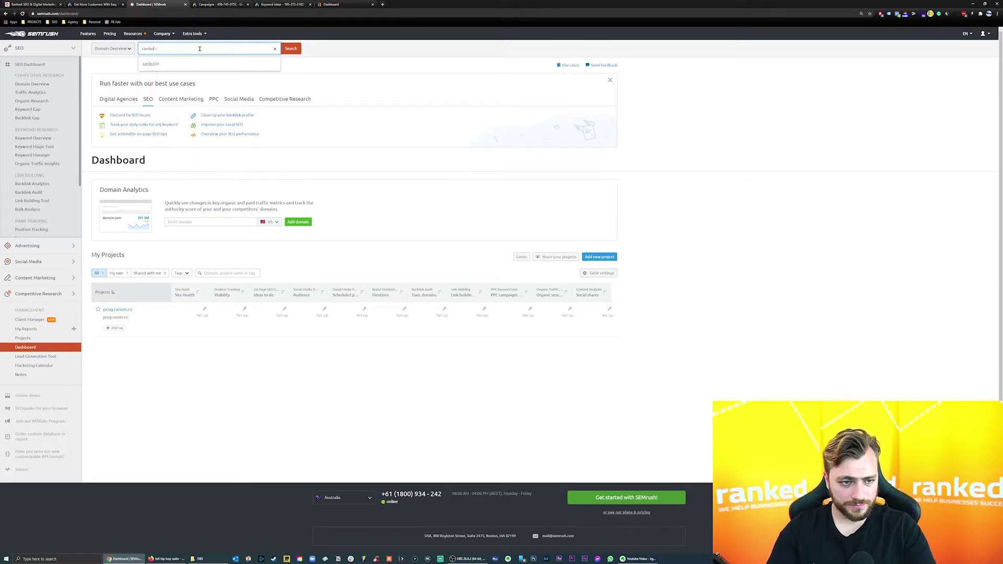
pyautogui.write('ogist')
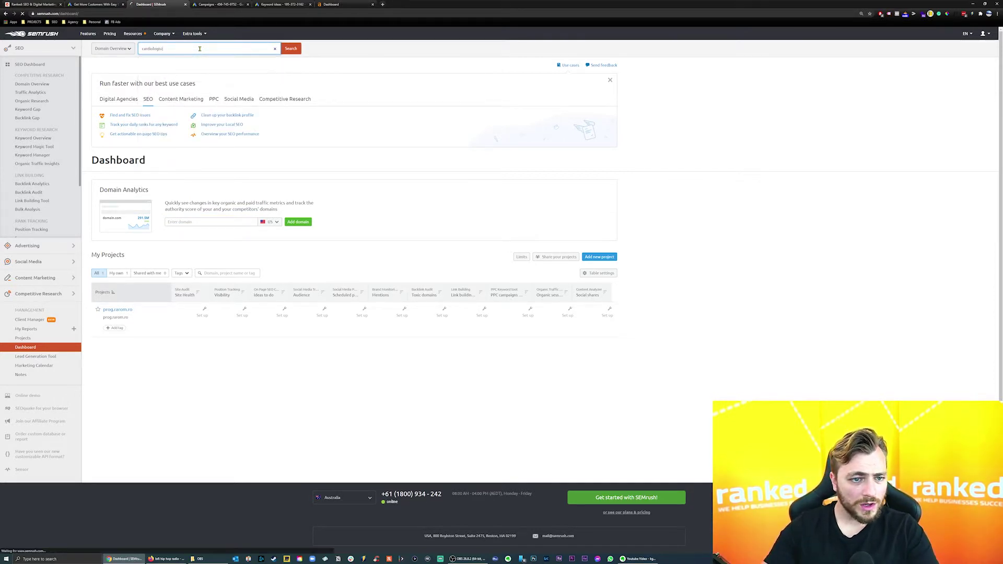
pyautogui.press('Return')
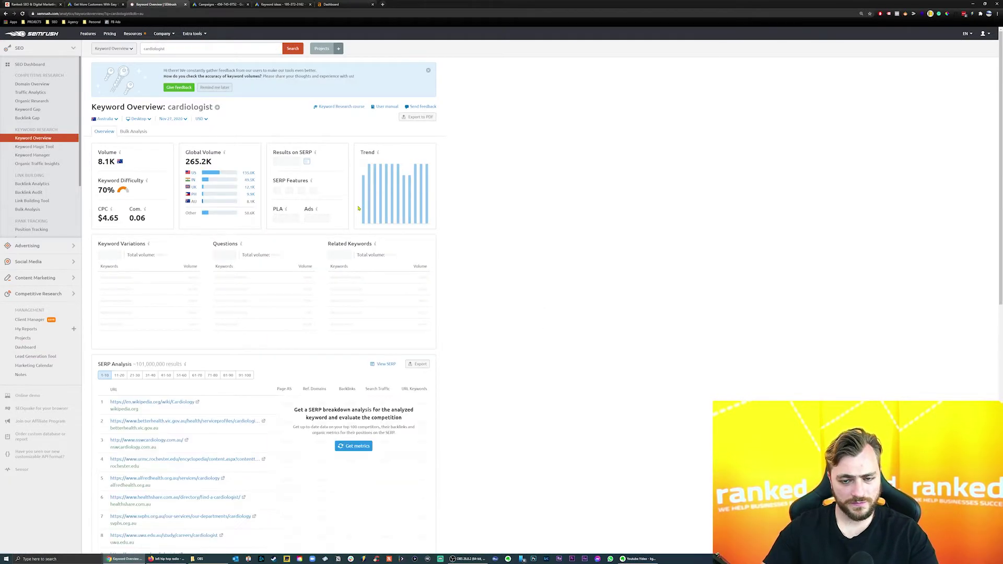
pyautogui.hotkey('ctrl', '+')
pyautogui.hotkey('ctrl', '+')
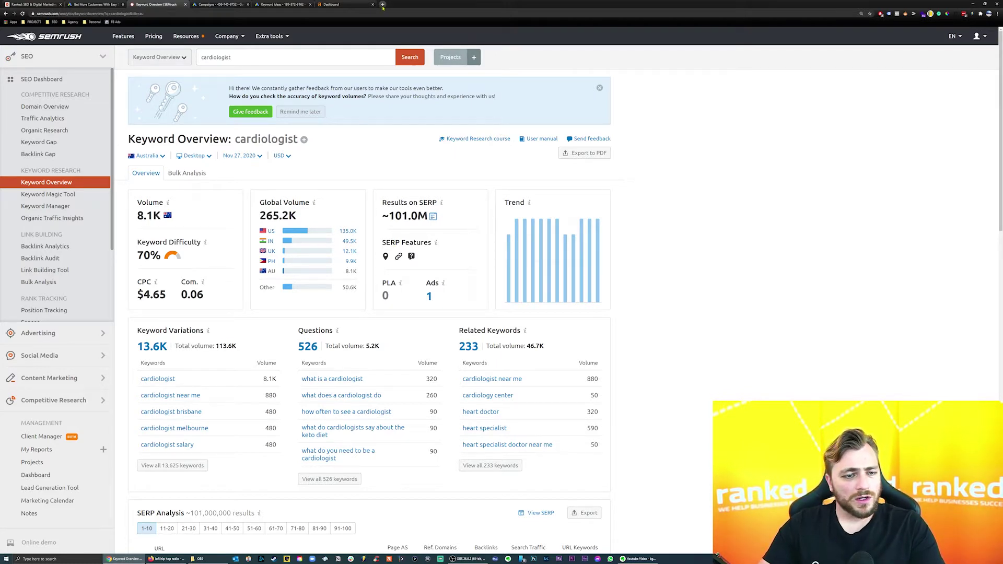
# Find Google Trends through a web search in a new browser tab and open its home page.
pyautogui.click(383, 5)
pyautogui.write('google tr')
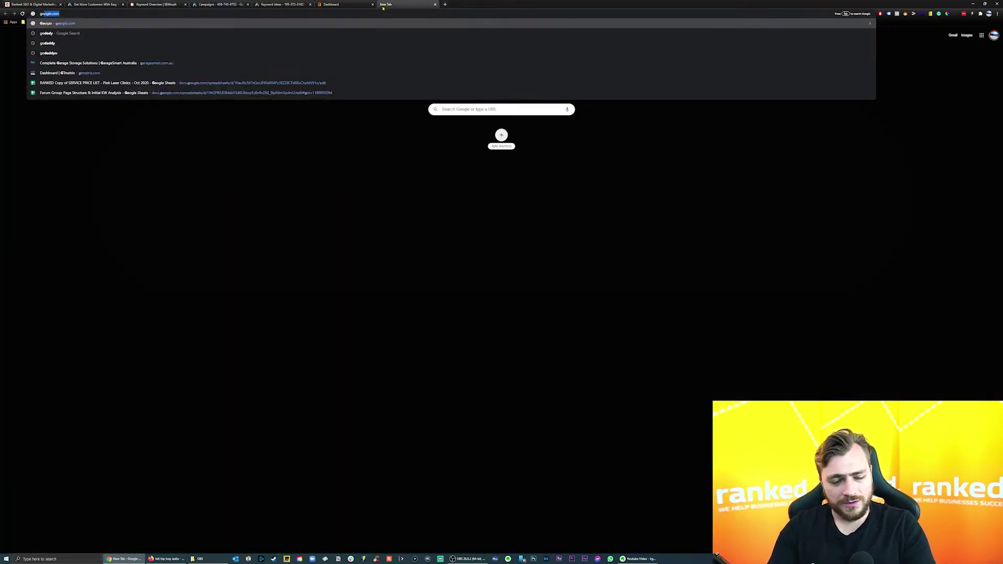
pyautogui.press('Return')
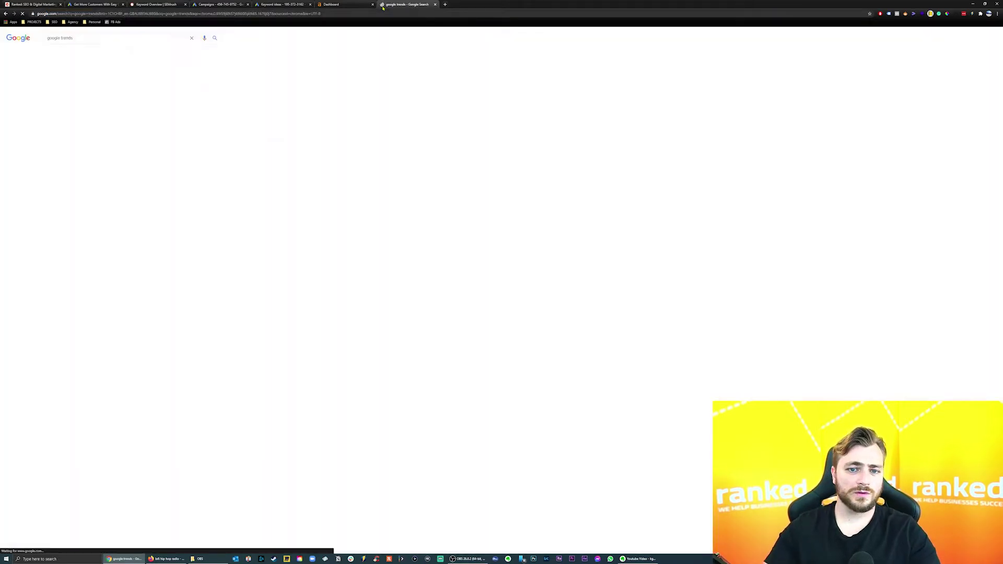
pyautogui.click(63, 81)
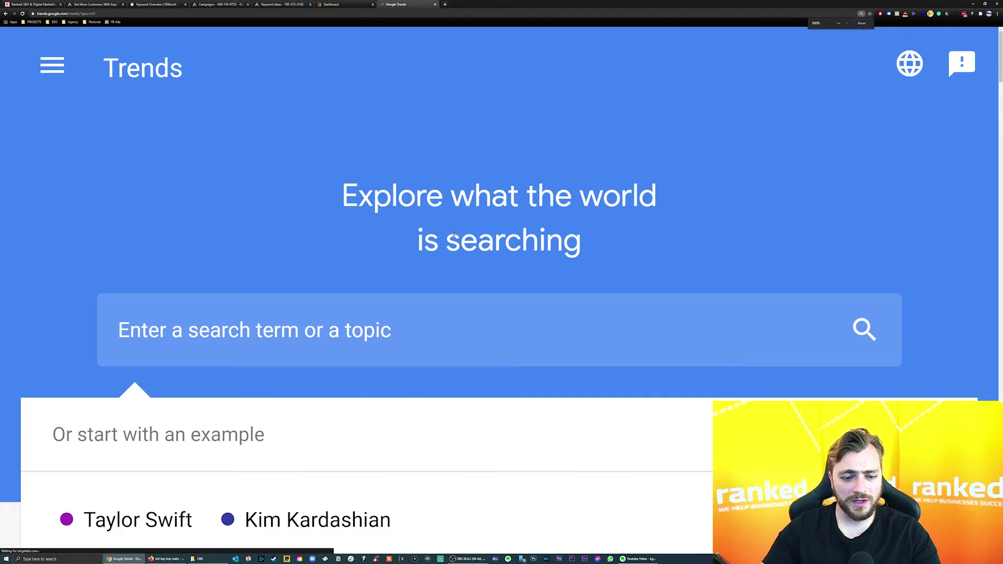
pyautogui.hotkey('ctrl', '-')
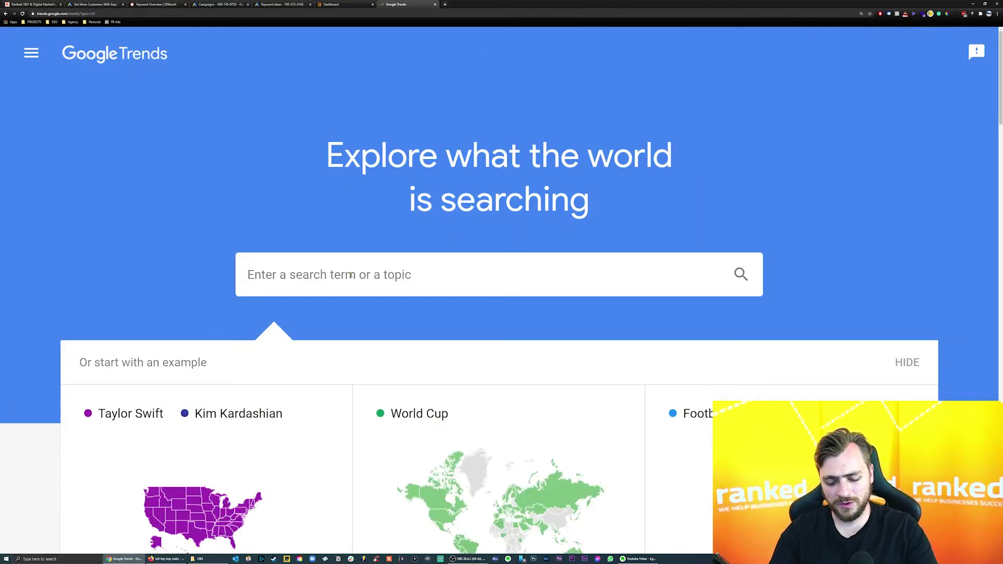
# Explore the search term "working from home" and set its time range to 2004 – present.
pyautogui.write('working f')
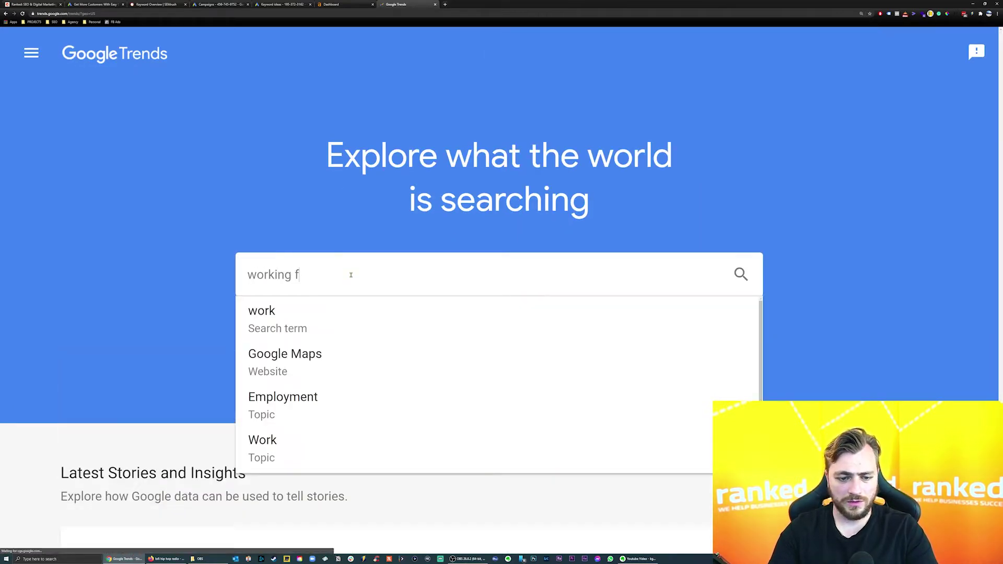
pyautogui.write('rom home')
pyautogui.press('Return')
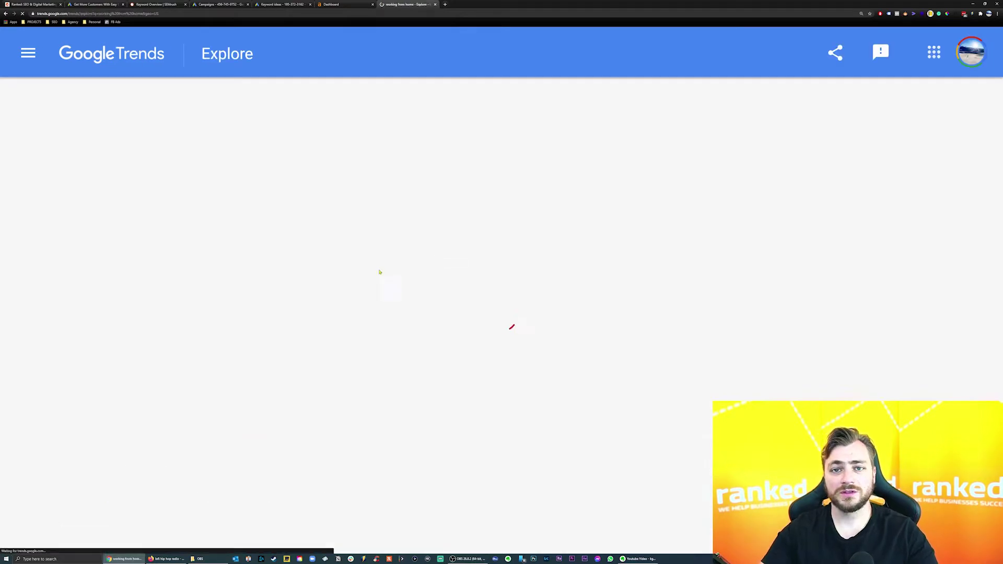
pyautogui.hotkey('ctrl', '-')
pyautogui.click(169, 174)
pyautogui.click(163, 209)
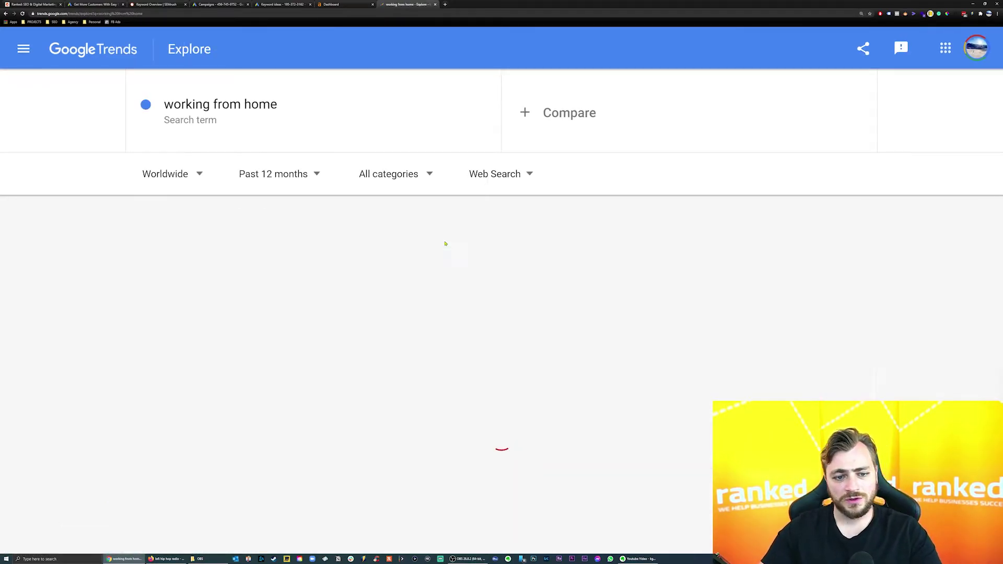
pyautogui.click(289, 177)
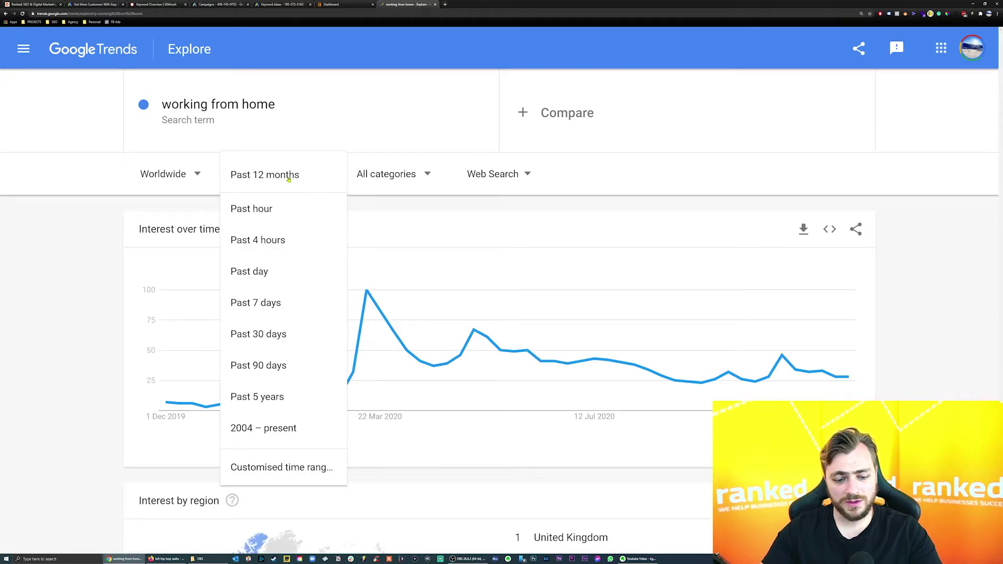
pyautogui.click(272, 427)
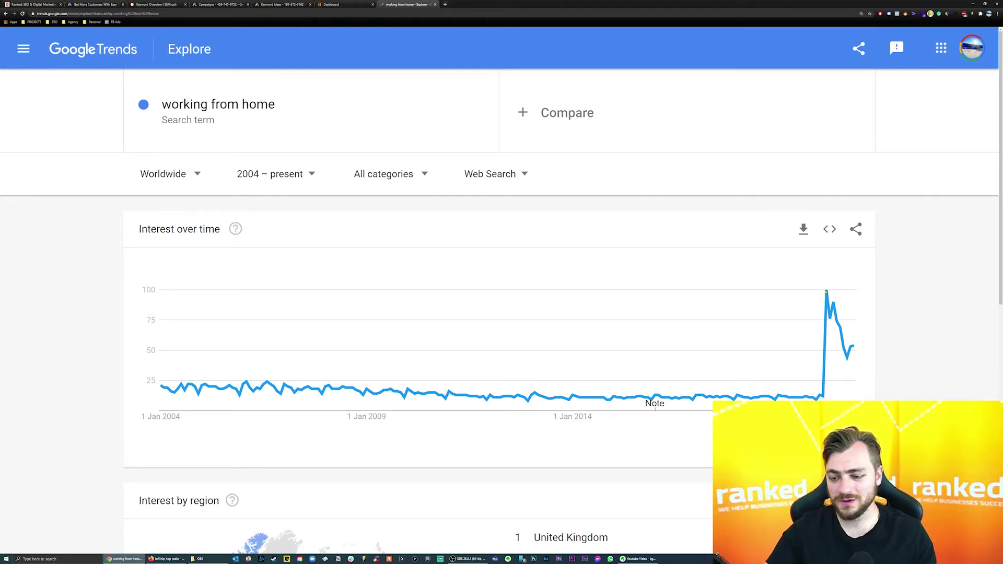
# Replace the explored search term with "cardiologist".
pyautogui.click(305, 105)
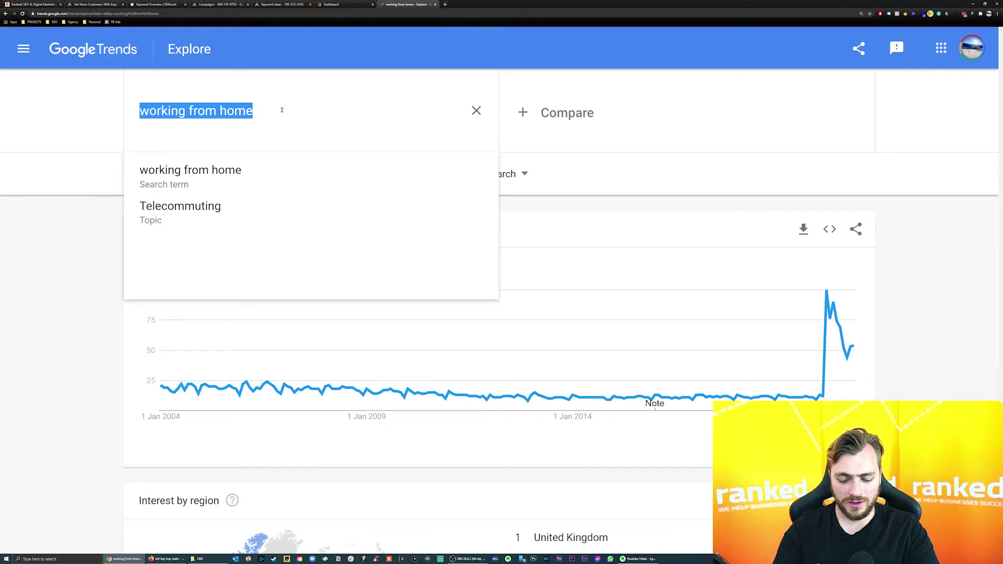
pyautogui.write('cardiol')
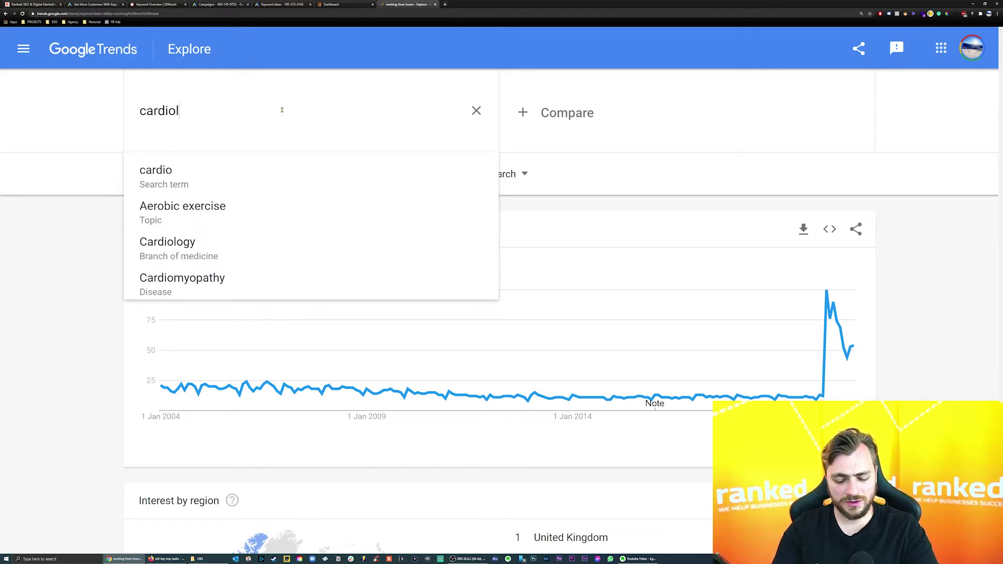
pyautogui.write('ogist')
pyautogui.press('Return')
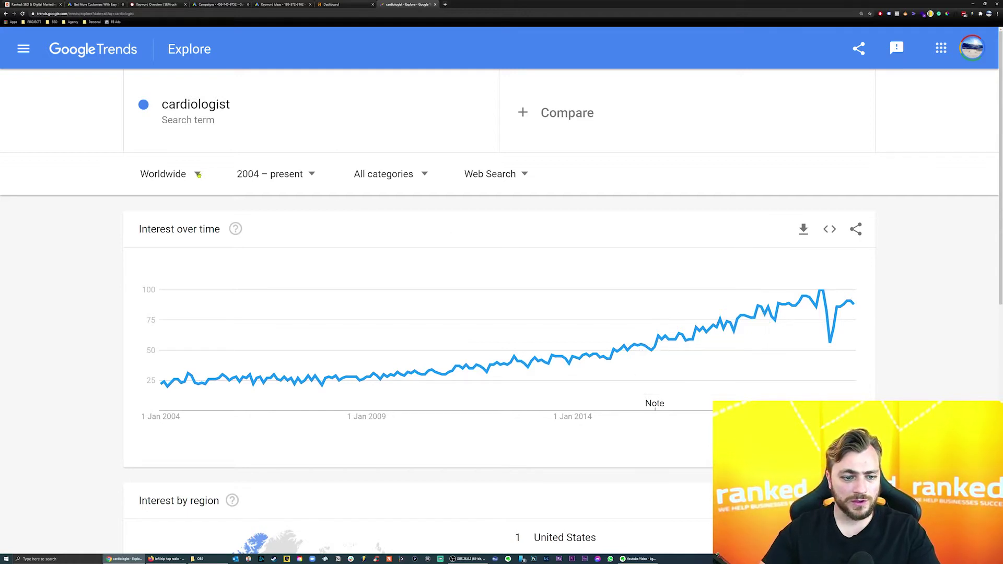
# Limit the cardiologist trend data to Australia.
pyautogui.click(198, 175)
pyautogui.write('aus')
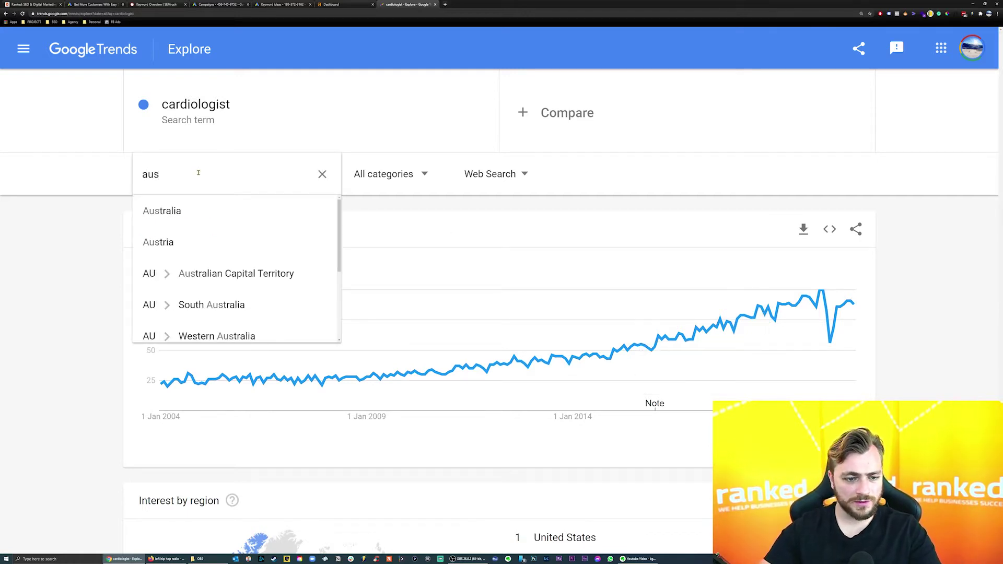
pyautogui.click(175, 210)
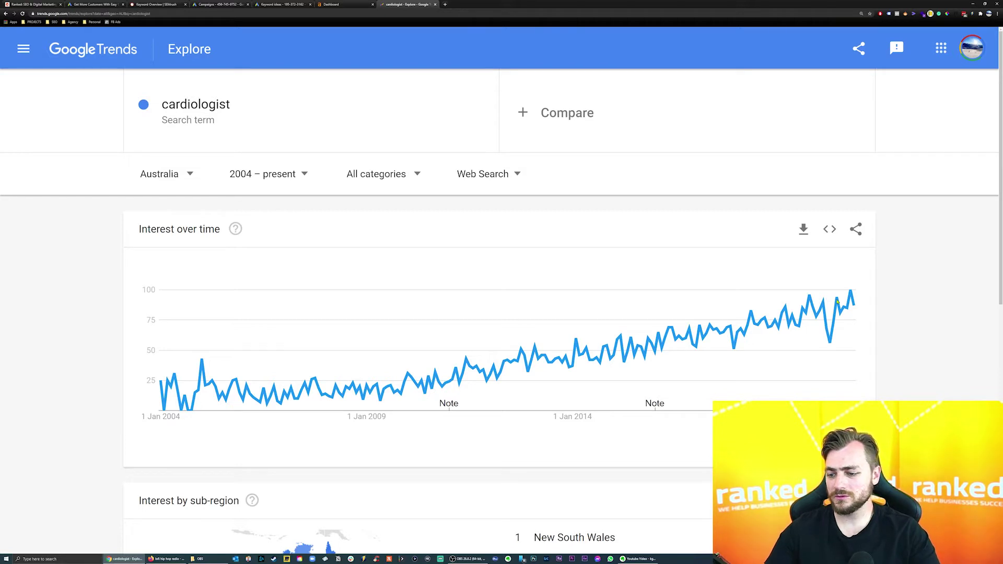
# Replace the explored search term with "bone broth" to view its Australian trend since 2004.
pyautogui.click(305, 114)
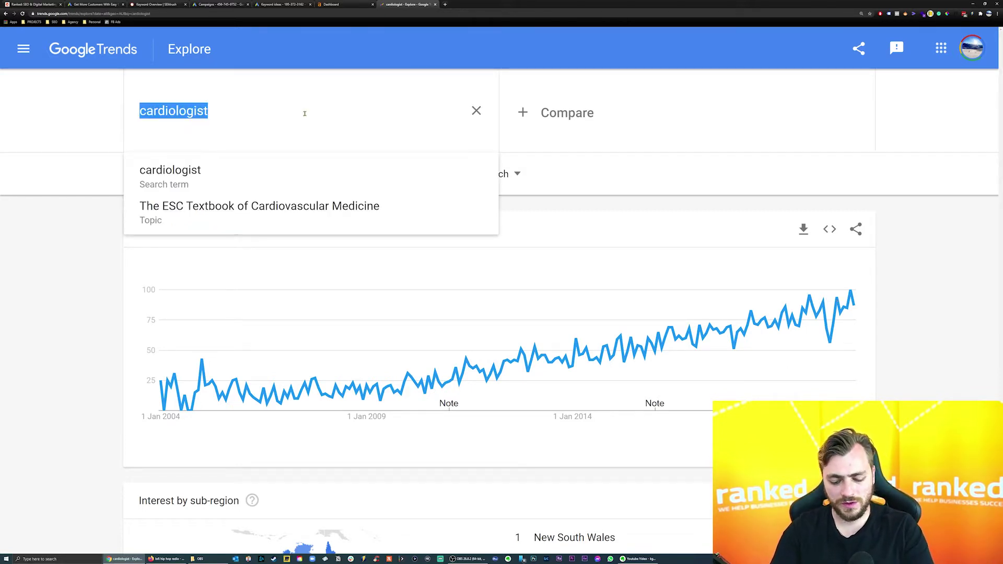
pyautogui.write('bone broth')
pyautogui.press('Return')
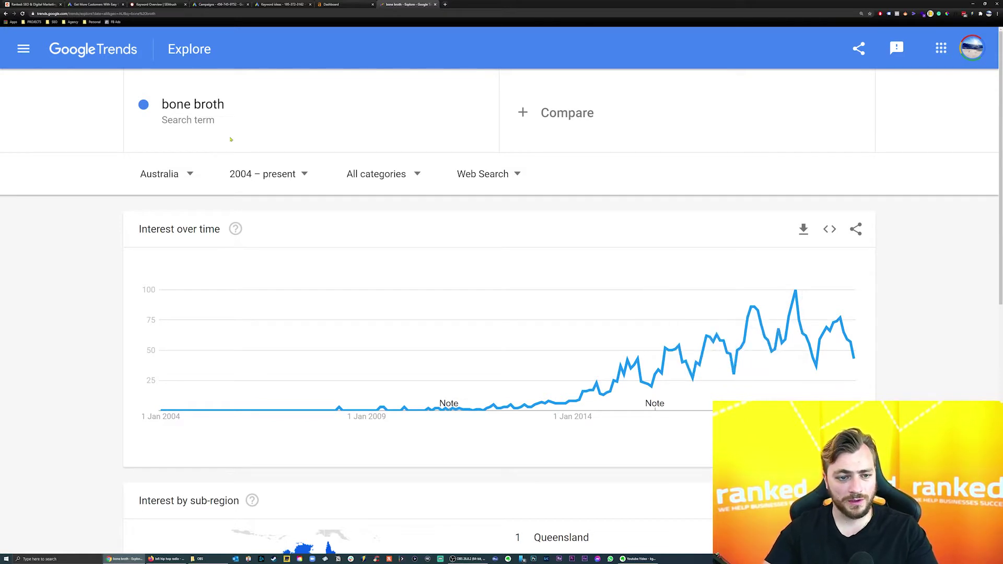
# Replace the explored search term with "surgeon".
pyautogui.click(264, 110)
pyautogui.write('ca')
pyautogui.press('BackSpace')
pyautogui.press('BackSpace')
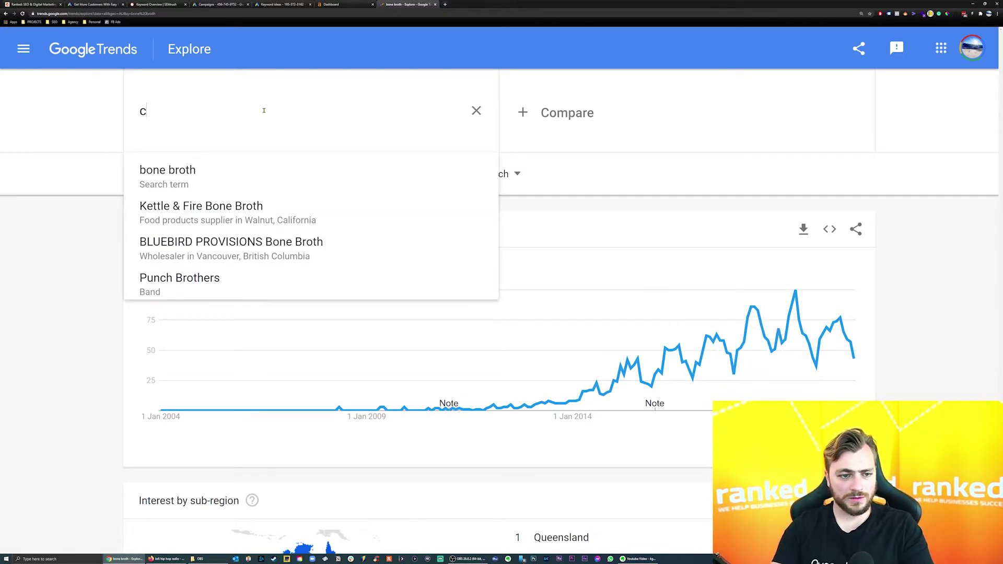
pyautogui.write('surgeon')
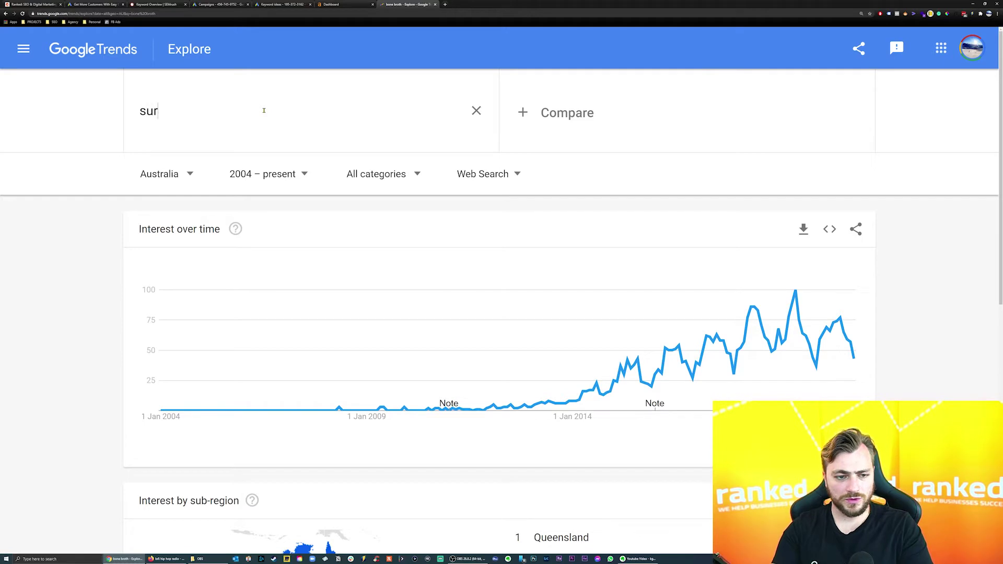
pyautogui.press('Return')
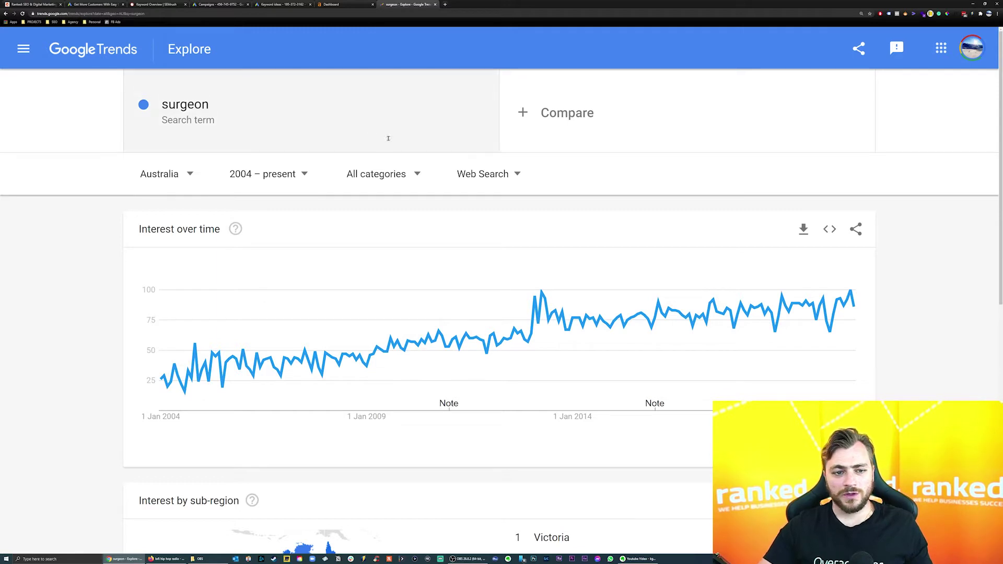
# Replace the explored search term with "segway".
pyautogui.click(272, 108)
pyautogui.press('BackSpace')
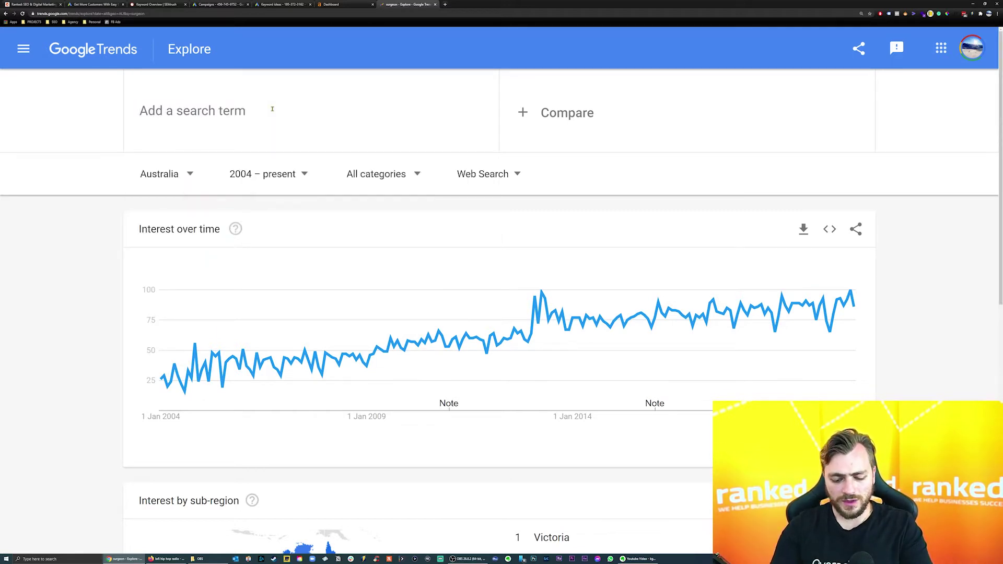
pyautogui.write('segway')
pyautogui.press('Return')
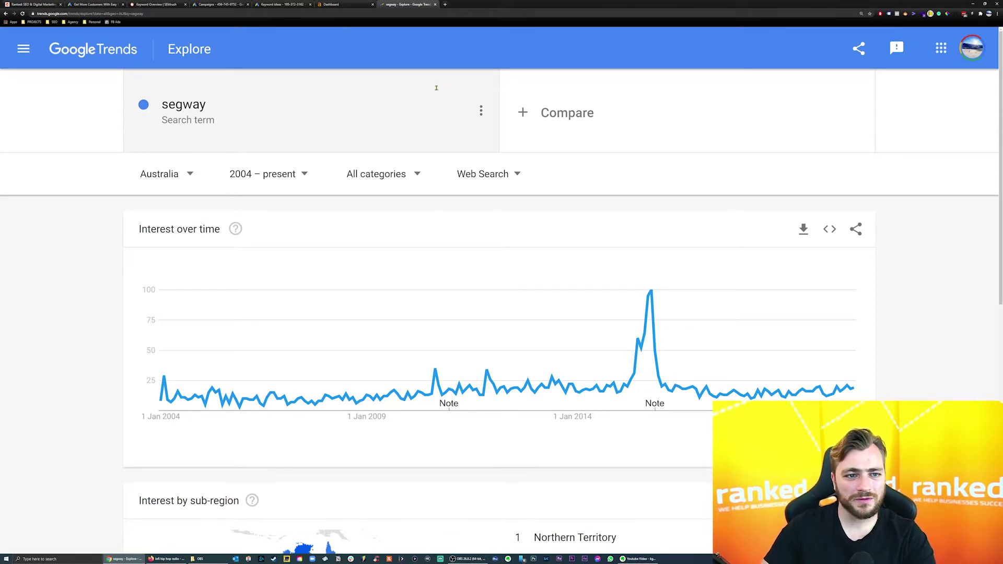
# Switch to SEMrush, open the full list of keyword variations for "cardiologist" and highlight that keyword's CPC.
pyautogui.hotkey('ctrl', '3')
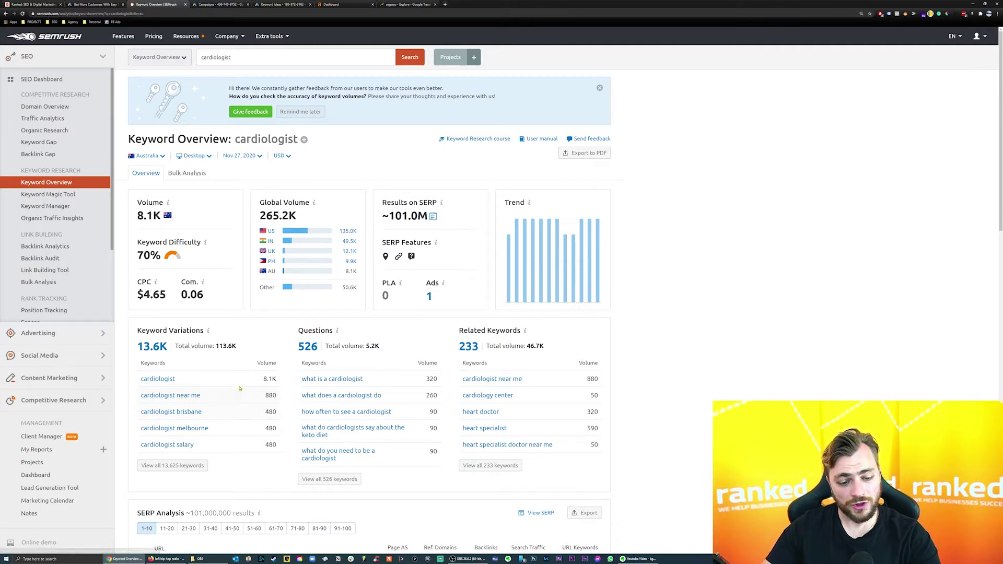
pyautogui.click(175, 466)
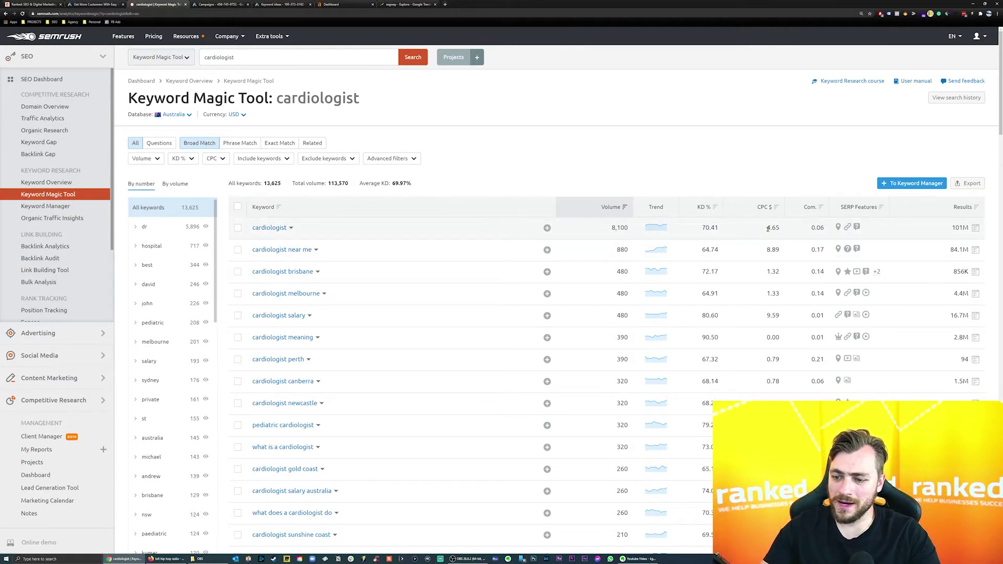
pyautogui.moveTo(766, 227); pyautogui.dragTo(782, 228)
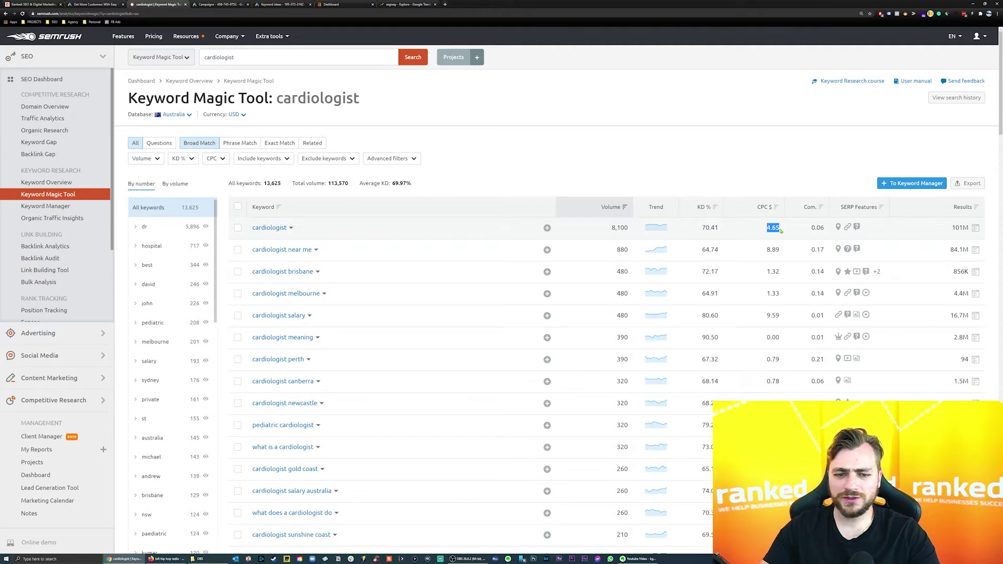
# Set the keyword list's currency to AUD and highlight the CPC of "cardiologist".
pyautogui.click(242, 115)
pyautogui.click(238, 128)
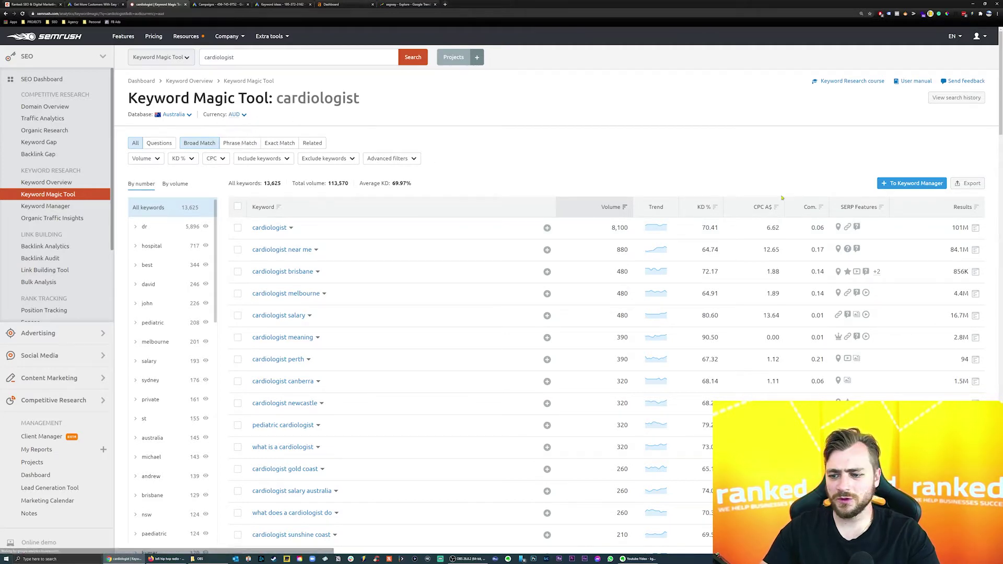
pyautogui.moveTo(767, 228); pyautogui.dragTo(781, 231)
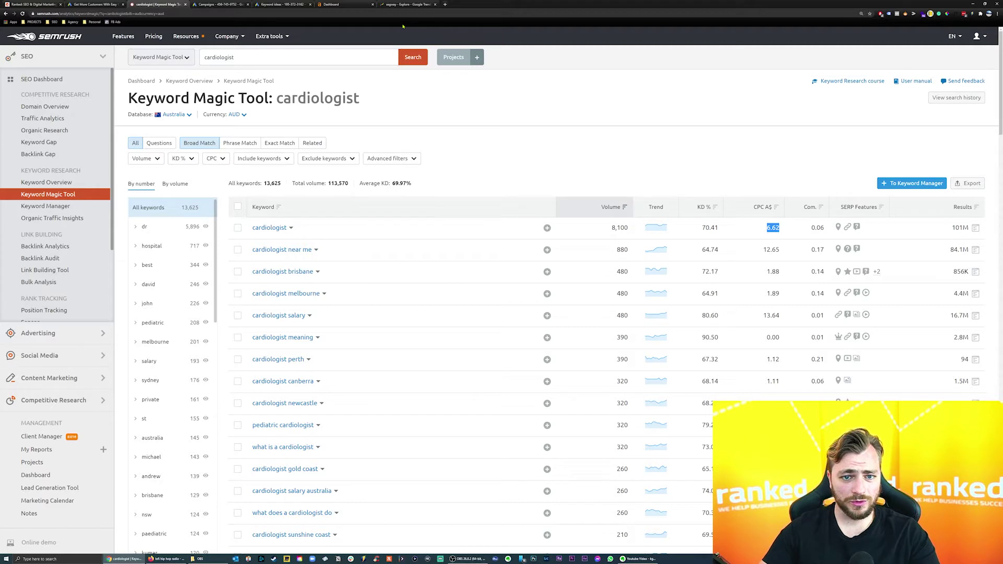
# Close the browser tabs holding Google Ads campaigns, keyword ideas, the Ahrefs dashboard and Google Trends.
pyautogui.click(247, 4)
pyautogui.click(247, 5)
pyautogui.click(247, 4)
pyautogui.click(248, 4)
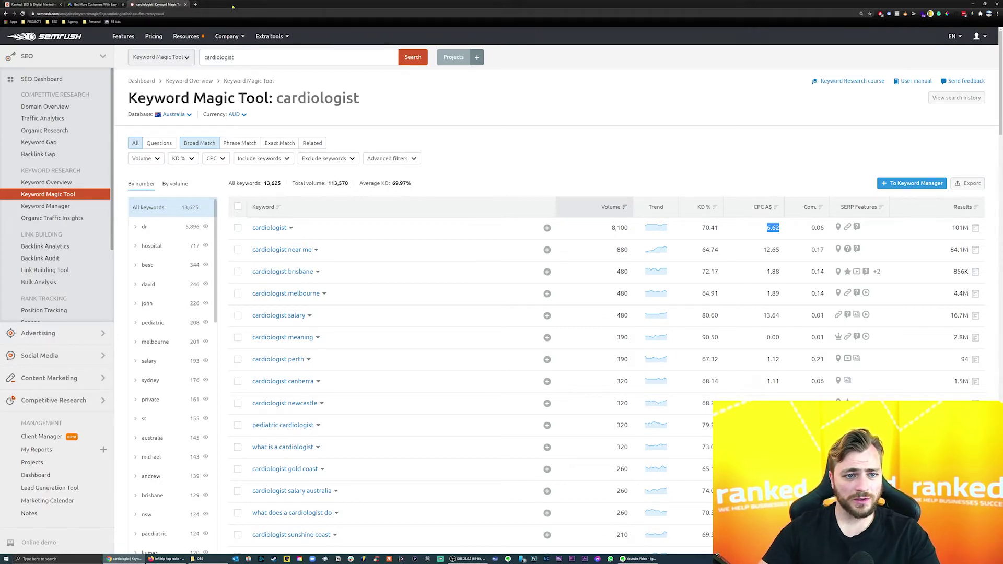
# Search Google for "cardiologist melbourne" in a new browser tab.
pyautogui.click(196, 4)
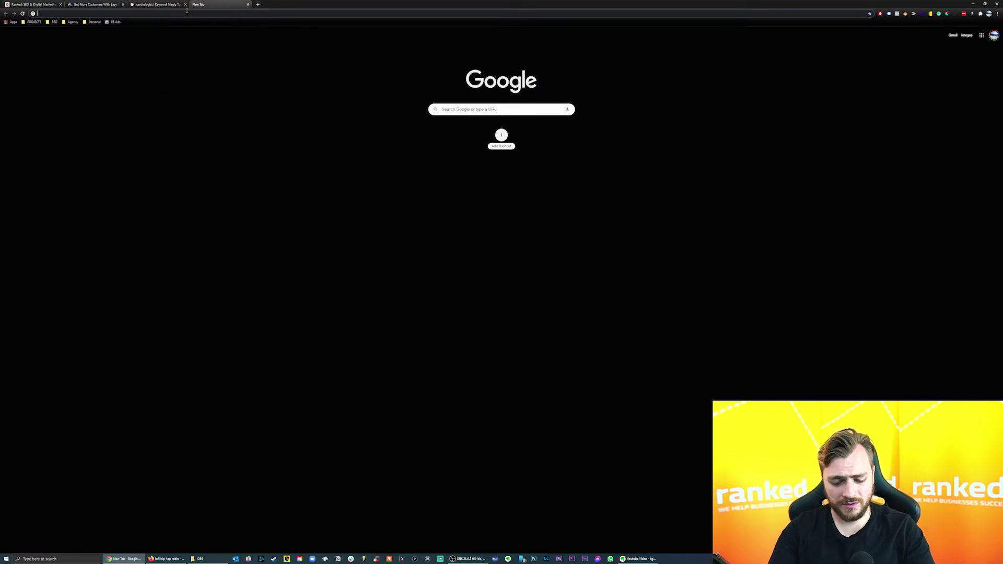
pyautogui.write('cardiologist melbourne')
pyautogui.press('Return')
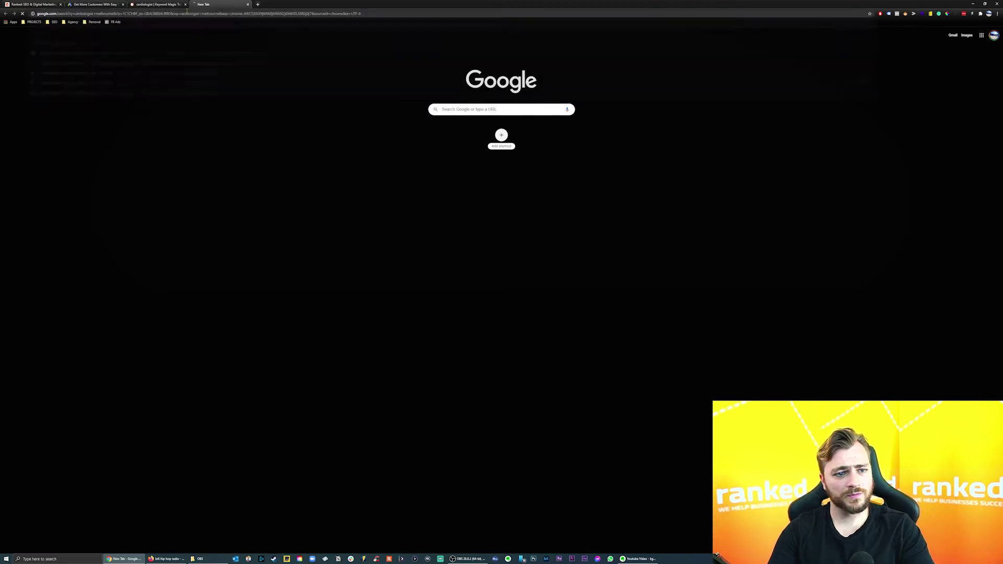
# Return to SEMrush and export the "cardiologist" keyword list to a file.
pyautogui.click(157, 4)
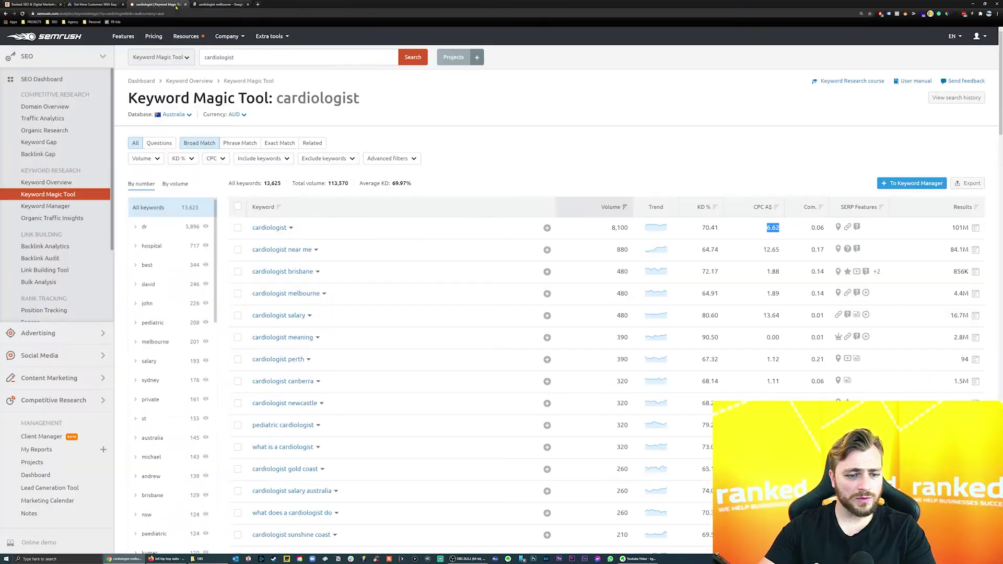
pyautogui.click(972, 184)
pyautogui.click(872, 283)
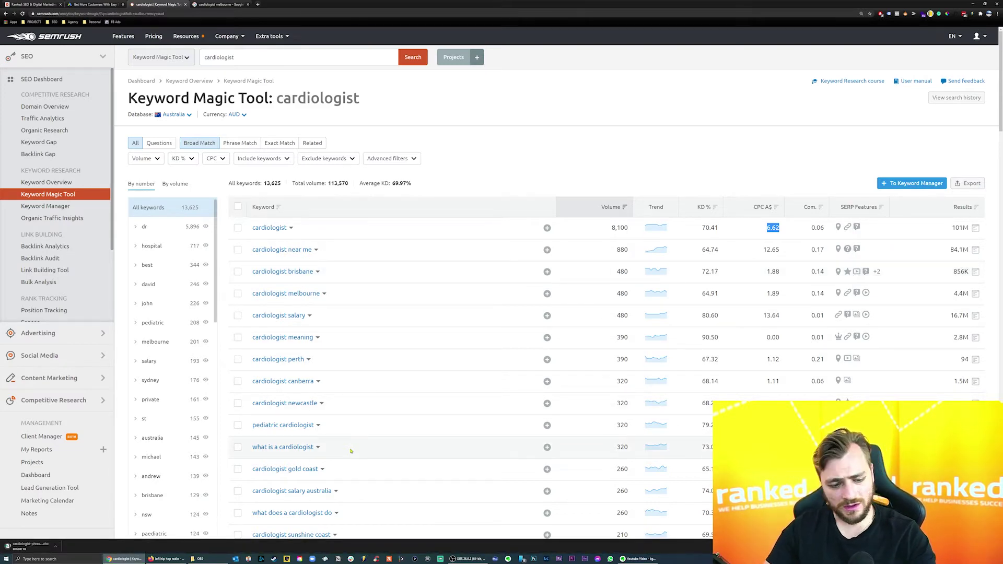
# Go through the "cardiologist melbourne" results and open the website of Melbourne Heart Care's Brighton listing in a new tab.
pyautogui.click(219, 4)
pyautogui.scroll(5, 345, 236)
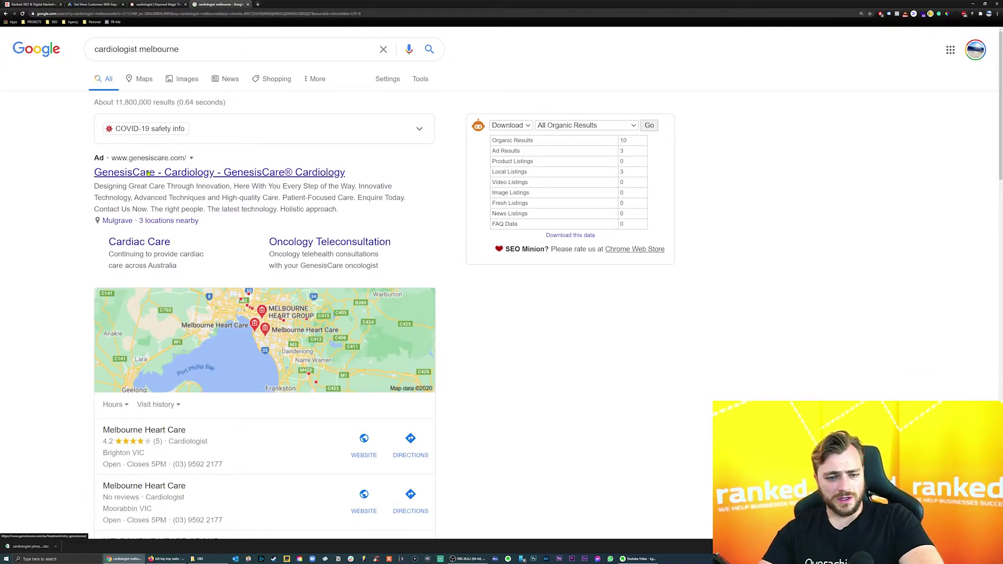
pyautogui.scroll(-1, 149, 172)
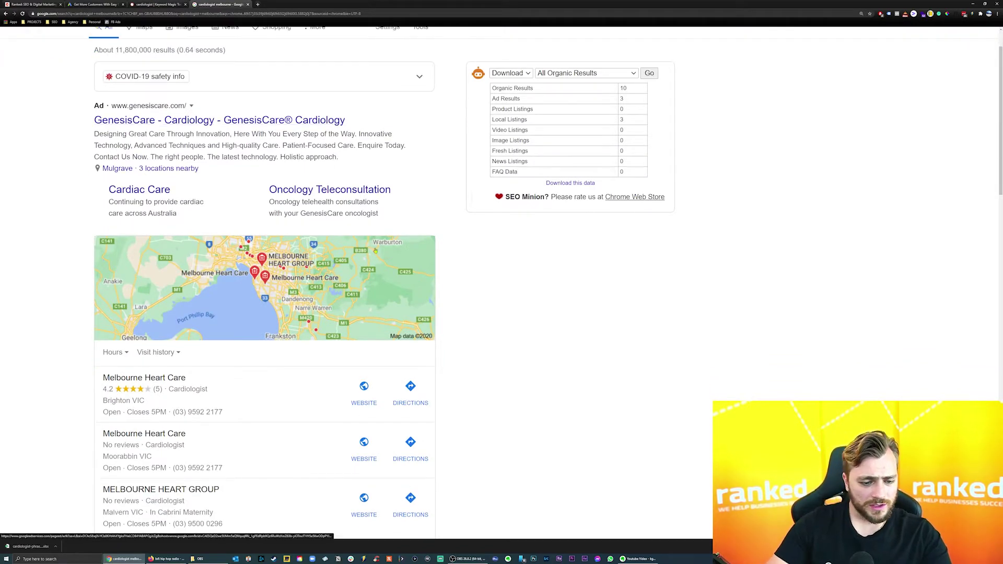
pyautogui.scroll(-2, 184, 294)
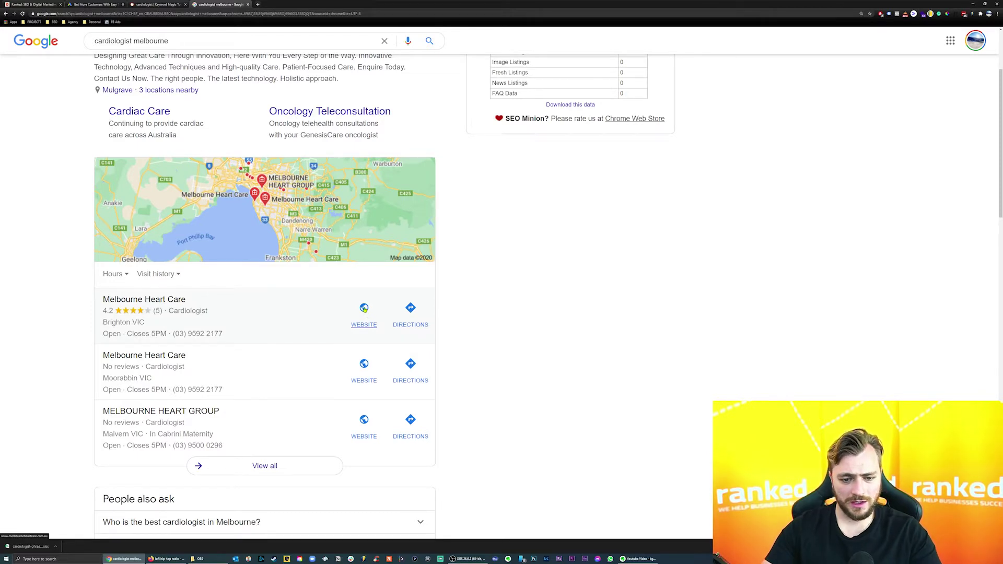
pyautogui.rightClick(365, 309)
pyautogui.click(388, 312)
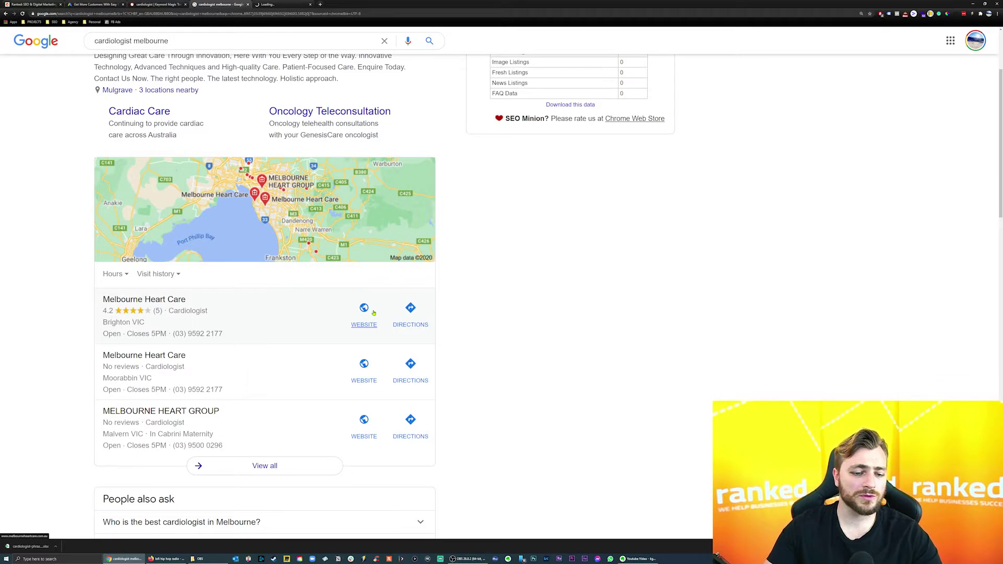
pyautogui.scroll(2, 373, 313)
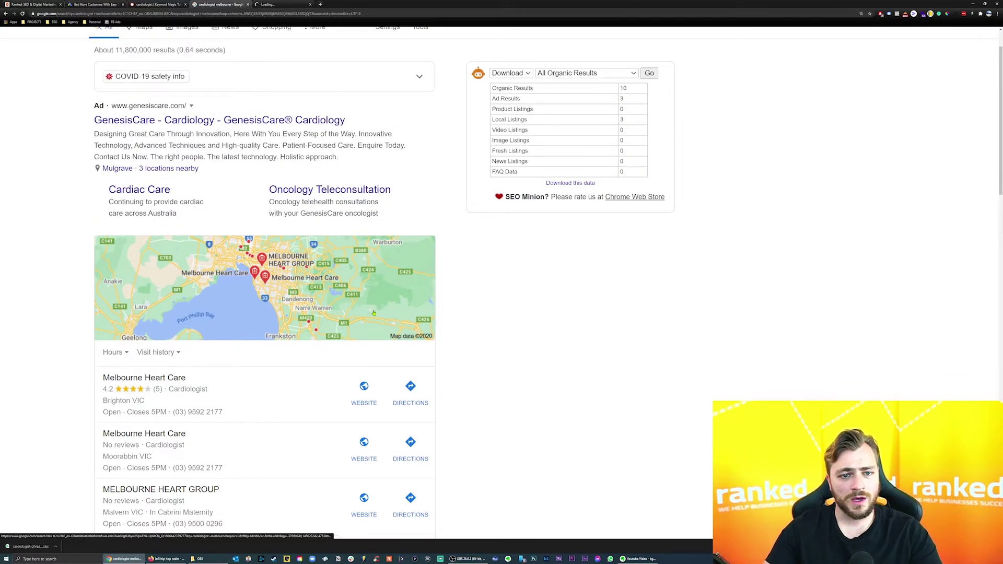
# Look over the Melbourne Heart Care home page and dismiss its COVID-19 notice.
pyautogui.click(282, 5)
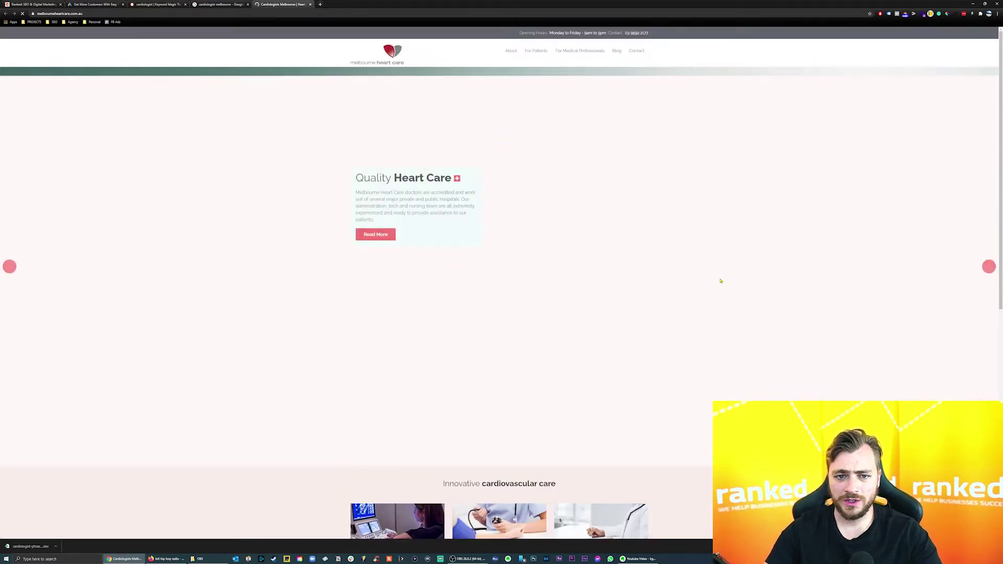
pyautogui.scroll(-10, 764, 282)
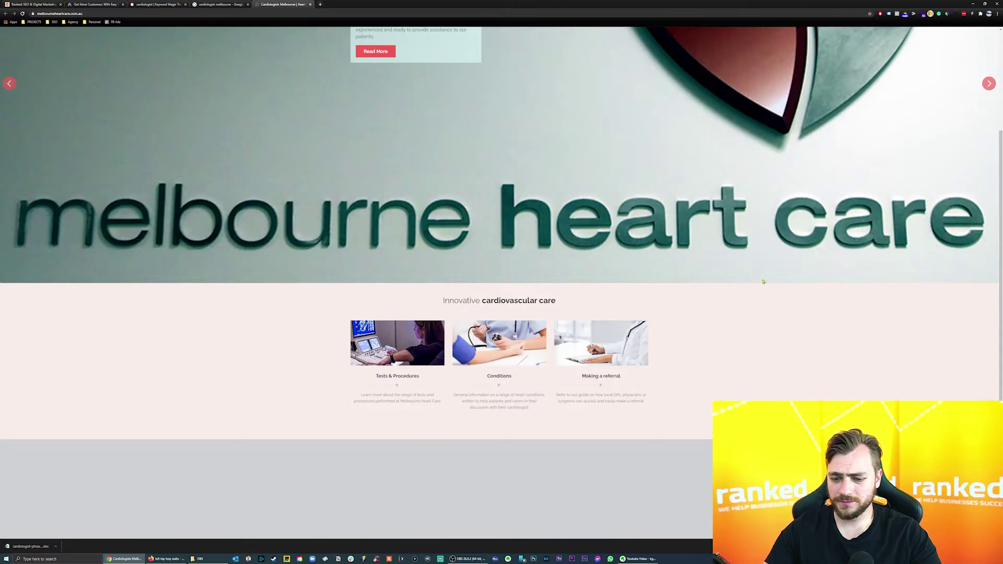
pyautogui.scroll(10, 761, 319)
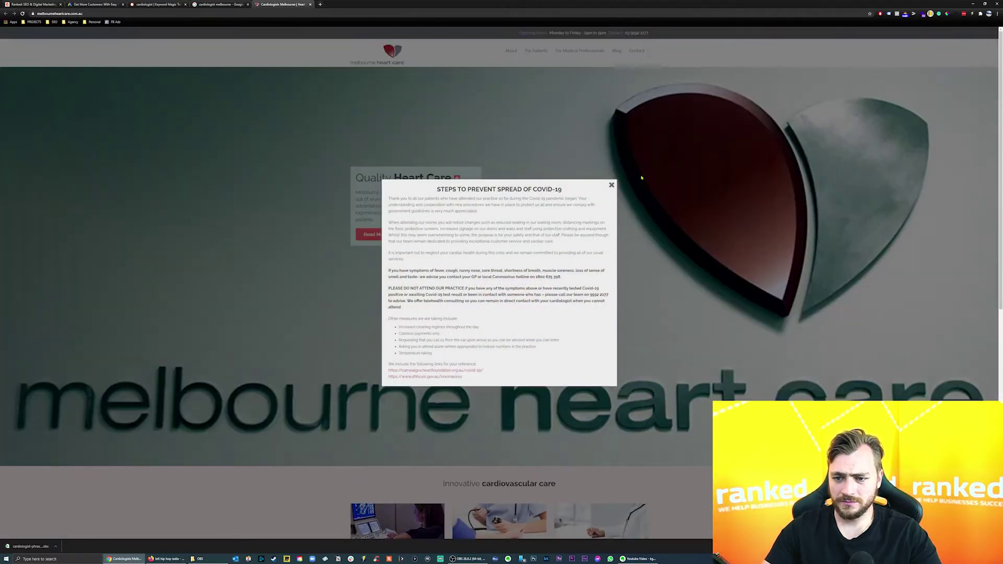
pyautogui.click(611, 186)
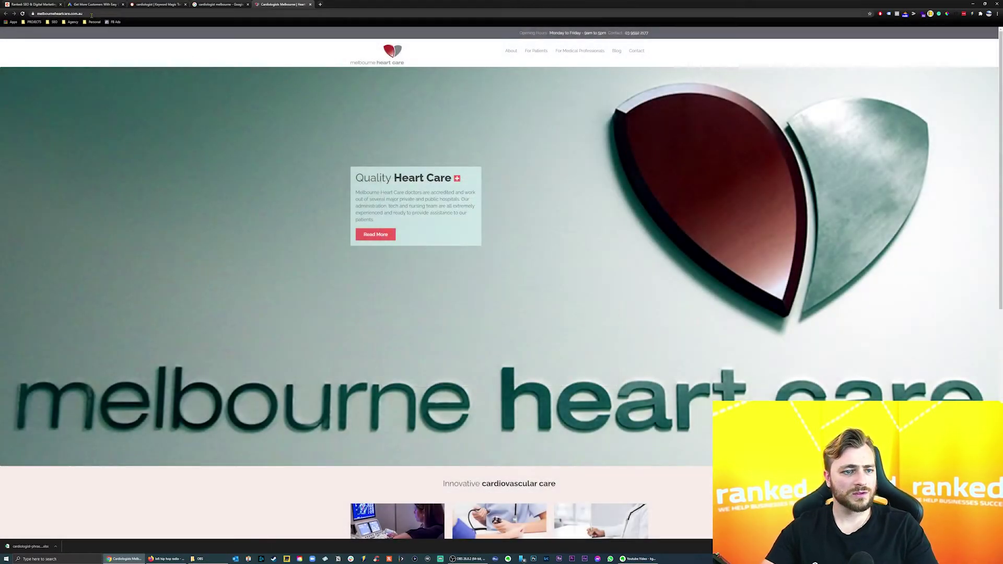
# Copy the Melbourne Heart Care site address and analyse it in Ahrefs in a new tab, including subdomains.
pyautogui.hotkey('ctrl', 'l')
pyautogui.hotkey('ctrl', 'c')
pyautogui.click(320, 4)
pyautogui.write('ahrefs.com/dashboard')
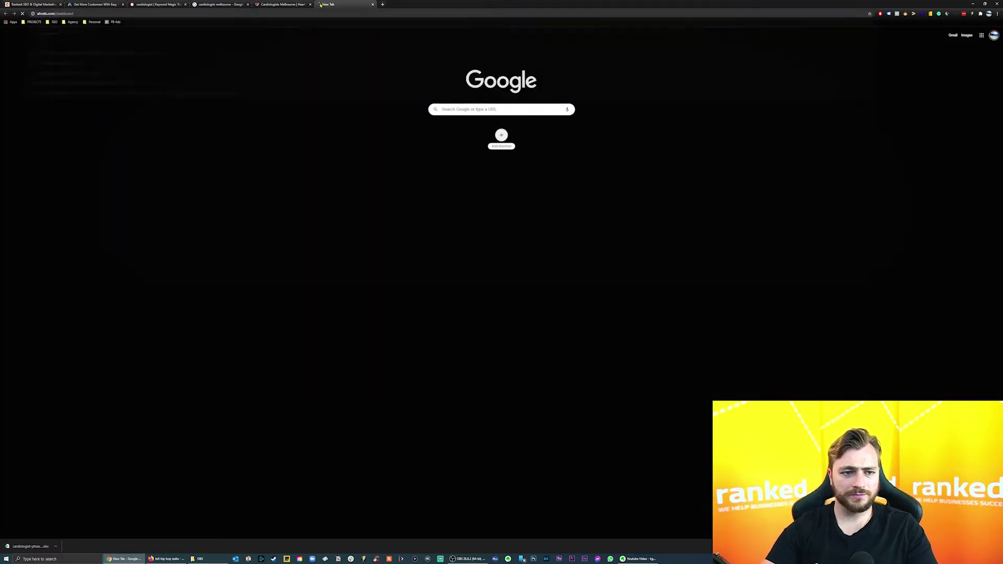
pyautogui.press('Return')
pyautogui.hotkey('ctrl', 'v')
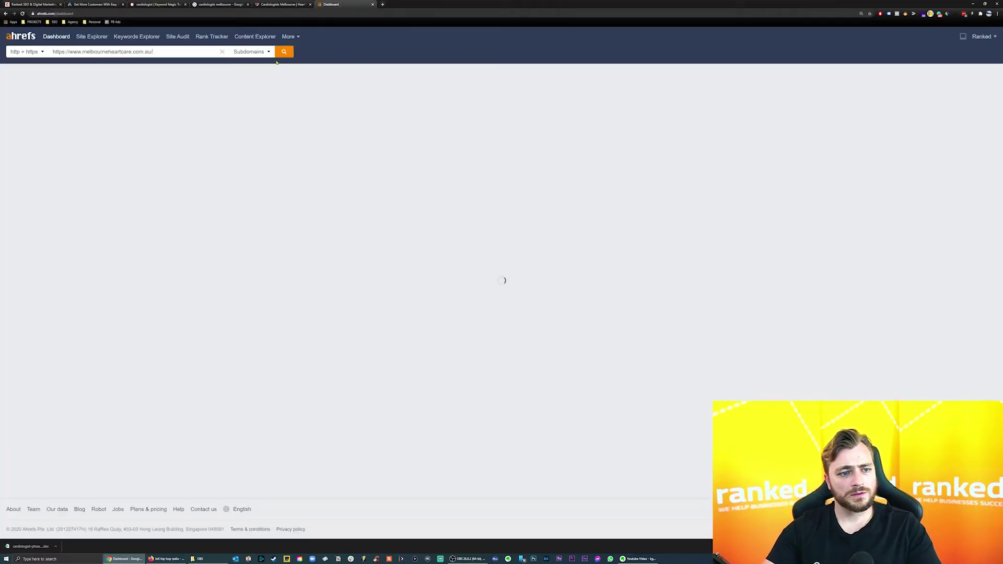
pyautogui.click(289, 57)
# Examine the Melbourne Heart Care home page and its local listing in the "cardiologist melbourne" results.
pyautogui.click(282, 4)
pyautogui.scroll(-5, 622, 329)
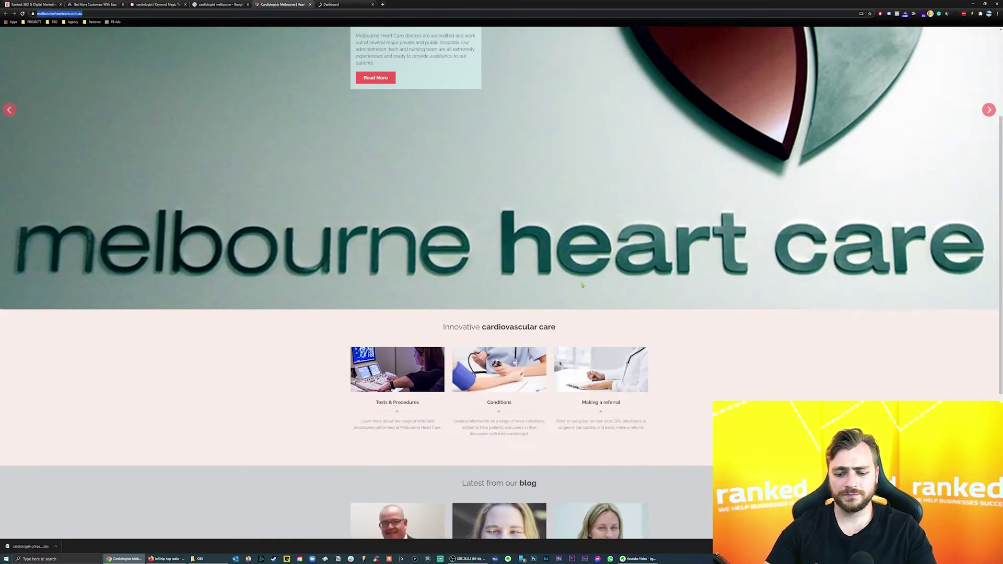
pyautogui.scroll(-2, 621, 329)
pyautogui.scroll(8, 622, 345)
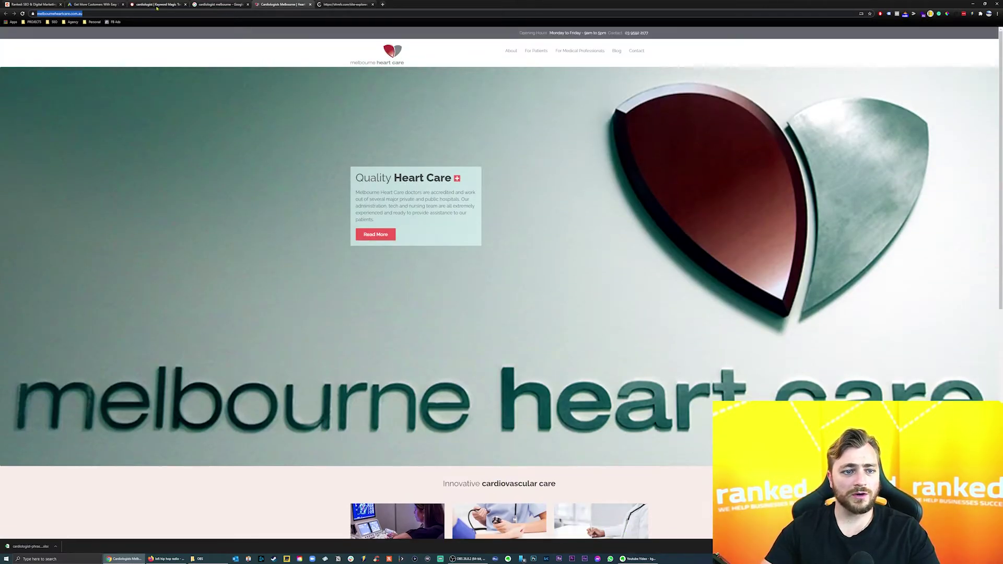
pyautogui.click(218, 4)
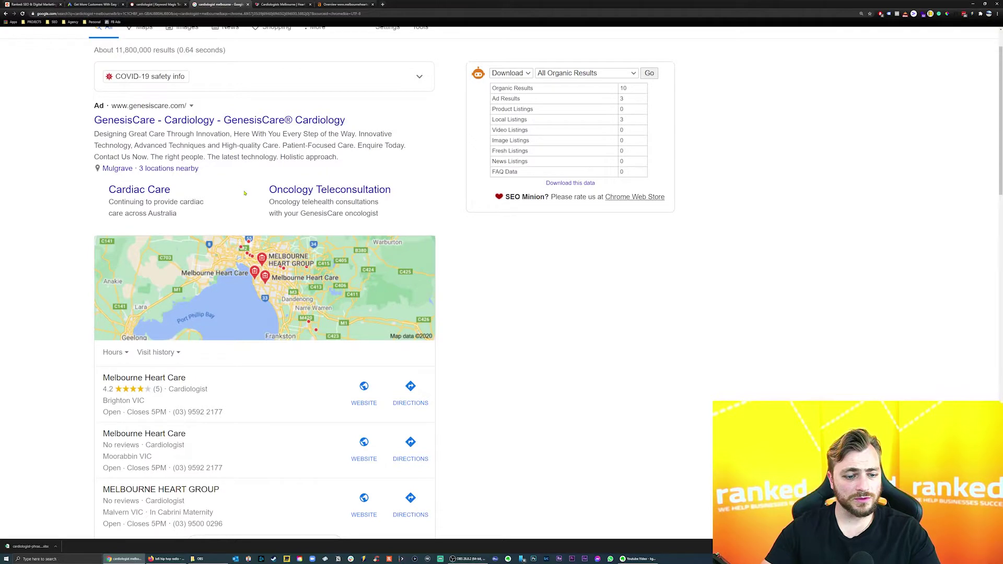
pyautogui.scroll(-1, 164, 311)
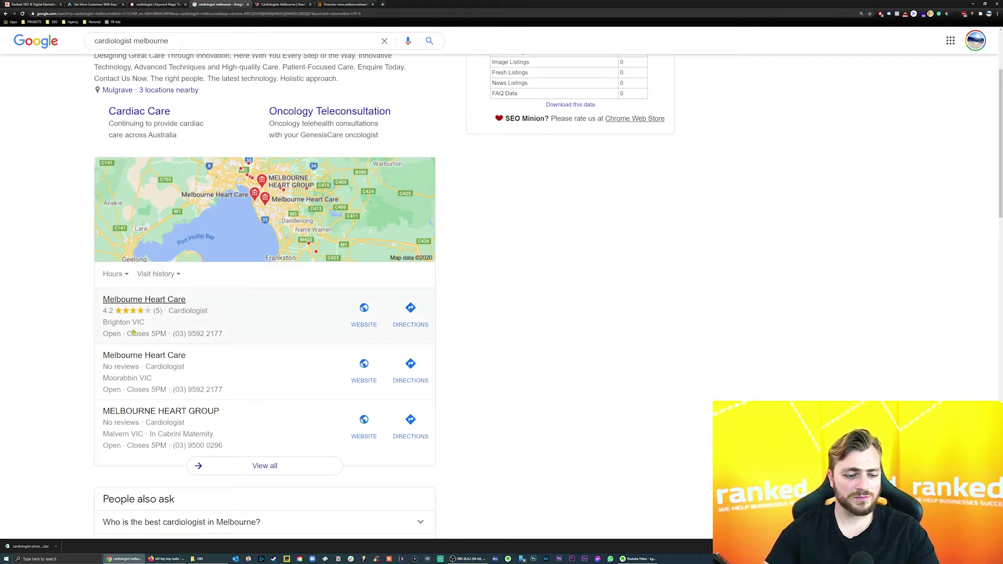
pyautogui.click(283, 5)
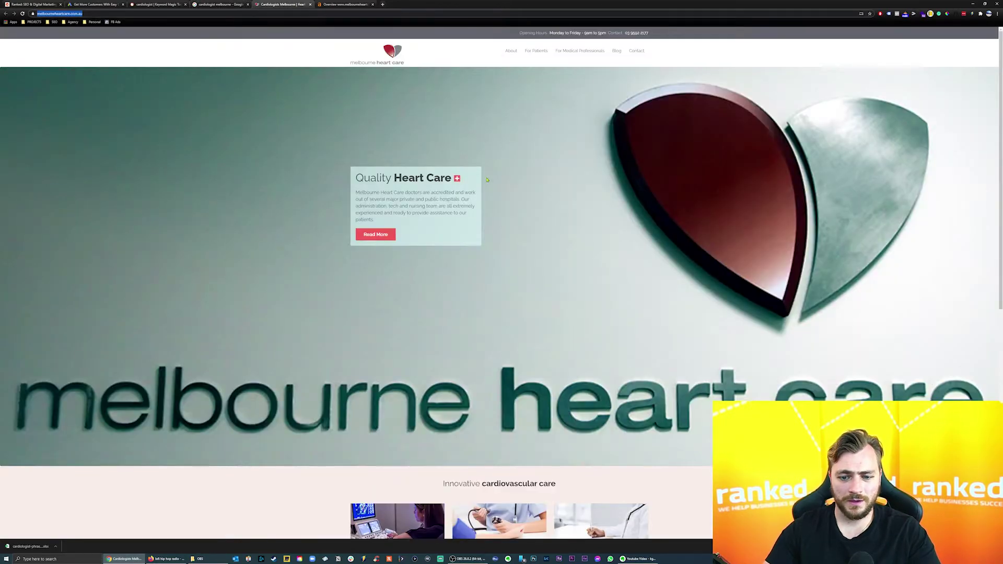
pyautogui.scroll(-5, 373, 207)
pyautogui.scroll(5, 374, 208)
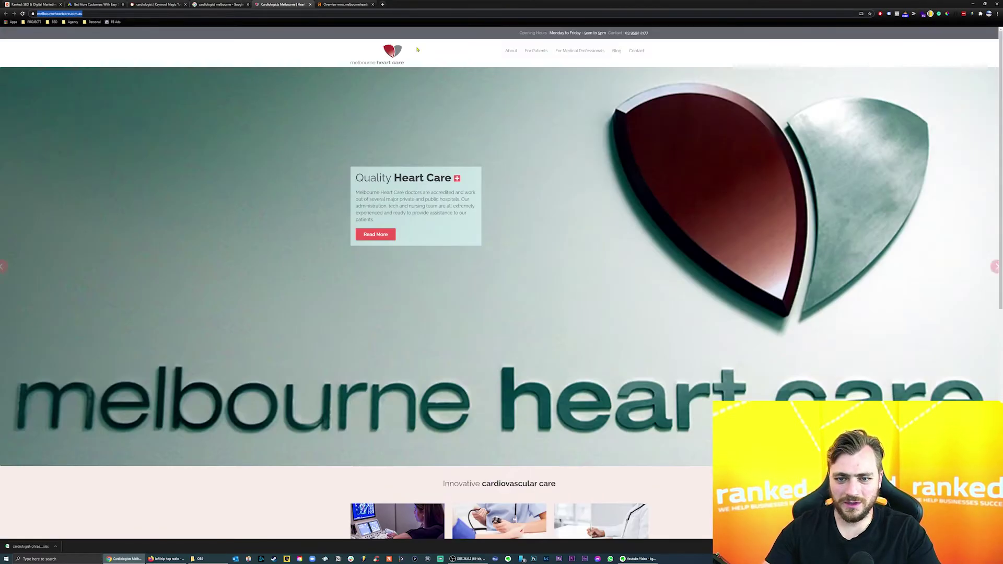
# Switch to the Ahrefs overview of melbourneheartcare.com.au and show its organic search data.
pyautogui.click(343, 7)
pyautogui.click(161, 150)
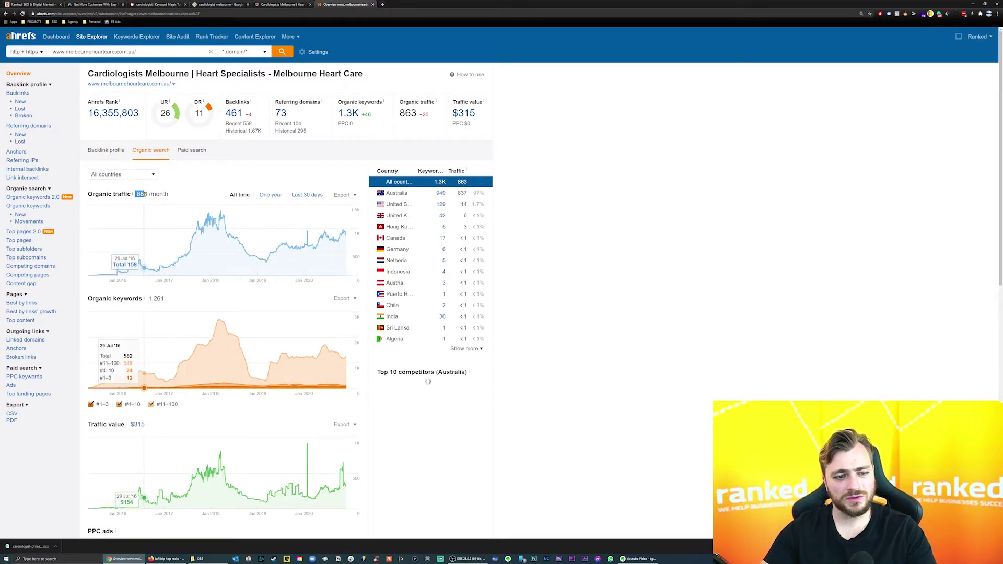
# Examine the organic traffic chart and the top 5 organic keywords with their search volumes for melbourneheartcare.com.au.
pyautogui.hotkey('ctrl', '+')
pyautogui.hotkey('ctrl', '+')
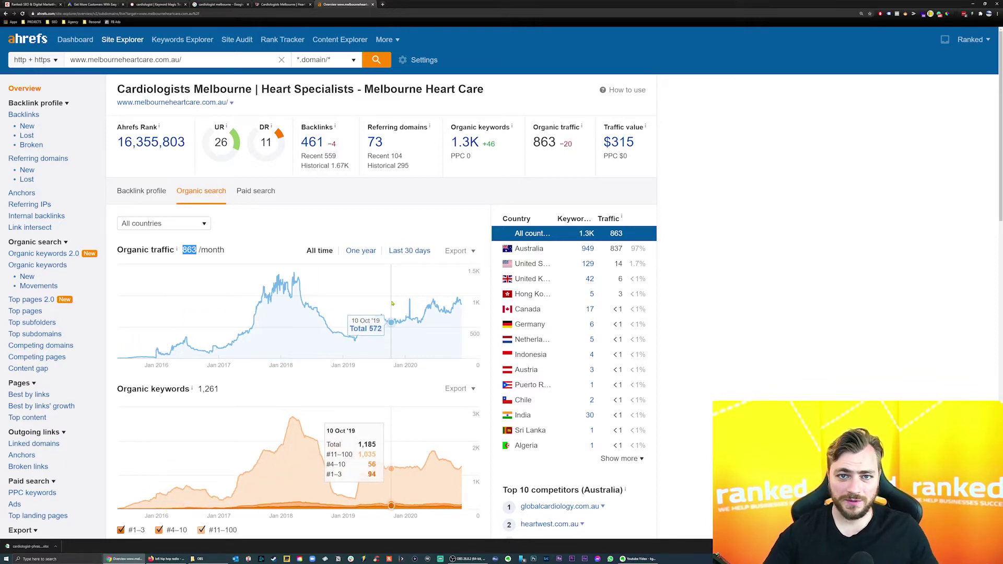
pyautogui.scroll(-15, 392, 303)
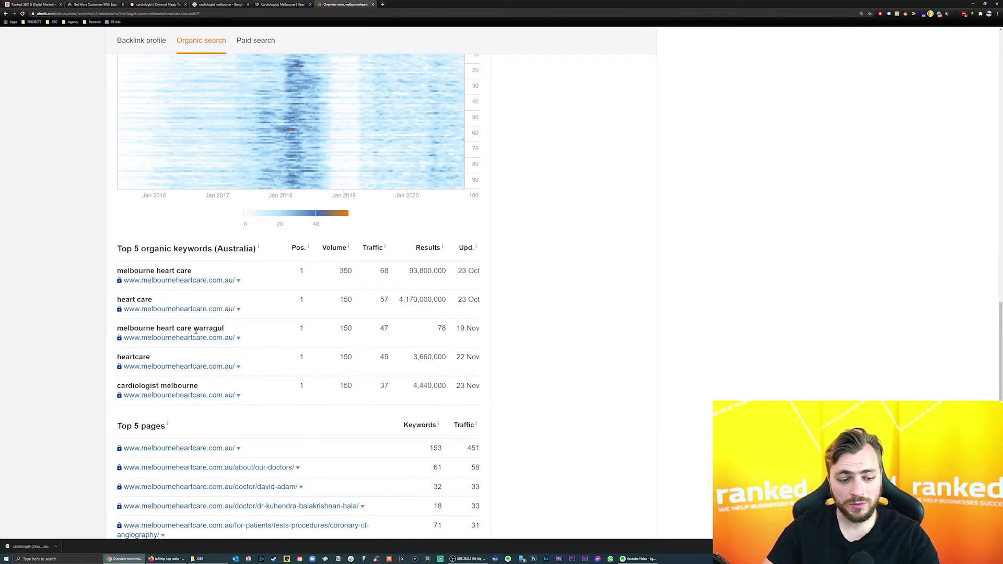
pyautogui.moveTo(119, 356); pyautogui.dragTo(156, 359)
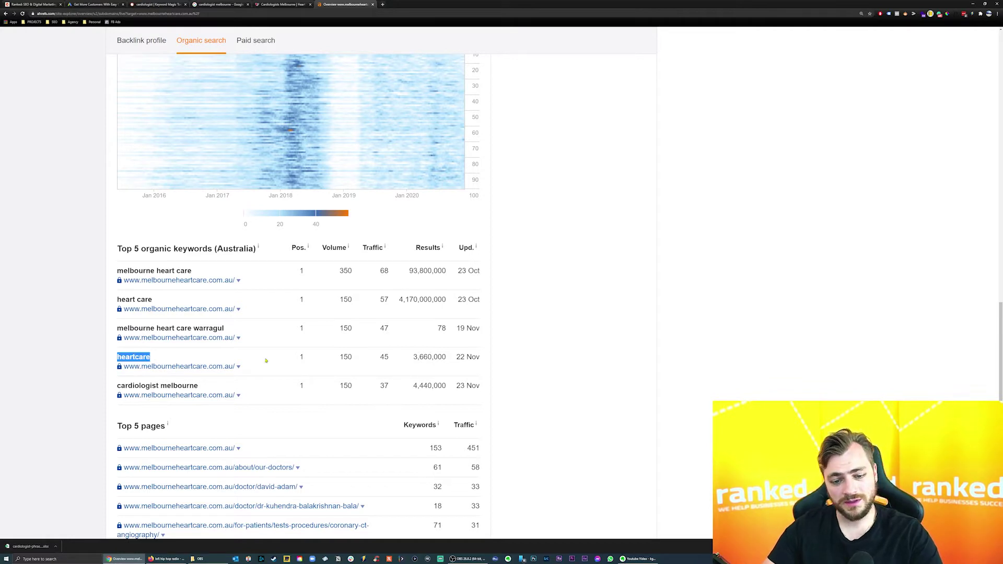
pyautogui.moveTo(340, 358); pyautogui.dragTo(353, 358)
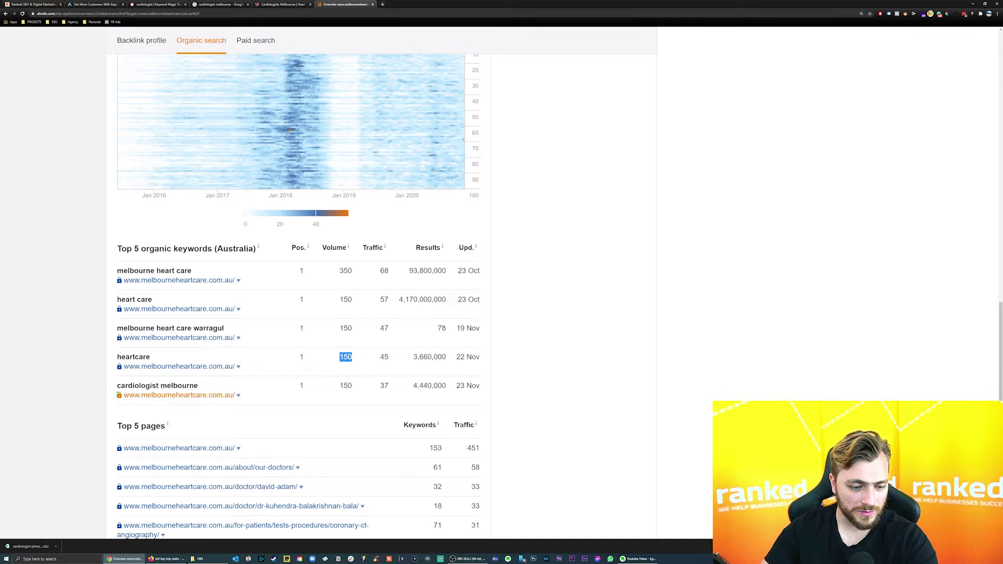
# Copy the keyword "cardiologist melbourne" from the top keywords, search Google for it in a new tab and review the local and organic results.
pyautogui.moveTo(117, 387); pyautogui.dragTo(223, 389)
pyautogui.hotkey('ctrl', 'c')
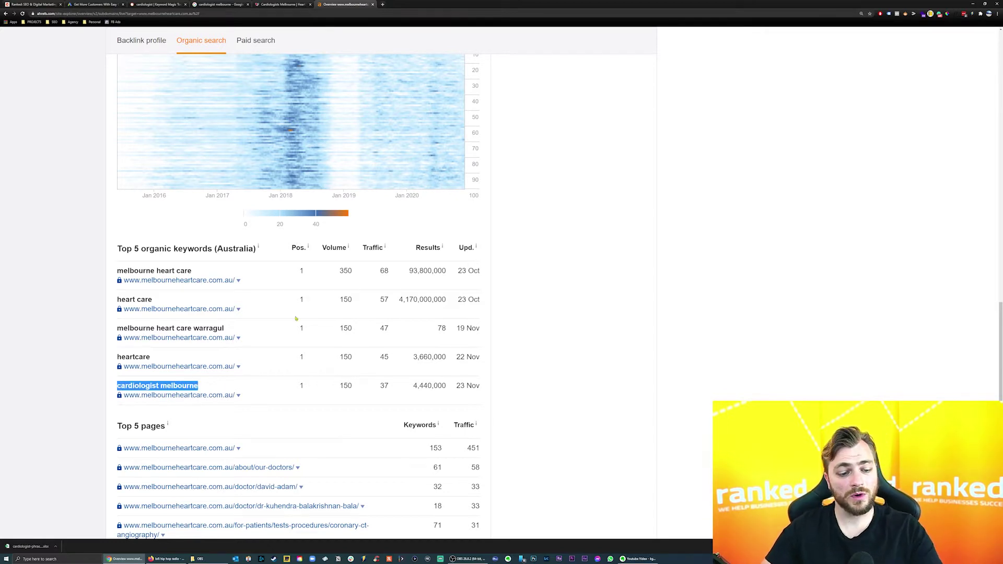
pyautogui.click(383, 5)
pyautogui.hotkey('ctrl', 'v')
pyautogui.press('Return')
pyautogui.scroll(-5, 464, 197)
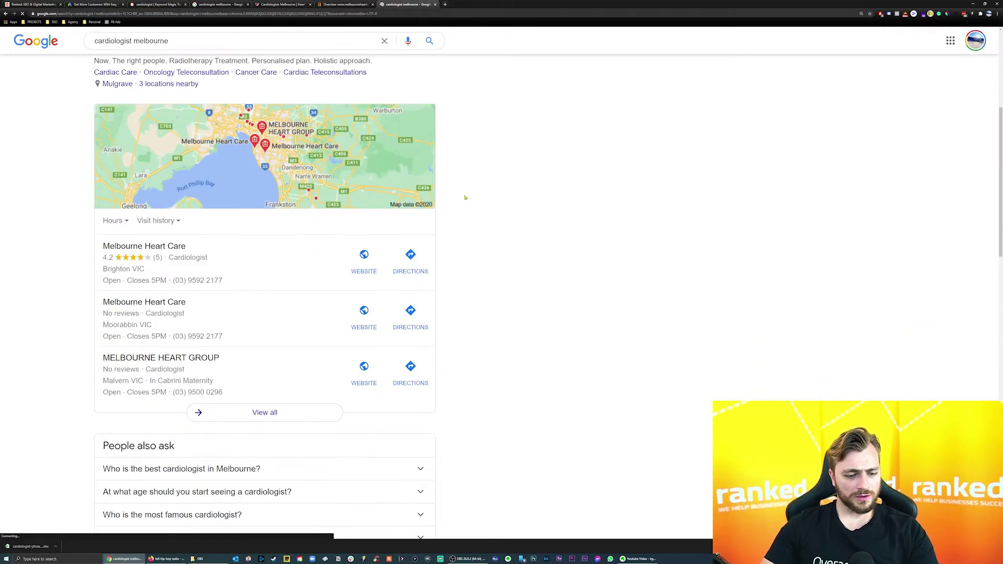
pyautogui.scroll(-4, 365, 257)
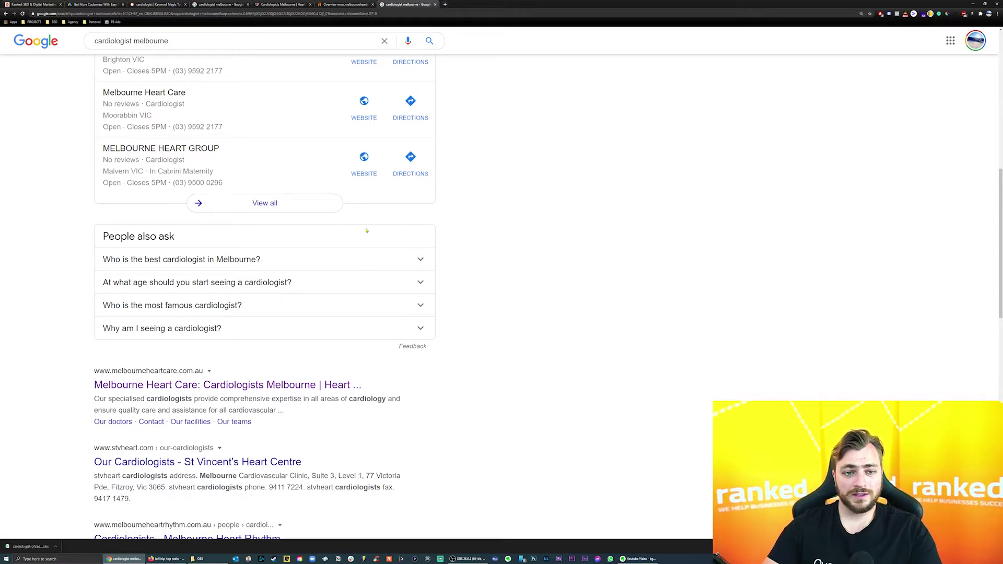
# Check Google's indexed pages with a site:melbourneheartcare.com.au search from the Melbourne Heart Care tab, and return to the site's home page.
pyautogui.click(282, 4)
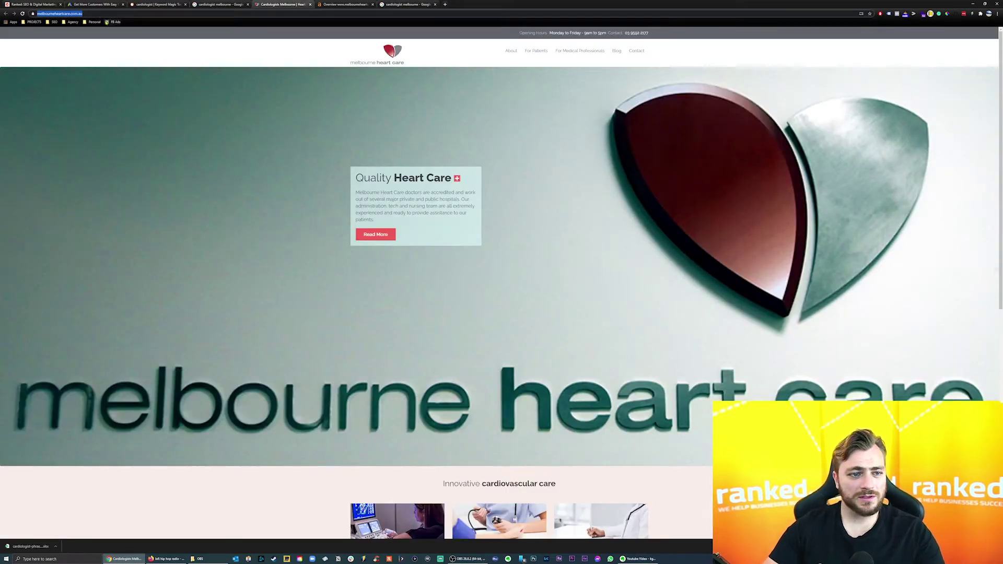
pyautogui.click(92, 14)
pyautogui.moveTo(59, 14); pyautogui.dragTo(36, 13)
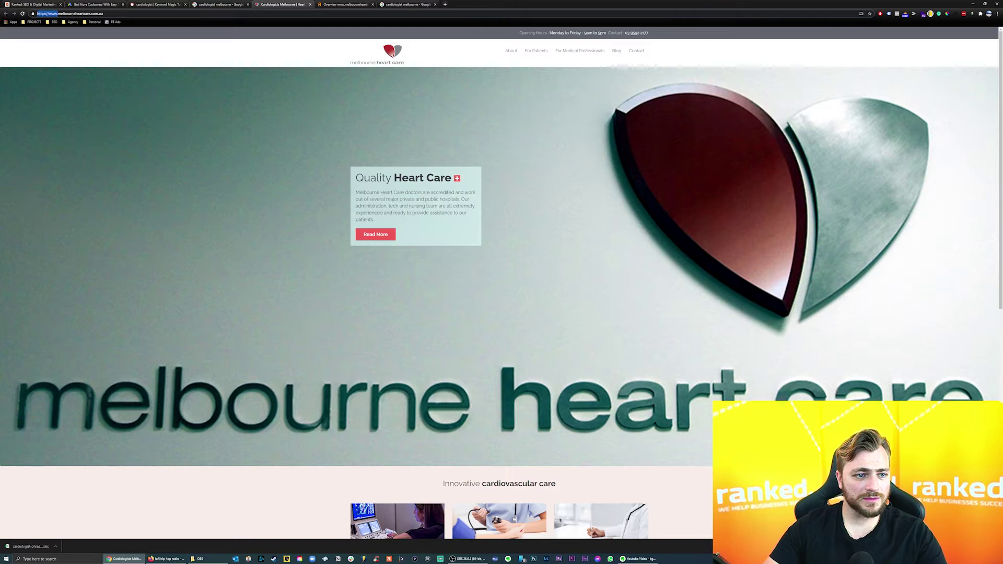
pyautogui.write('site:')
pyautogui.press('Return')
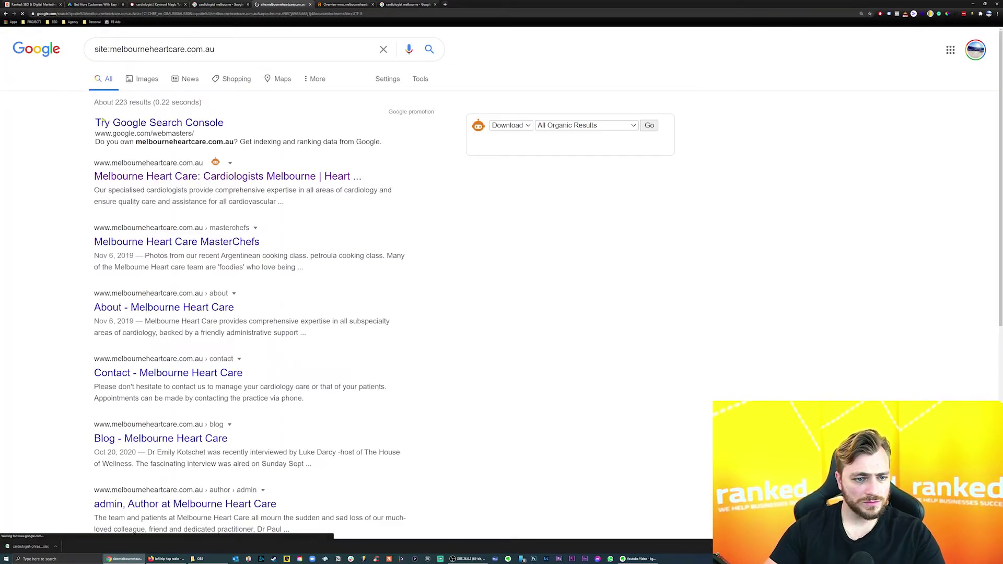
pyautogui.hotkey('alt', 'Left')
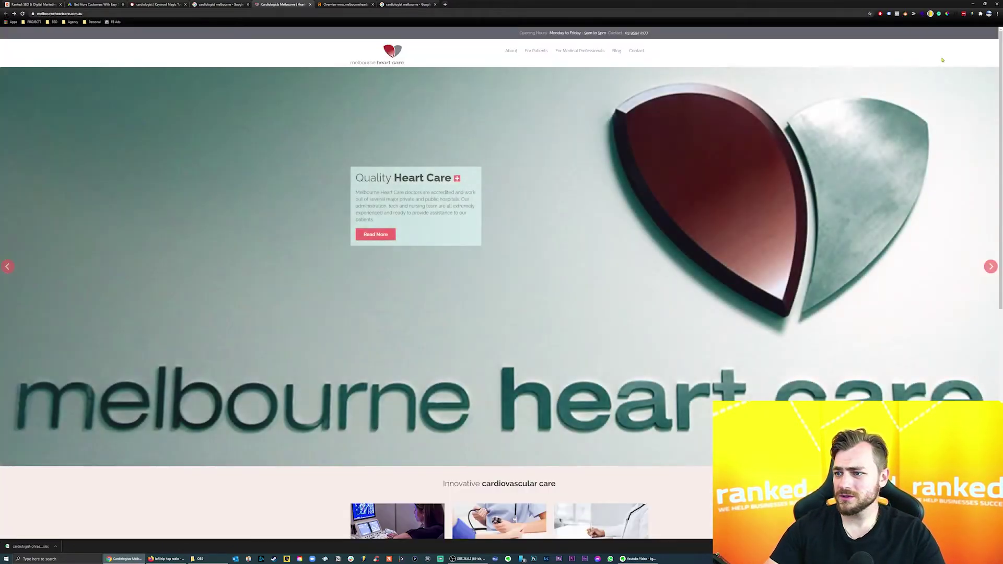
# Run SEO Minion's on-page SEO analysis on the Melbourne Heart Care home page, review its headings and close the analysis.
pyautogui.click(905, 14)
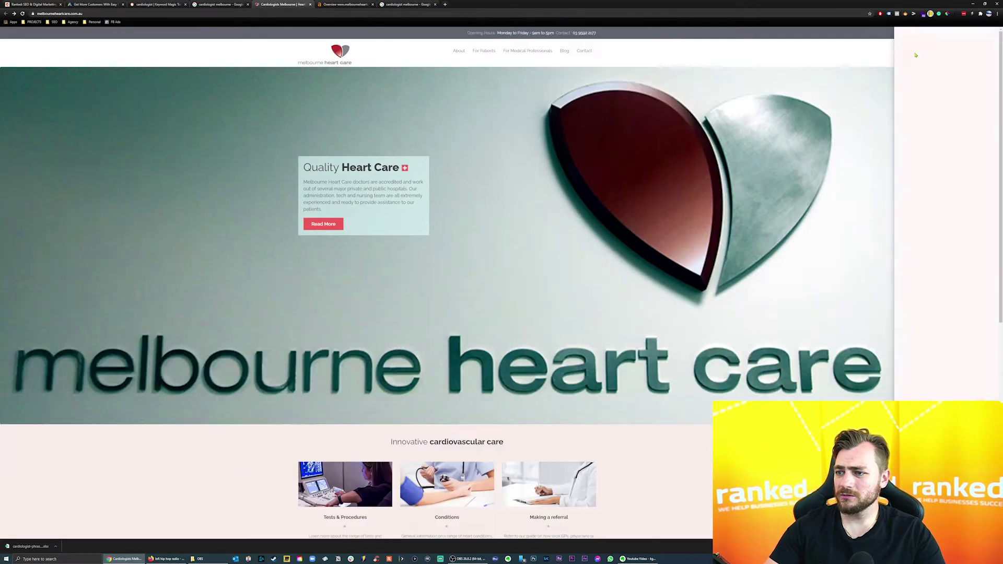
pyautogui.click(920, 61)
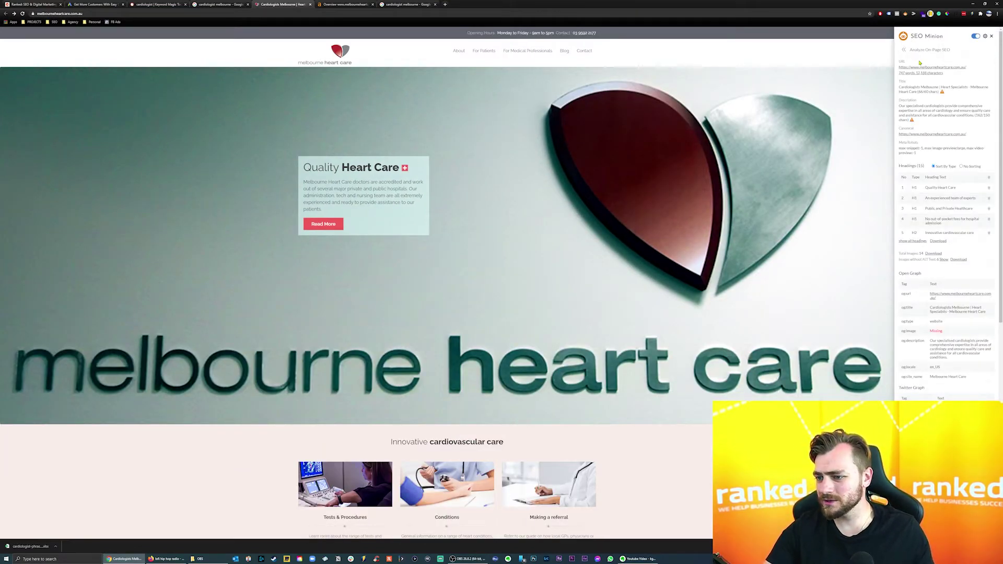
pyautogui.moveTo(912, 187); pyautogui.dragTo(960, 226)
pyautogui.click(991, 37)
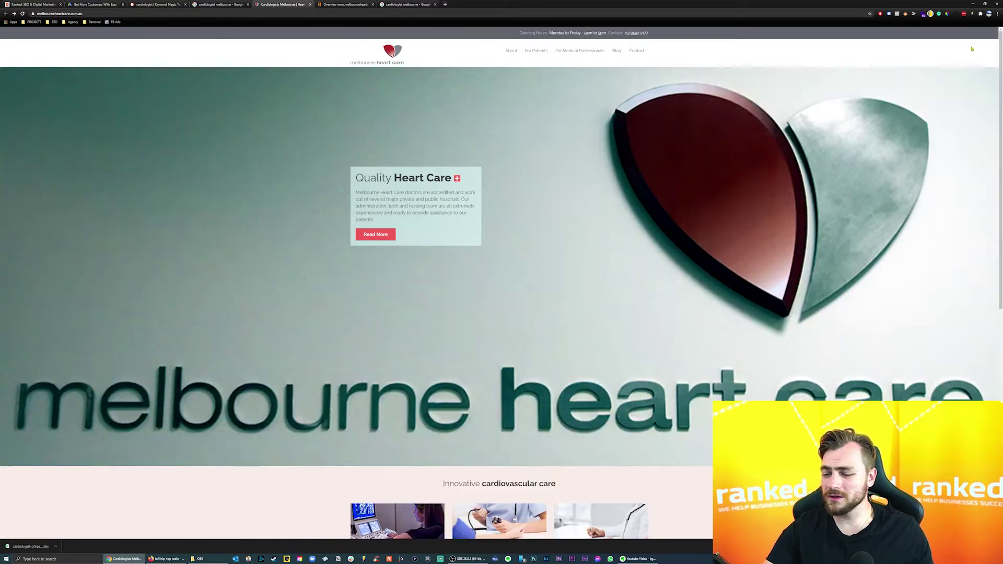
pyautogui.click(128, 13)
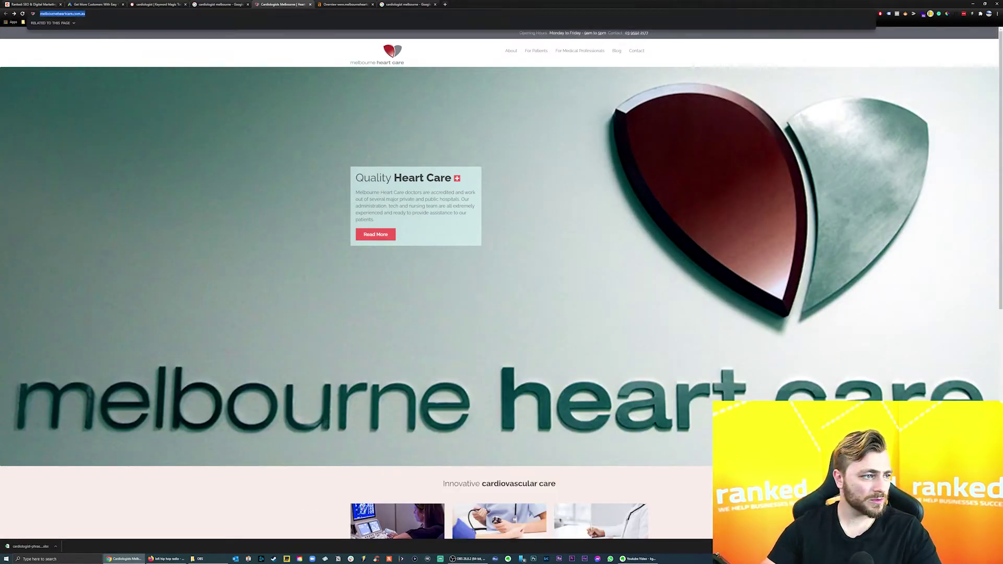
pyautogui.hotkey('alt', 'Tab')
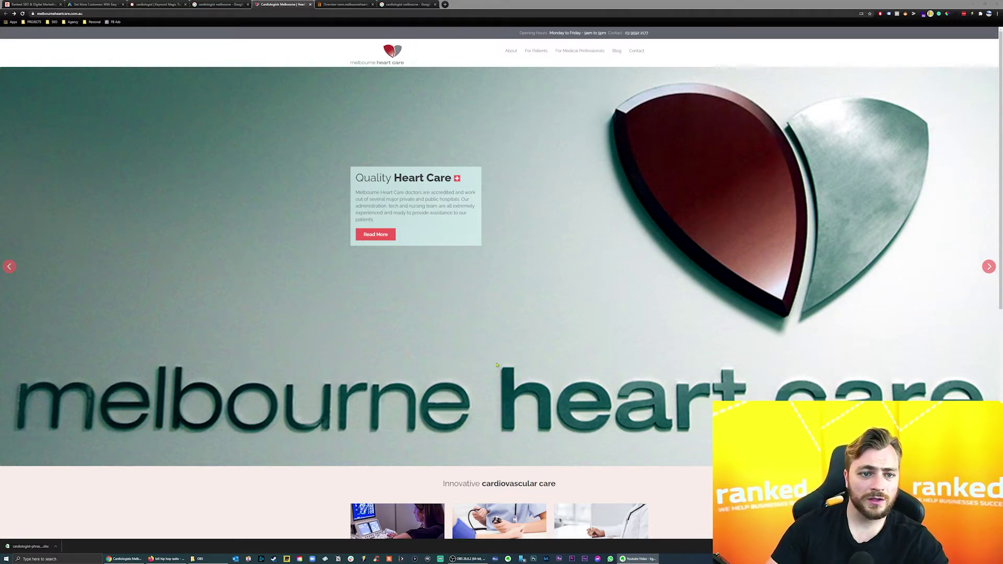
# Open the St Vincent's Heart Centre result from the "cardiologist melbourne" search in a new tab, replacing the Melbourne Heart Care tab.
pyautogui.hotkey('ctrl', 'shift', 'Tab')
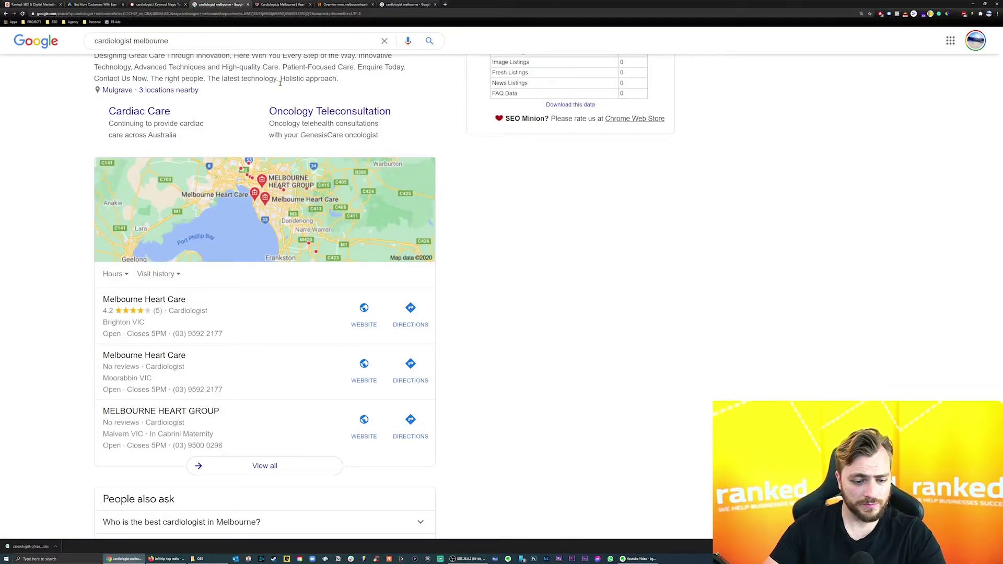
pyautogui.scroll(-5, 373, 221)
pyautogui.scroll(-2, 383, 267)
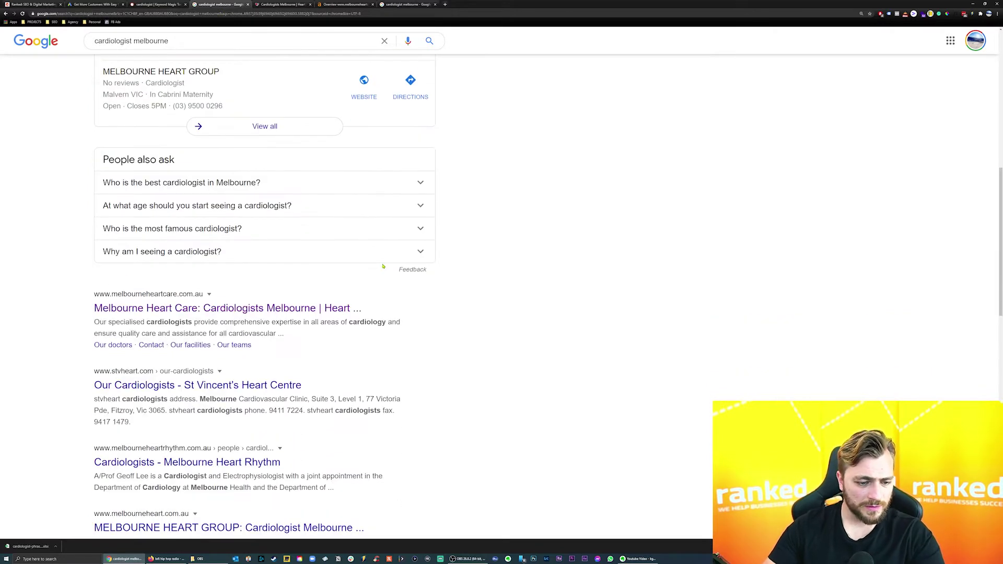
pyautogui.rightClick(126, 385)
pyautogui.click(152, 392)
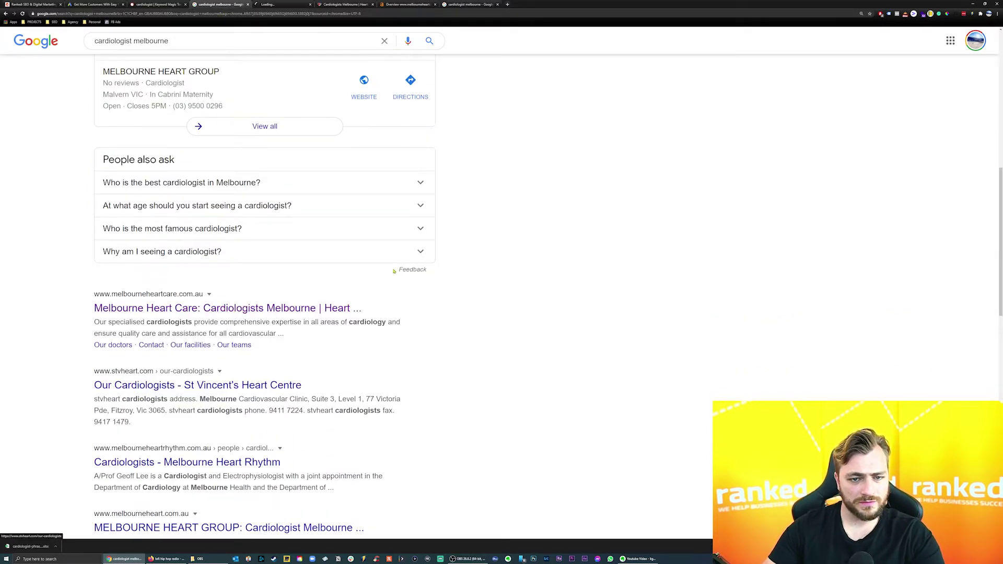
pyautogui.click(373, 4)
pyautogui.click(289, 4)
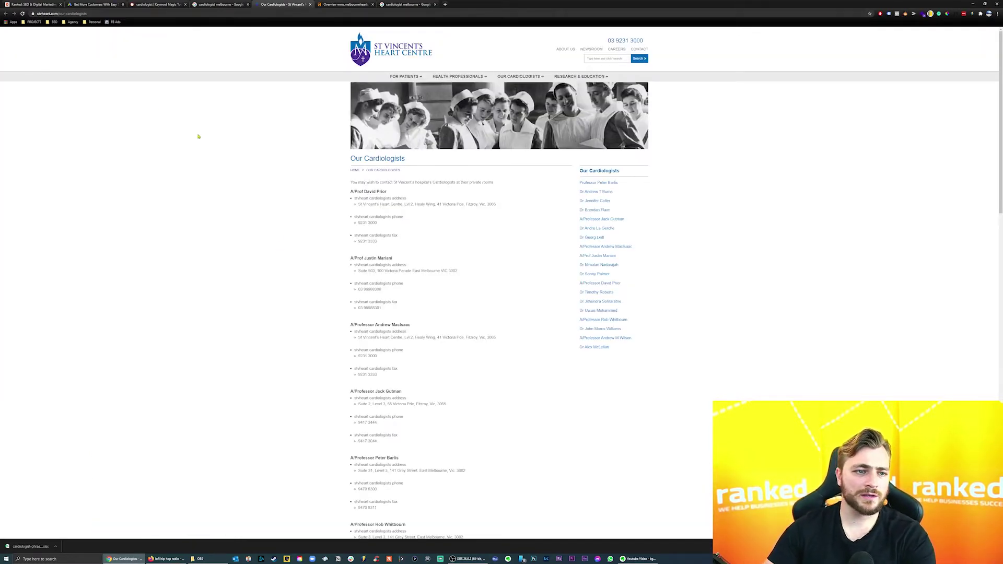
# Shorten the address to the root domain stvheart.com, load the home page and copy its address.
pyautogui.moveTo(90, 13); pyautogui.dragTo(64, 14)
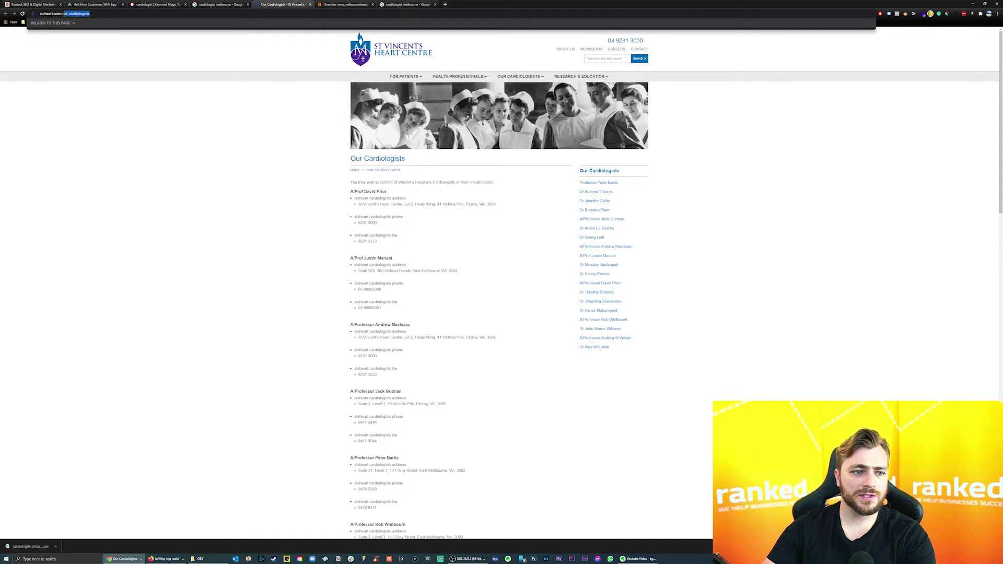
pyautogui.press('BackSpace')
pyautogui.press('Return')
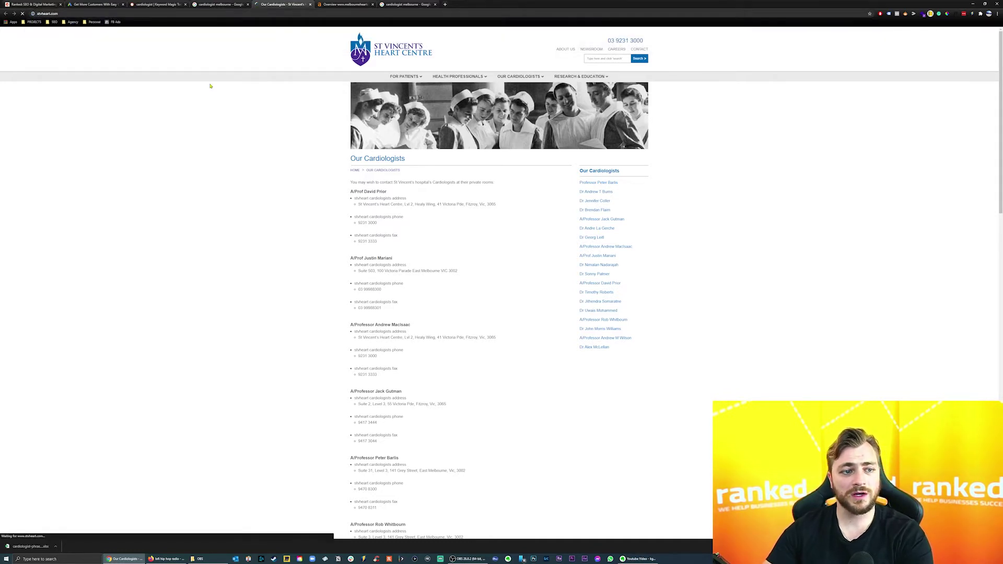
pyautogui.hotkey('ctrl', 'l')
pyautogui.hotkey('ctrl', 'c')
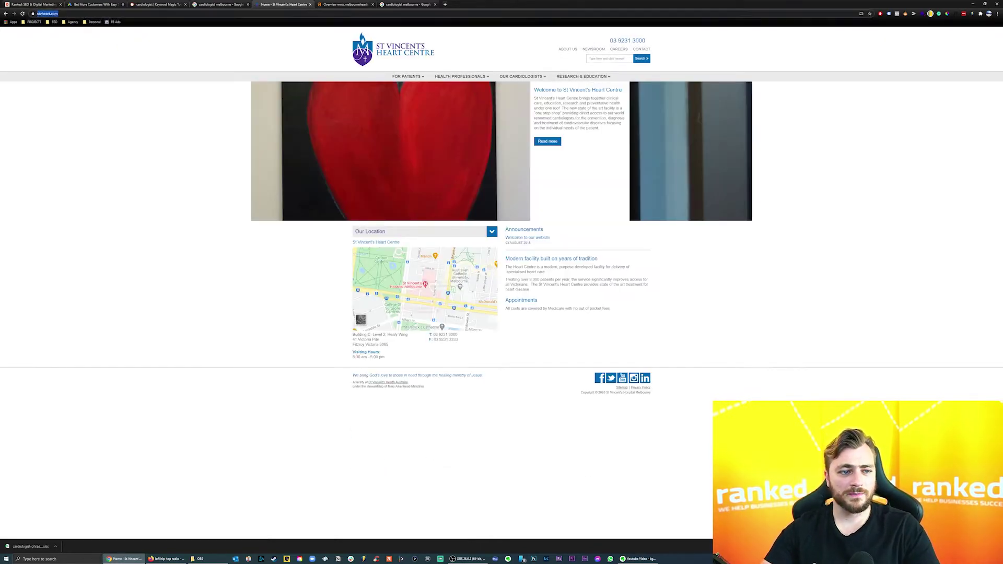
pyautogui.click(345, 4)
pyautogui.scroll(15, 297, 314)
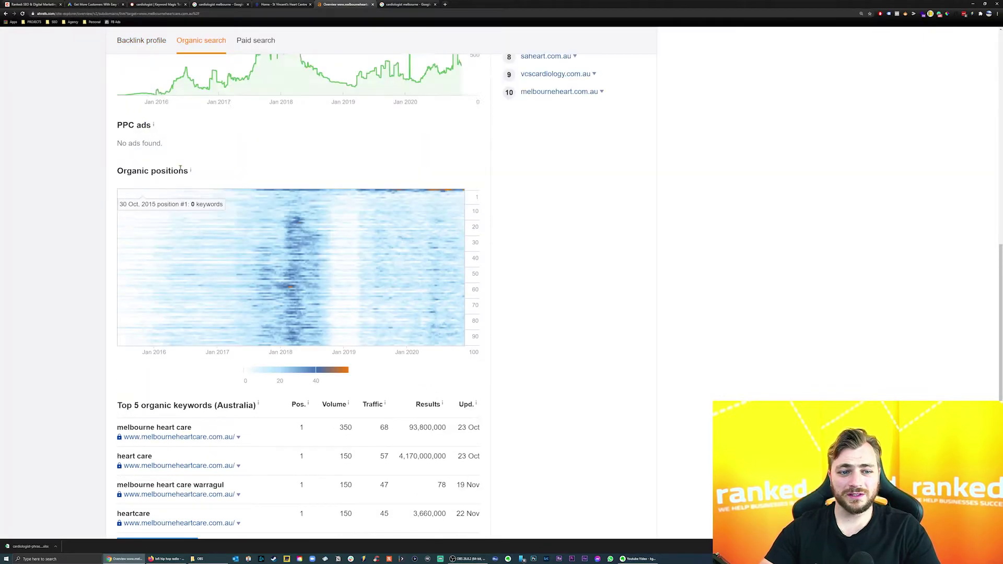
pyautogui.tripleClick(172, 59)
pyautogui.hotkey('ctrl', 'v')
pyautogui.click(376, 60)
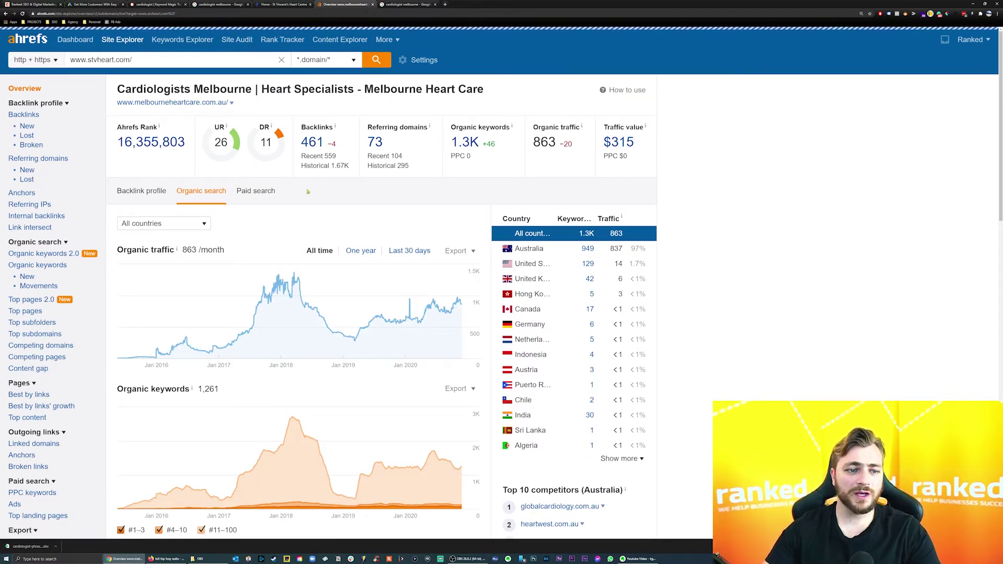
# Open the St Vincent's Heart Centre home page in another new tab from the copied address.
pyautogui.click(445, 5)
pyautogui.hotkey('ctrl', 'v')
pyautogui.press('Return')
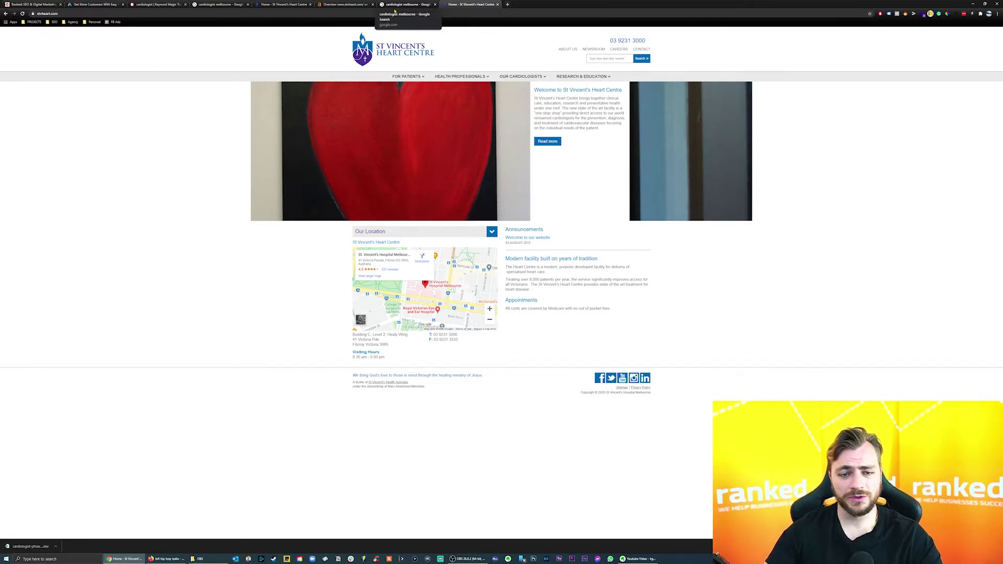
# Show the organic search data for stvheart.com in Ahrefs and examine its traffic, top 5 organic keywords and top 5 pages.
pyautogui.click(342, 5)
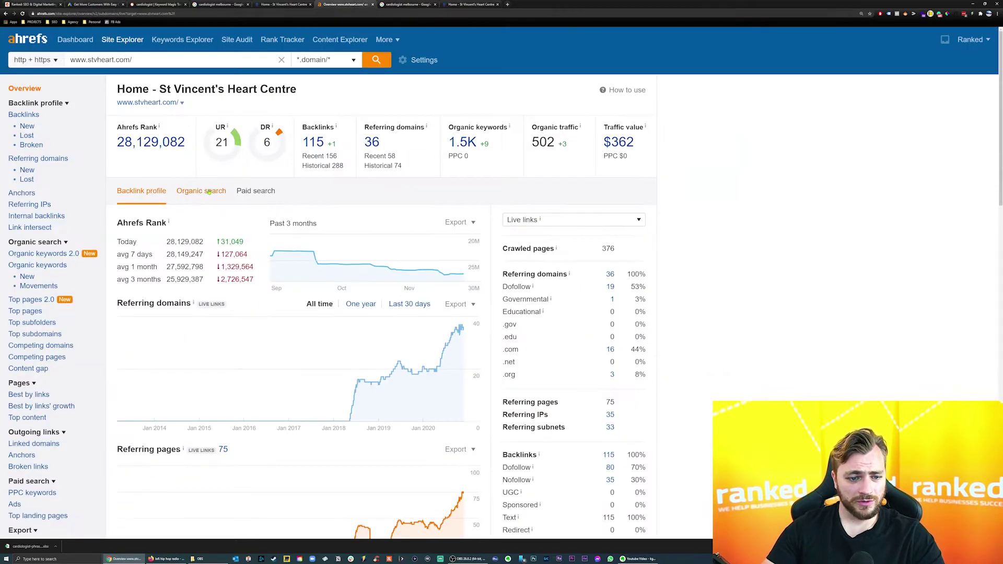
pyautogui.click(202, 191)
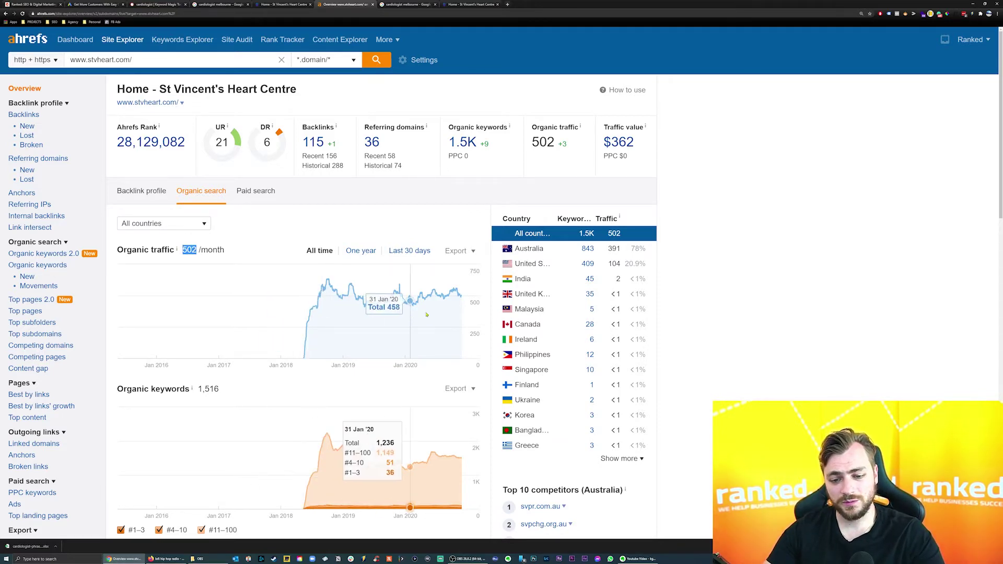
pyautogui.scroll(-15, 397, 355)
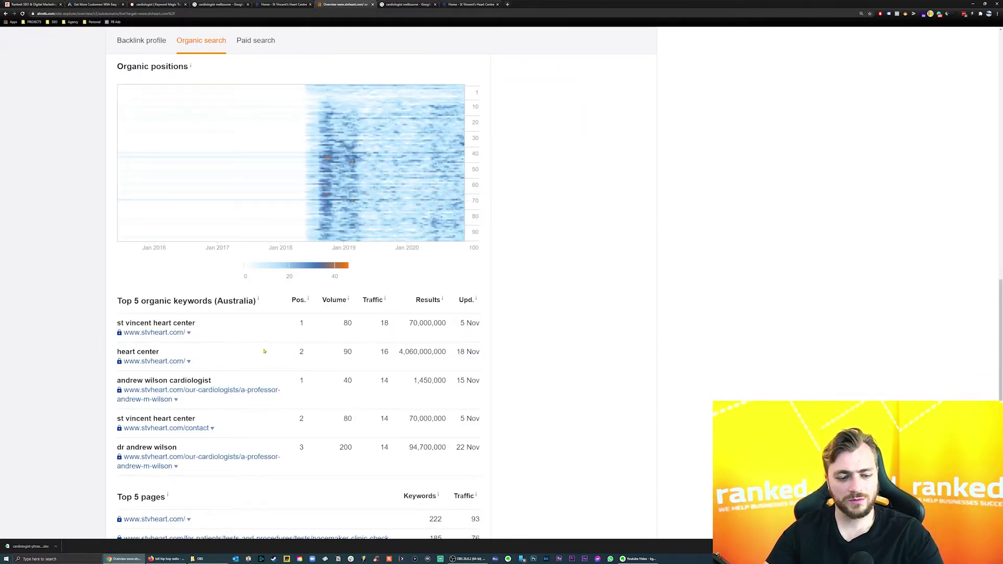
pyautogui.moveTo(117, 301); pyautogui.dragTo(256, 375)
pyautogui.click(348, 381)
pyautogui.scroll(-4, 314, 387)
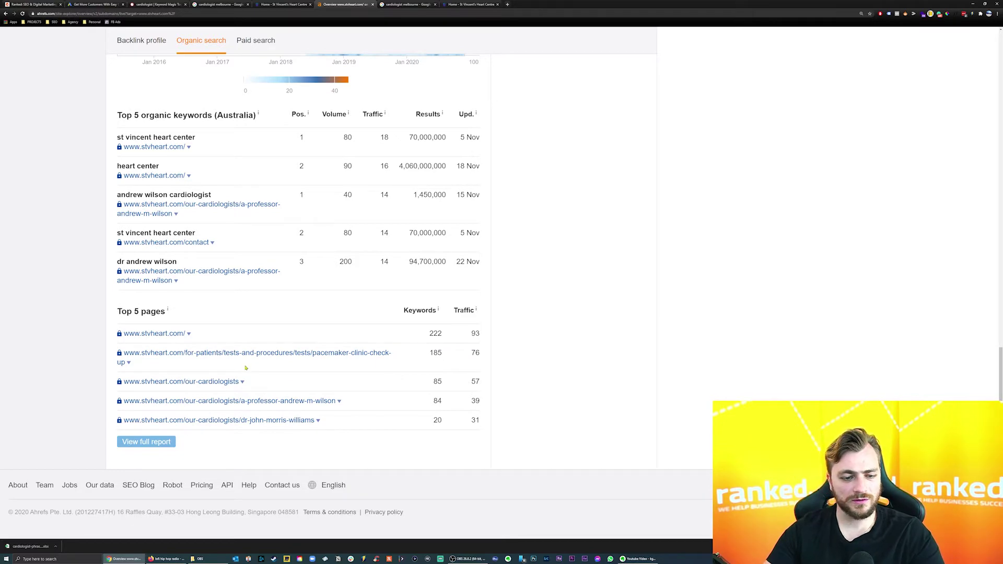
pyautogui.scroll(15, 245, 368)
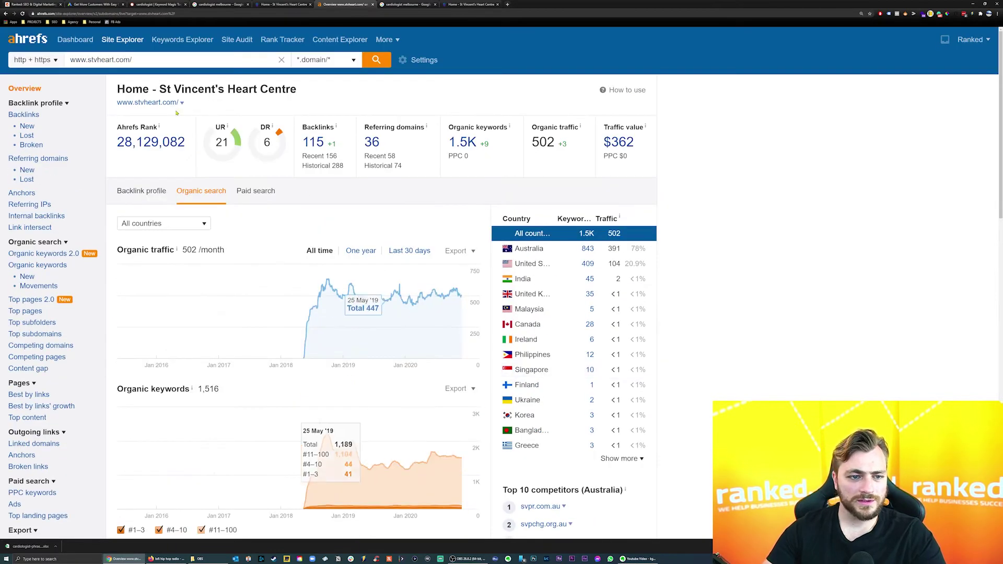
pyautogui.click(136, 60)
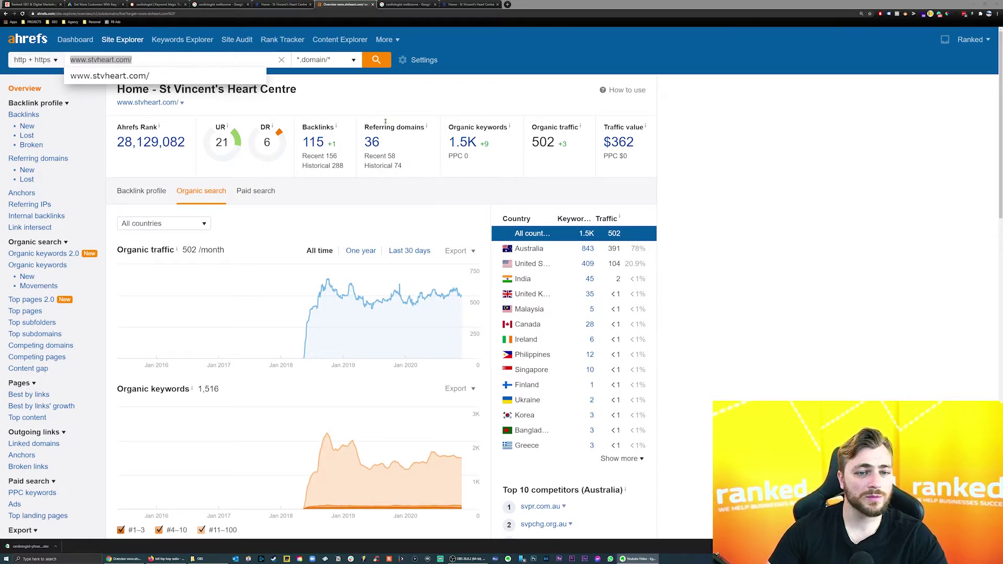
# Run SEO Minion's on-page SEO analysis on the St Vincent's Heart Centre home page and review its title, description and headings.
pyautogui.click(290, 5)
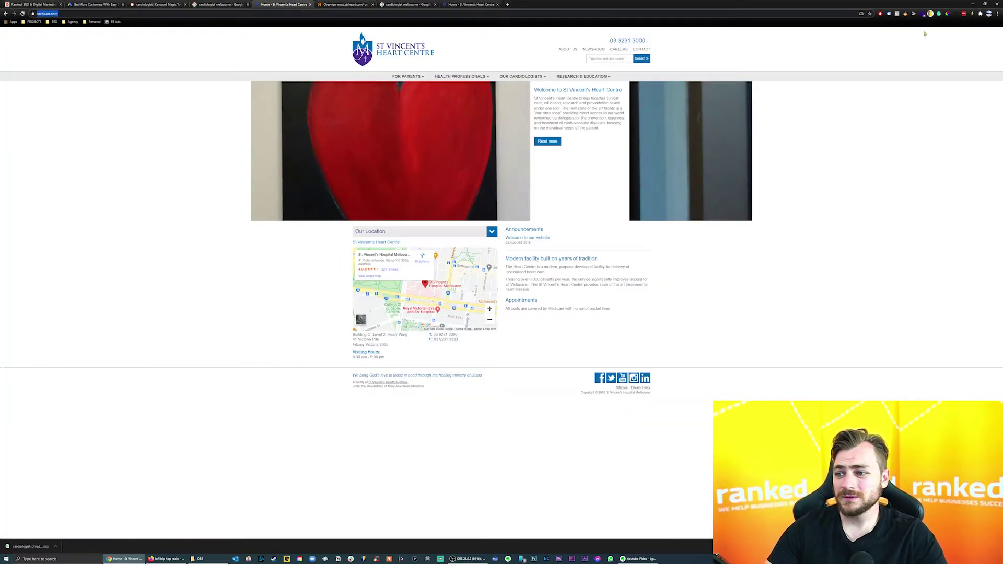
pyautogui.click(905, 14)
pyautogui.click(936, 61)
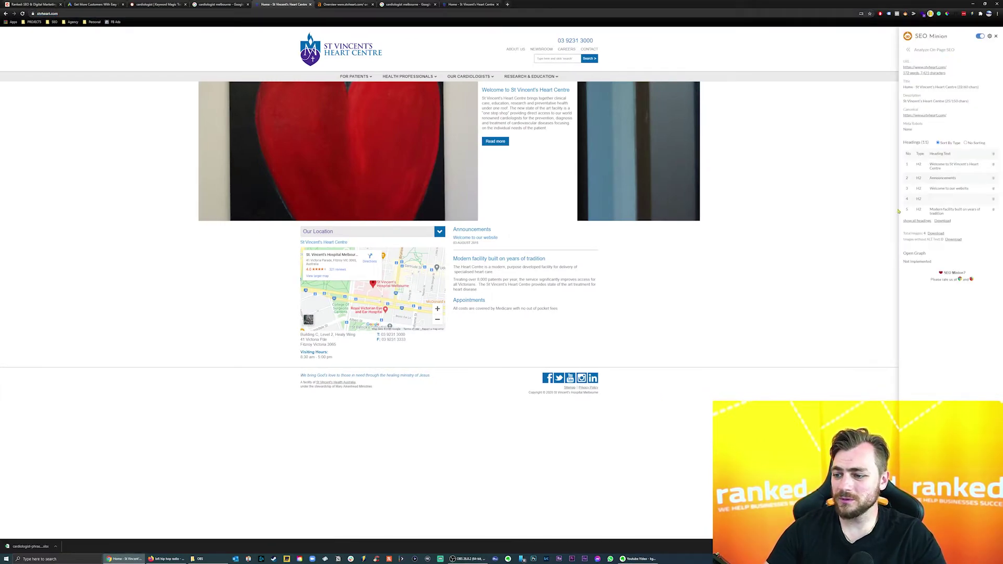
pyautogui.scroll(3, 836, 262)
pyautogui.scroll(-1, 782, 321)
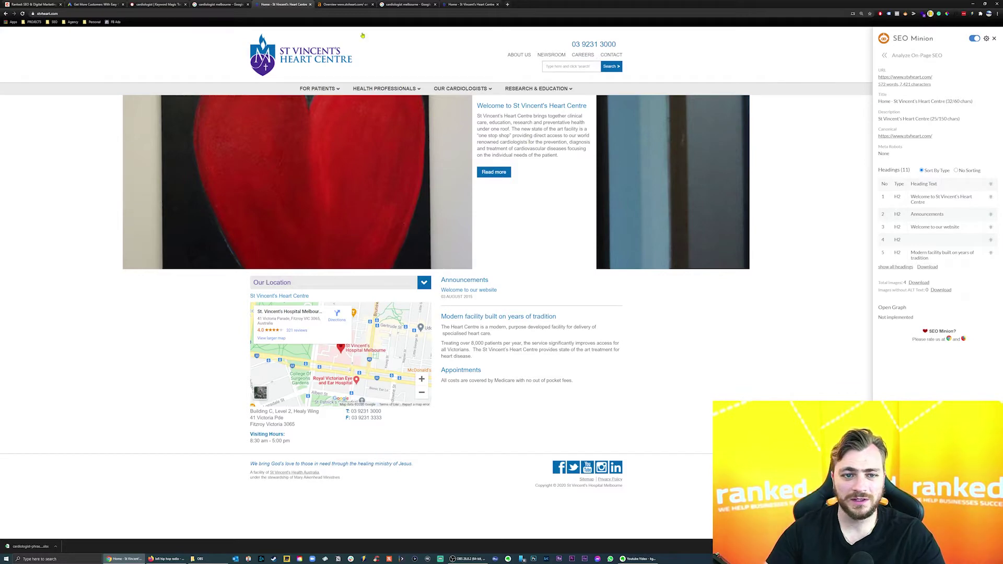
# Close the St Vincent's Heart Centre tab and open the Melbourne Heart Rhythm result from the "cardiologist melbourne" search in a new tab.
pyautogui.click(311, 5)
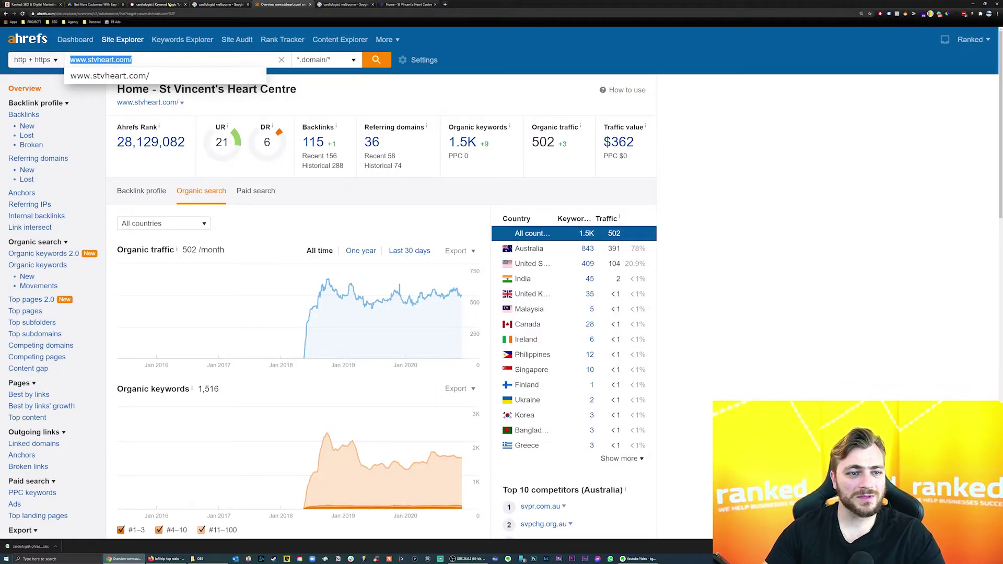
pyautogui.click(204, 5)
pyautogui.scroll(-2, 450, 262)
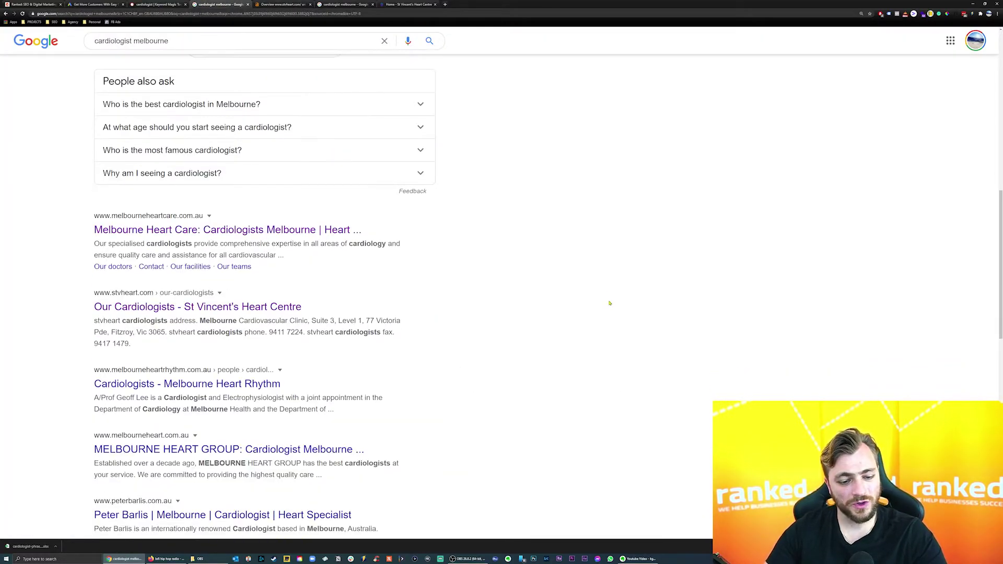
pyautogui.rightClick(149, 385)
pyautogui.click(173, 391)
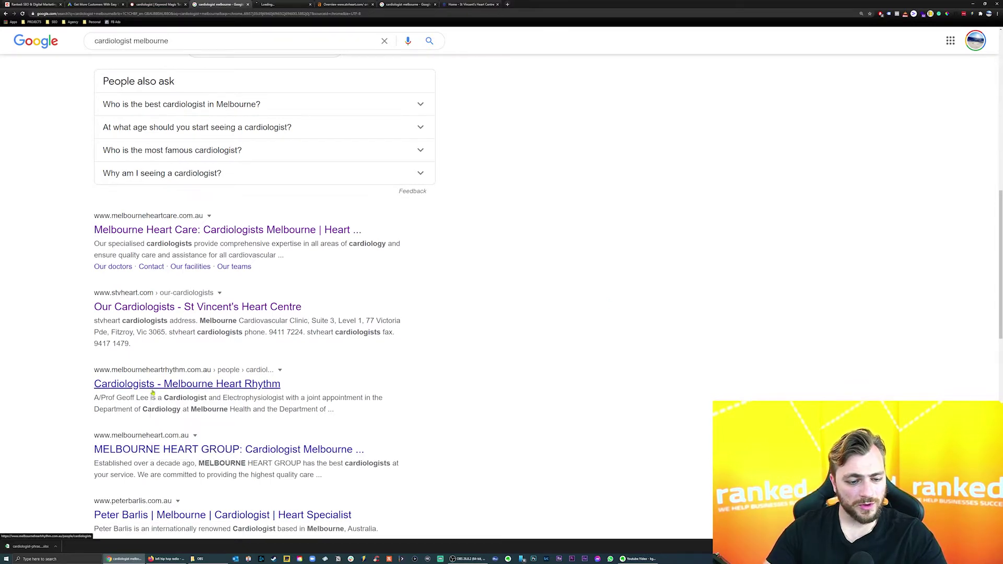
pyautogui.click(283, 5)
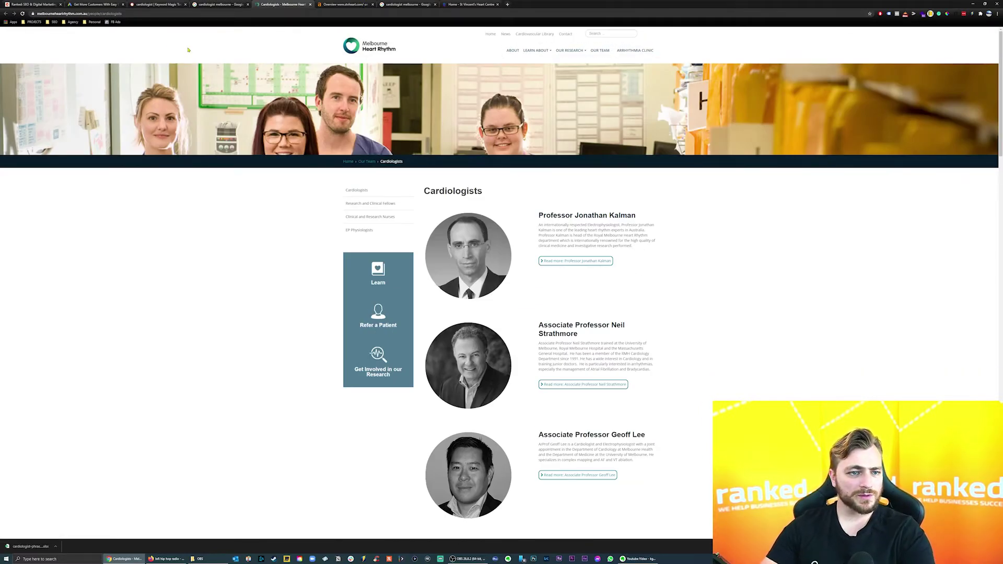
# Go from the cardiologists page to the Melbourne Heart Rhythm home page, skim its content and enlarge the page.
pyautogui.click(127, 14)
pyautogui.hotkey('ctrl', 'BackSpace')
pyautogui.hotkey('ctrl', 'BackSpace')
pyautogui.press('Return')
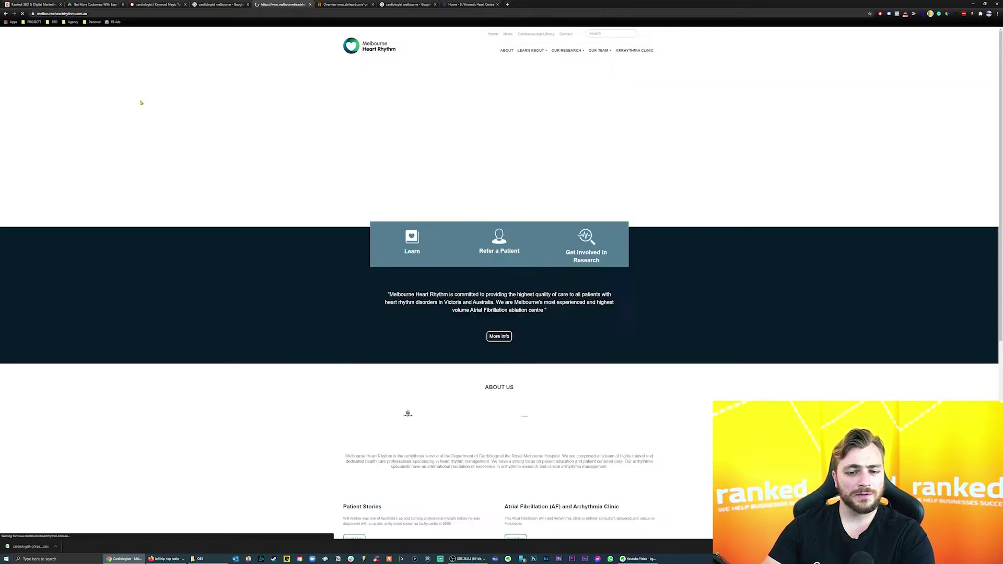
pyautogui.scroll(-7, 141, 101)
pyautogui.scroll(4, 500, 282)
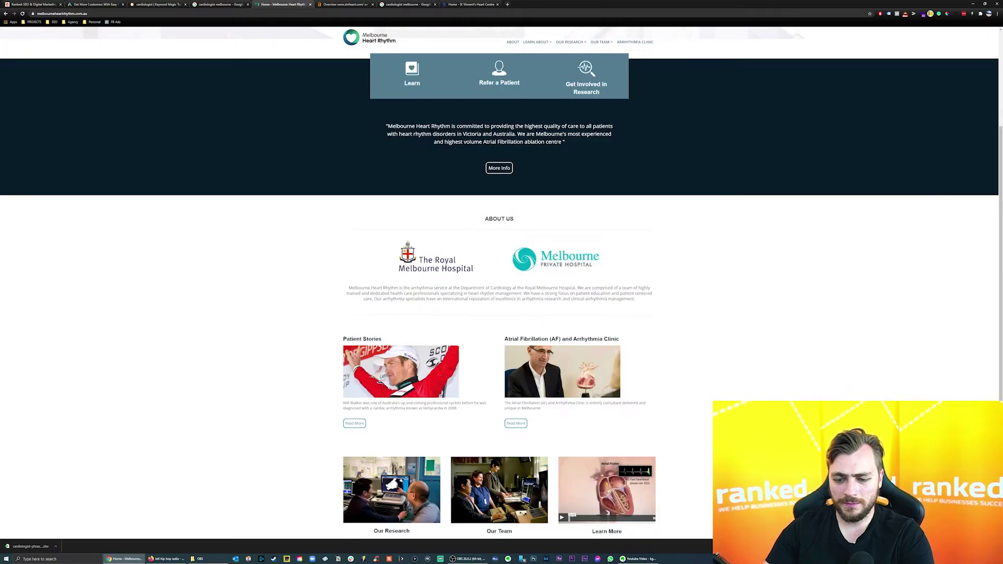
pyautogui.scroll(4, 500, 282)
pyautogui.hotkey('ctrl', '+')
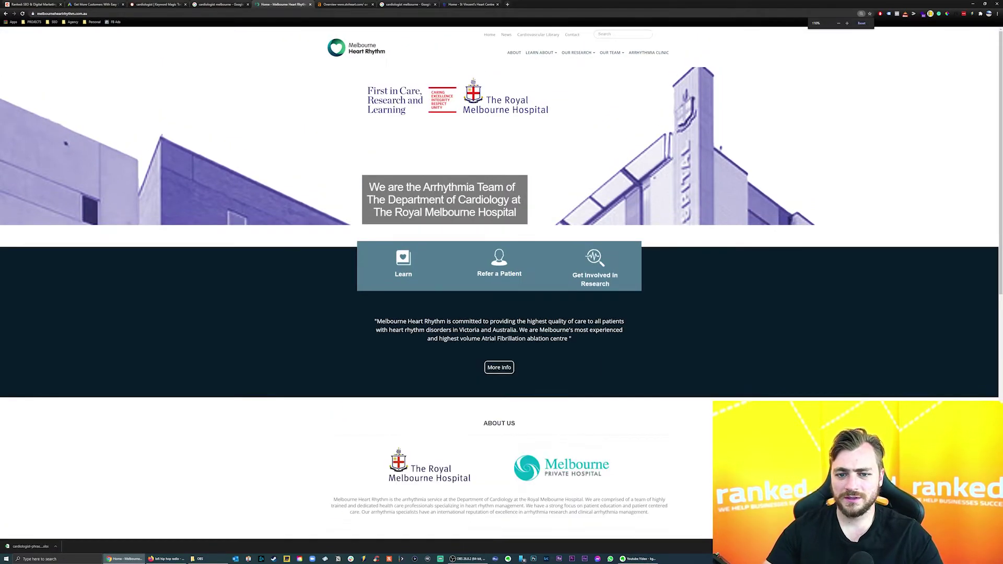
# Analyse melbourneheartrhythm.com.au in the open Ahrefs Site Explorer tab in place of stvheart.com and show its organic search data.
pyautogui.hotkey('ctrl', 'l')
pyautogui.hotkey('ctrl', 'c')
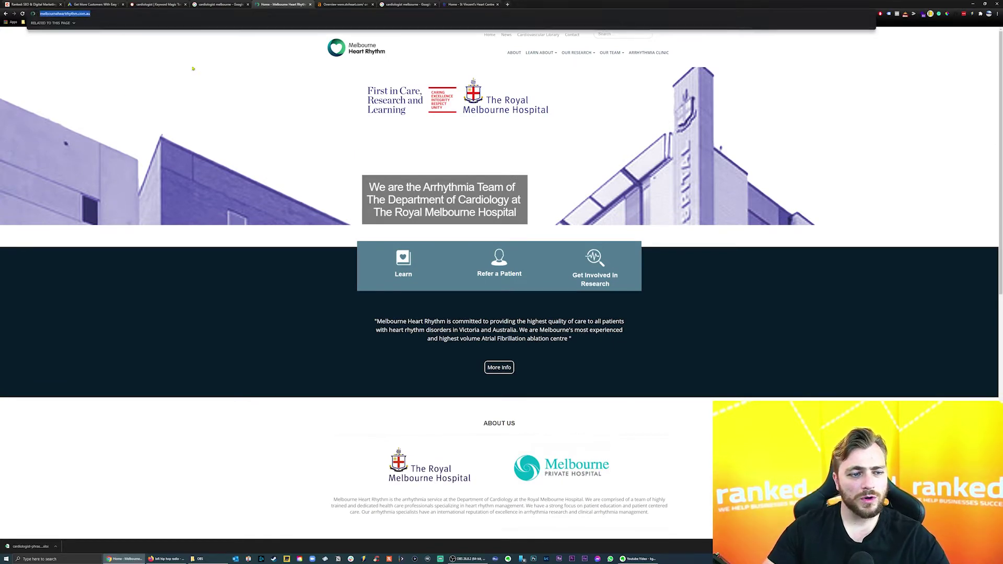
pyautogui.click(326, 6)
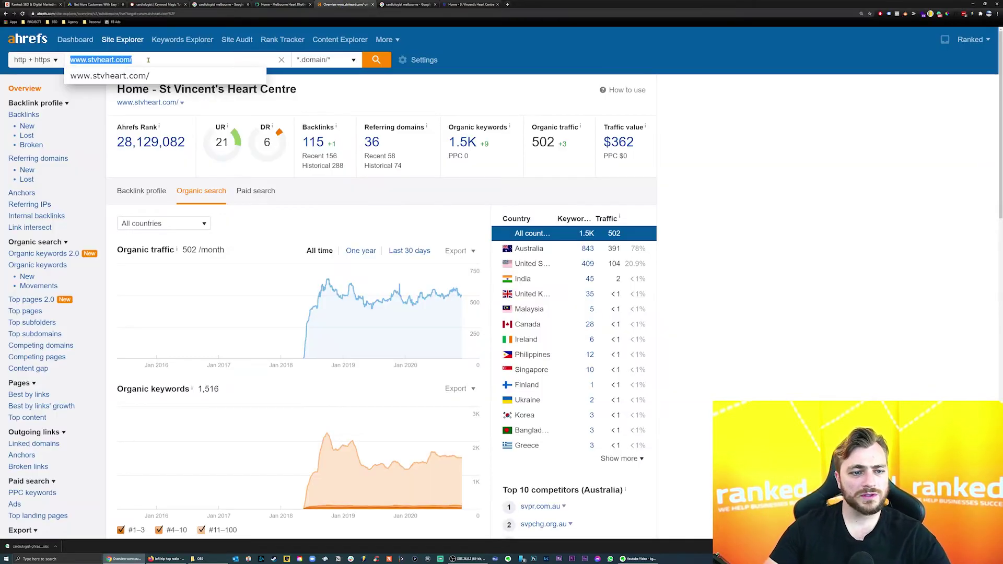
pyautogui.hotkey('ctrl', 'v')
pyautogui.click(375, 61)
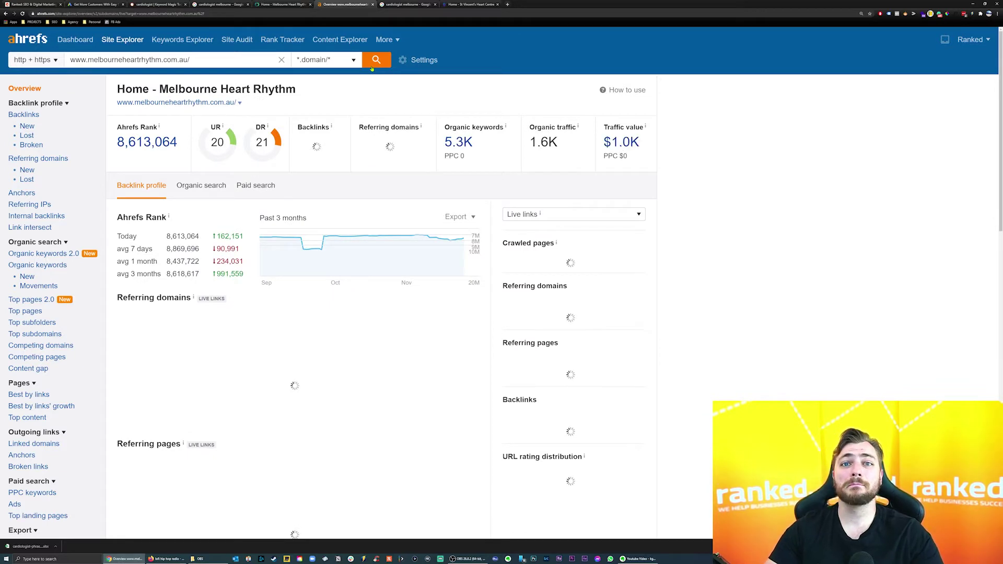
pyautogui.click(202, 191)
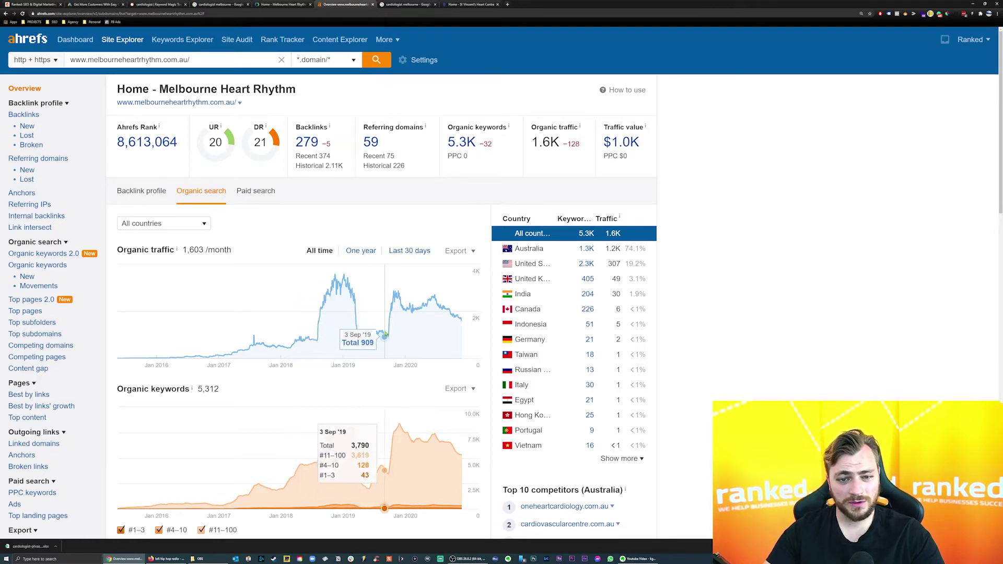
# Review the Melbourne Heart Rhythm home page from the header down to the footer.
pyautogui.click(469, 7)
pyautogui.click(345, 4)
pyautogui.click(282, 4)
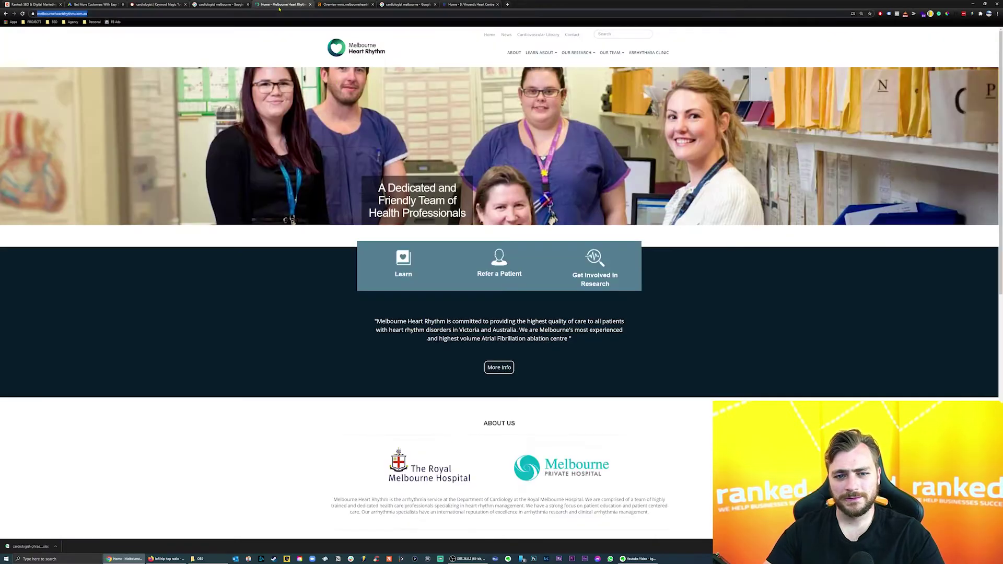
pyautogui.scroll(-10, 864, 340)
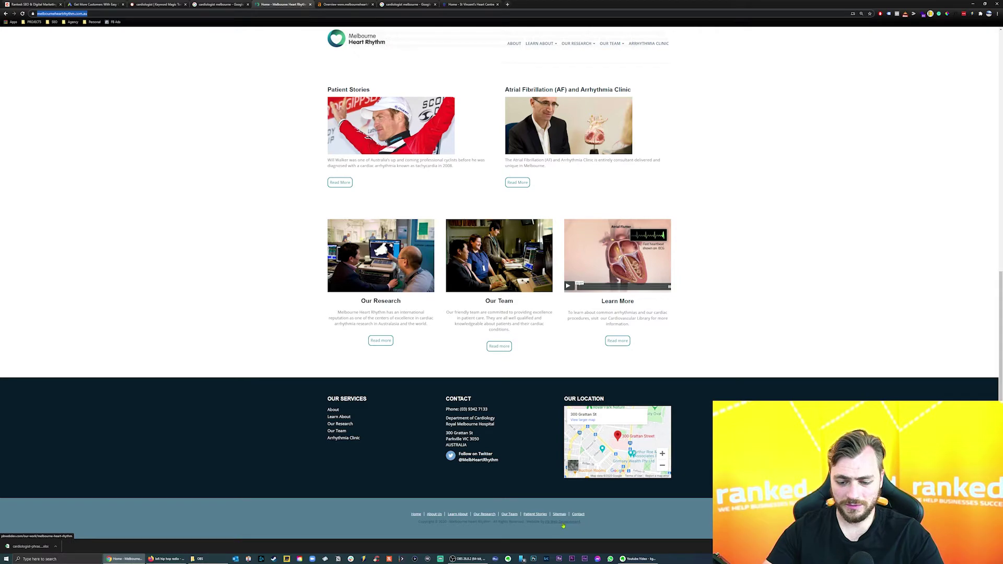
pyautogui.scroll(8, 563, 526)
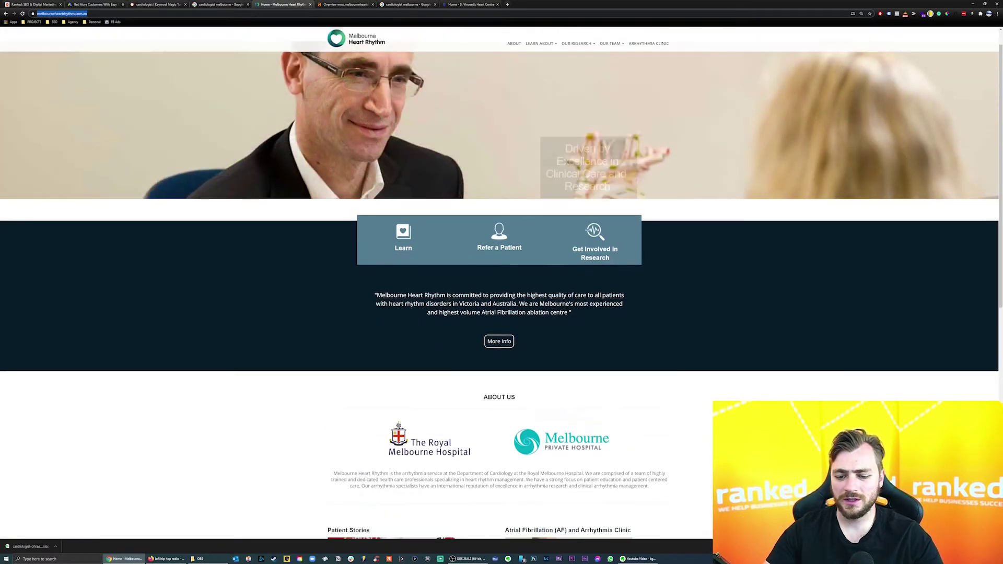
pyautogui.scroll(1, 501, 283)
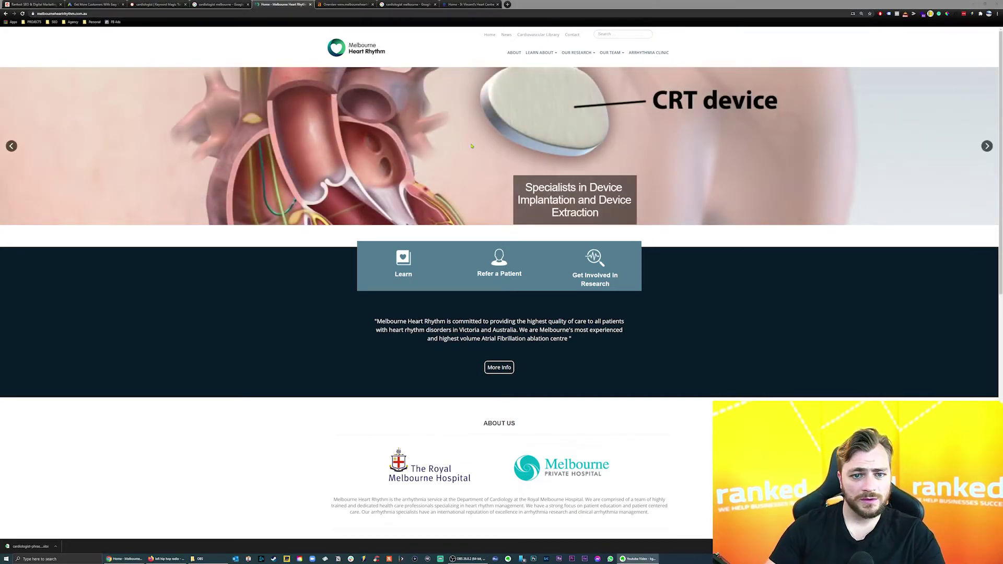
# Examine the organic traffic and organic keywords history of melbourneheartrhythm.com.au in Ahrefs, especially around early 2019.
pyautogui.click(345, 5)
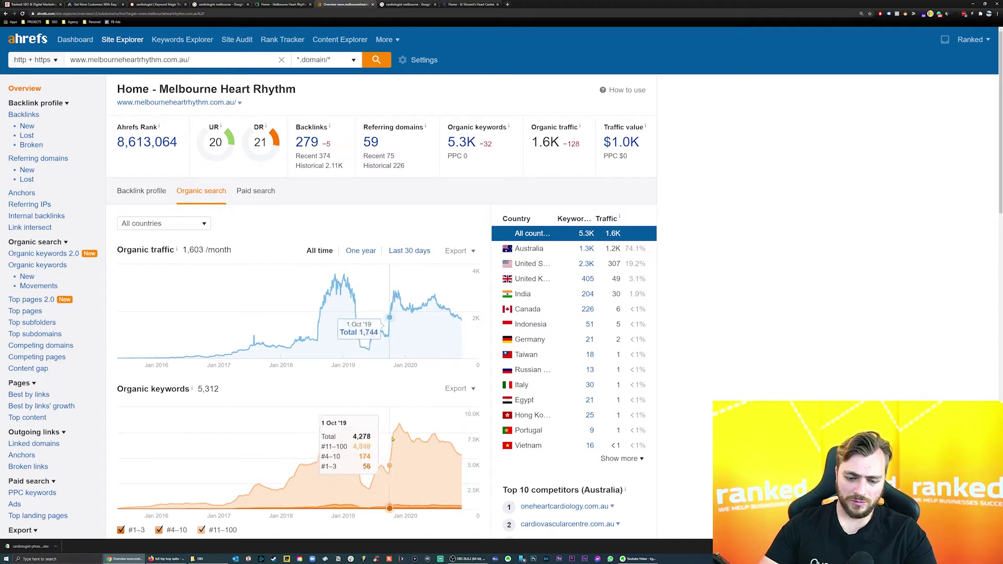
pyautogui.scroll(-1, 392, 440)
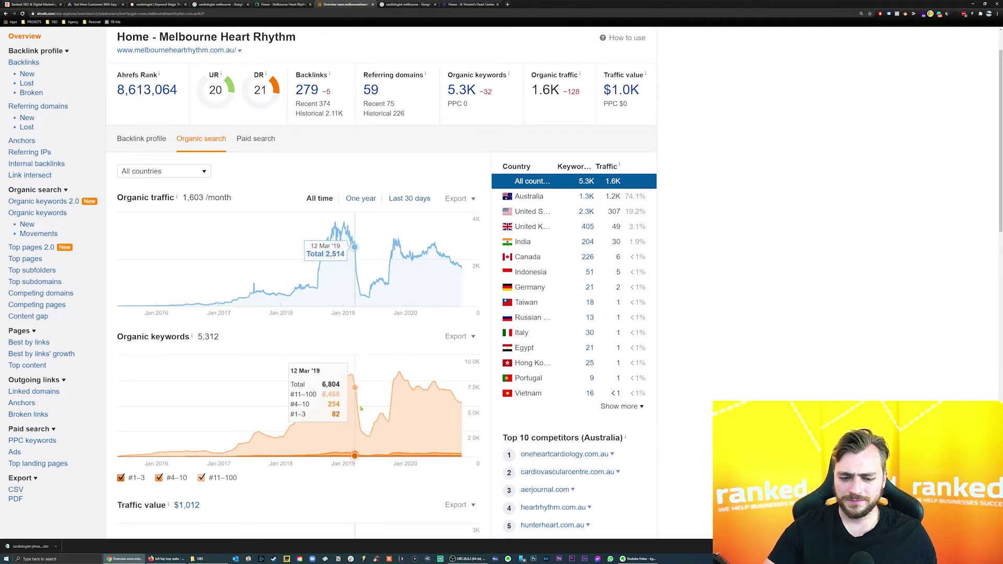
pyautogui.scroll(1, 353, 382)
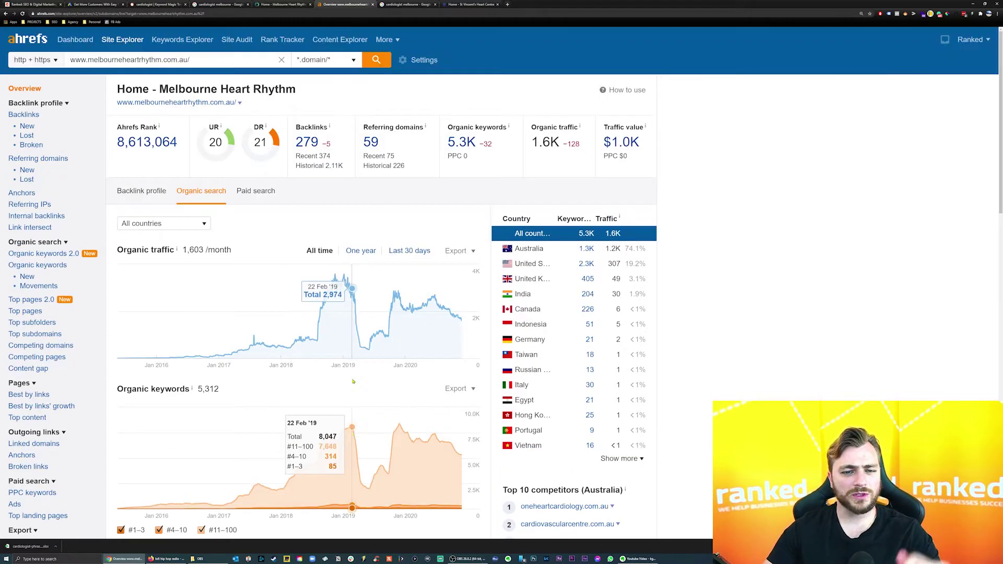
# Close the Ahrefs, duplicate Google search, St Vincent's Heart Centre and Melbourne Heart Rhythm tabs.
pyautogui.click(372, 5)
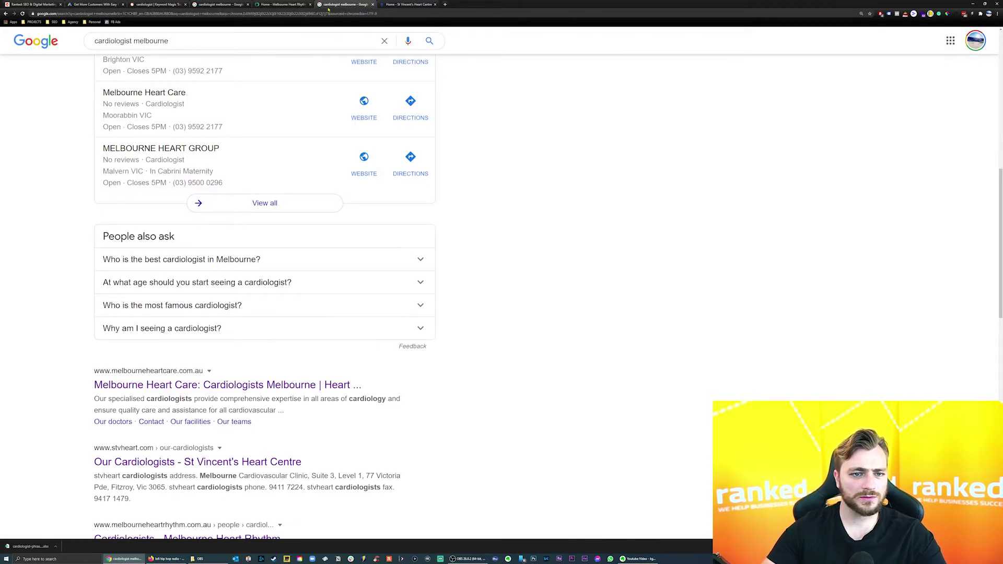
pyautogui.click(372, 4)
pyautogui.click(372, 4)
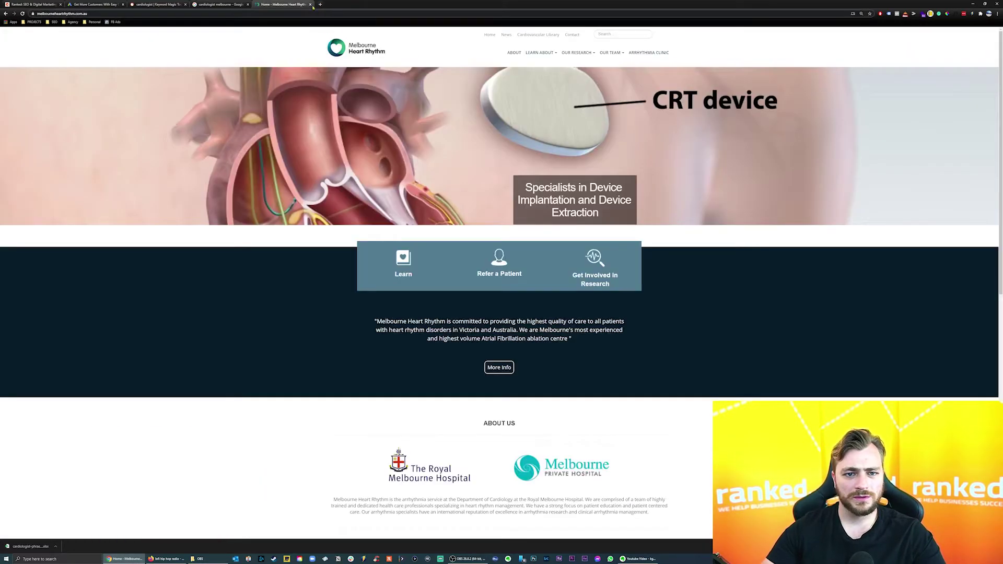
pyautogui.click(310, 4)
# Open the Melbourne Heart Group result and the individual heart specialist's result below it in new tabs from the "cardiologist melbourne" search.
pyautogui.scroll(-1, 348, 348)
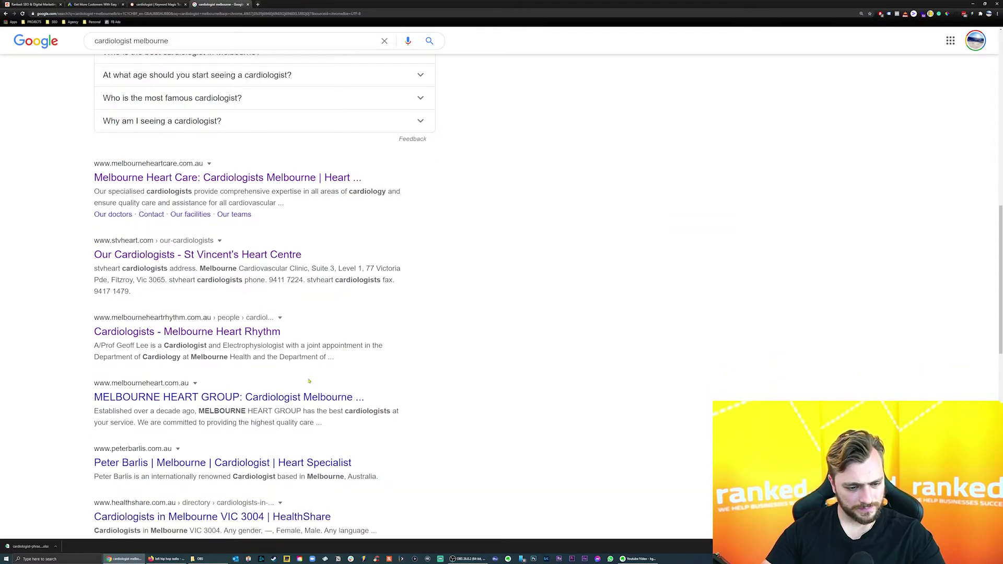
pyautogui.scroll(-1, 301, 388)
pyautogui.rightClick(282, 372)
pyautogui.click(295, 377)
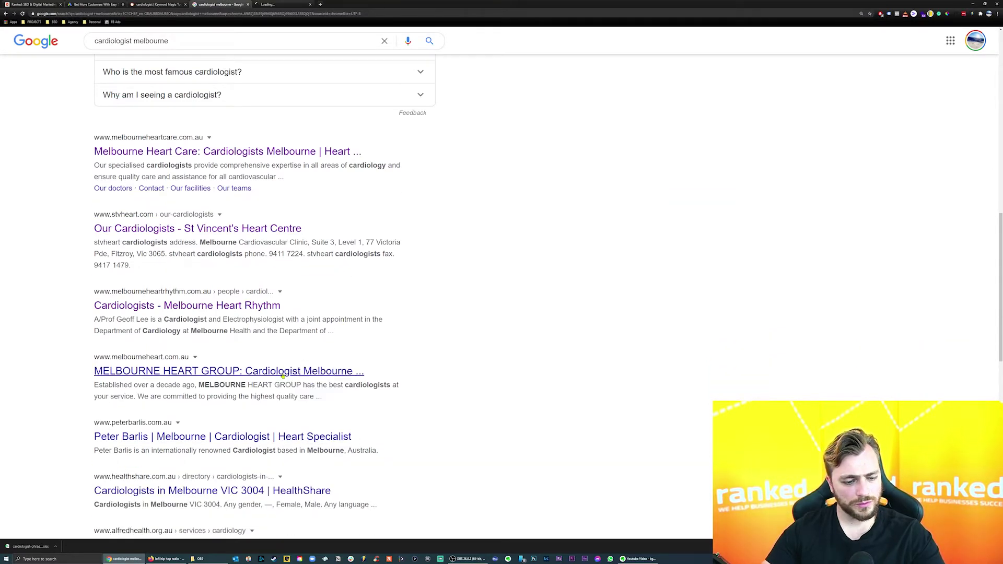
pyautogui.scroll(-1, 282, 376)
pyautogui.rightClick(210, 385)
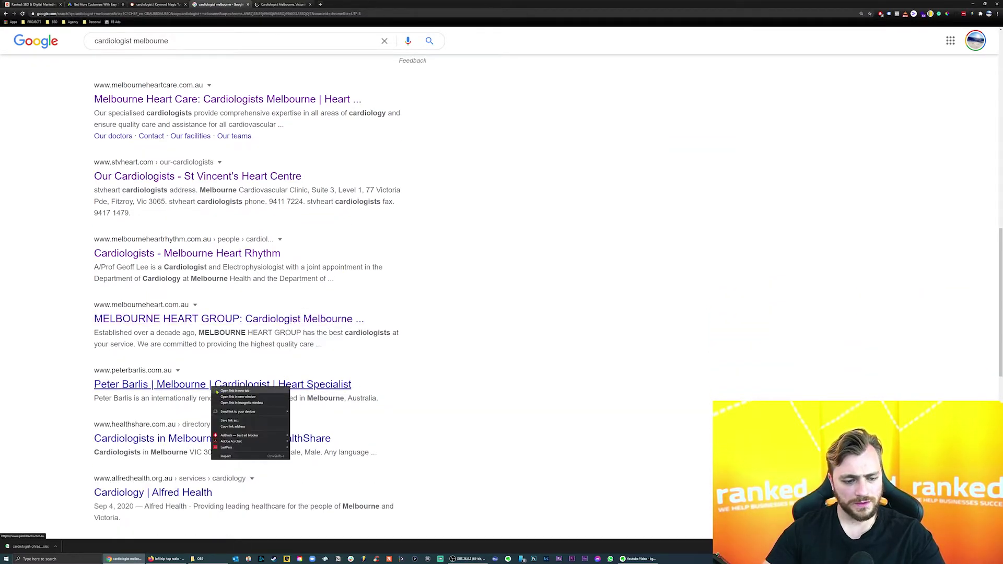
pyautogui.click(230, 391)
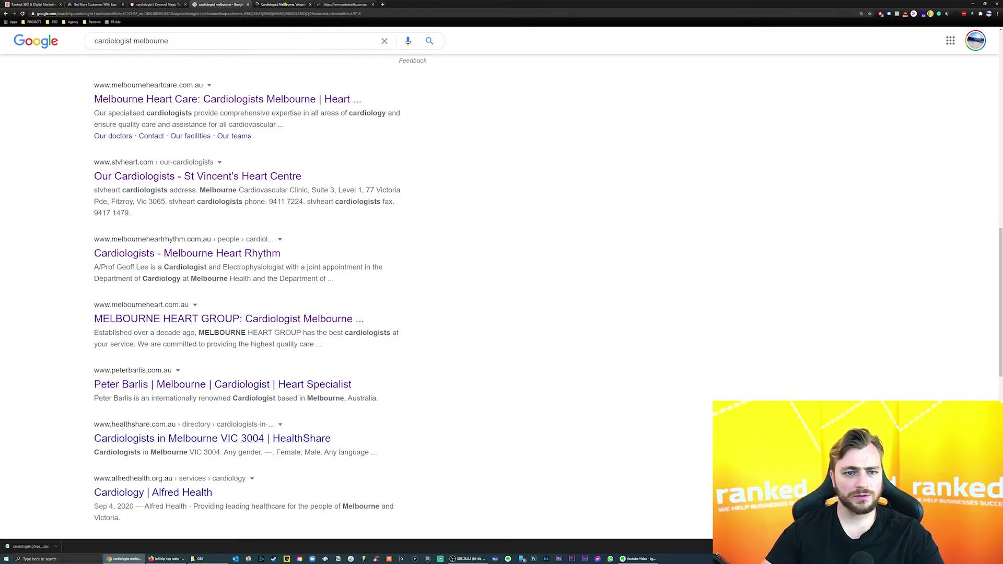
# Accept the privacy notice on the Melbourne Heart Group site and review its home page content.
pyautogui.click(282, 4)
pyautogui.scroll(-4, 345, 335)
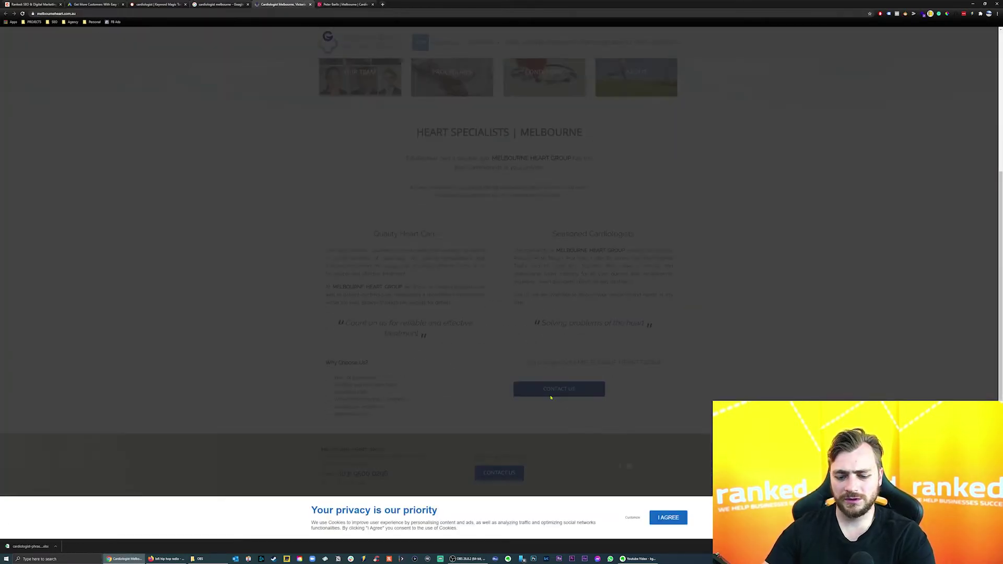
pyautogui.click(651, 517)
pyautogui.scroll(4, 648, 418)
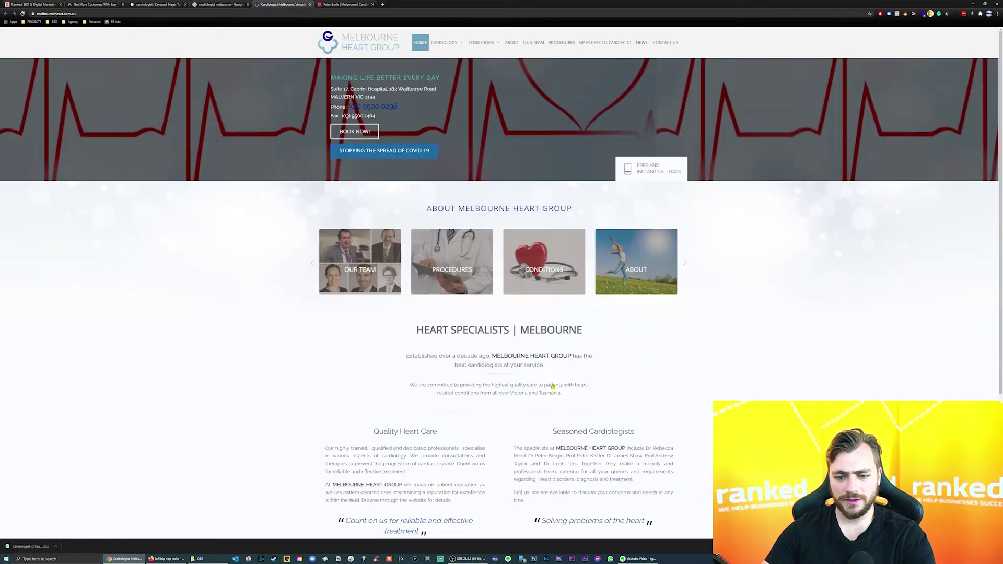
pyautogui.scroll(-2, 645, 371)
pyautogui.scroll(3, 645, 371)
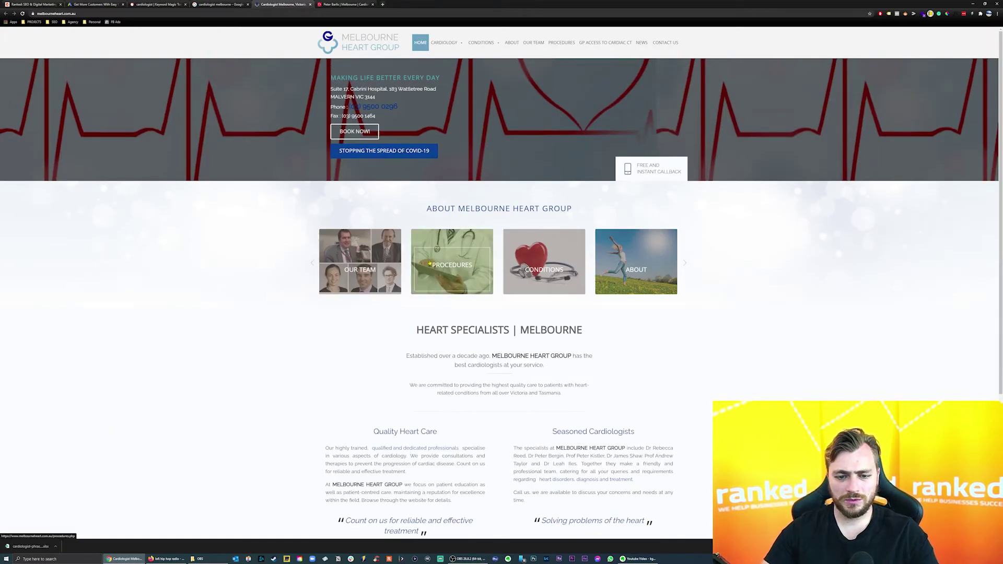
pyautogui.click(111, 13)
pyautogui.hotkey('ctrl', 'c')
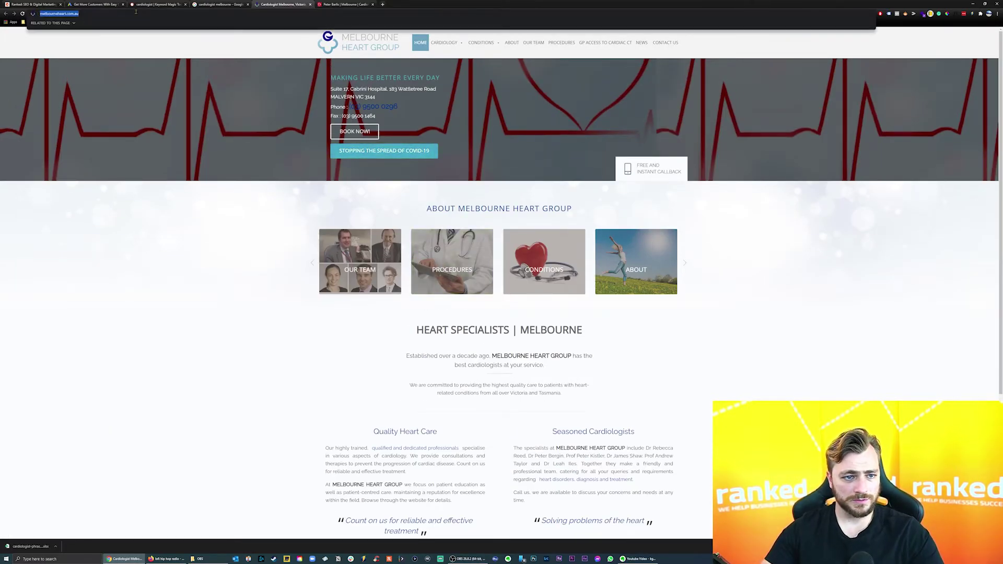
pyautogui.click(383, 5)
pyautogui.write('ahrefs.com/dashboard')
pyautogui.press('Return')
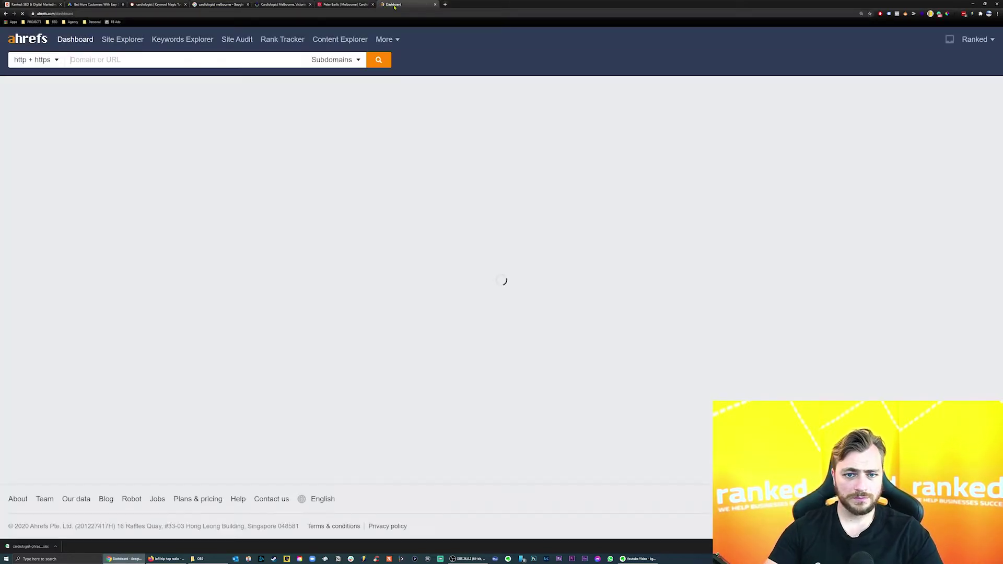
pyautogui.click(167, 66)
pyautogui.hotkey('ctrl', 'v')
pyautogui.click(380, 61)
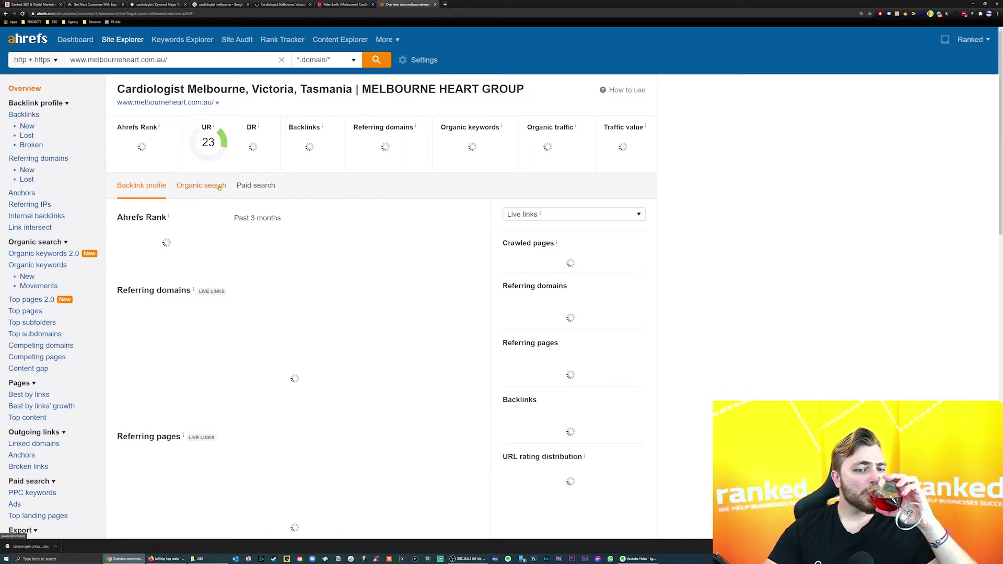
# Show the organic search data for melbourneheart.com.au and examine its traffic, traffic value and top 5 organic keywords, highlighting "melbourne heart".
pyautogui.click(201, 185)
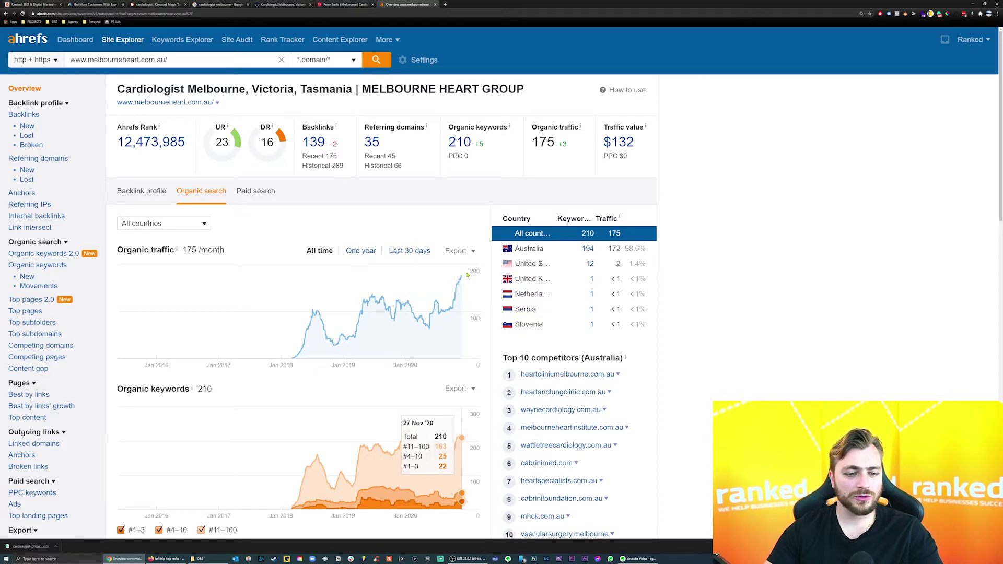
pyautogui.scroll(-5, 468, 276)
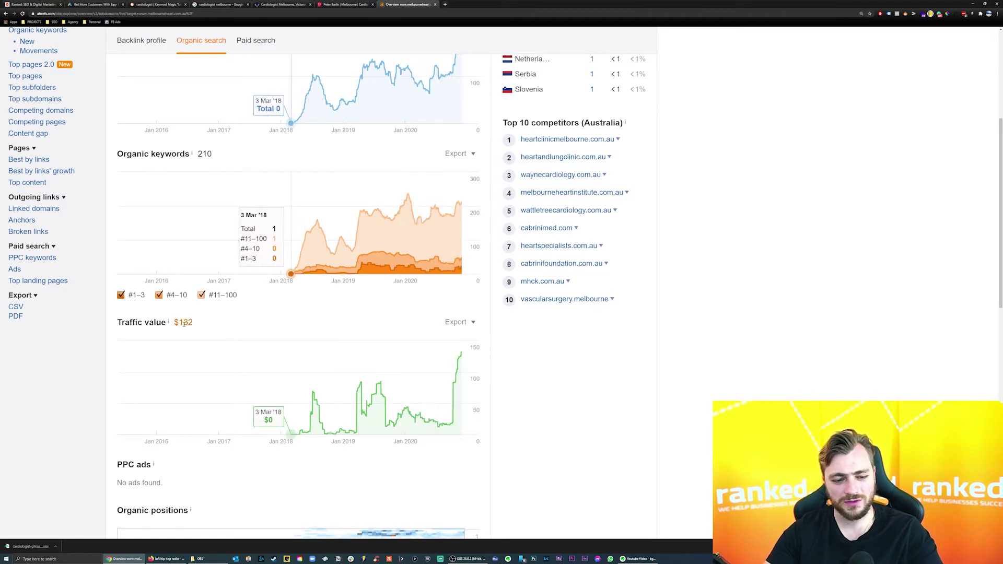
pyautogui.scroll(3, 441, 405)
pyautogui.scroll(1, 442, 405)
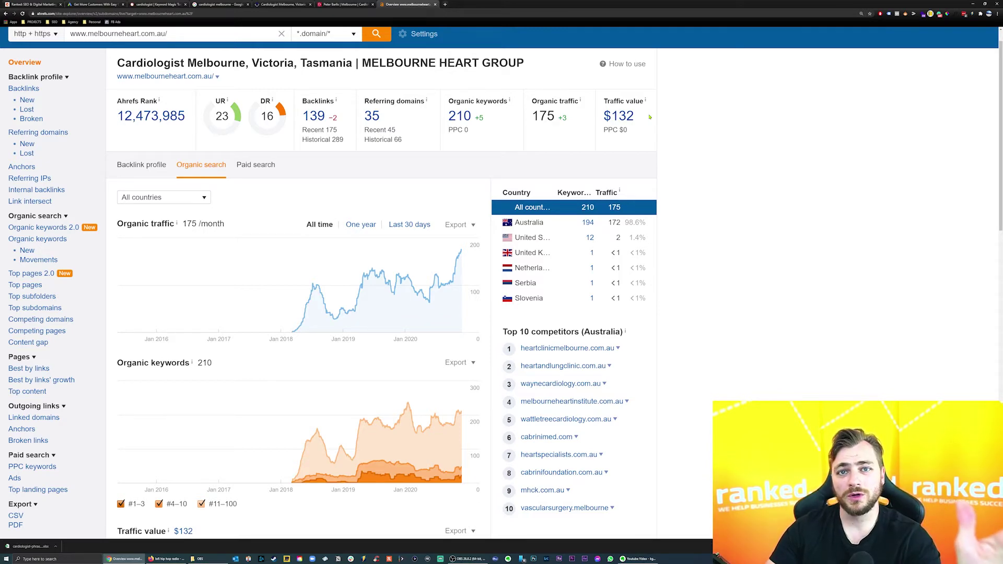
pyautogui.scroll(-10, 652, 293)
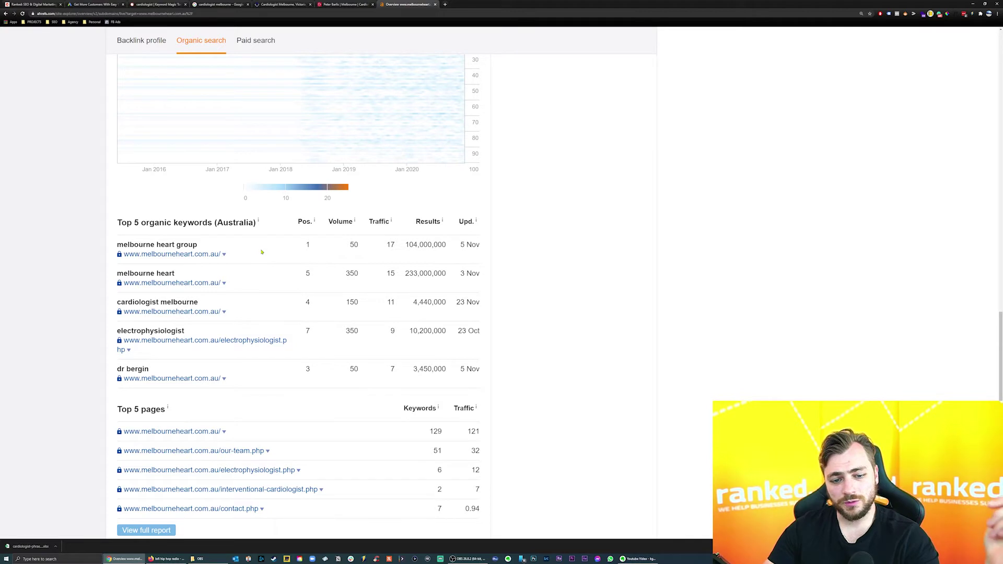
pyautogui.tripleClick(145, 276)
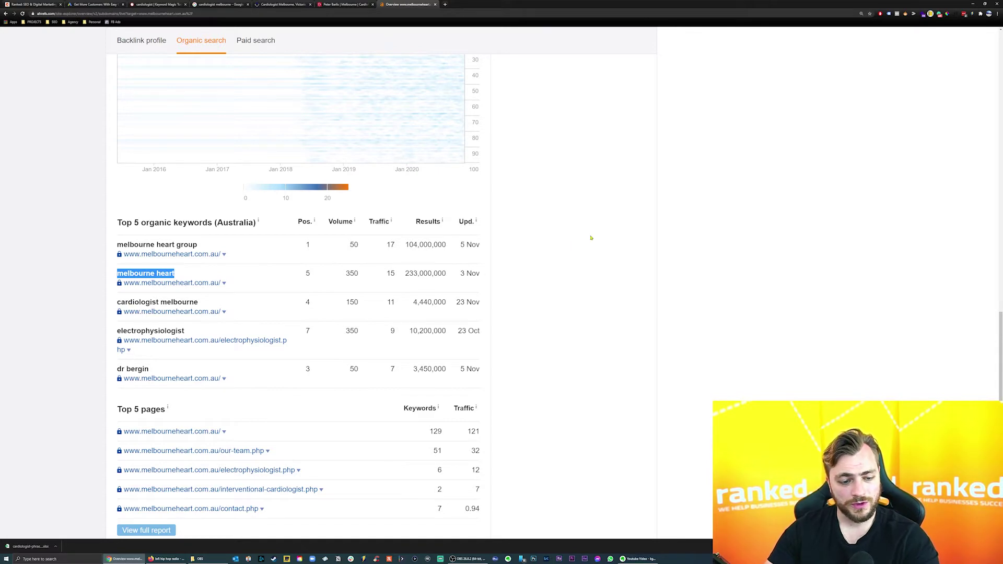
# Return to the melbourneheart.com.au overview and highlight its organic traffic value.
pyautogui.scroll(10, 591, 238)
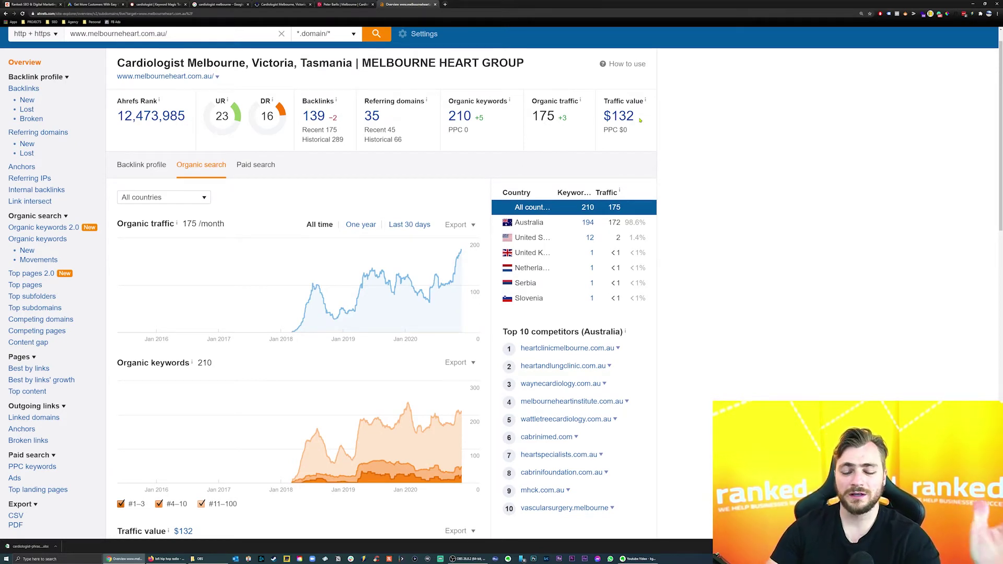
pyautogui.doubleClick(640, 121)
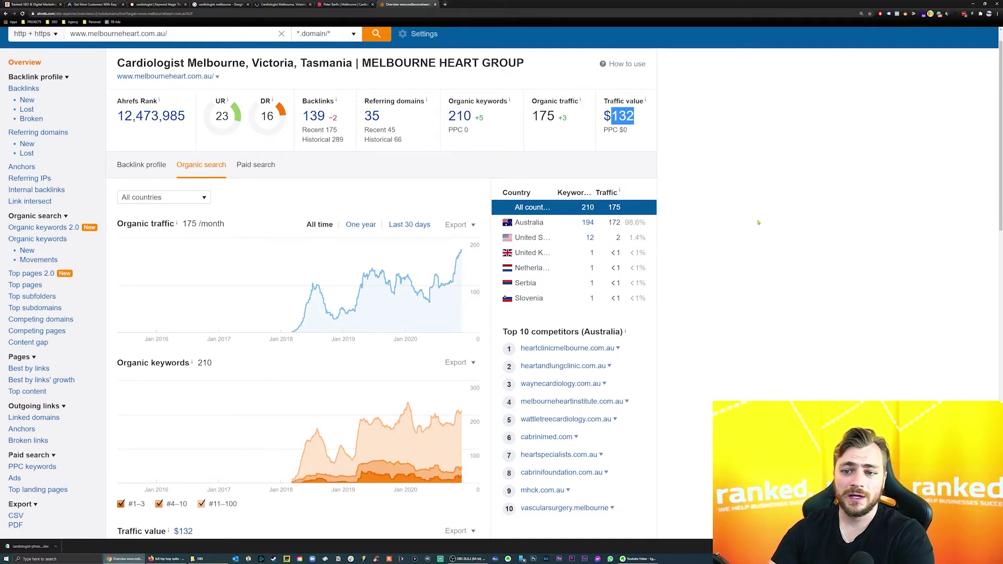
pyautogui.scroll(1, 516, 188)
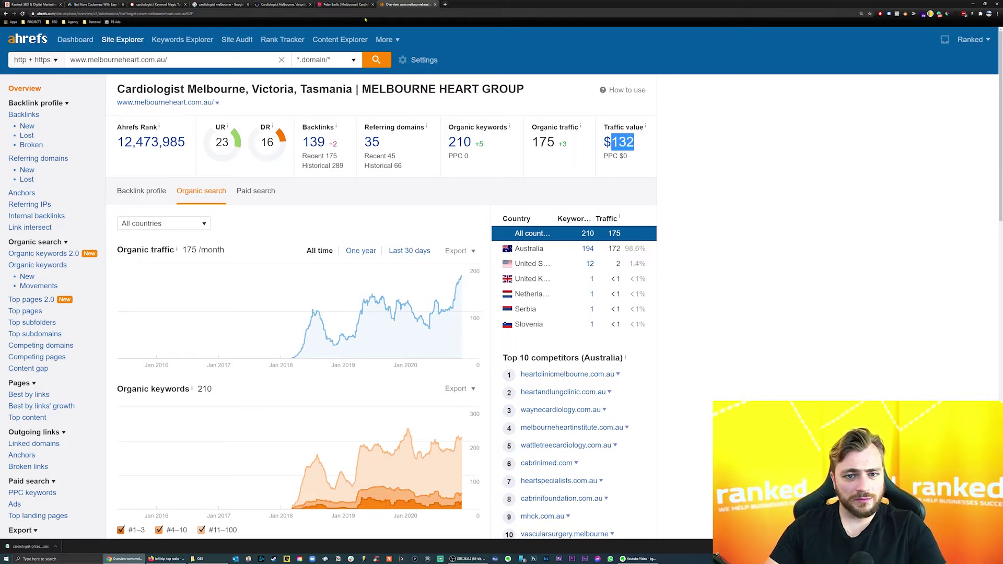
pyautogui.tripleClick(120, 60)
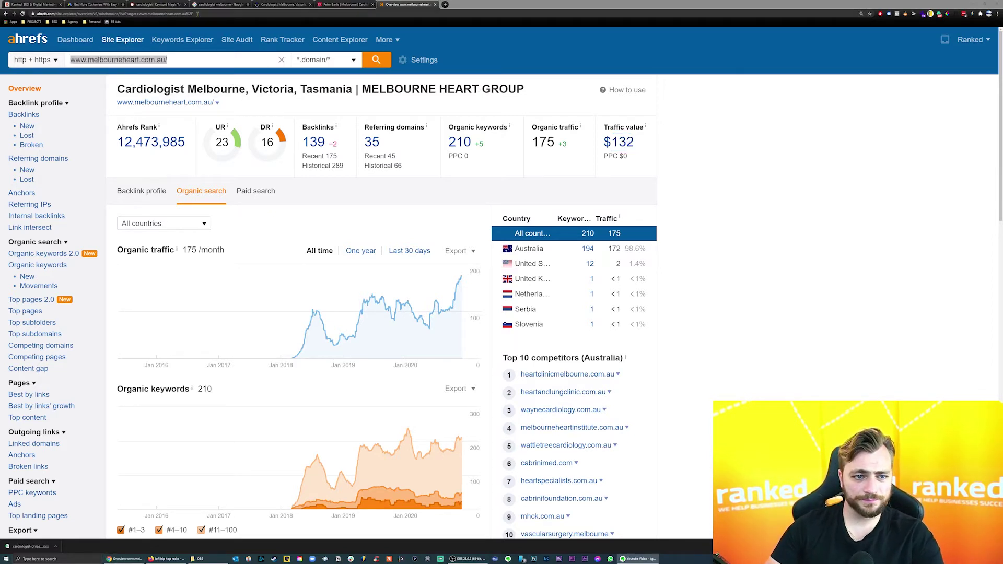
pyautogui.click(445, 5)
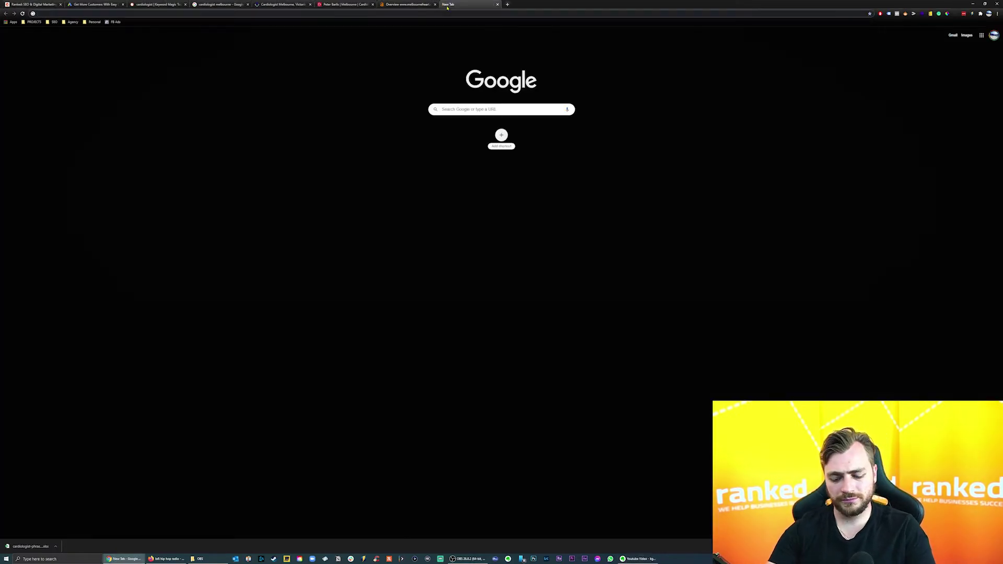
pyautogui.hotkey('ctrl', 'w')
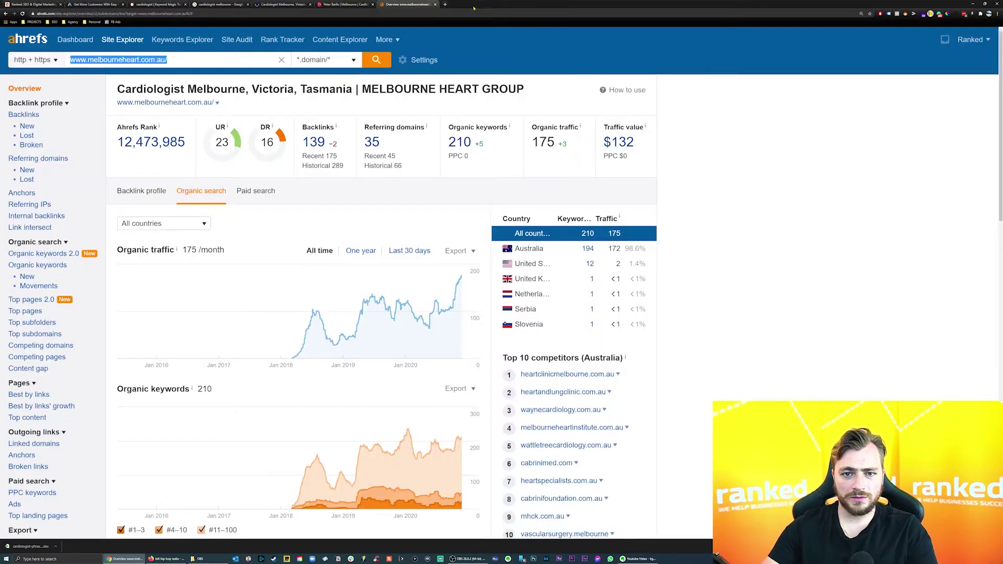
pyautogui.click(193, 64)
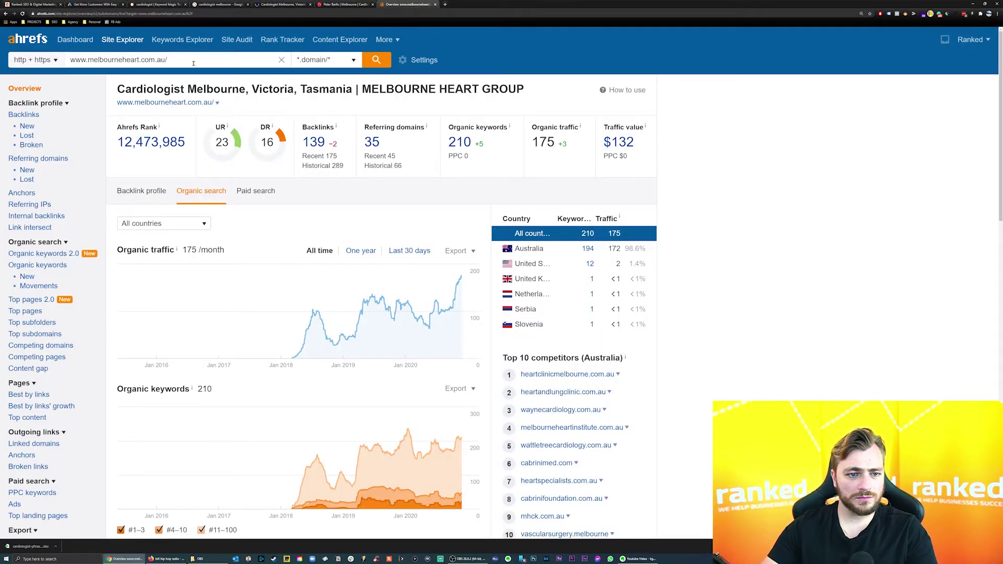
# Close the two cardiologist website tabs and search Google for "types of surgeons".
pyautogui.click(310, 5)
pyautogui.click(310, 4)
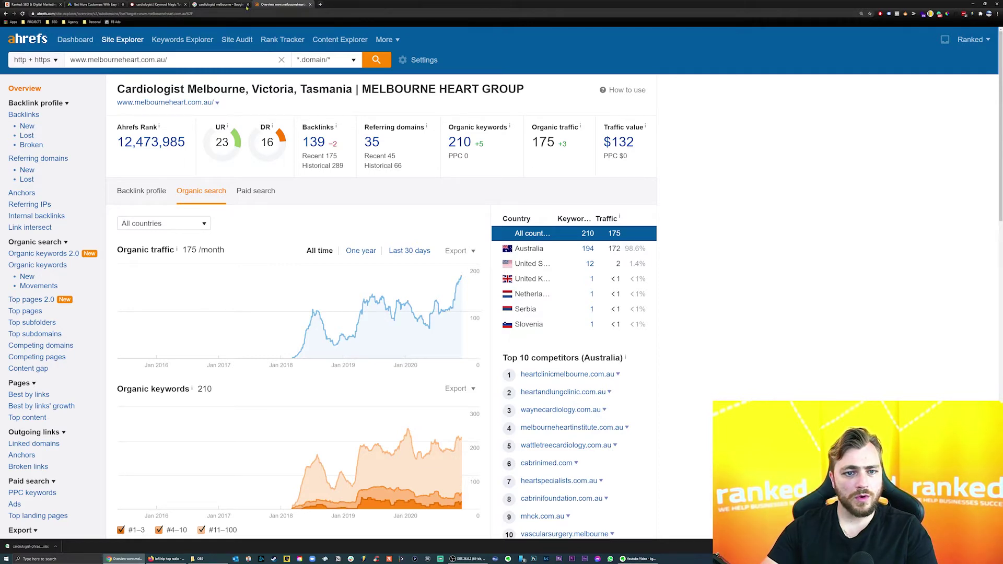
pyautogui.click(237, 5)
pyautogui.moveTo(172, 41); pyautogui.dragTo(26, 46)
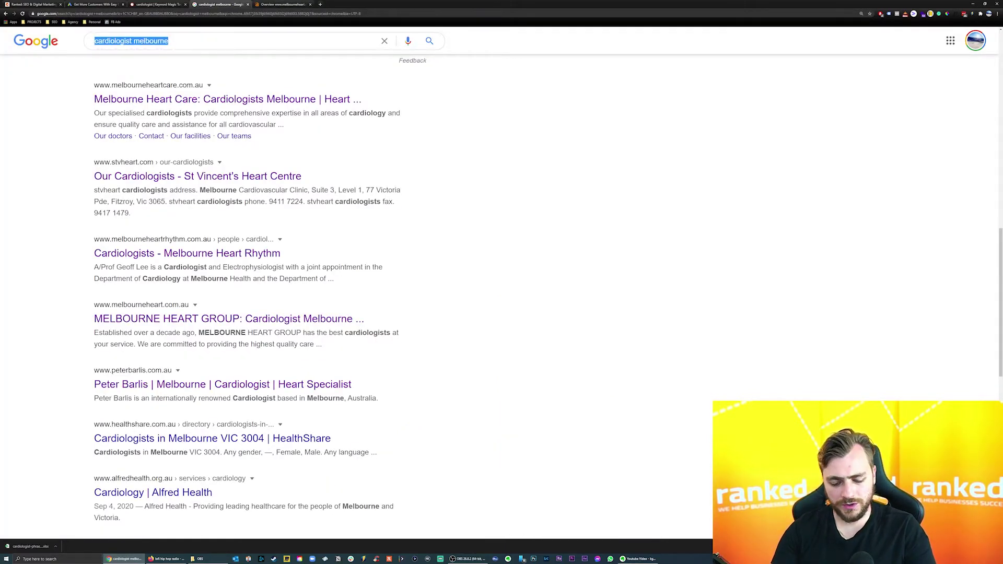
pyautogui.write('t')
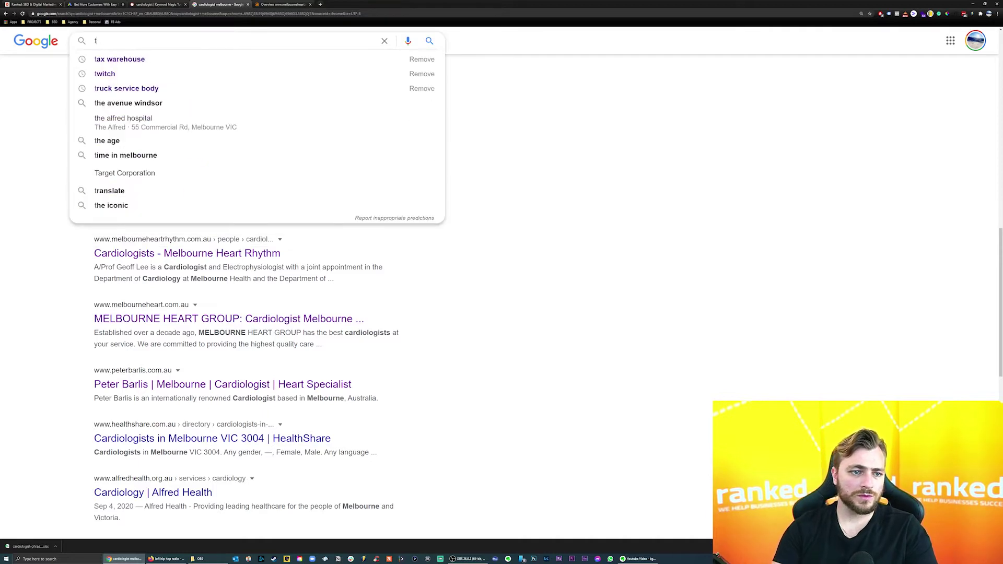
pyautogui.write('ypes of surg')
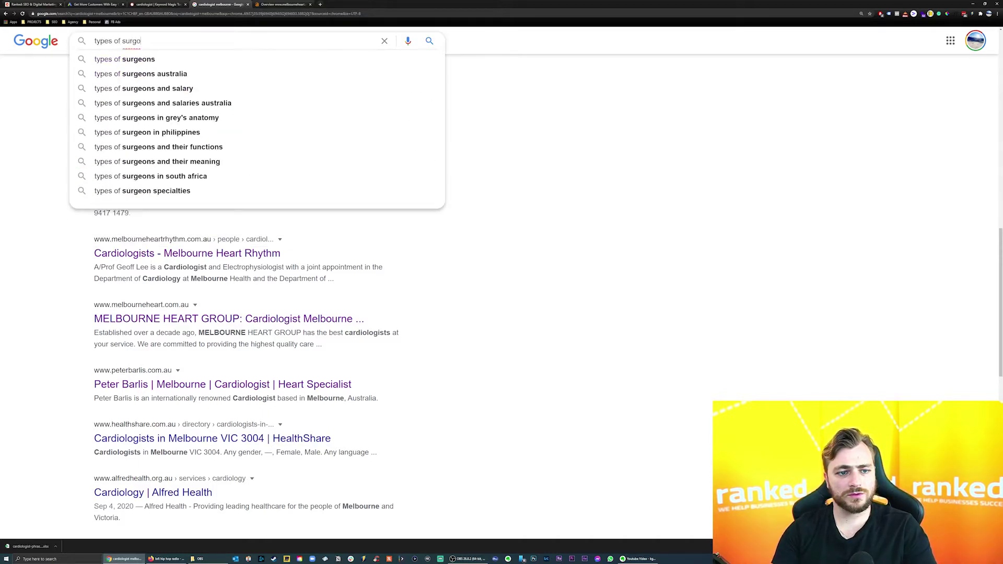
pyautogui.write('eons')
pyautogui.press('Return')
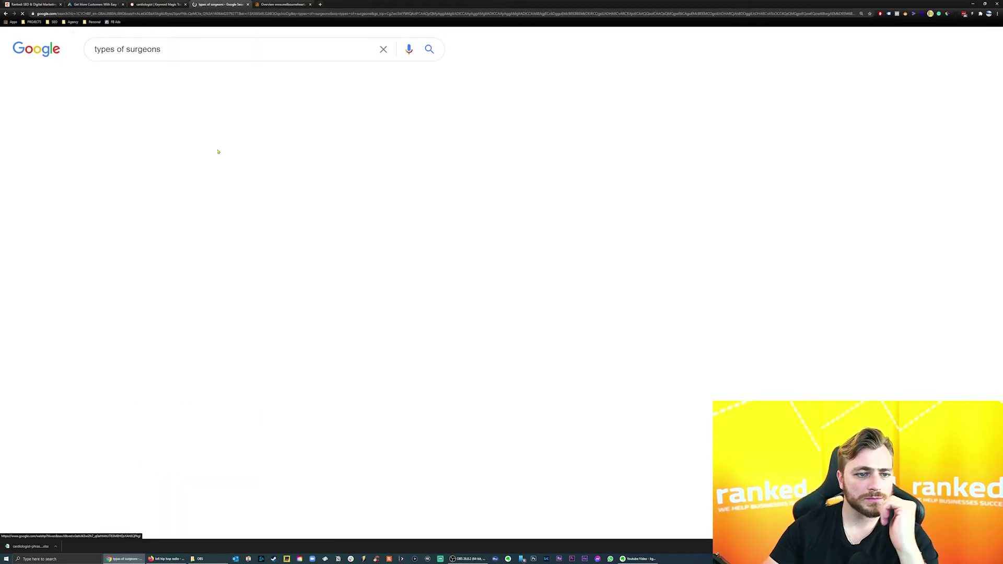
# Highlight "Cardiothoracic Surgery" in the surgical specialties list and run a new Google search for "boob job surgeon".
pyautogui.moveTo(113, 229); pyautogui.dragTo(204, 230)
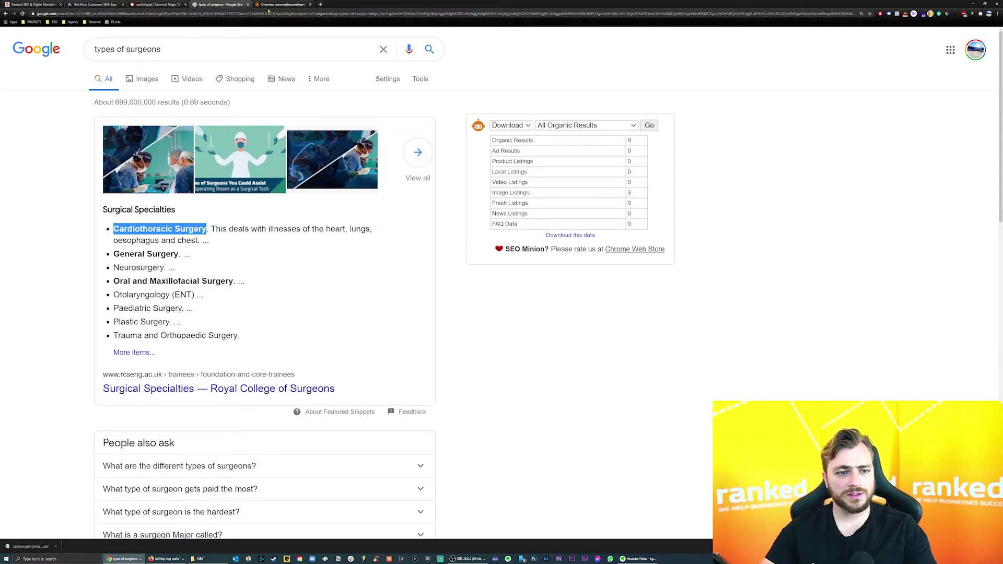
pyautogui.tripleClick(188, 49)
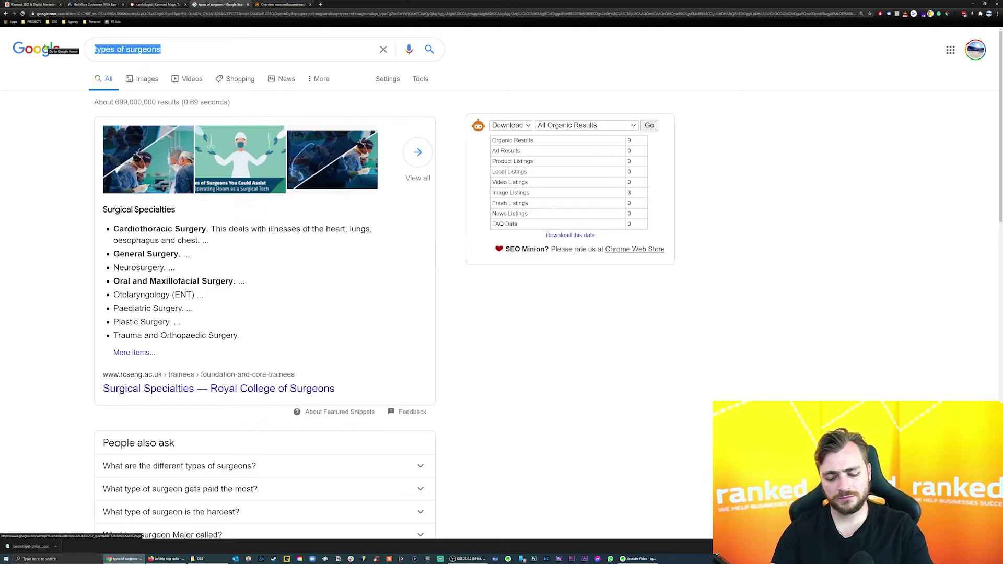
pyautogui.write('boob ')
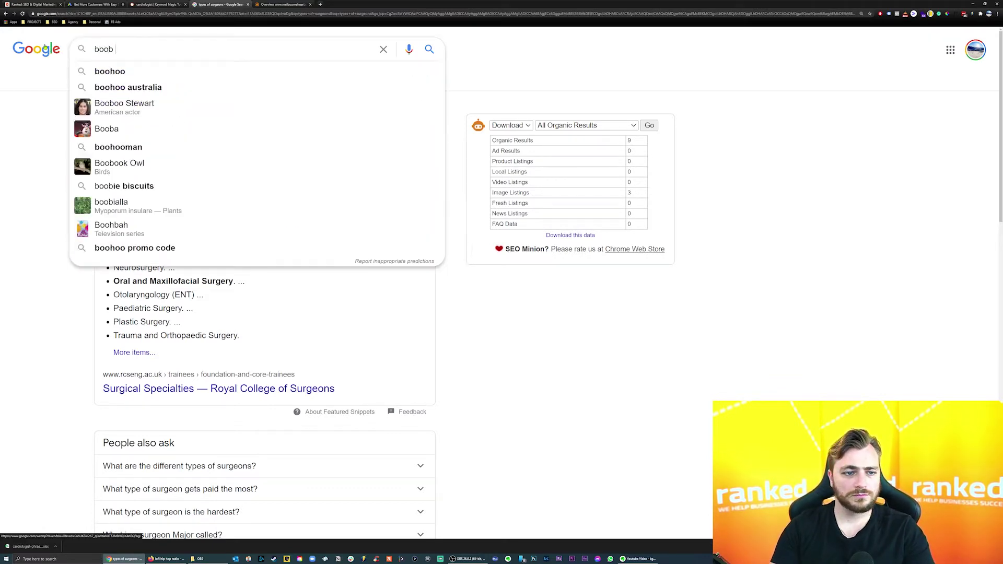
pyautogui.write('job surgeon')
pyautogui.press('Return')
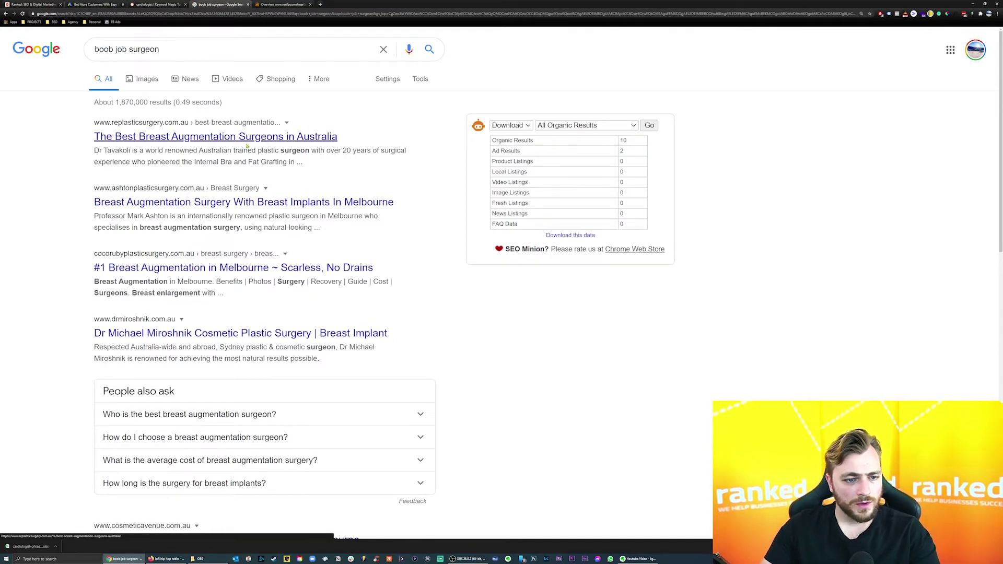
# Copy the query "boob job surgeon" and open Google Trends in a new tab.
pyautogui.click(180, 48)
pyautogui.hotkey('ctrl', 'a')
pyautogui.hotkey('ctrl', 'c')
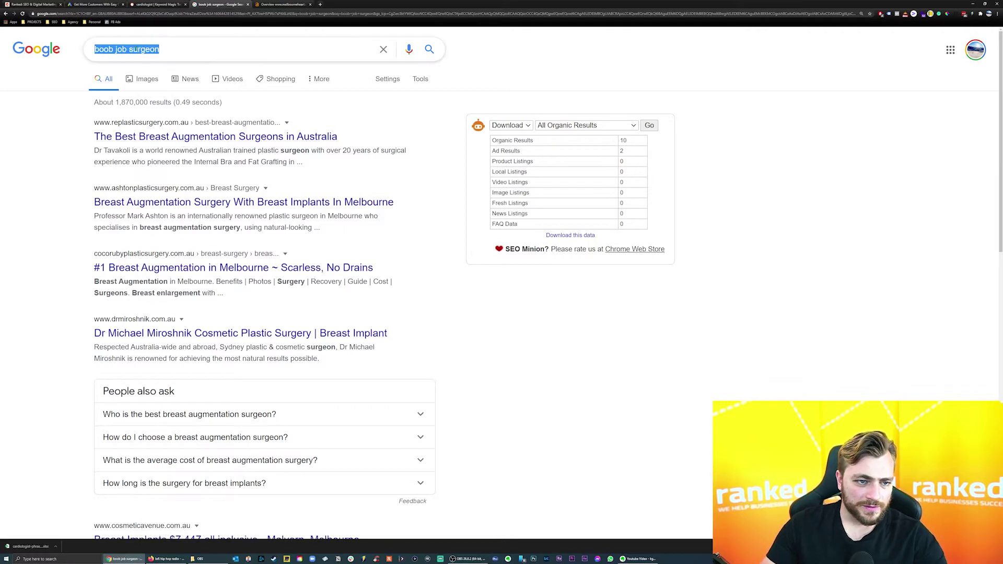
pyautogui.click(321, 5)
pyautogui.write('t')
pyautogui.press('BackSpace')
pyautogui.press('BackSpace')
pyautogui.write('google trends')
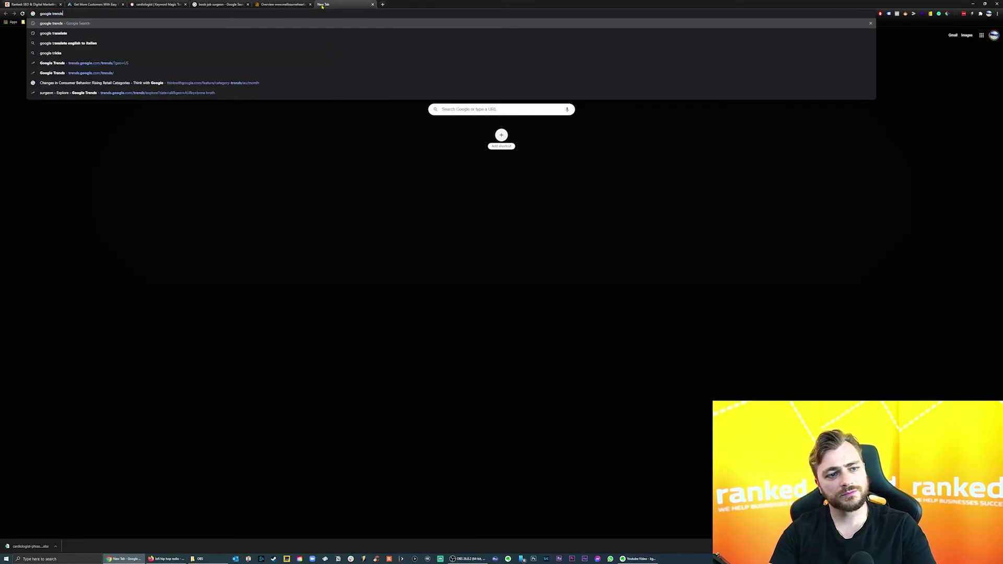
pyautogui.press('Return')
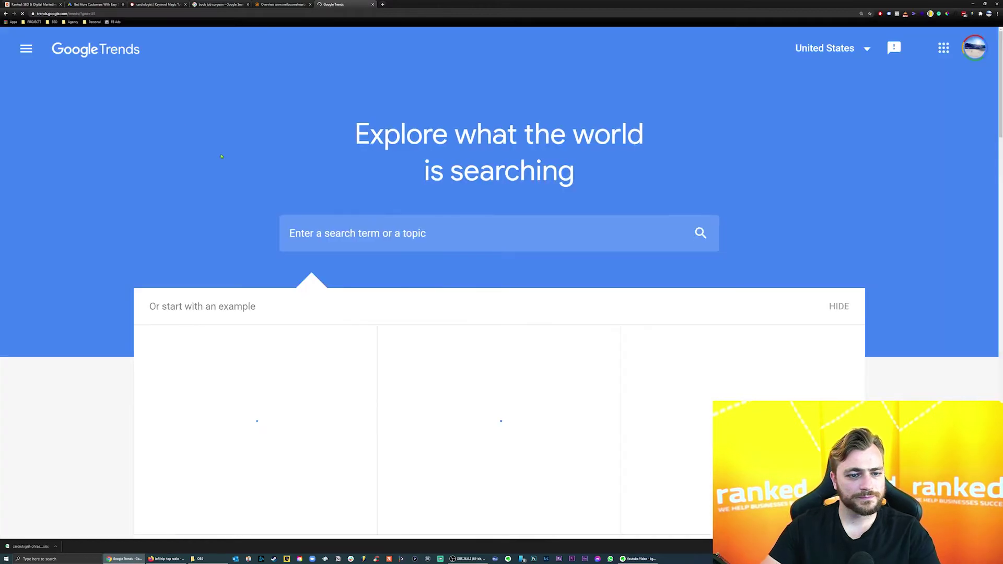
# Explore the copied term "boob job surgeon" in Google Trends for Australia over the past 5 years.
pyautogui.click(692, 233)
pyautogui.hotkey('ctrl', 'v')
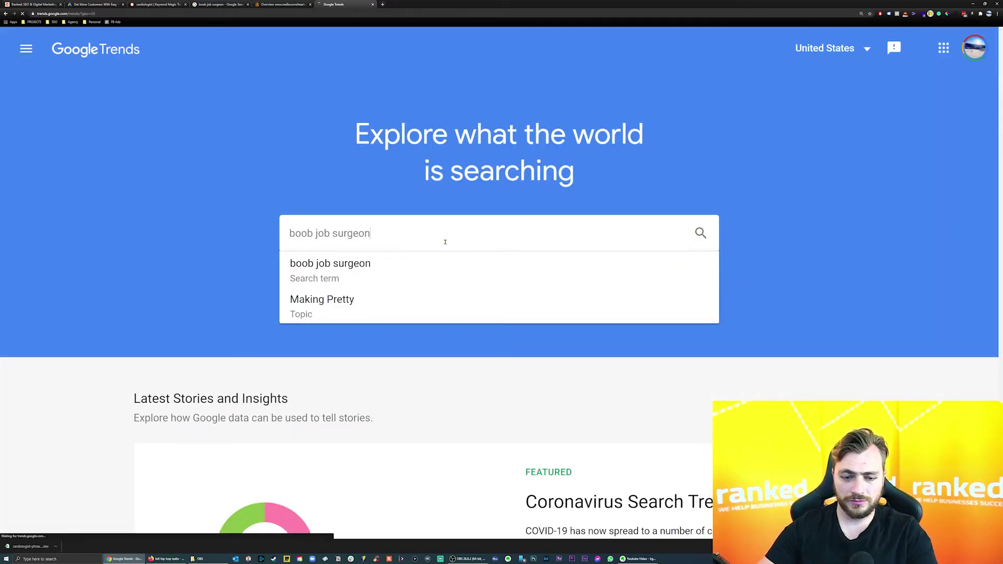
pyautogui.press('Return')
pyautogui.click(183, 174)
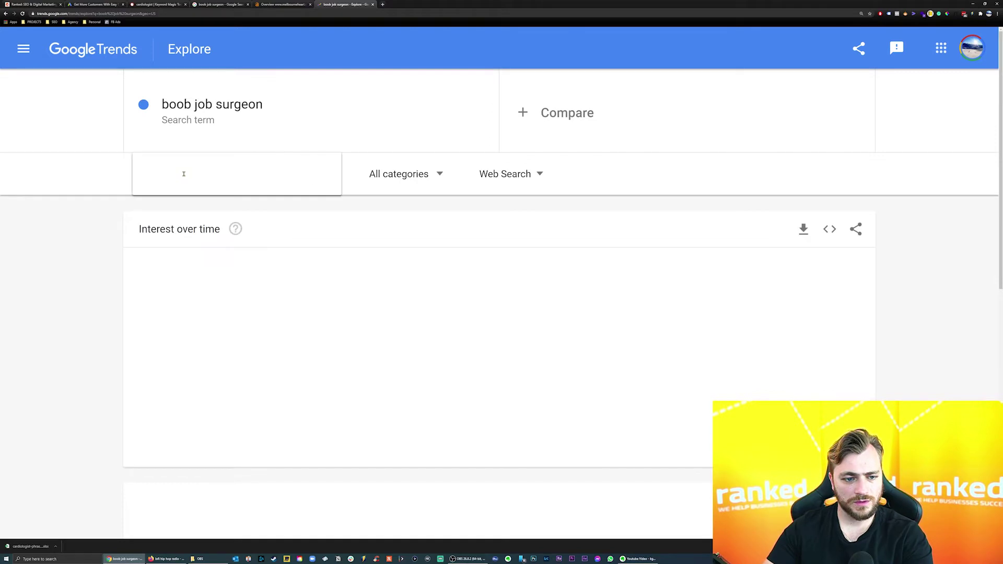
pyautogui.write('aui')
pyautogui.press('BackSpace')
pyautogui.write('s')
pyautogui.click(168, 208)
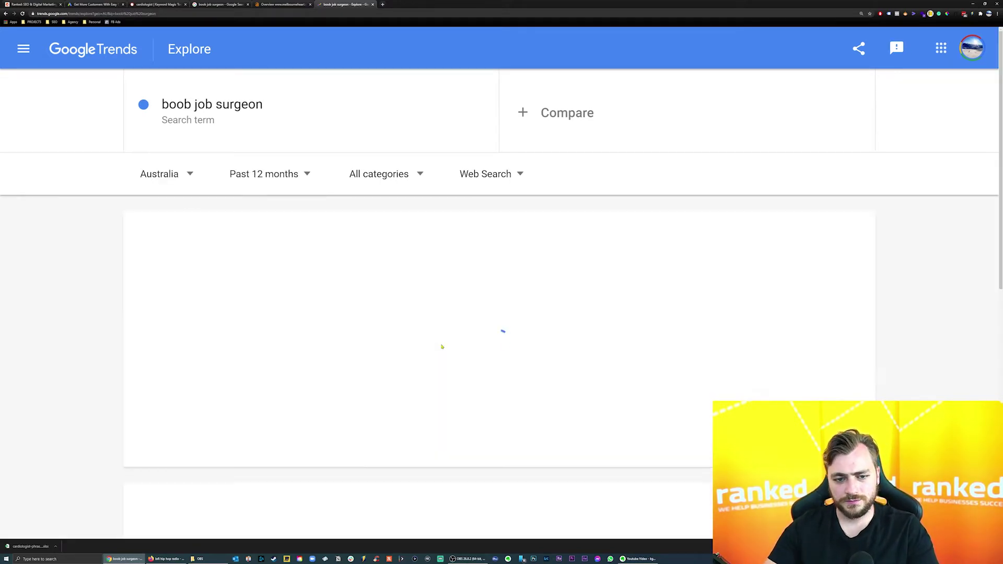
pyautogui.click(264, 174)
pyautogui.click(258, 405)
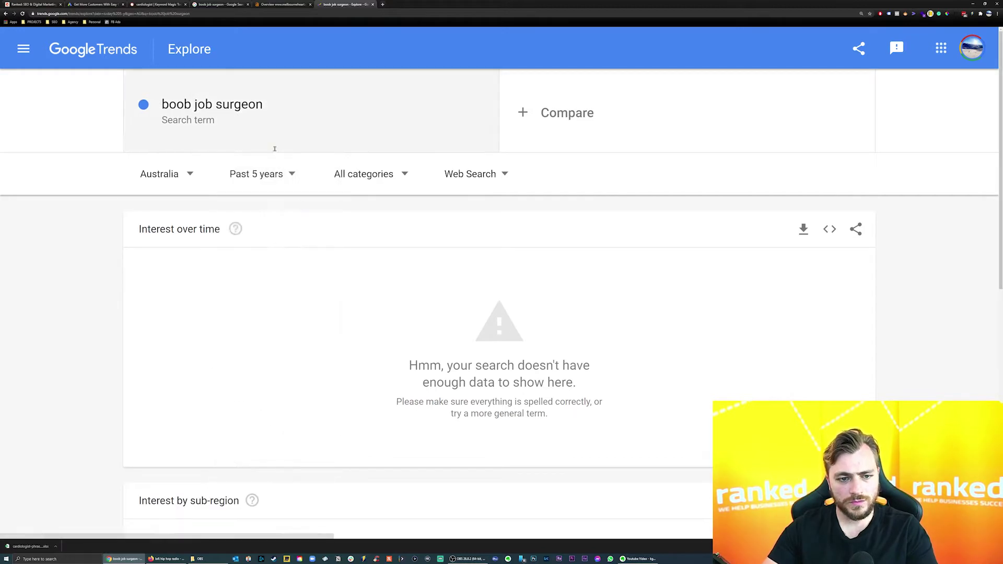
# Shorten the Trends search term to "boob job" and set the time range to 2004 – present.
pyautogui.click(265, 102)
pyautogui.click(249, 106)
pyautogui.press('BackSpace')
pyautogui.press('BackSpace')
pyautogui.press('BackSpace')
pyautogui.press('BackSpace')
pyautogui.press('BackSpace')
pyautogui.press('BackSpace')
pyautogui.press('BackSpace')
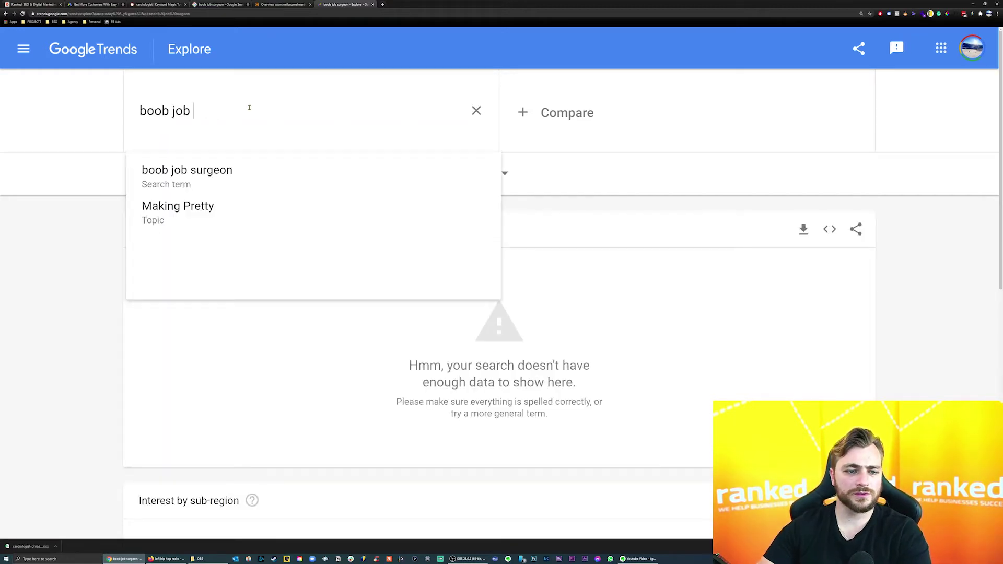
pyautogui.press('Return')
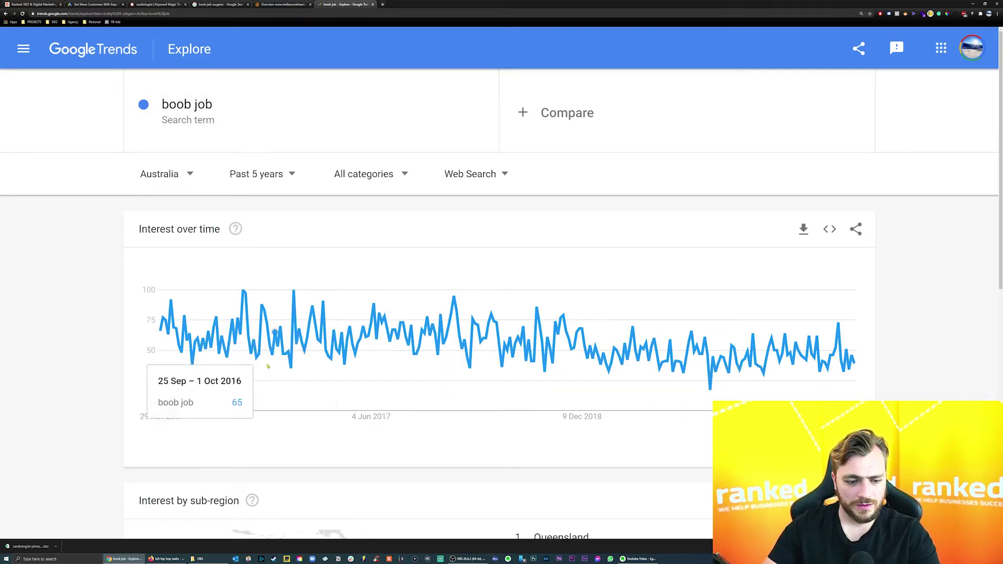
pyautogui.click(264, 178)
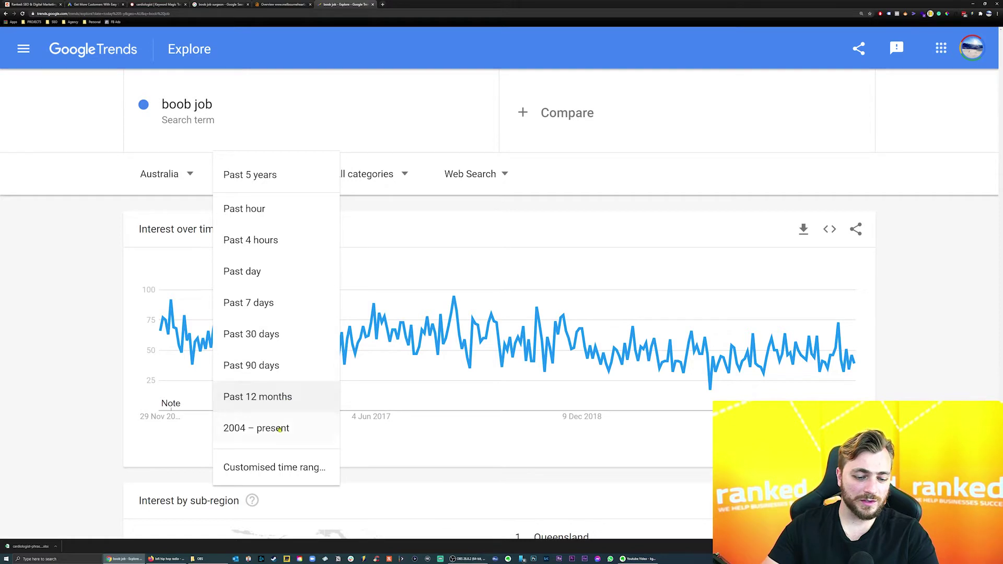
pyautogui.click(279, 429)
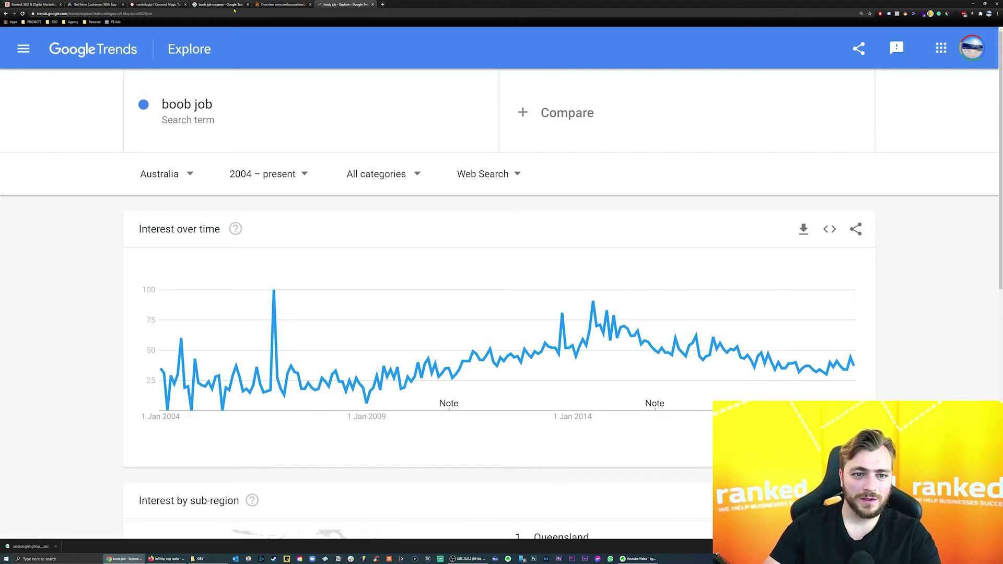
# Open the top Google result on the best breast augmentation surgeons, copy "Breast Augmentation" from its heading and skim the page.
pyautogui.click(215, 5)
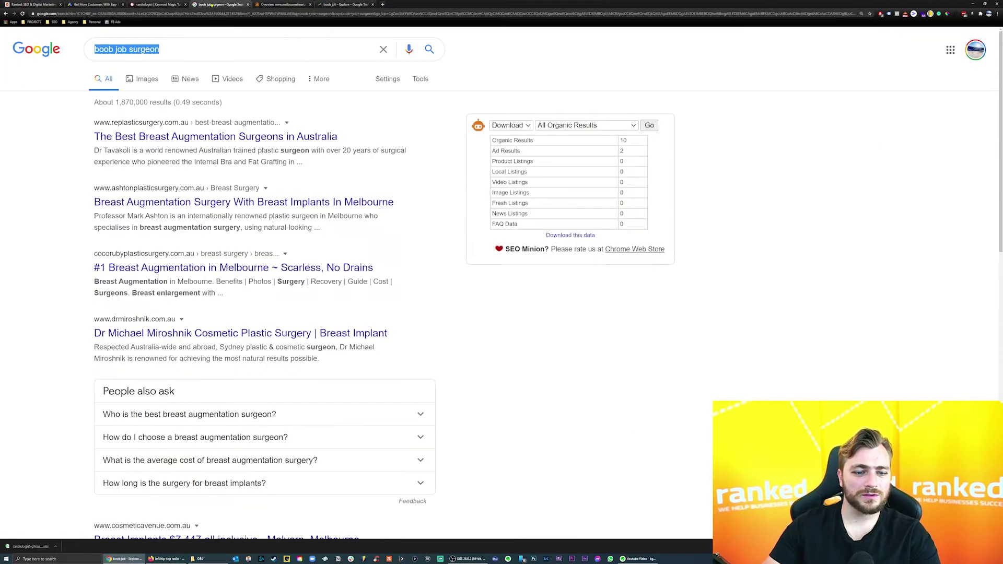
pyautogui.click(174, 138)
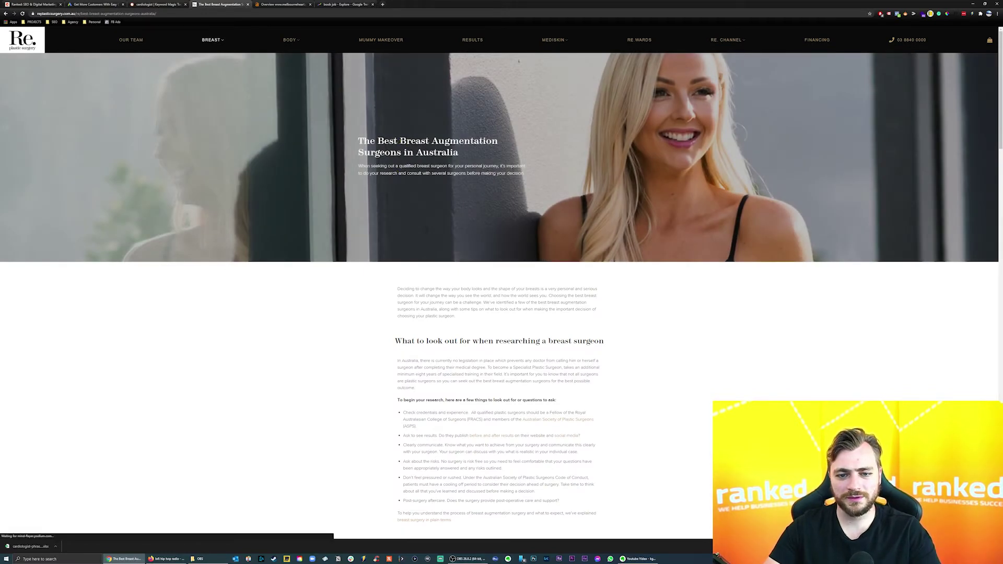
pyautogui.moveTo(400, 141); pyautogui.dragTo(502, 146)
pyautogui.hotkey('ctrl', 'c')
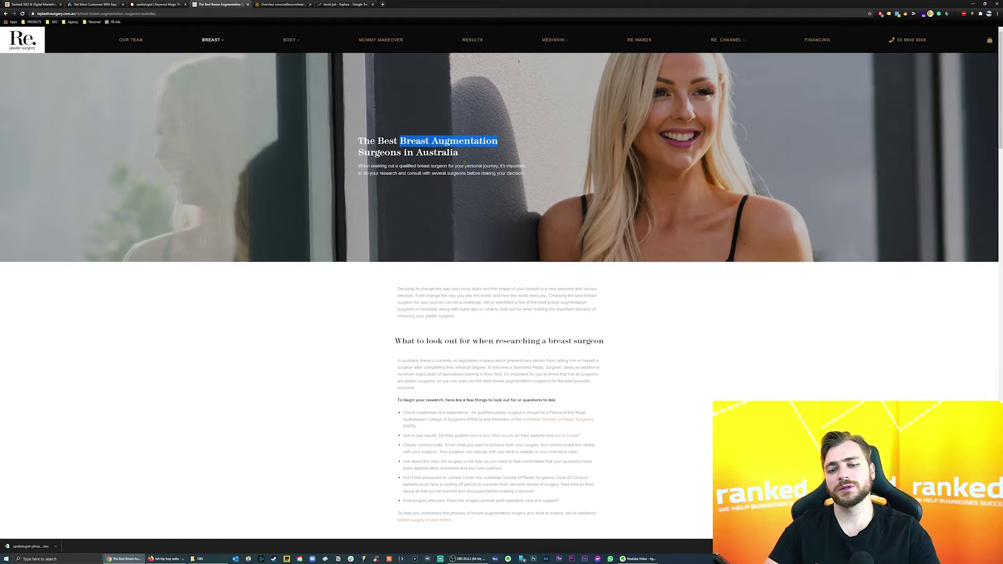
pyautogui.scroll(-7, 465, 164)
pyautogui.scroll(7, 627, 347)
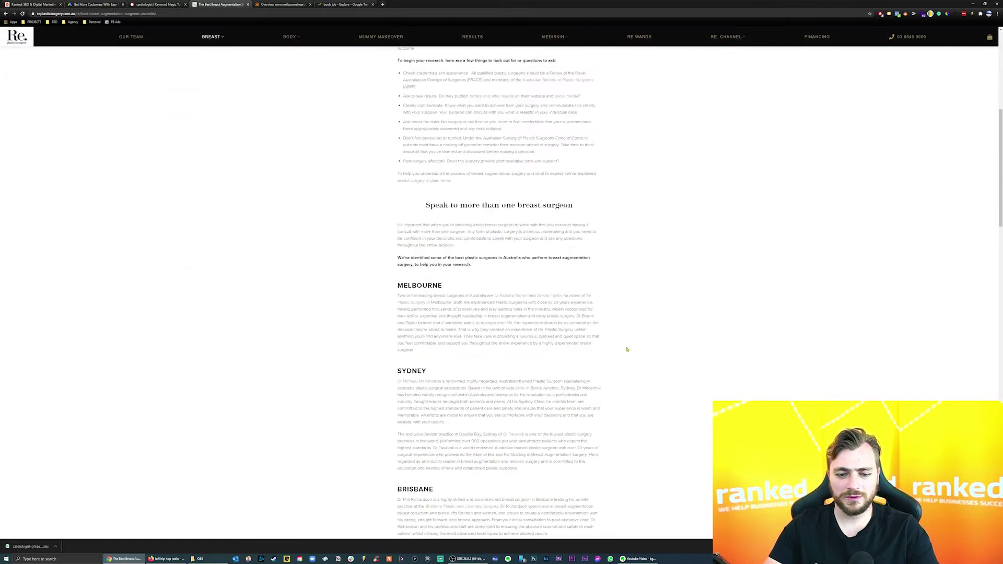
# Replace the Google Trends term with the copied "Breast Augmentation" and set the time range to the past 5 years.
pyautogui.click(342, 4)
pyautogui.click(253, 106)
pyautogui.hotkey('ctrl', 'v')
pyautogui.press('Return')
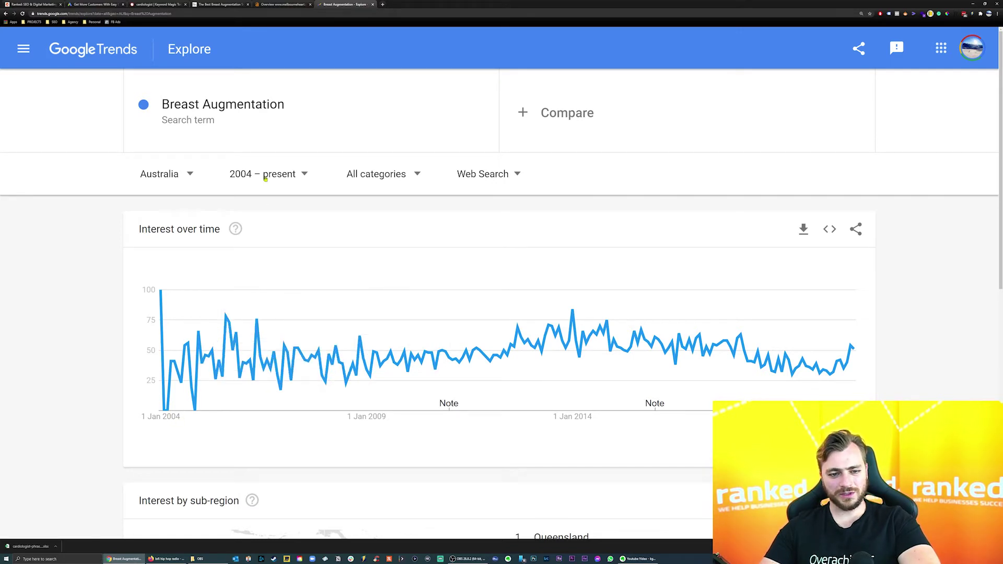
pyautogui.click(265, 178)
pyautogui.click(258, 426)
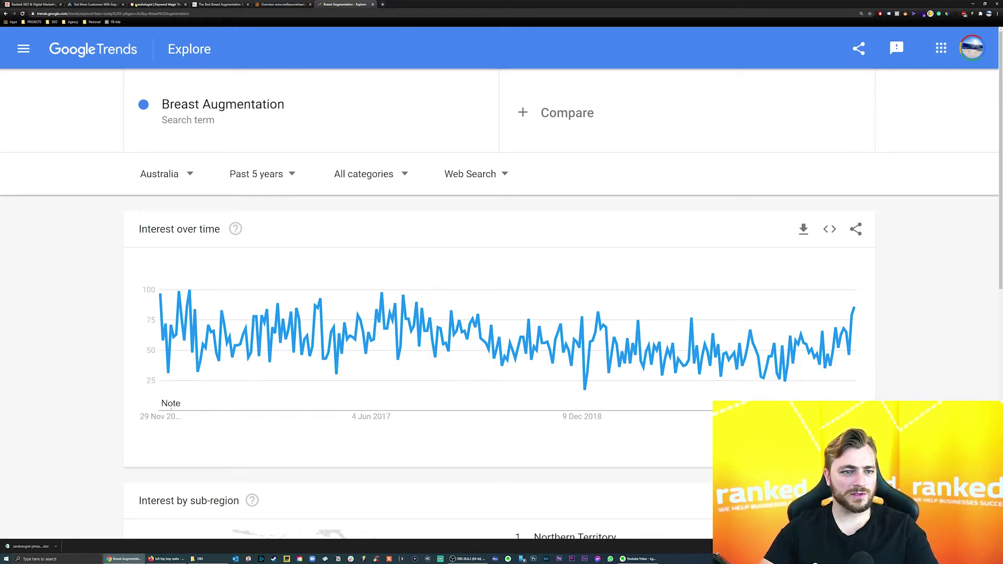
# Look up "breast augmentation" in SEMrush's Keyword Magic Tool for Australia and review the keyword list.
pyautogui.click(157, 4)
pyautogui.click(192, 56)
pyautogui.write('car')
pyautogui.hotkey('ctrl', 'a')
pyautogui.hotkey('ctrl', 'v')
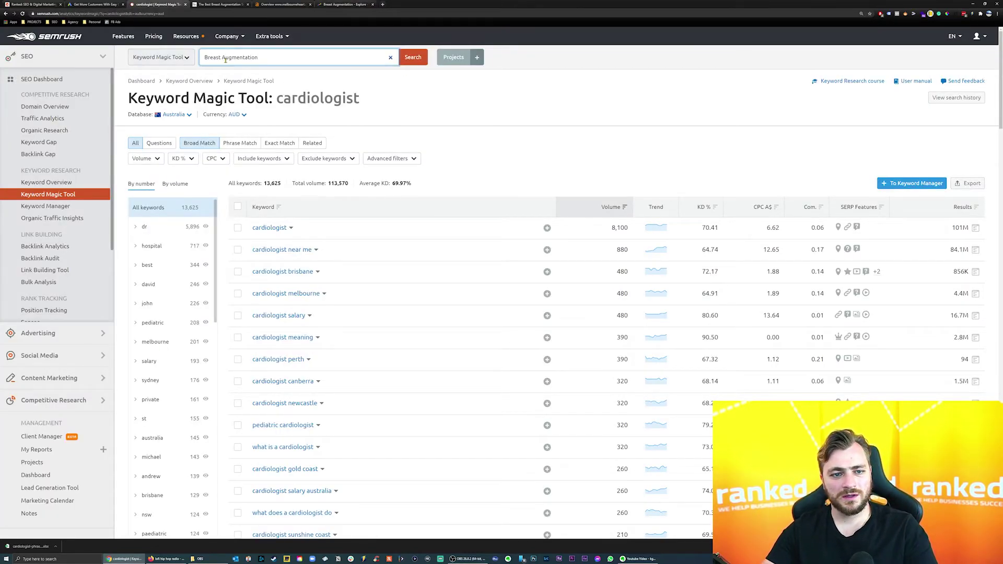
pyautogui.write('bre')
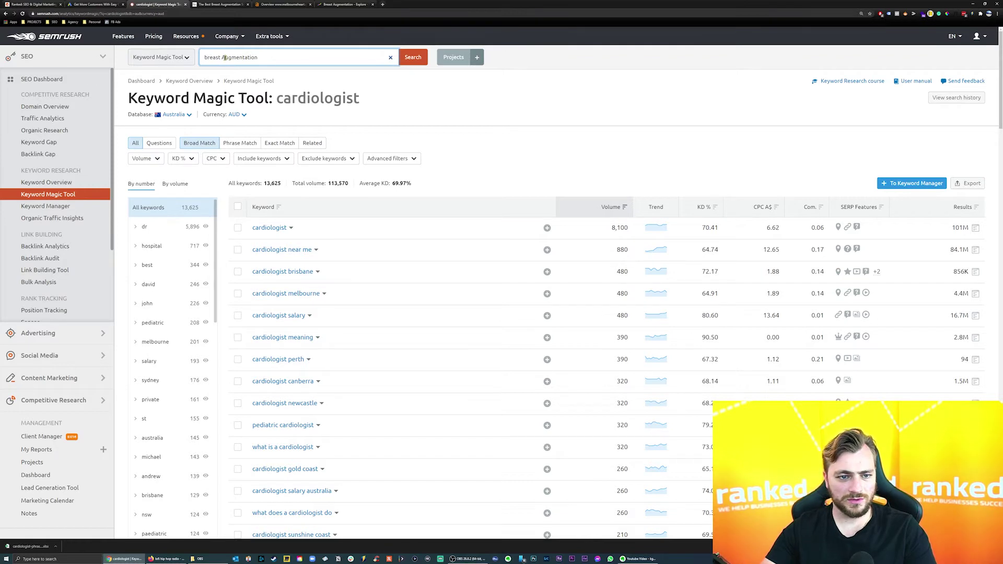
pyautogui.write('a')
pyautogui.click(413, 57)
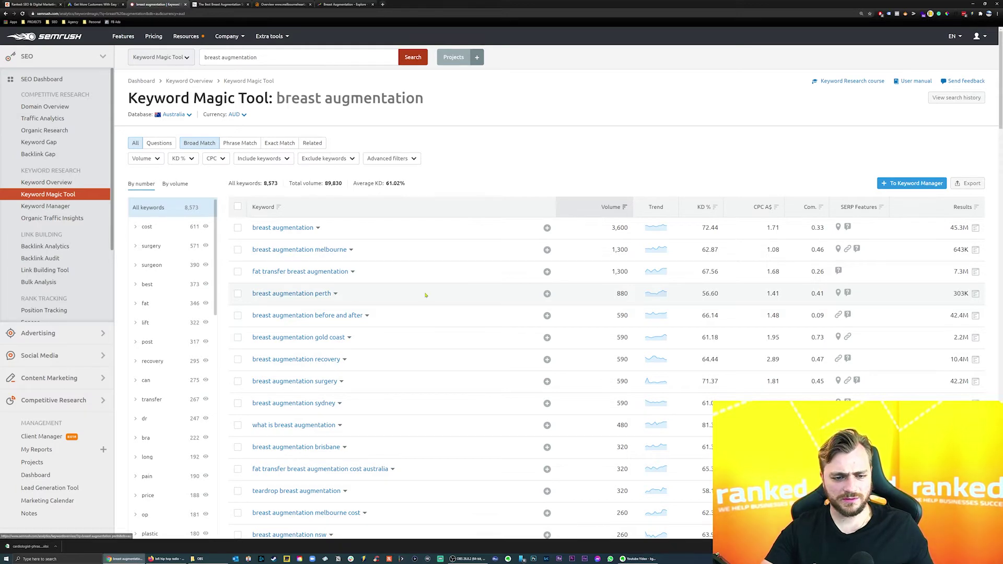
pyautogui.scroll(-2, 426, 290)
pyautogui.scroll(2, 430, 289)
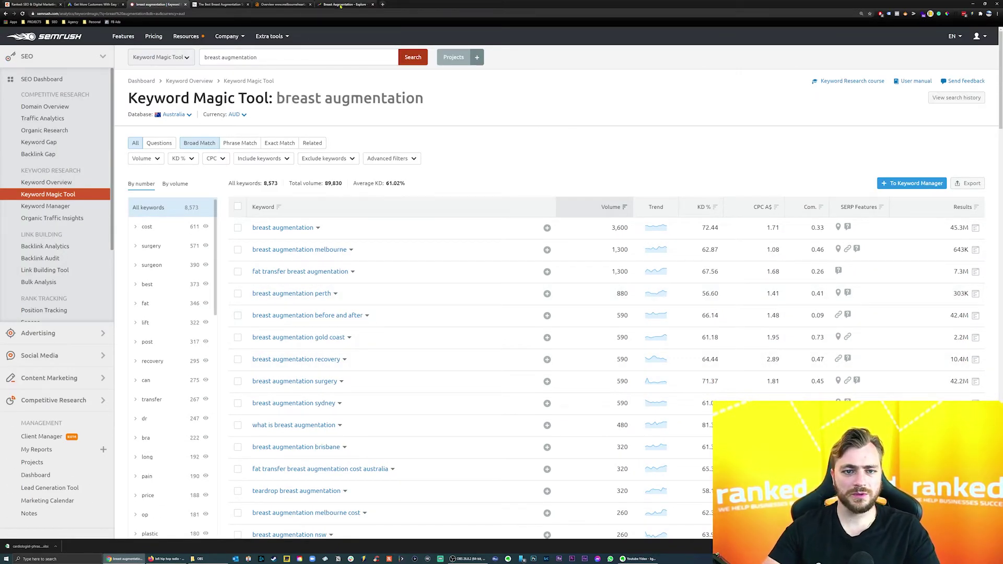
# Search Google for "Breast Augmentation" in place of the surgeons article and review the local map listings.
pyautogui.click(211, 5)
pyautogui.click(187, 11)
pyautogui.hotkey('ctrl', 'v')
pyautogui.press('Return')
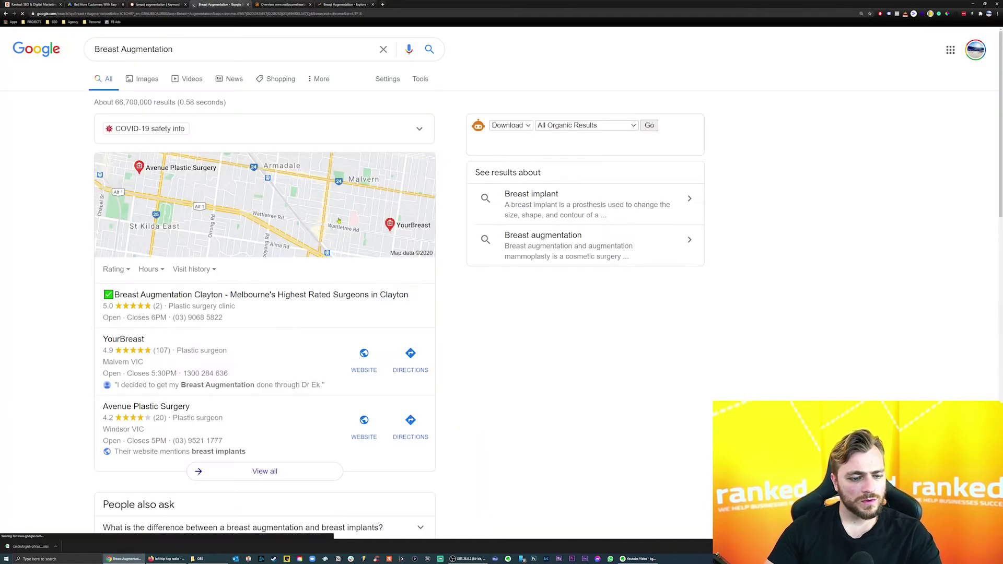
pyautogui.scroll(-1, 214, 264)
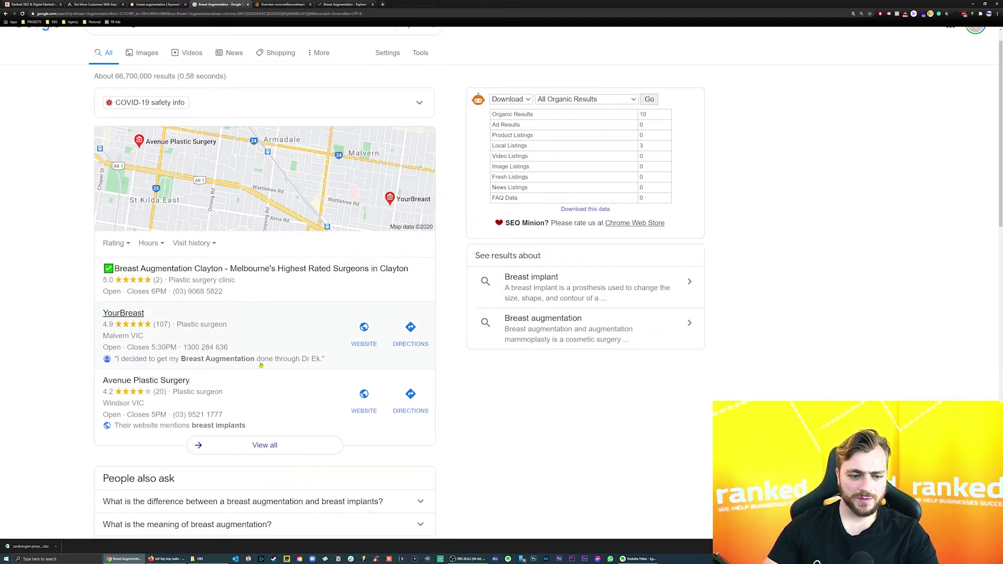
pyautogui.scroll(-1, 272, 319)
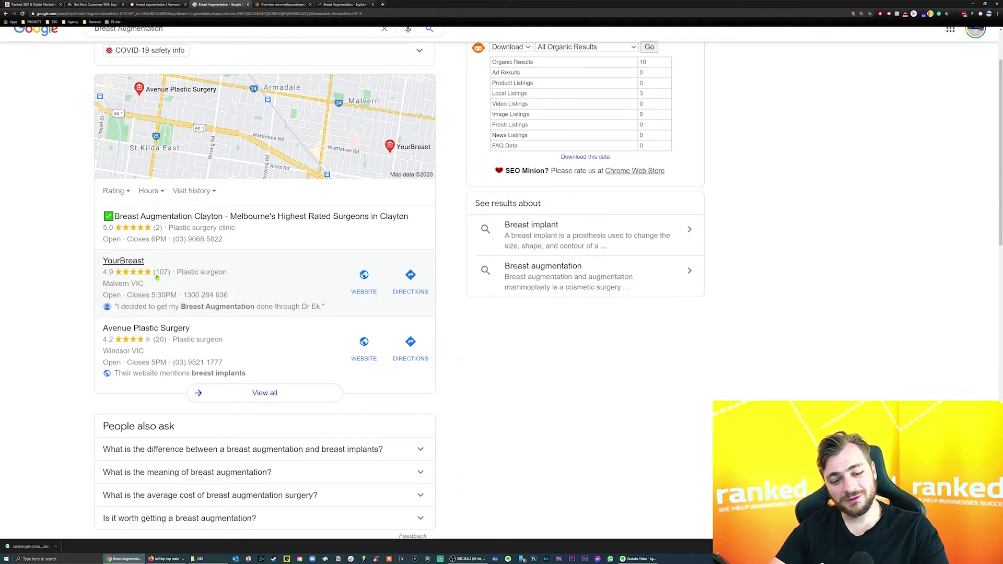
# Open the YourBreast listing's website in a new tab and skim its home page down to the contact form.
pyautogui.rightClick(364, 276)
pyautogui.click(389, 284)
pyautogui.hotkey('ctrl', 'Tab')
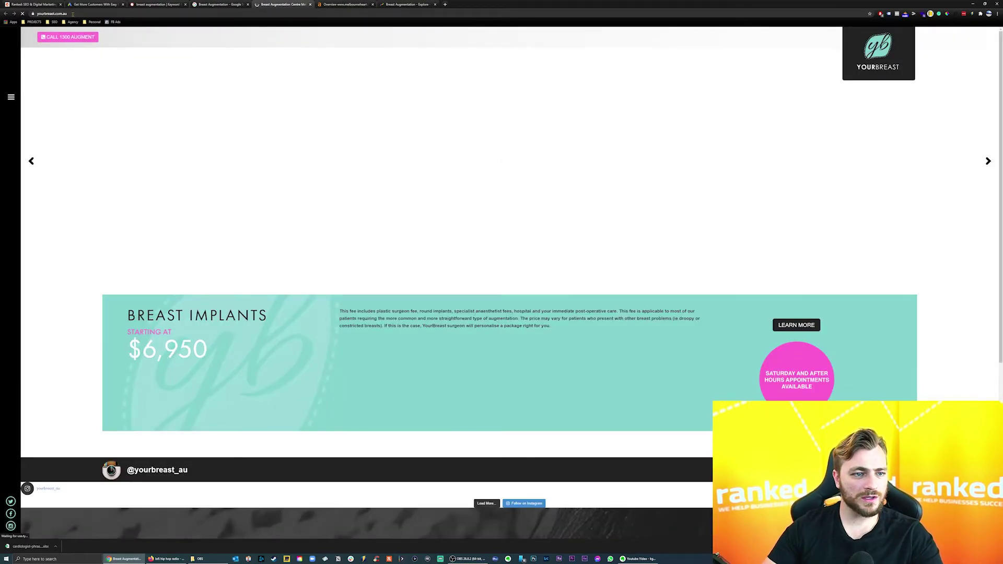
pyautogui.scroll(-5, 524, 331)
pyautogui.scroll(5, 524, 332)
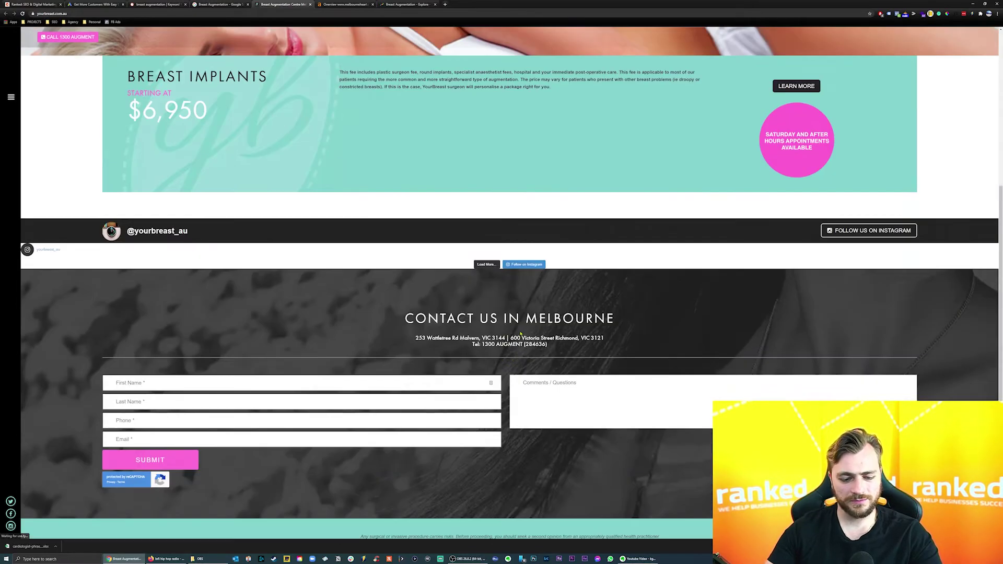
pyautogui.scroll(-5, 524, 332)
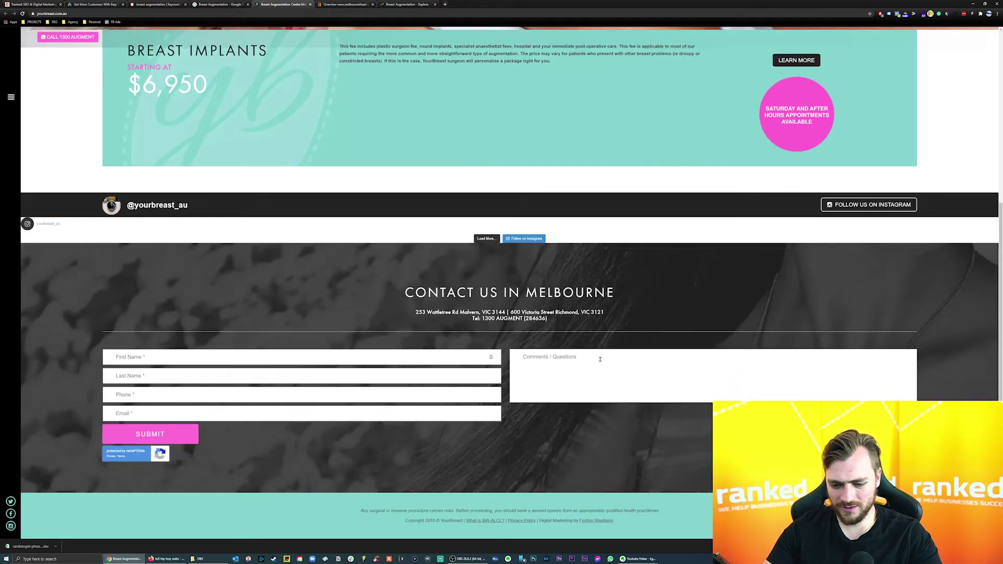
pyautogui.scroll(5, 266, 471)
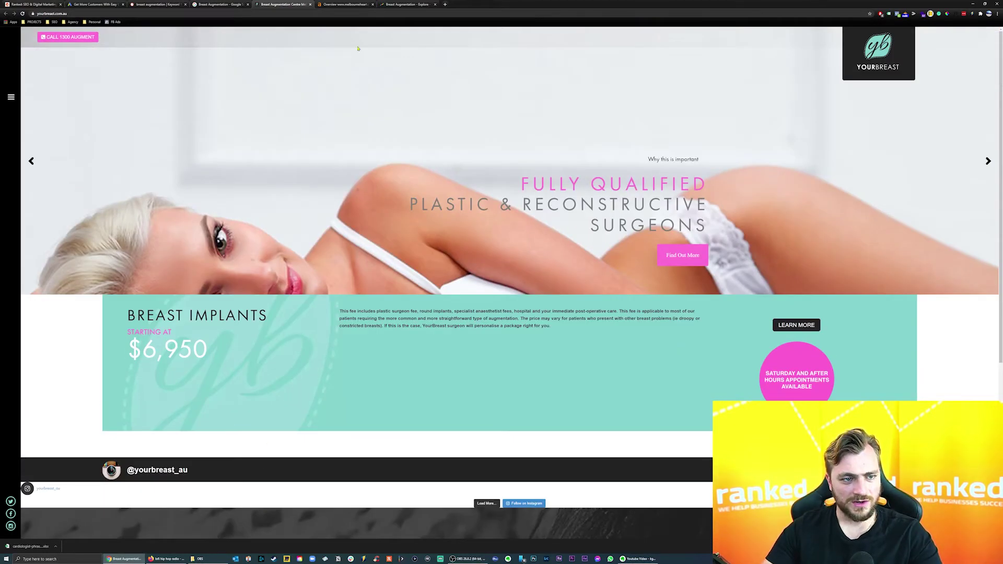
# Look over the YourBreast home page once more and copy the site's web address.
pyautogui.click(922, 15)
pyautogui.click(379, 366)
pyautogui.scroll(-5, 379, 366)
pyautogui.scroll(5, 379, 365)
pyautogui.scroll(1, 490, 354)
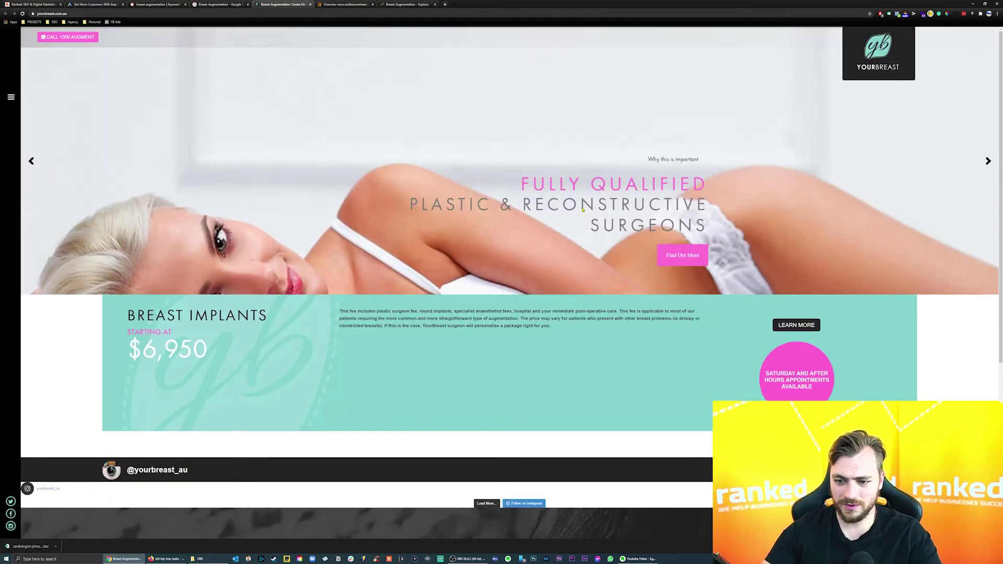
pyautogui.click(344, 14)
pyautogui.hotkey('ctrl', 'c')
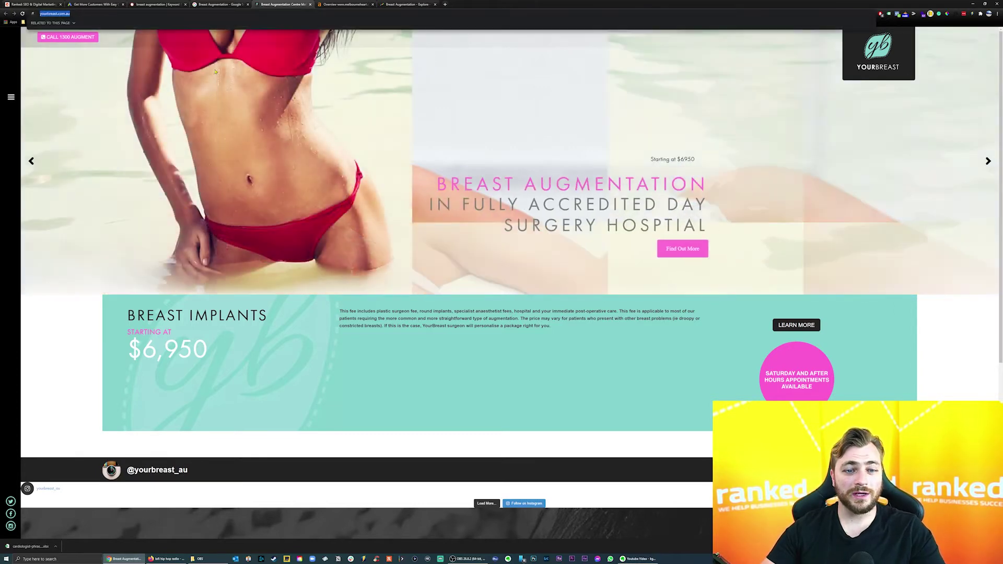
# Return to the Google results for "Breast Augmentation" and examine the local, related-question and organic listings.
pyautogui.click(220, 4)
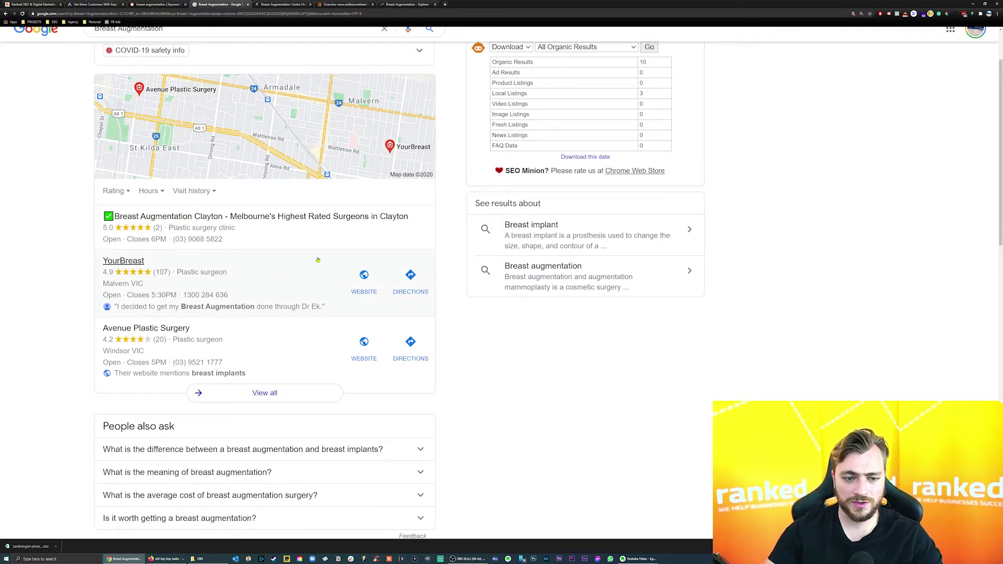
pyautogui.scroll(-5, 258, 225)
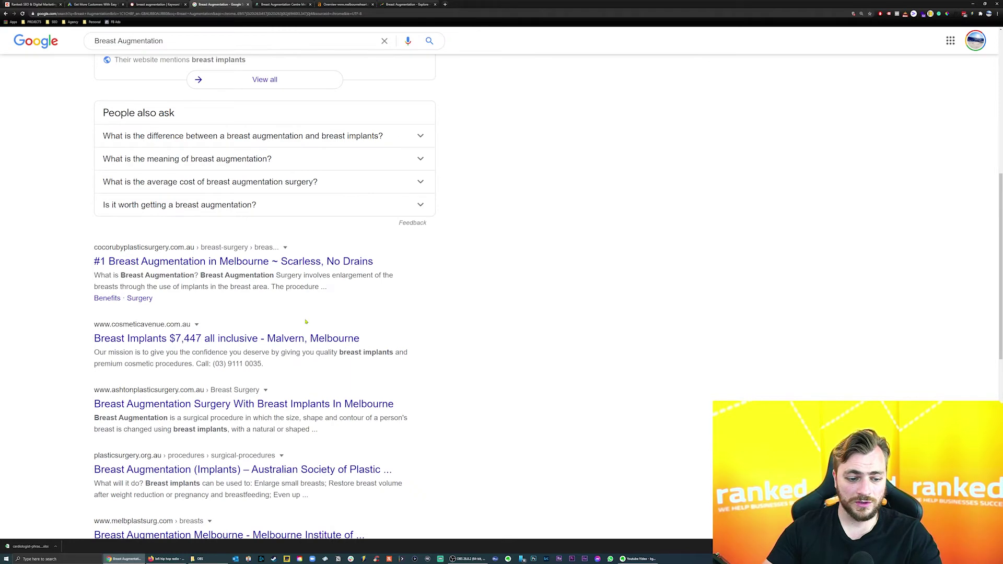
pyautogui.scroll(7, 306, 321)
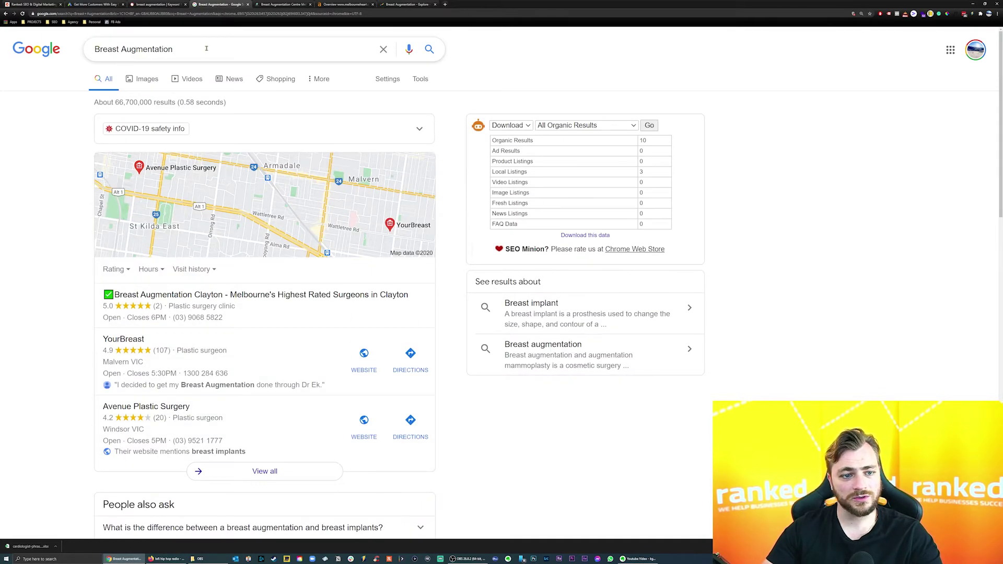
pyautogui.click(205, 49)
pyautogui.click(56, 318)
pyautogui.scroll(-8, 56, 318)
pyautogui.scroll(6, 148, 277)
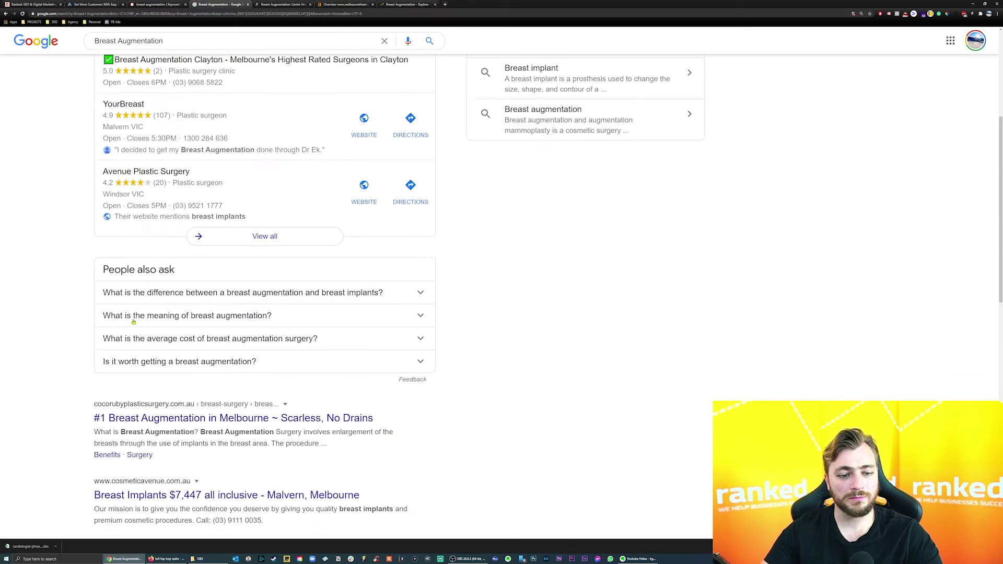
pyautogui.scroll(1, 296, 226)
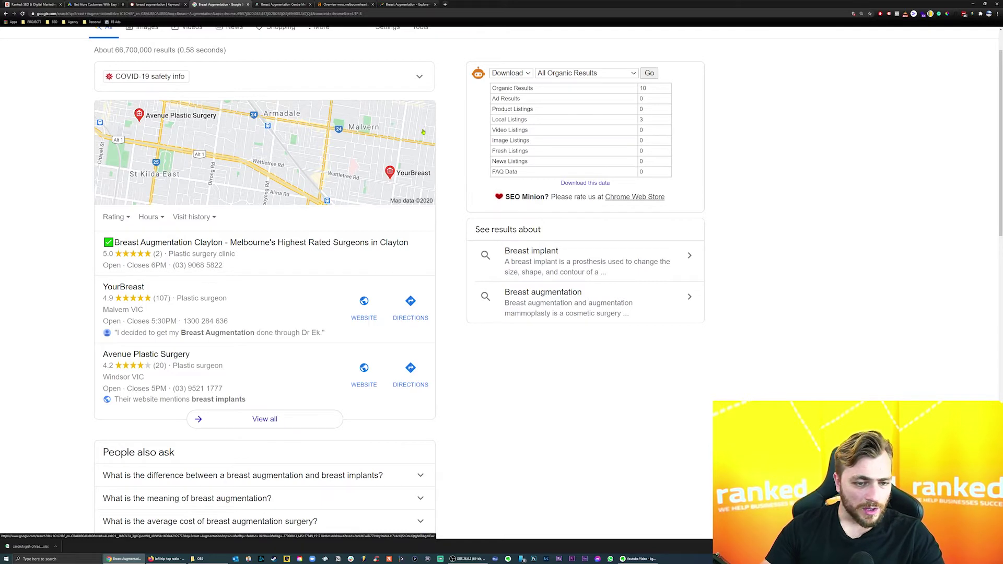
pyautogui.click(396, 4)
pyautogui.click(434, 5)
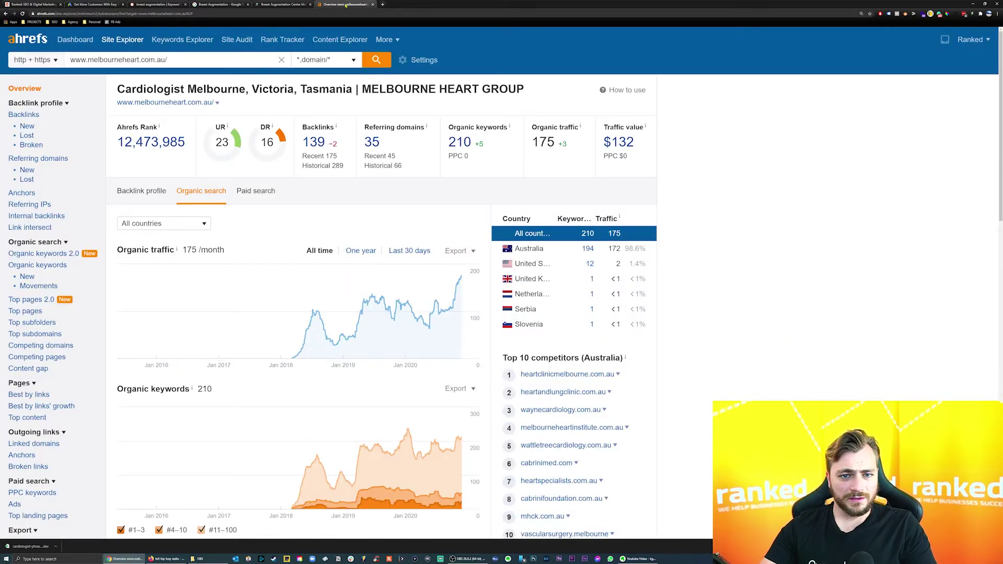
pyautogui.tripleClick(191, 60)
pyautogui.hotkey('ctrl', 'v')
pyautogui.press('Return')
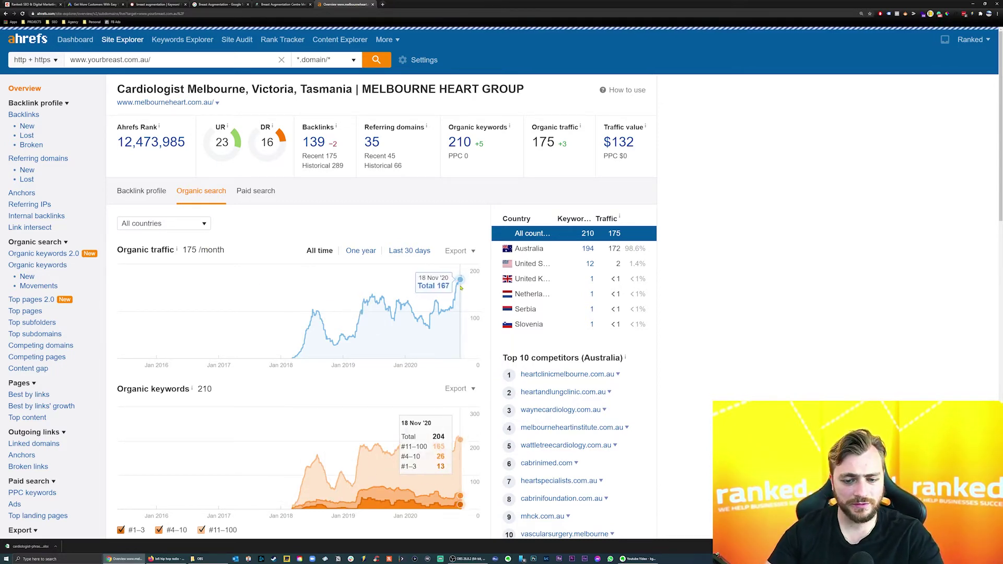
# Examine the YourBreast site's organic search data in Ahrefs, including monthly traffic, organic keywords, traffic value and top competitors.
pyautogui.click(202, 185)
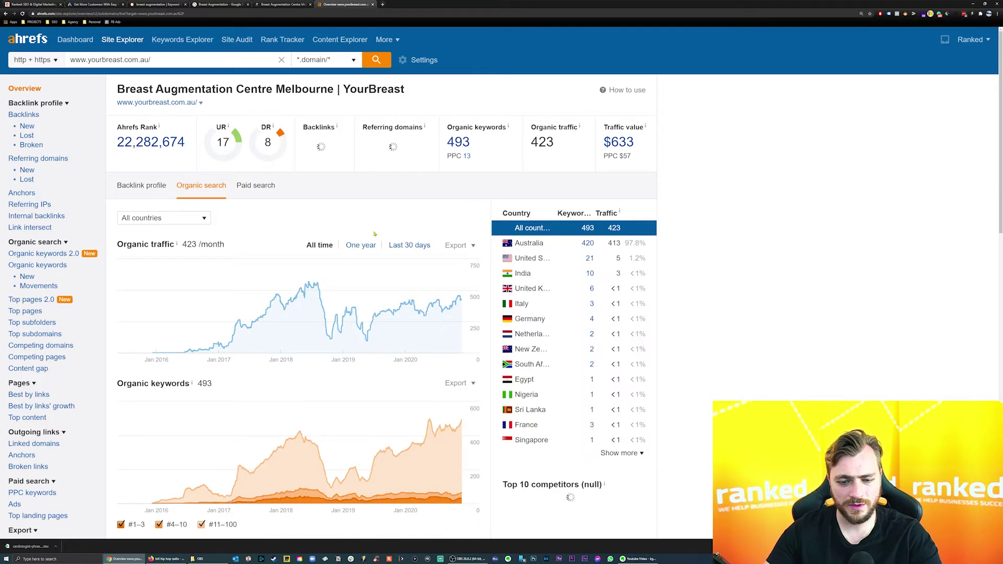
pyautogui.doubleClick(189, 250)
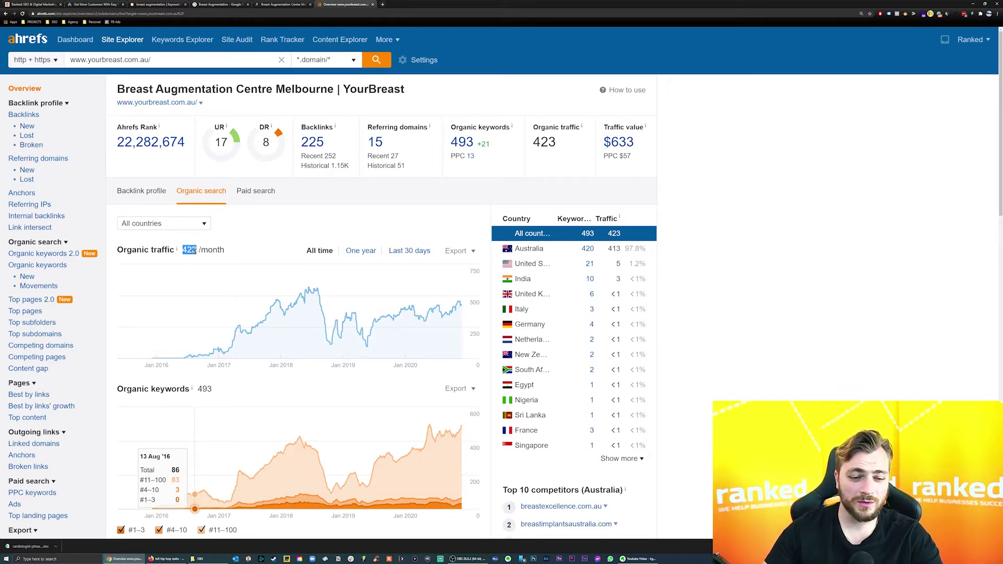
pyautogui.scroll(-3, 309, 317)
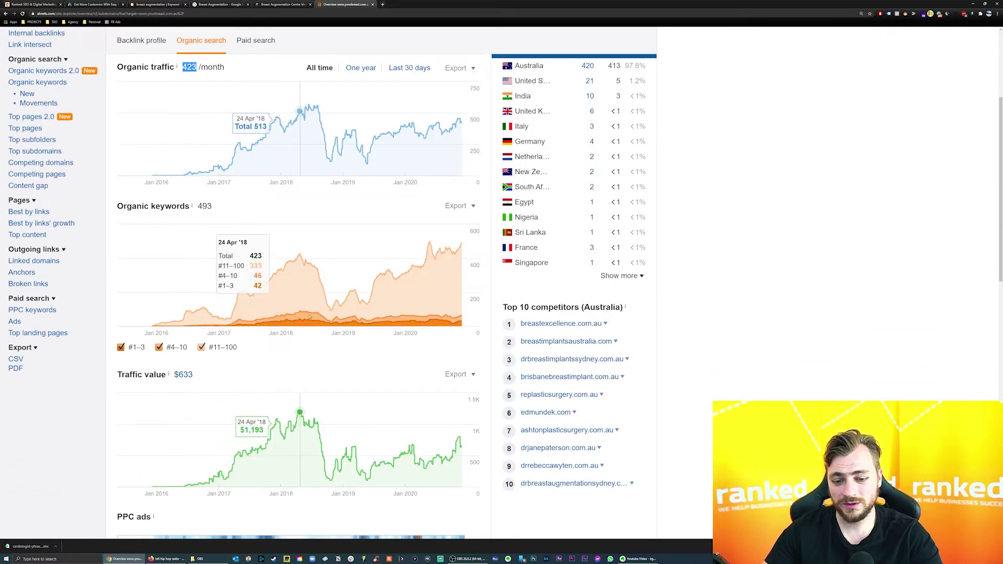
pyautogui.scroll(3, 309, 318)
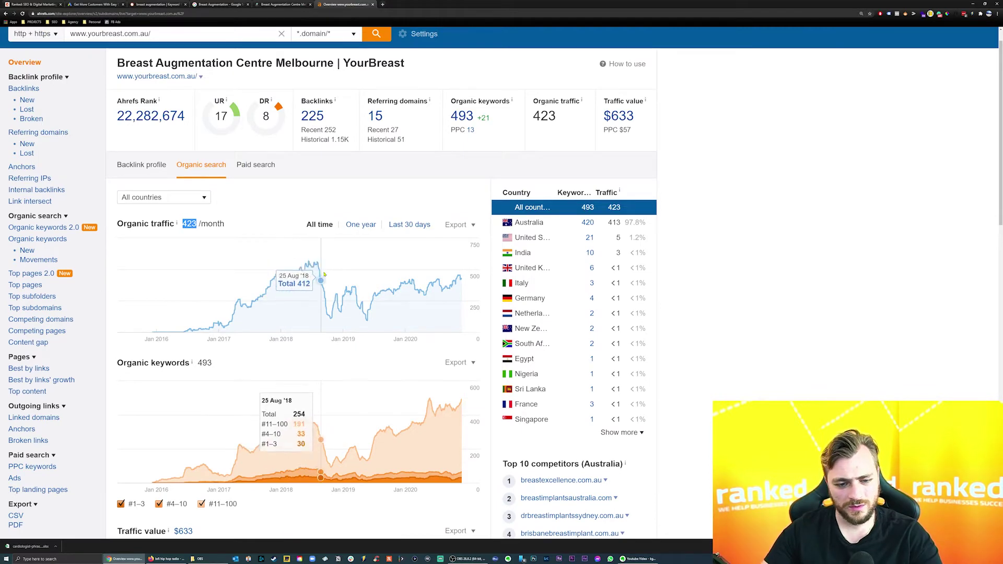
# Revisit the YourBreast home page, analyze its on-page SEO with SEO Minion and close the analysis.
pyautogui.click(286, 6)
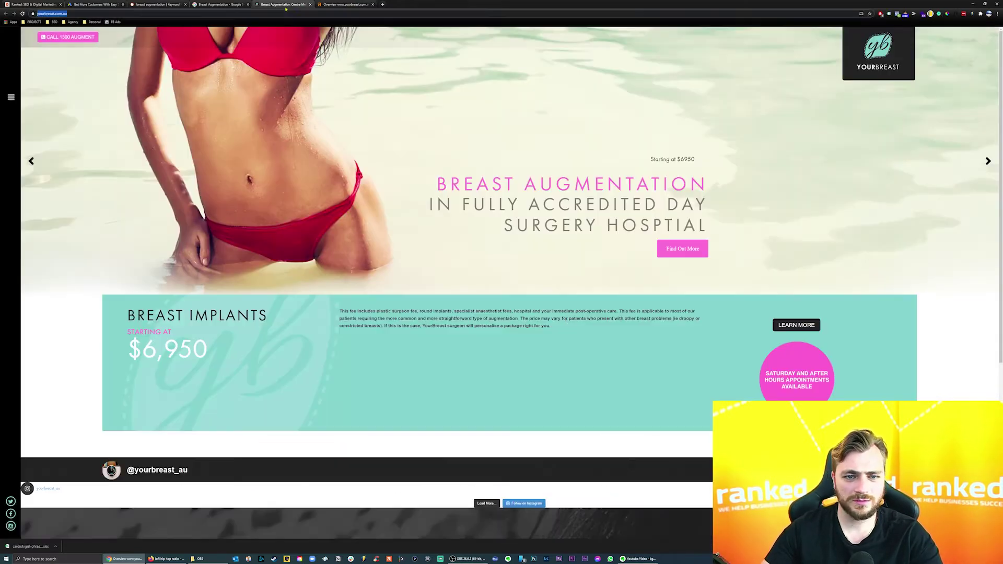
pyautogui.scroll(-5, 639, 425)
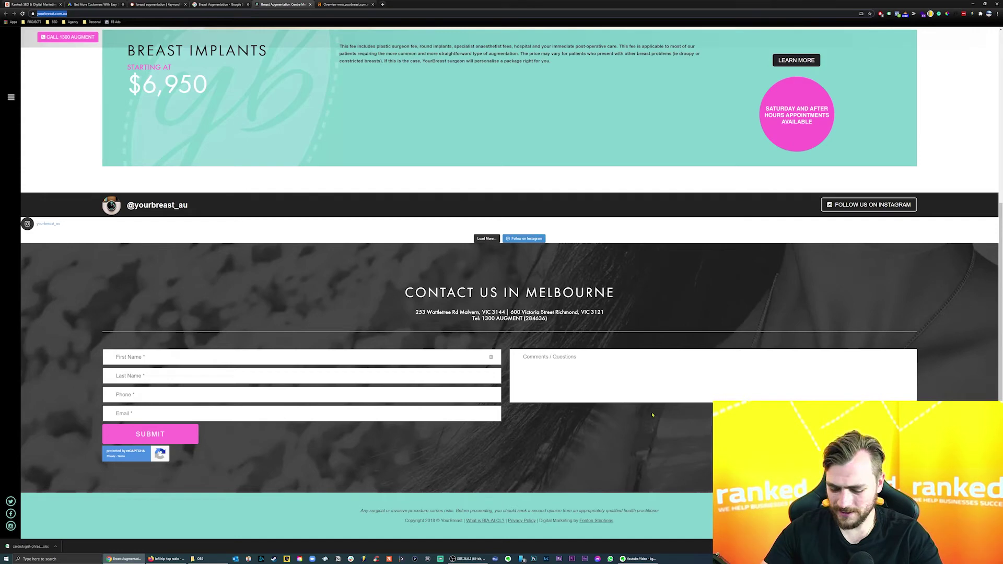
pyautogui.scroll(5, 407, 392)
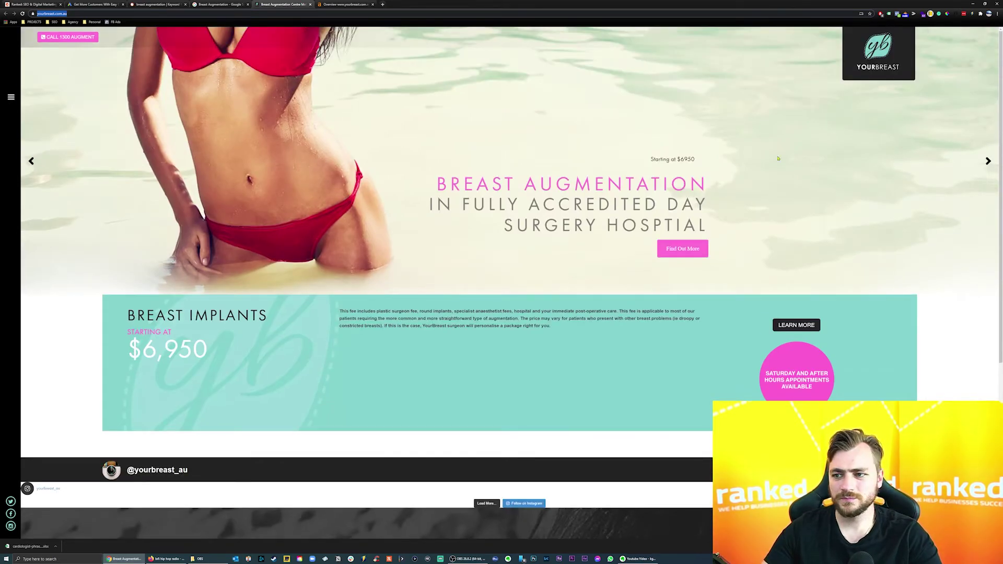
pyautogui.click(905, 14)
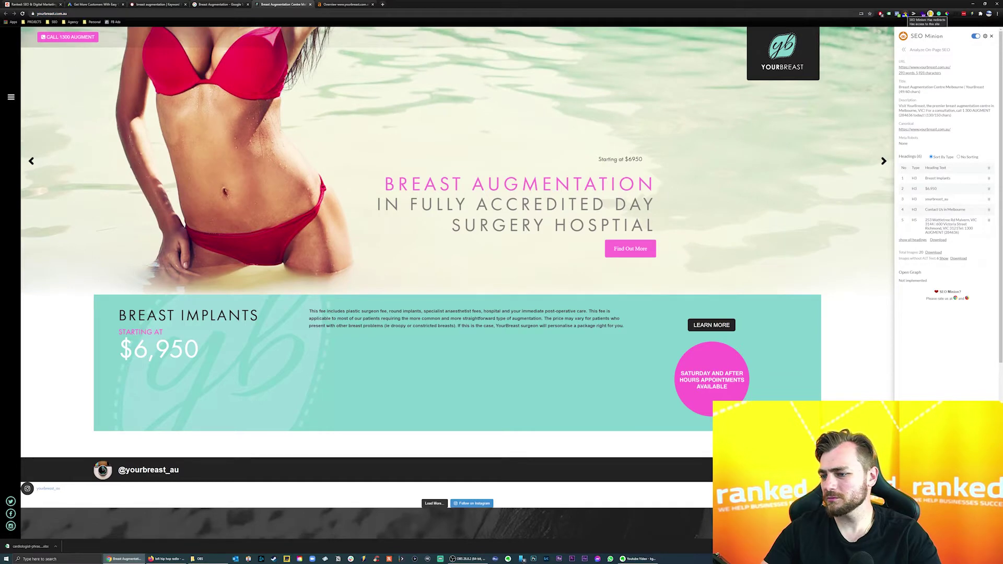
pyautogui.click(991, 36)
pyautogui.scroll(-4, 541, 264)
pyautogui.scroll(4, 540, 264)
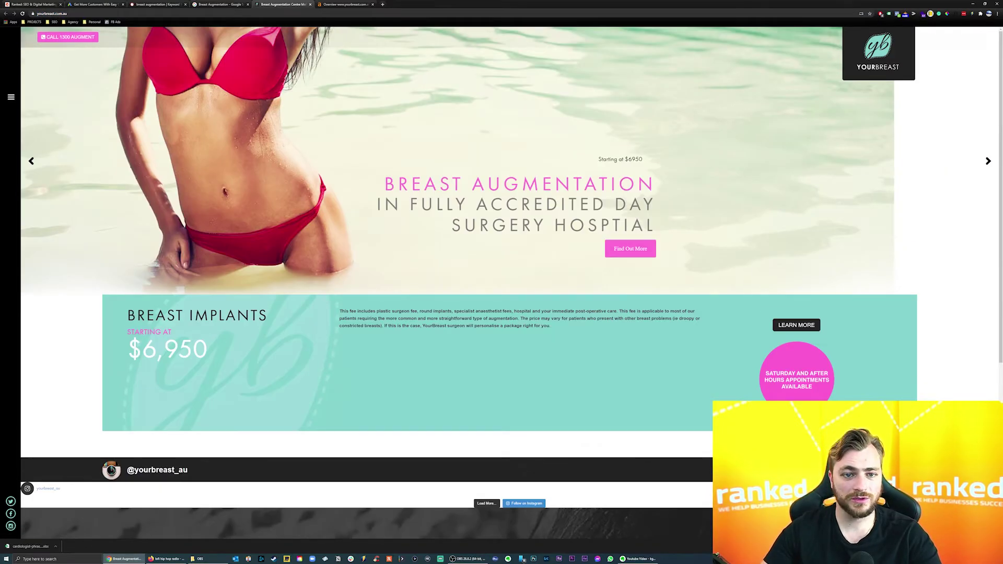
pyautogui.click(131, 14)
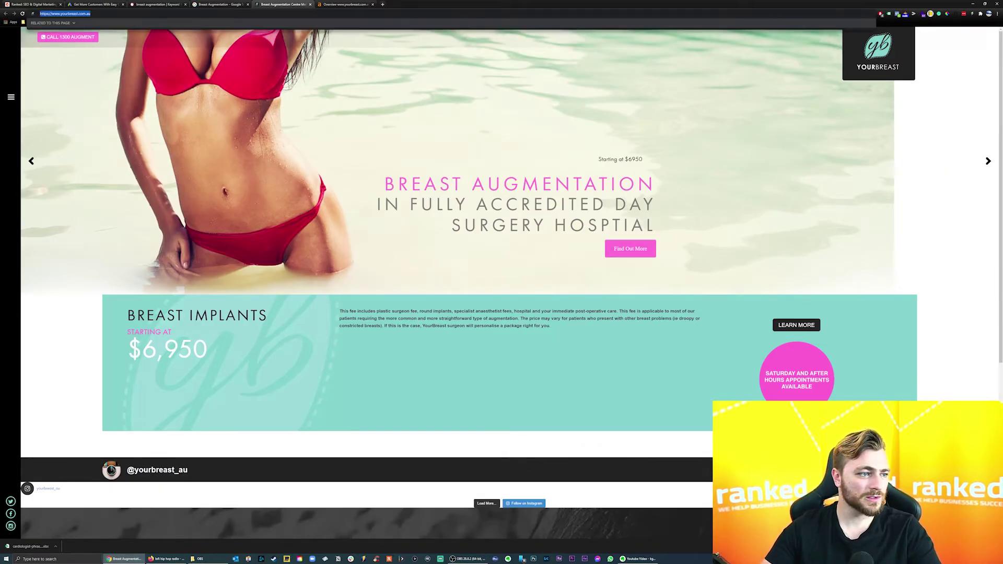
pyautogui.hotkey('alt', 'Tab')
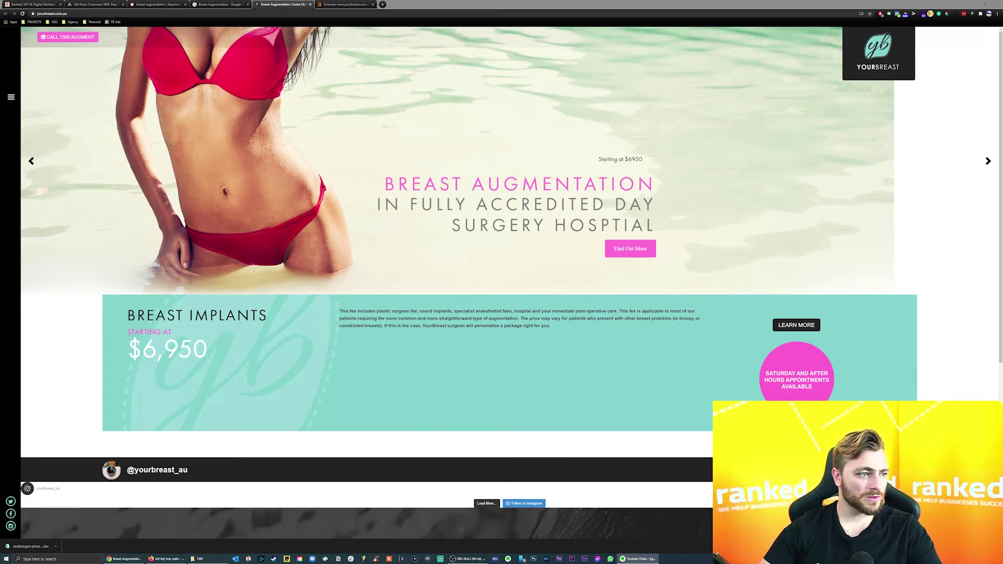
# Open the cocorubyplasticsurgery.com.au result "#1 Breast Augmentation in Melbourne" from the Google results in a new tab.
pyautogui.click(219, 5)
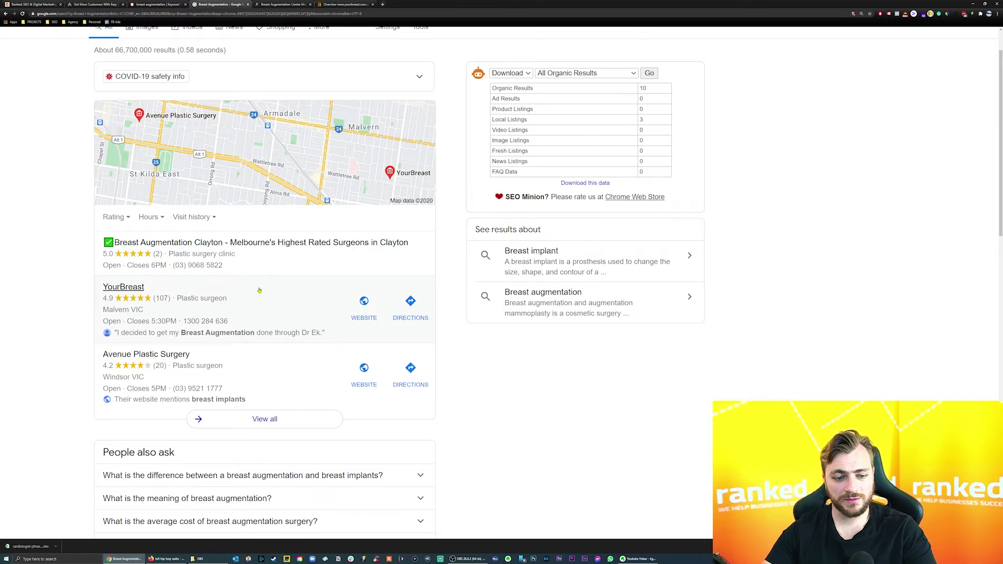
pyautogui.scroll(-1, 327, 285)
pyautogui.scroll(-6, 327, 285)
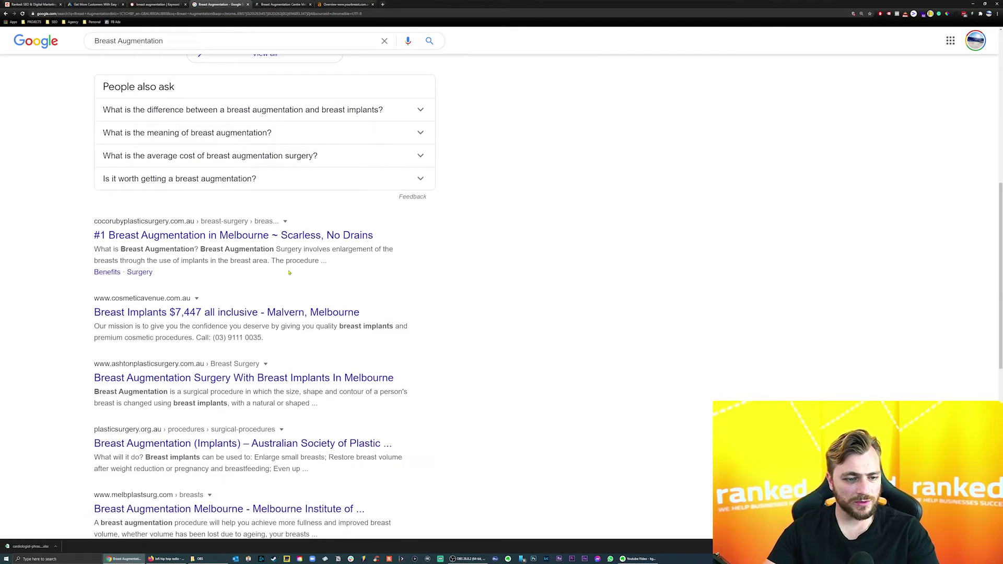
pyautogui.rightClick(117, 239)
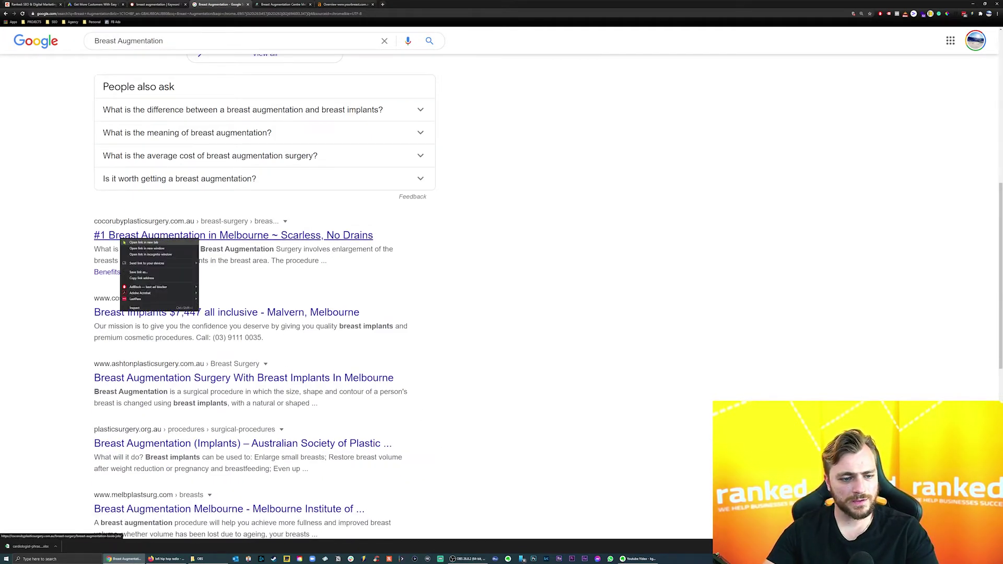
pyautogui.click(140, 243)
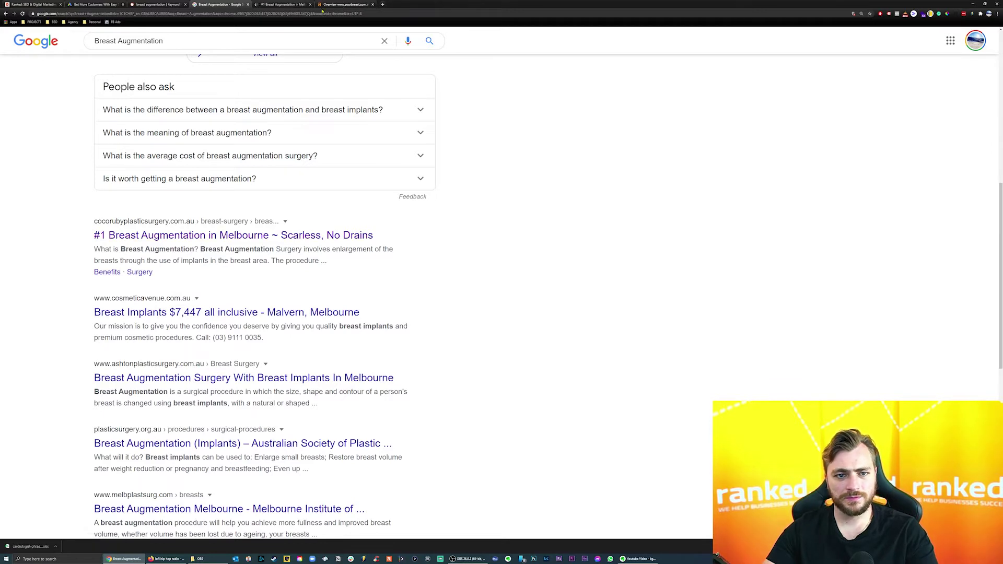
# Shorten the Coco Ruby page address to its root domain, load the home page and look it over.
pyautogui.click(276, 4)
pyautogui.moveTo(178, 14); pyautogui.dragTo(89, 13)
pyautogui.press('BackSpace')
pyautogui.press('Return')
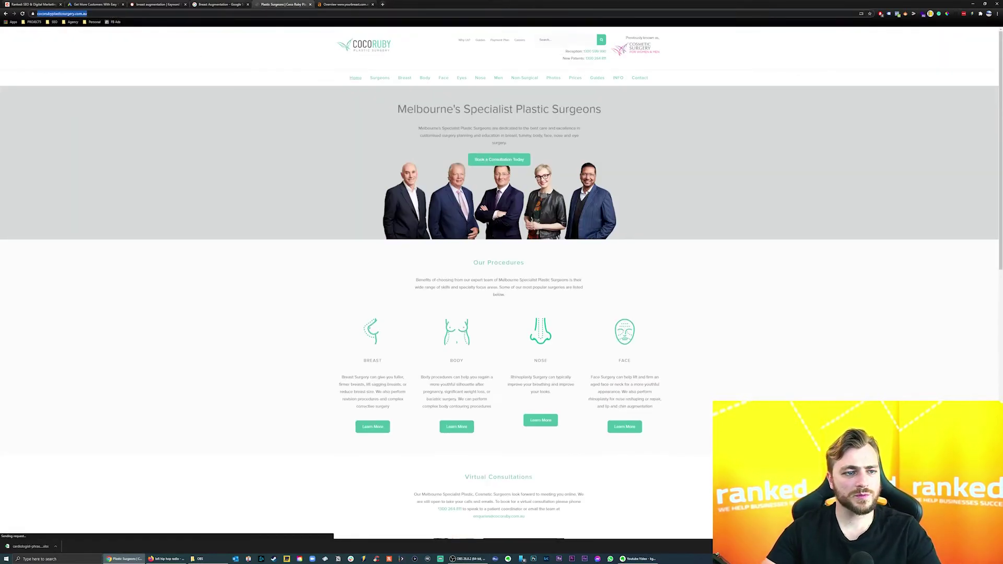
pyautogui.hotkey('ctrl', 'l')
pyautogui.scroll(-10, 734, 264)
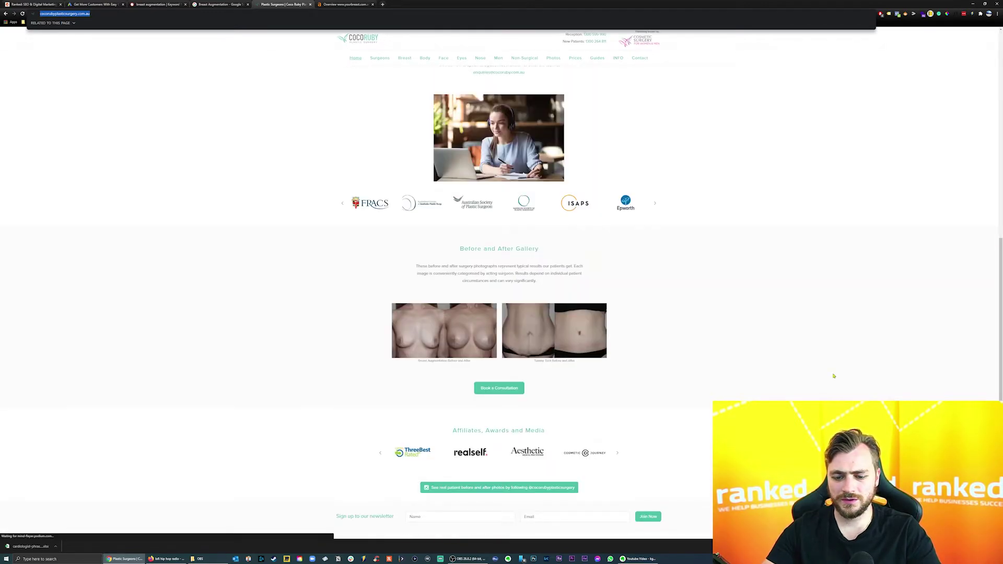
pyautogui.scroll(5, 838, 373)
pyautogui.scroll(5, 838, 372)
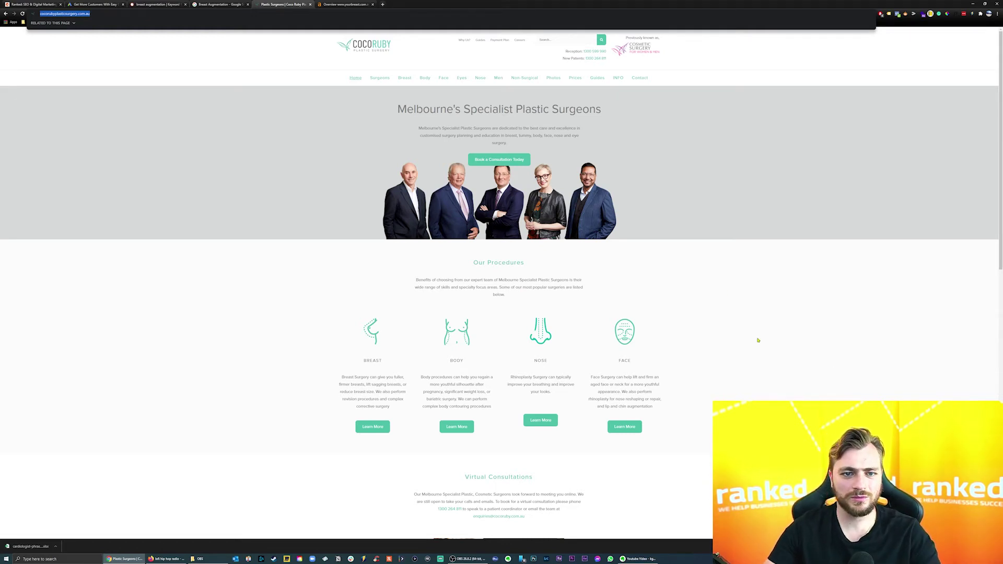
# Run cocorubyplasticsurgery.com.au/ through Ahrefs Site Explorer.
pyautogui.click(340, 4)
pyautogui.scroll(1, 167, 37)
pyautogui.tripleClick(167, 37)
pyautogui.write('cocorubyplasticsurgery.com.au/')
pyautogui.click(376, 42)
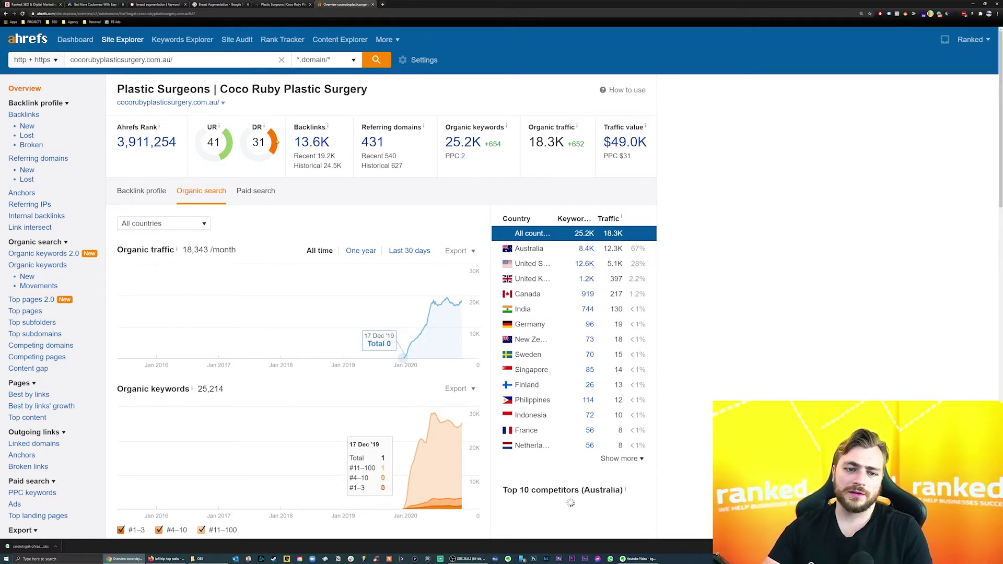
# Examine the Coco Ruby site's organic traffic history, organic keywords, traffic value and top competitors in Ahrefs.
pyautogui.moveTo(284, 89); pyautogui.dragTo(368, 89)
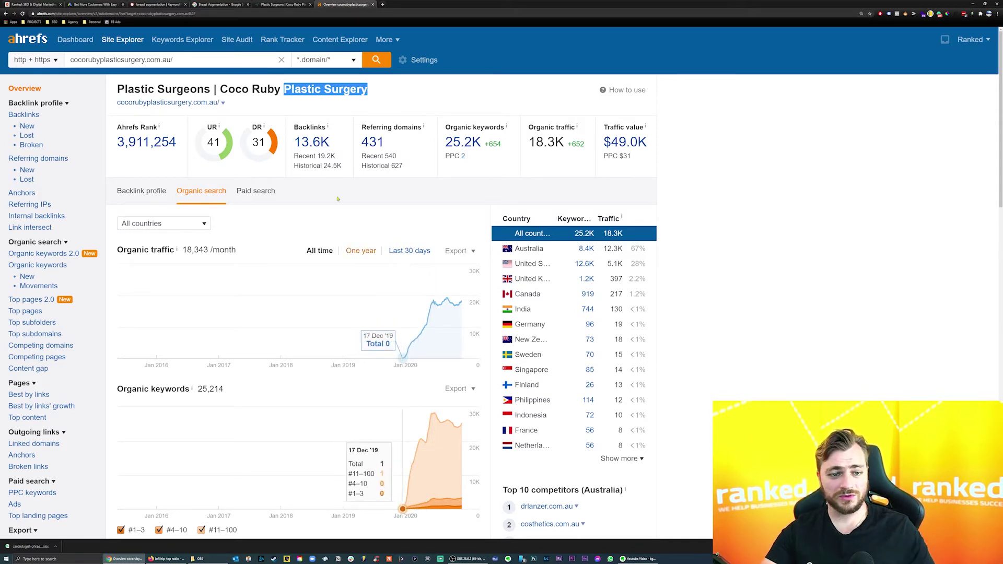
pyautogui.moveTo(177, 60); pyautogui.dragTo(5, 54)
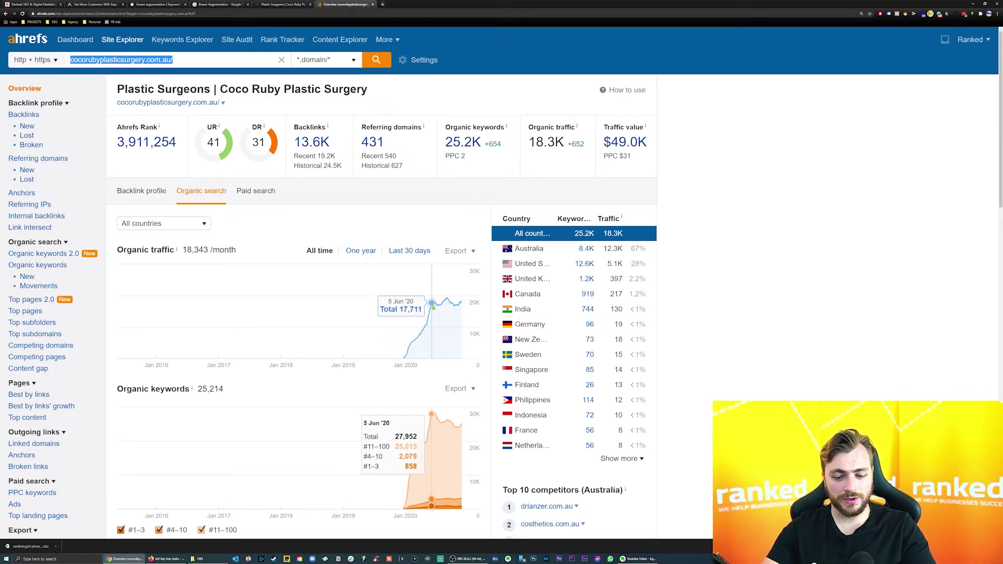
pyautogui.scroll(-2, 431, 304)
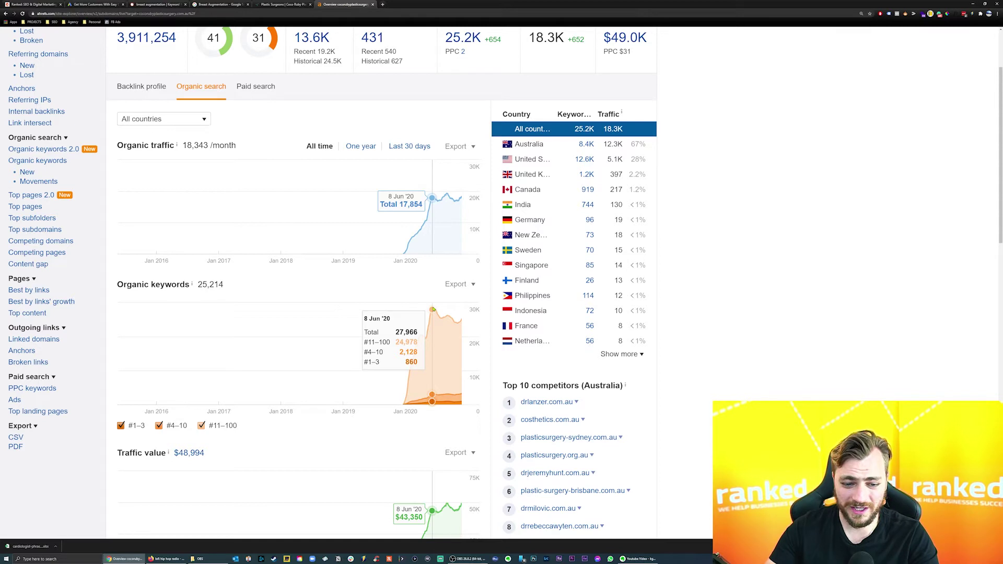
pyautogui.moveTo(197, 284); pyautogui.dragTo(225, 284)
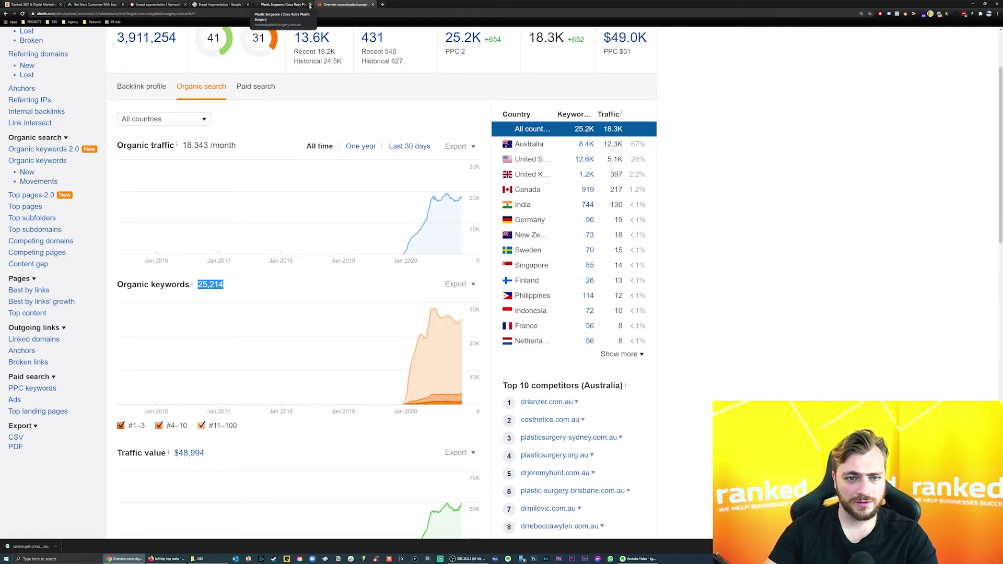
# Close the Coco Ruby site and search Google for "plastic surgery".
pyautogui.click(310, 4)
pyautogui.click(227, 5)
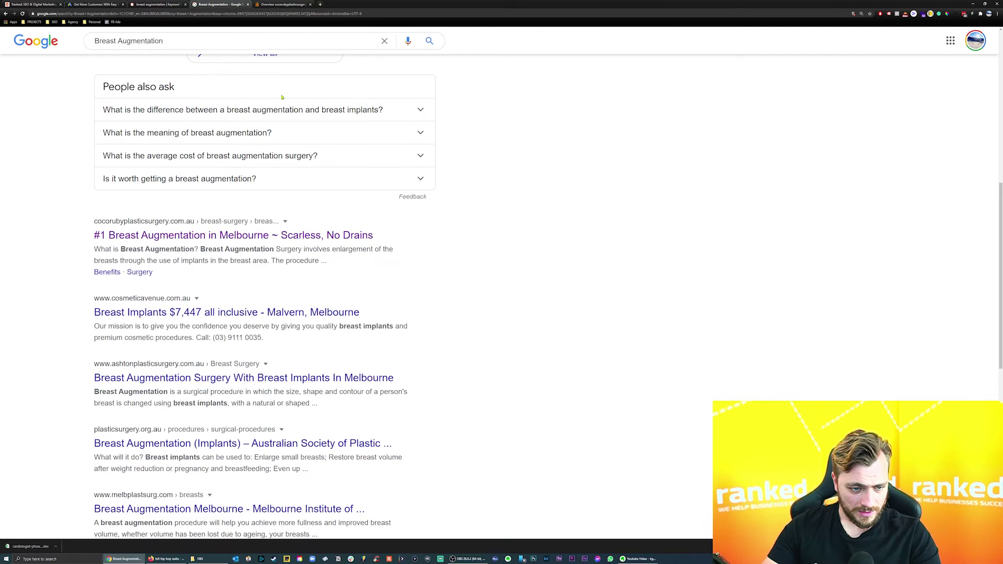
pyautogui.scroll(4, 281, 98)
pyautogui.press('/')
pyautogui.write('pl')
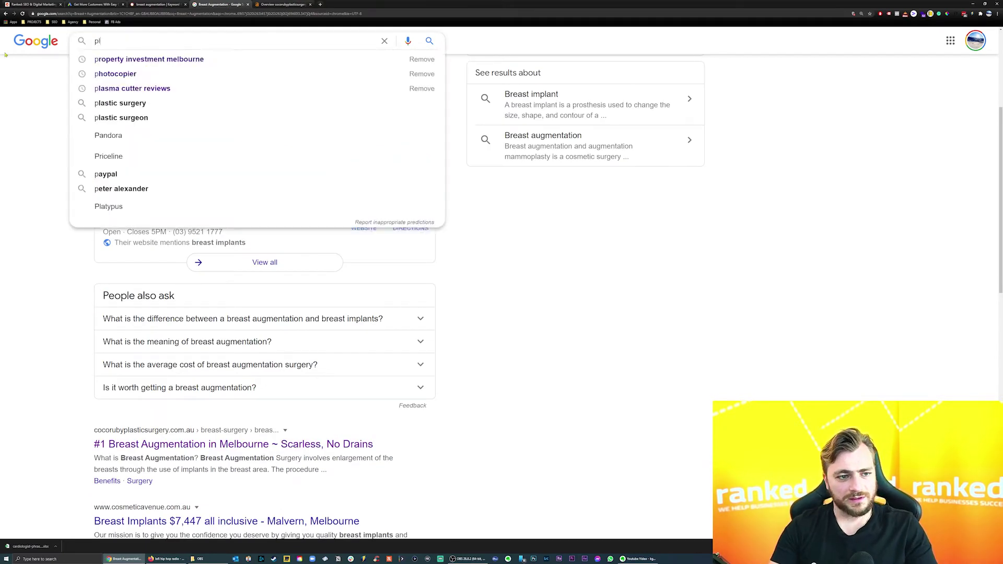
pyautogui.write('astic surgery')
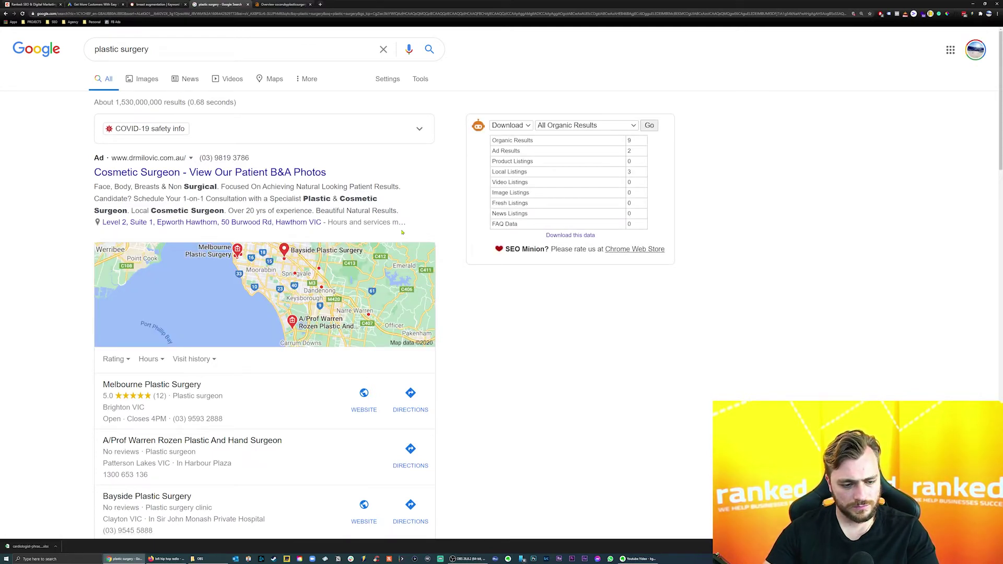
# Open the Melbourne Plastic Surgery website from the local listings in a new tab and look through its home page.
pyautogui.scroll(-2, 162, 377)
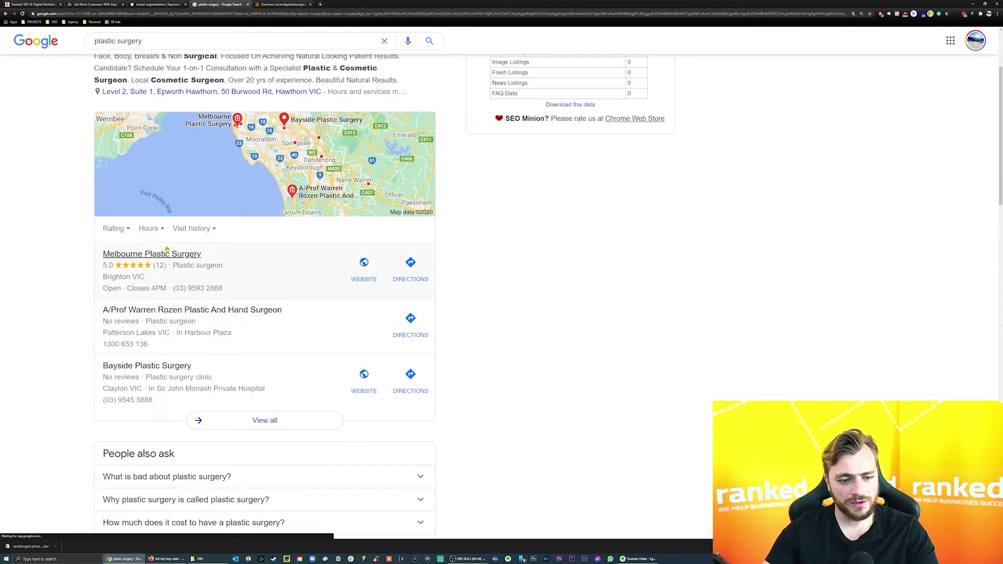
pyautogui.rightClick(357, 268)
pyautogui.click(376, 271)
pyautogui.click(270, 6)
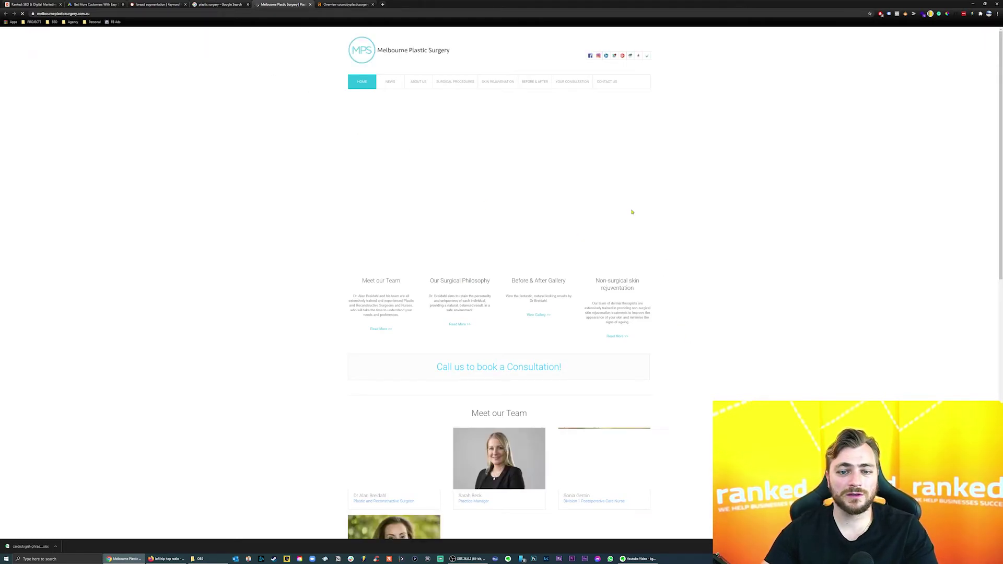
pyautogui.scroll(-3, 731, 277)
pyautogui.scroll(-3, 773, 303)
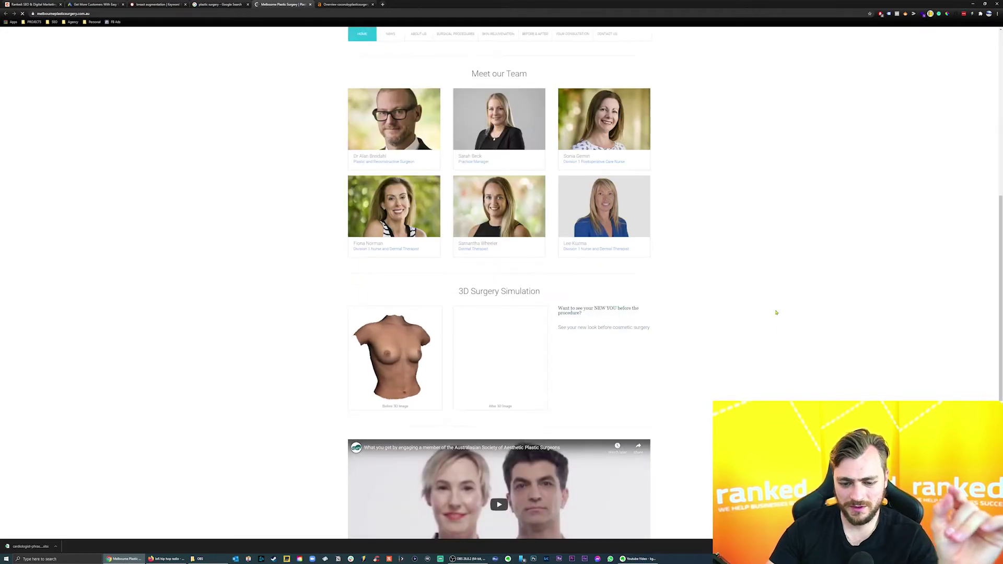
pyautogui.scroll(7, 831, 387)
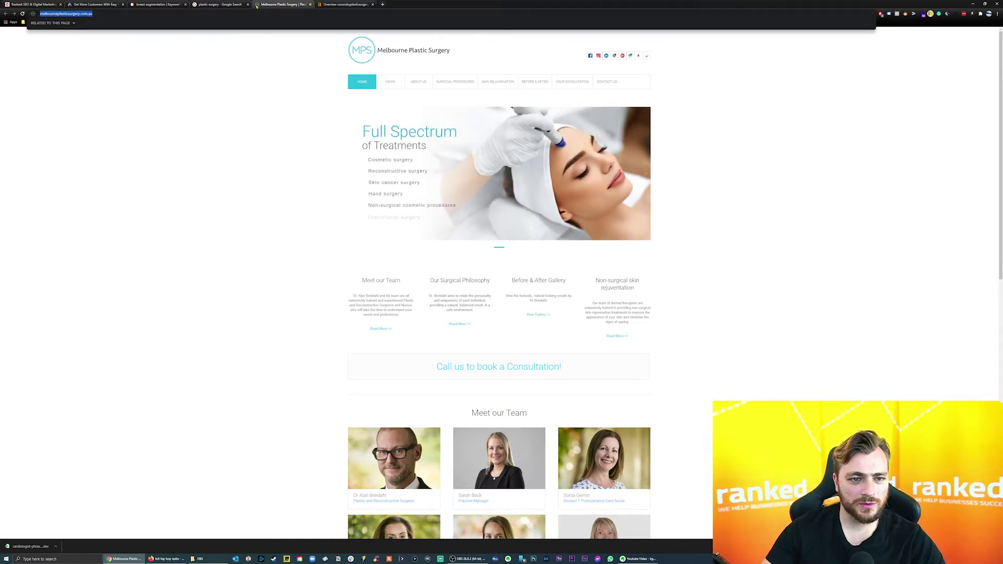
pyautogui.click(342, 5)
pyautogui.scroll(1, 169, 116)
pyautogui.click(131, 60)
pyautogui.write('www.melbourneplasticsurgery.com.au/')
pyautogui.press('Return')
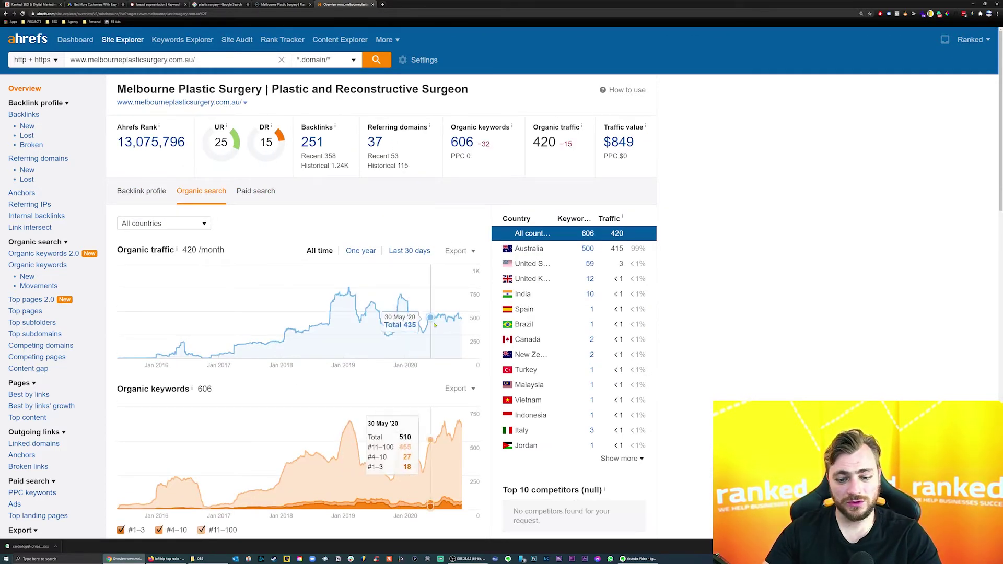
# Examine the history of the clinic domain's organic traffic and organic keywords in the overview charts.
pyautogui.scroll(-2, 390, 350)
pyautogui.scroll(2, 390, 350)
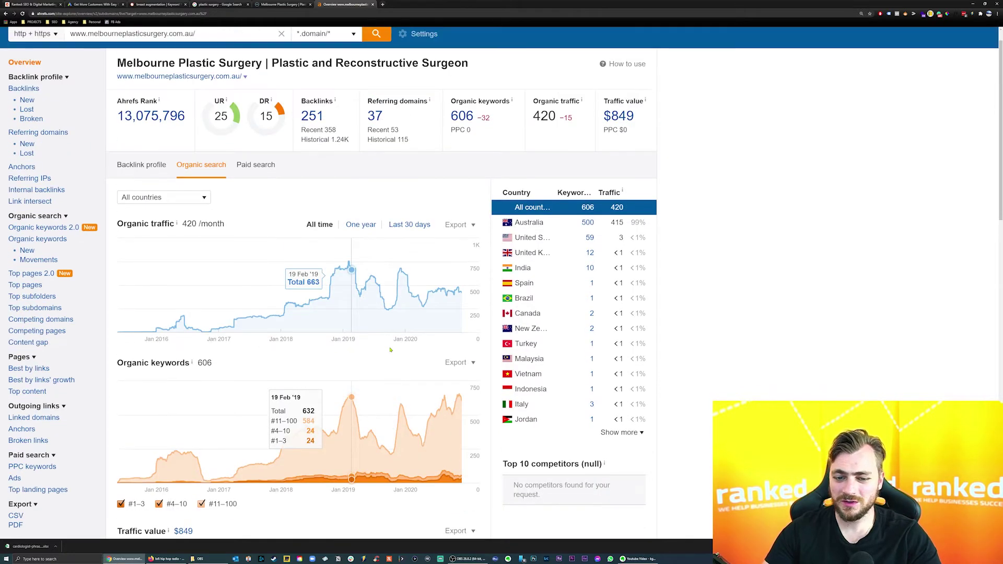
pyautogui.scroll(1, 390, 350)
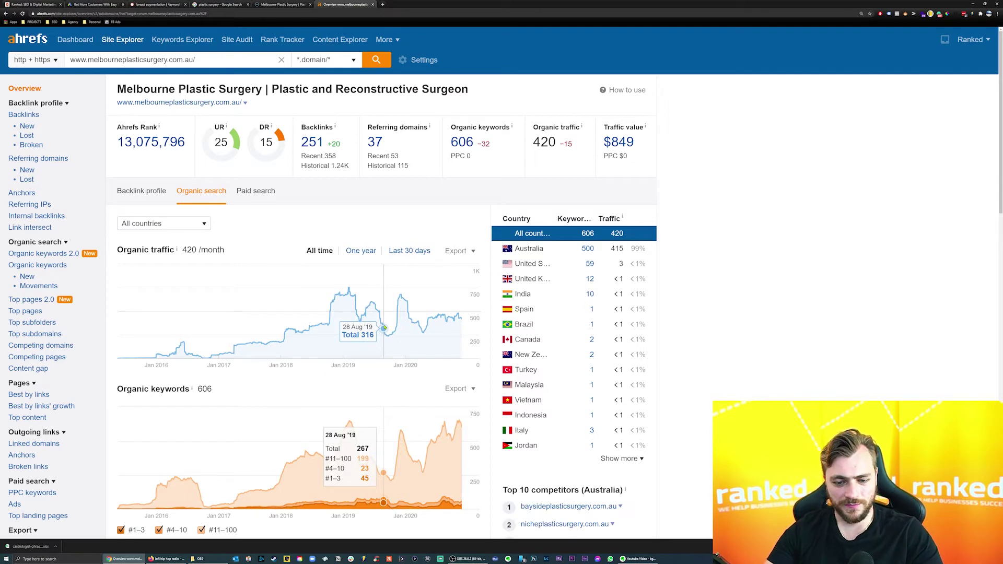
pyautogui.scroll(-4, 384, 328)
pyautogui.scroll(4, 384, 327)
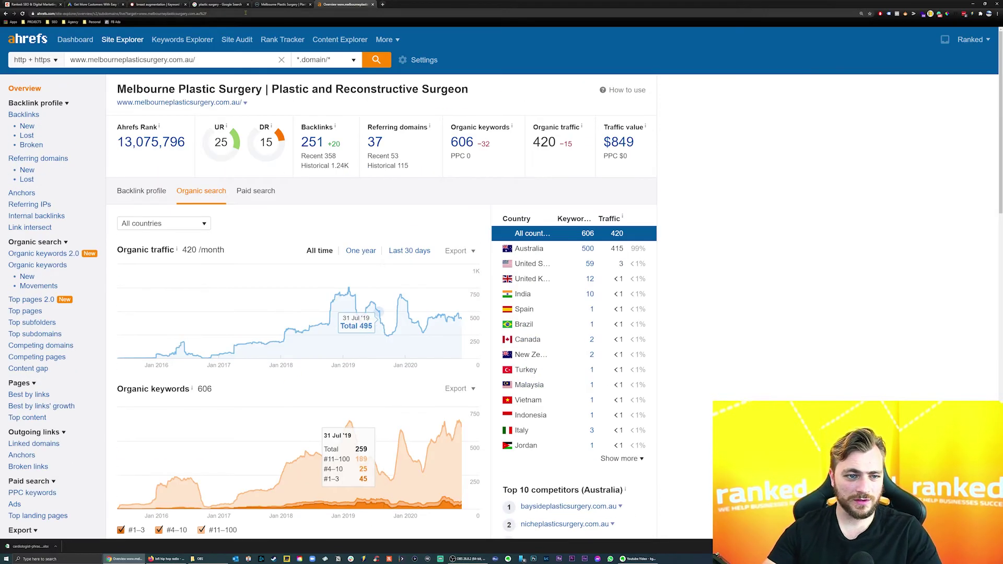
# Return to the Melbourne Plastic Surgery website and close its browser tab.
pyautogui.click(285, 4)
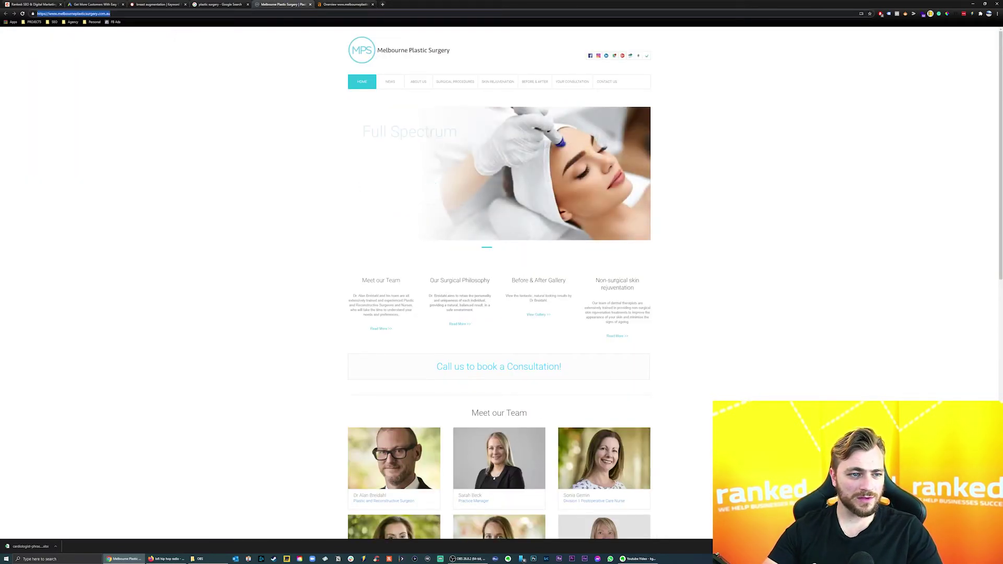
pyautogui.hotkey('alt', 'Tab')
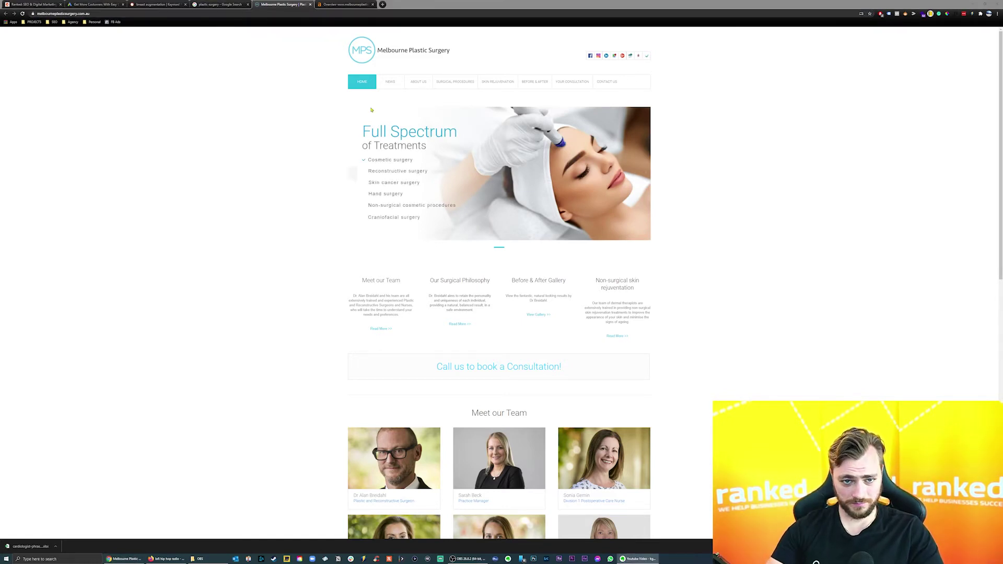
pyautogui.click(310, 4)
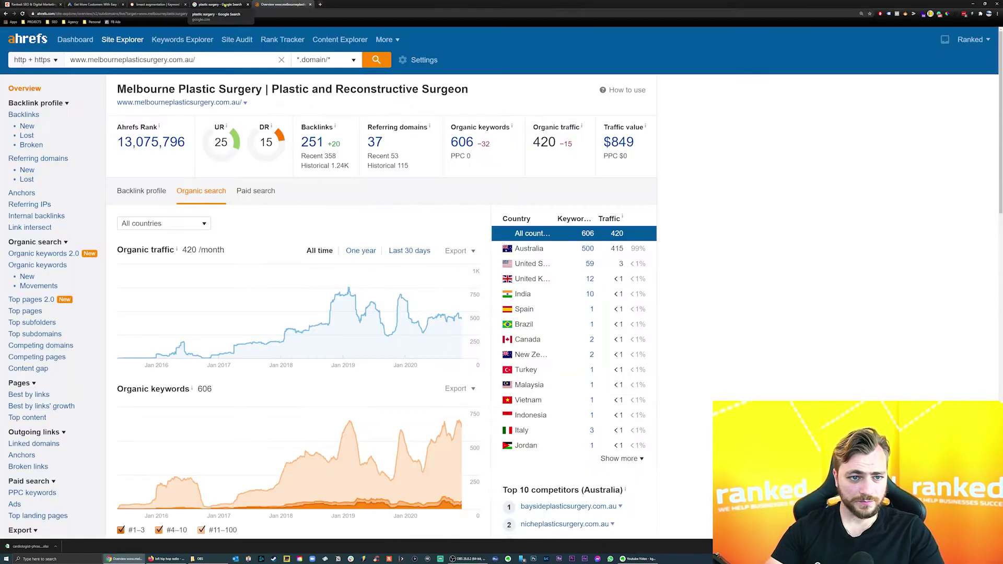
# Replace the plastic surgery query with a Google search for "nose surgeon" and look through the local and organic results.
pyautogui.click(214, 4)
pyautogui.doubleClick(128, 44)
pyautogui.press('BackSpace')
pyautogui.press('BackSpace')
pyautogui.press('BackSpace')
pyautogui.press('BackSpace')
pyautogui.press('BackSpace')
pyautogui.press('BackSpace')
pyautogui.press('BackSpace')
pyautogui.press('BackSpace')
pyautogui.press('BackSpace')
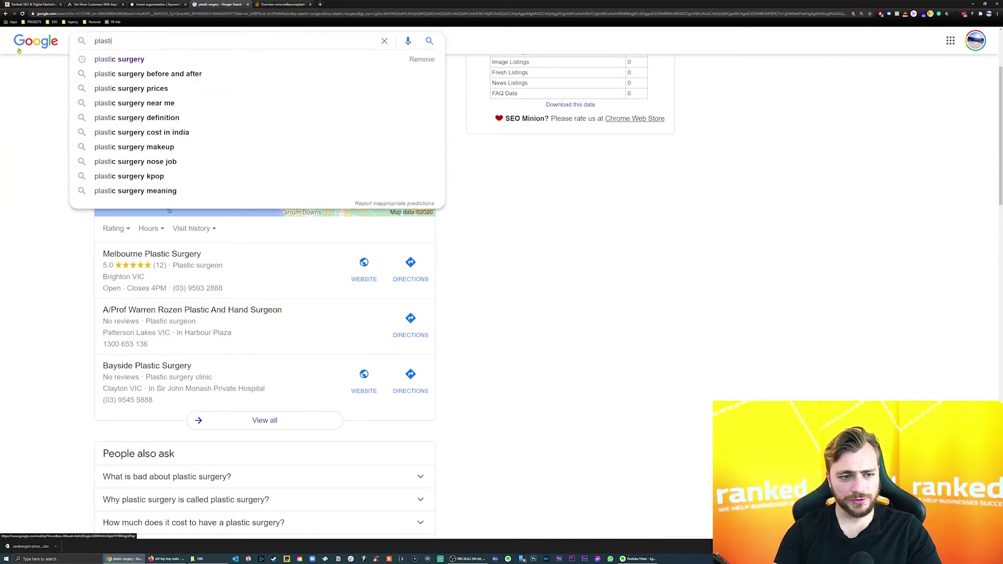
pyautogui.write('nose surger')
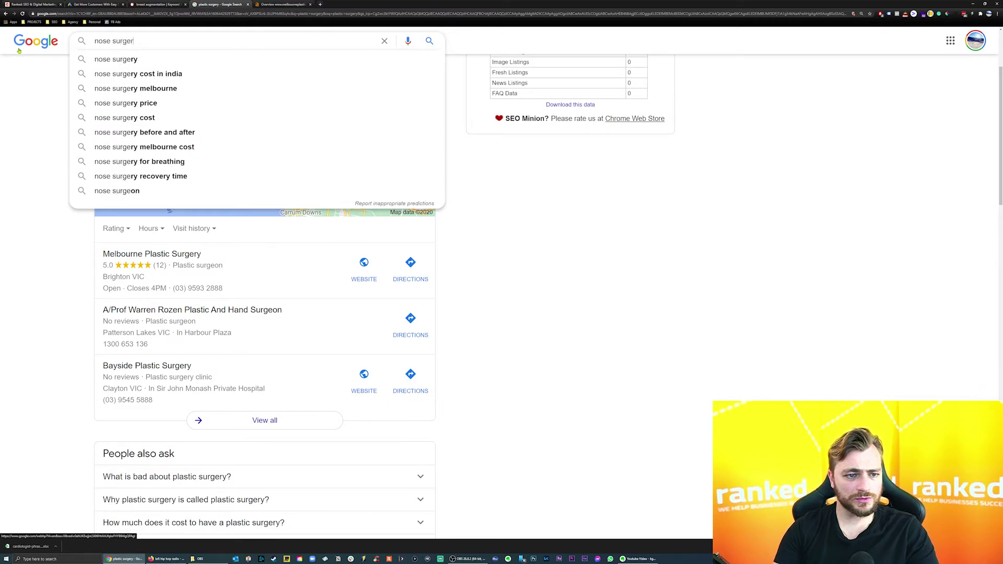
pyautogui.press('BackSpace')
pyautogui.write('o')
pyautogui.press('BackSpace')
pyautogui.write('on')
pyautogui.press('Return')
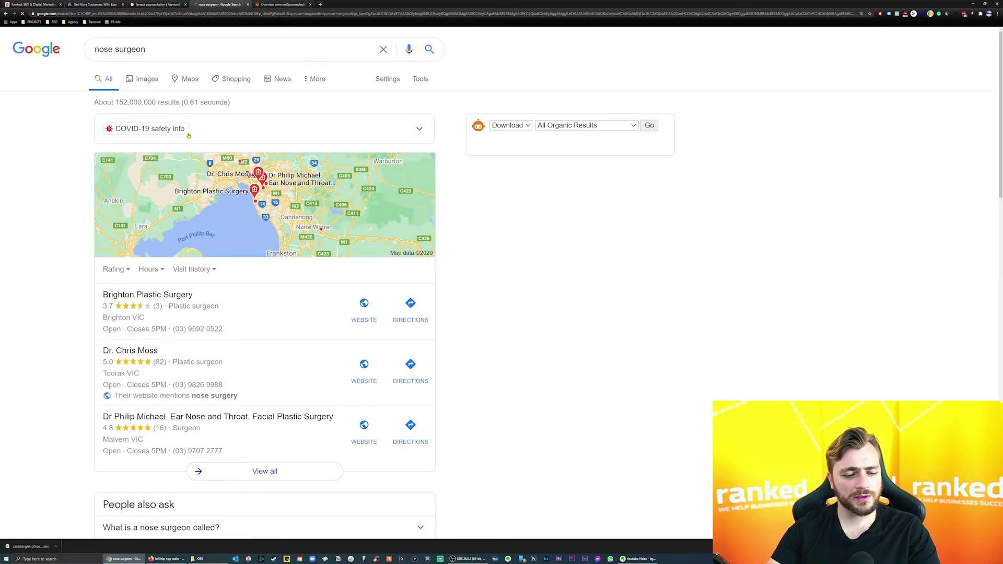
pyautogui.scroll(-1, 267, 260)
pyautogui.scroll(-3, 267, 261)
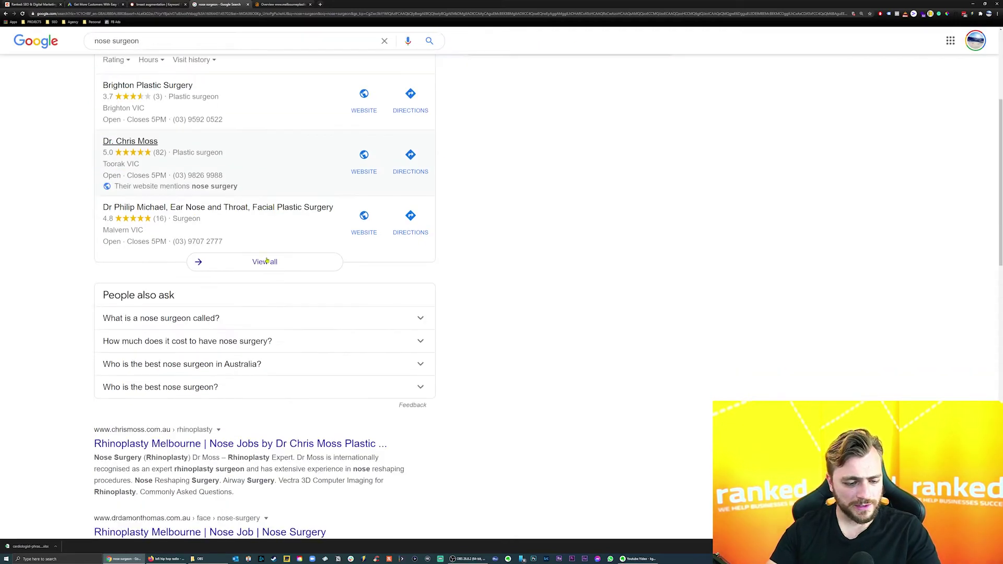
pyautogui.scroll(4, 267, 259)
# Copy the "nose surgeon" query and look it up in Semrush's Keyword Magic Tool.
pyautogui.click(271, 49)
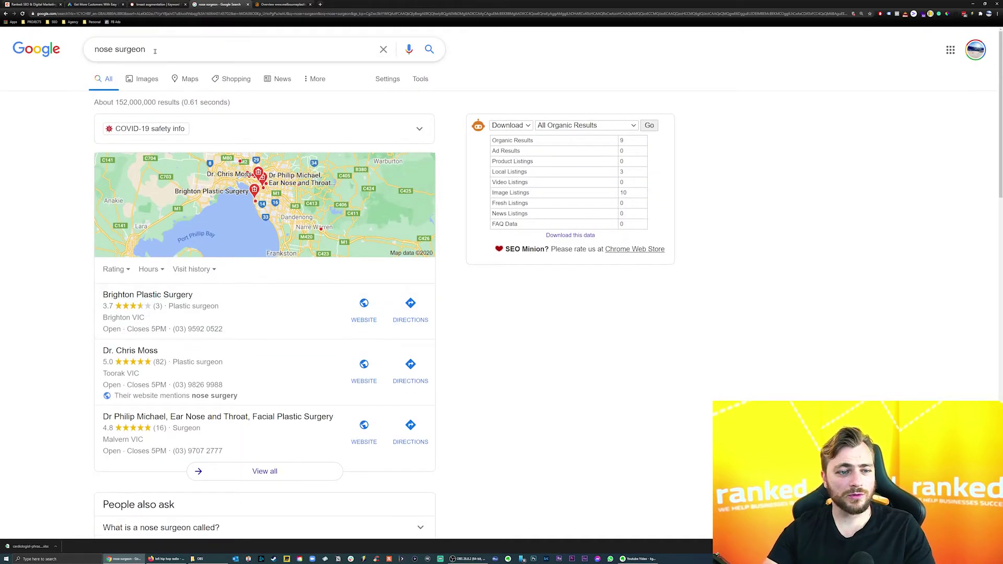
pyautogui.hotkey('ctrl', 'a')
pyautogui.hotkey('ctrl', 'c')
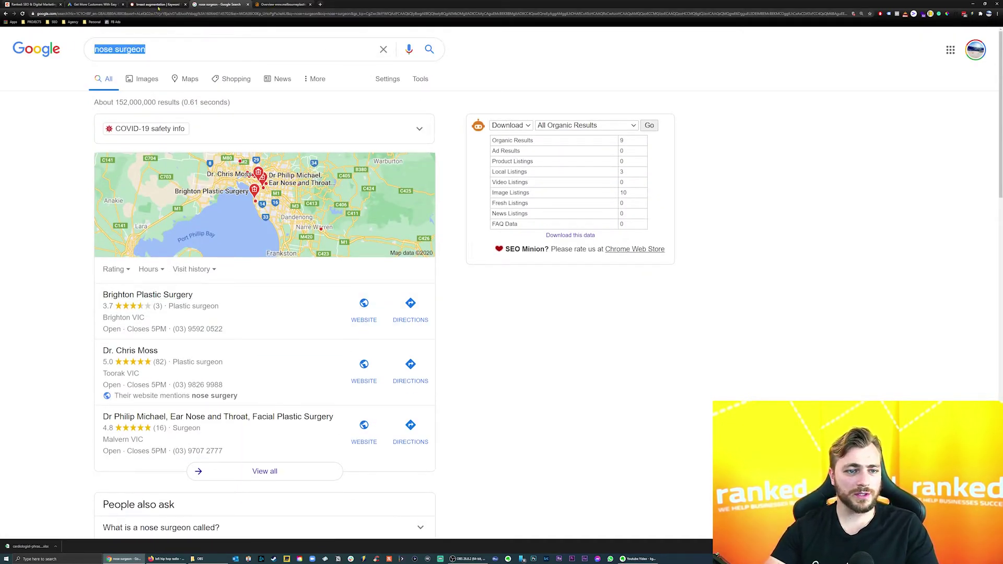
pyautogui.click(157, 4)
pyautogui.click(297, 57)
pyautogui.hotkey('ctrl', 'a')
pyautogui.hotkey('ctrl', 'v')
pyautogui.click(418, 63)
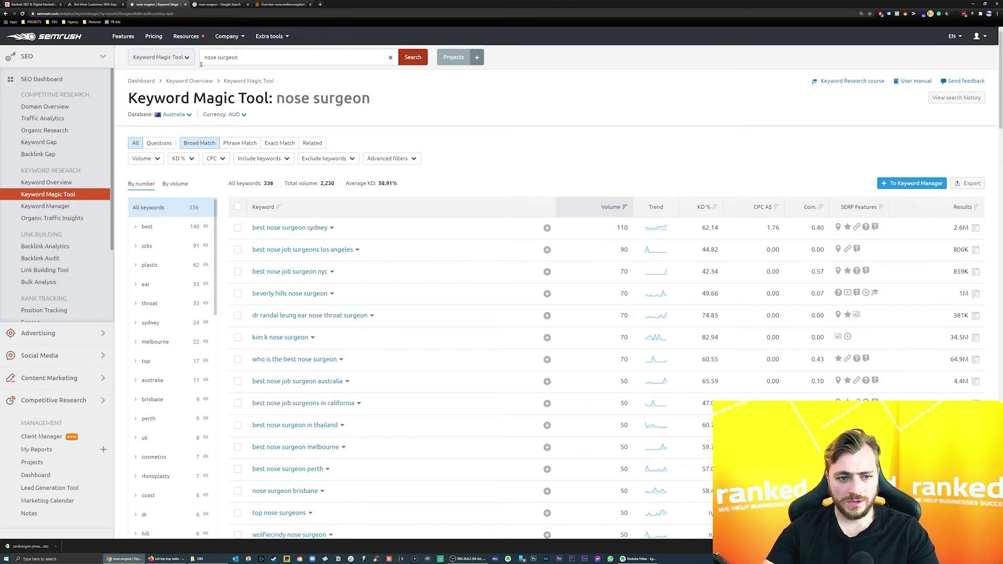
# Copy "Rhinoplasty Melbourne" from the first organic Google result's title and look it up in Semrush's Keyword Magic Tool.
pyautogui.click(219, 5)
pyautogui.scroll(-4, 85, 412)
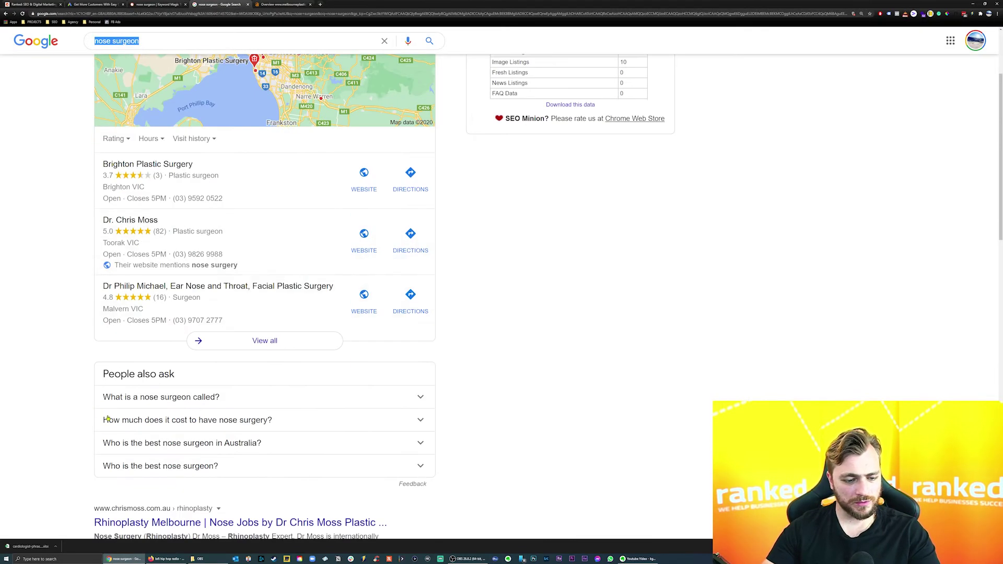
pyautogui.moveTo(85, 412); pyautogui.dragTo(197, 417)
pyautogui.hotkey('ctrl', 'c')
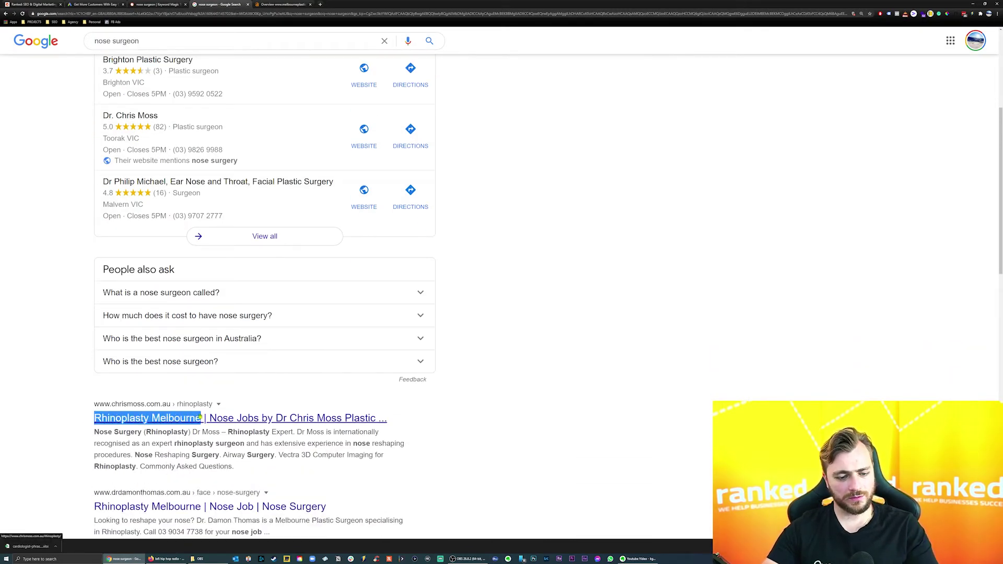
pyautogui.click(156, 5)
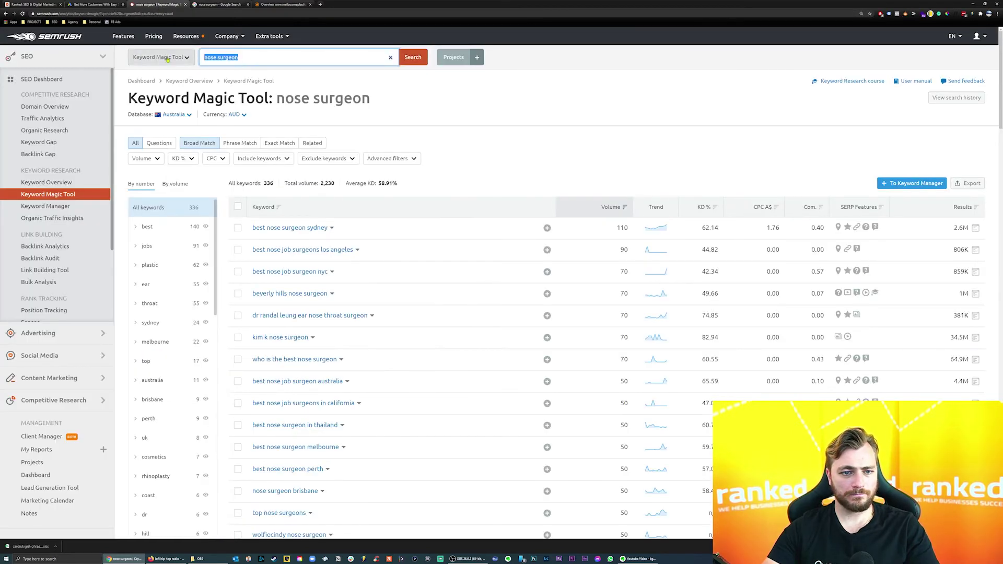
pyautogui.hotkey('ctrl', 'v')
pyautogui.press('Return')
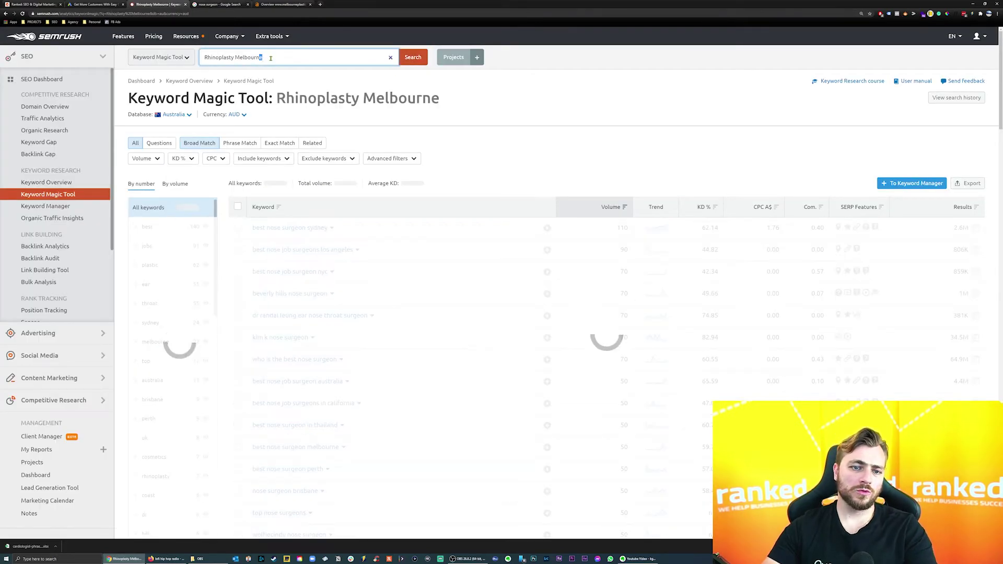
# Shorten the keyword to "Rhinoplasty" and rerun the keyword search.
pyautogui.press('BackSpace')
pyautogui.press('BackSpace')
pyautogui.press('BackSpace')
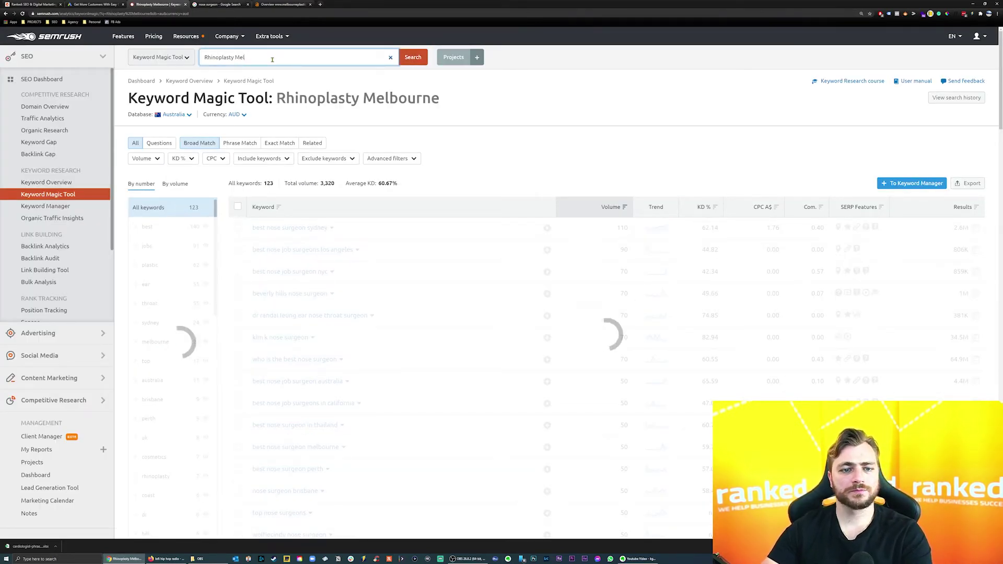
pyautogui.press('BackSpace')
pyautogui.press('BackSpace')
pyautogui.press('BackSpace')
pyautogui.press('BackSpace')
pyautogui.click(413, 57)
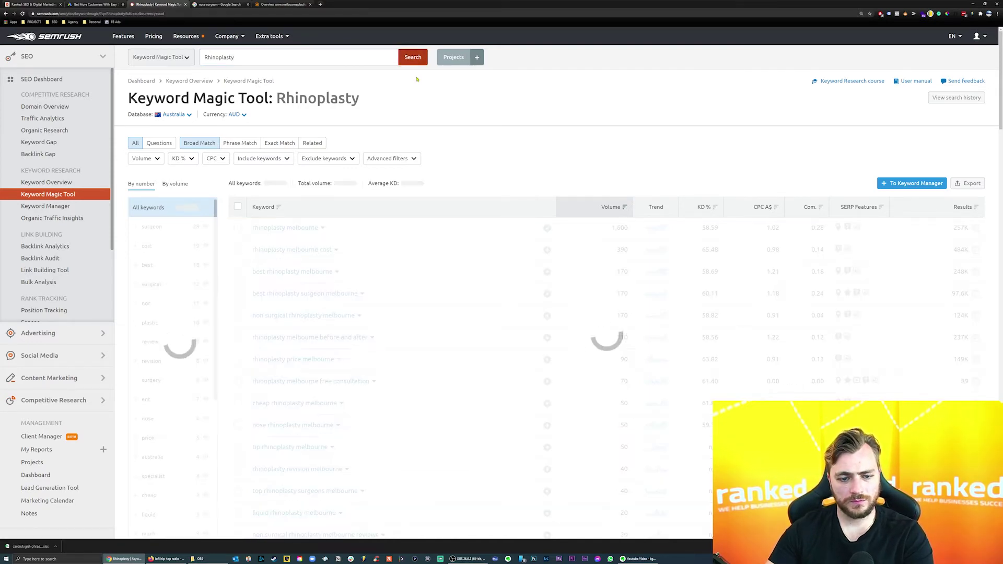
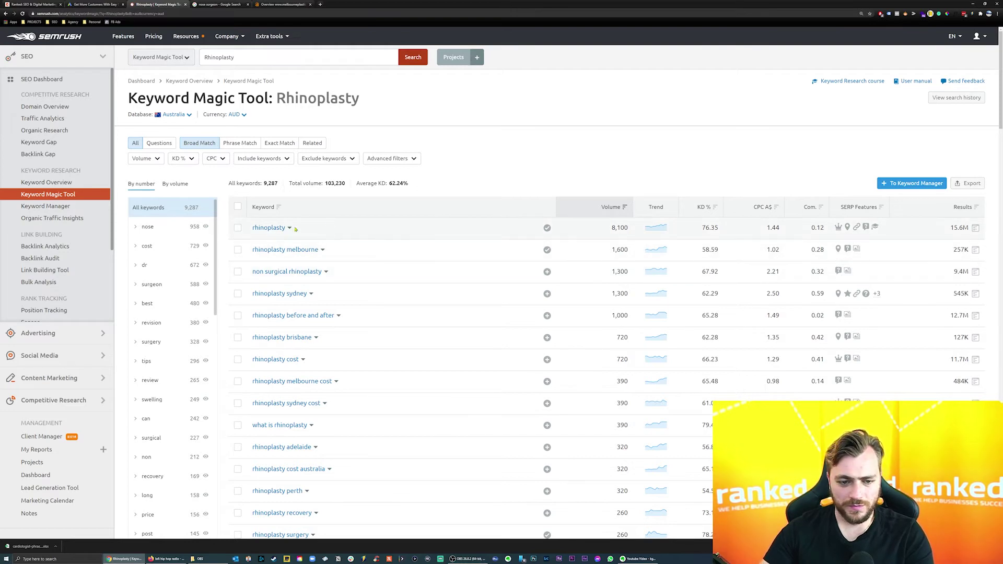
# Copy the keyword "rhinoplasty melbourne" from the list and search Google for it in a new browser tab.
pyautogui.moveTo(252, 251); pyautogui.dragTo(319, 250)
pyautogui.hotkey('ctrl', 'c')
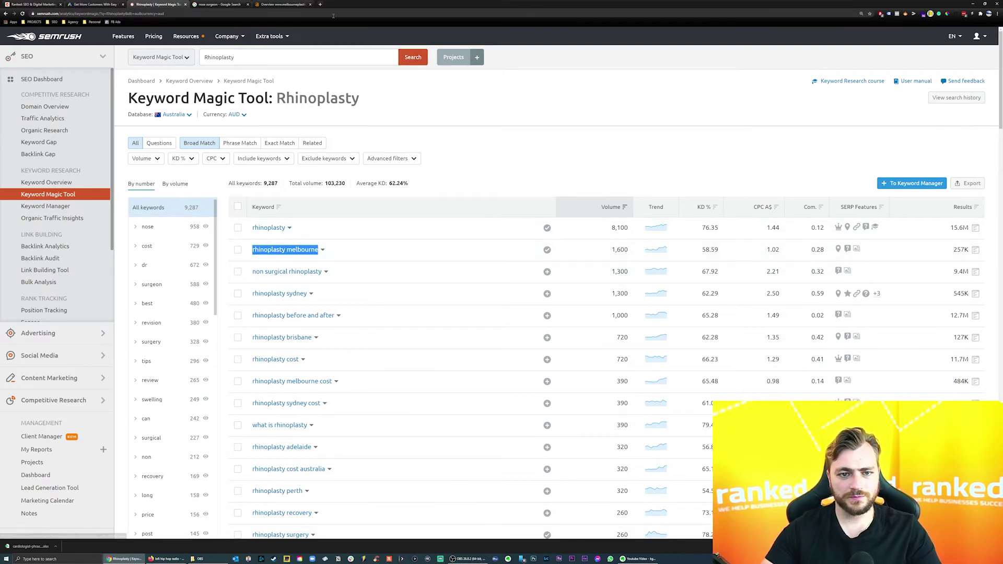
pyautogui.click(321, 4)
pyautogui.hotkey('ctrl', 'v')
pyautogui.press('Return')
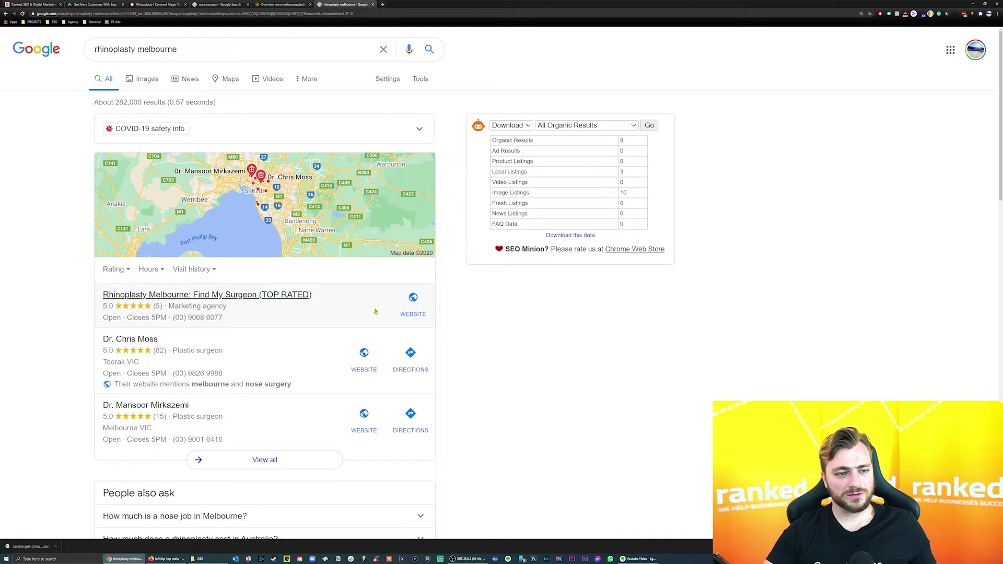
# Open the first organic result for rhinoplasty melbourne in a new browser tab.
pyautogui.scroll(-1, 452, 316)
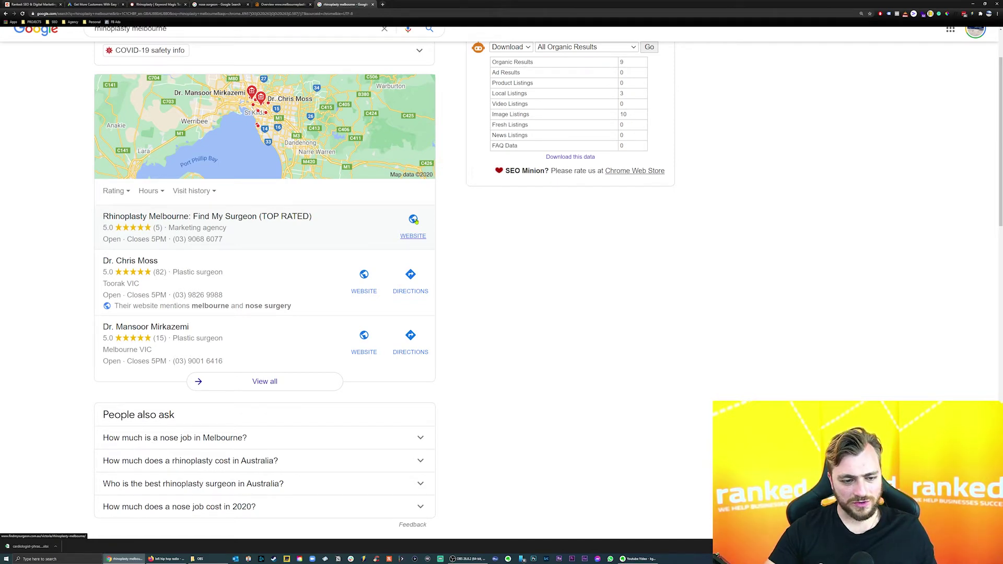
pyautogui.scroll(-1, 632, 347)
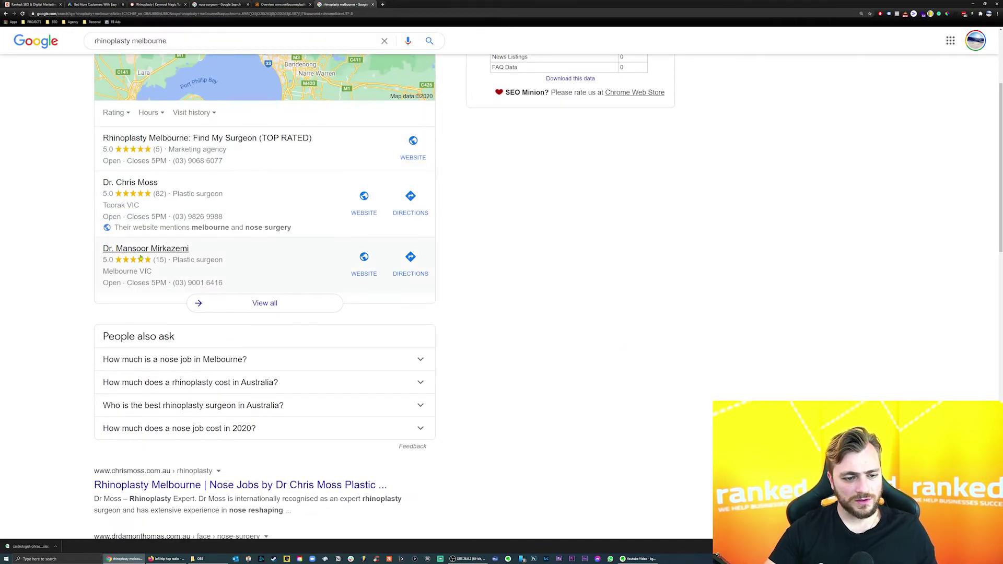
pyautogui.scroll(-2, 423, 289)
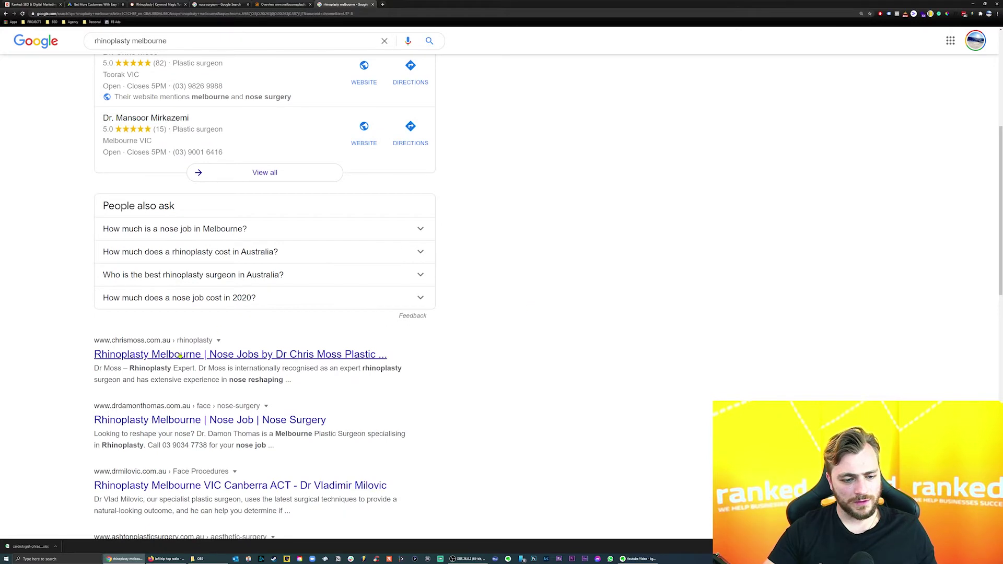
pyautogui.rightClick(188, 359)
pyautogui.click(200, 359)
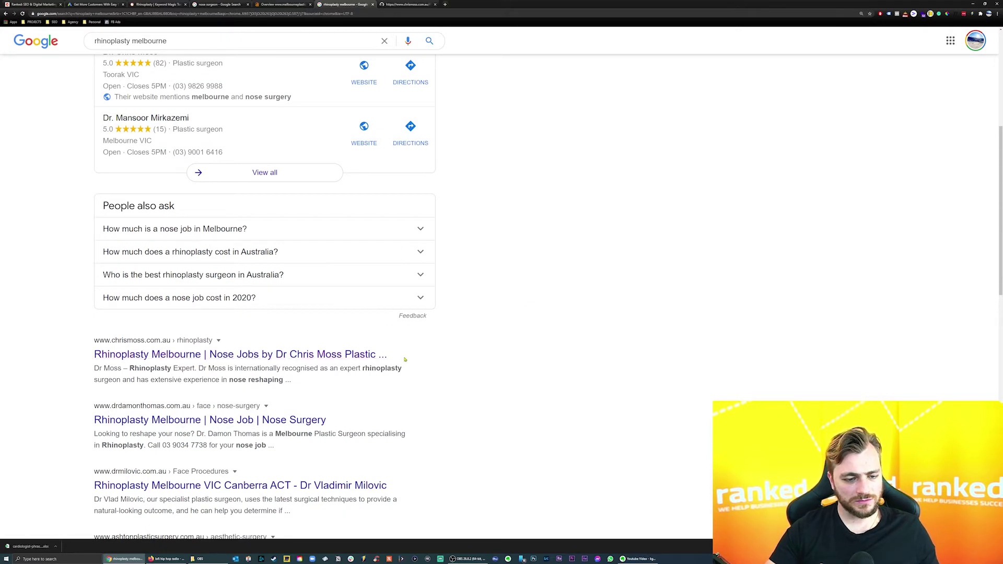
# Go from the surgeon's rhinoplasty page to the site's homepage by removing the page path from the address.
pyautogui.click(408, 5)
pyautogui.click(91, 14)
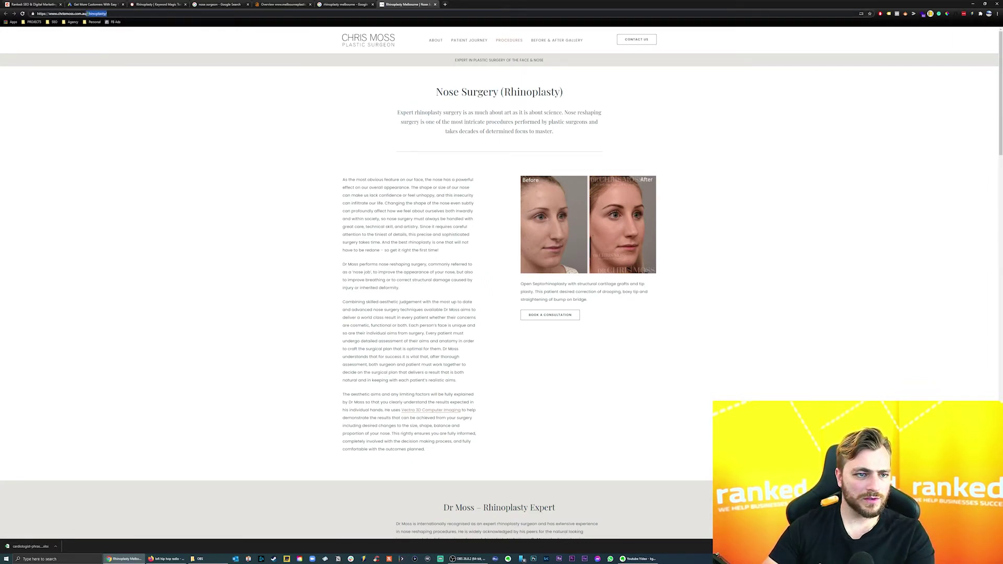
pyautogui.press('BackSpace')
pyautogui.press('Return')
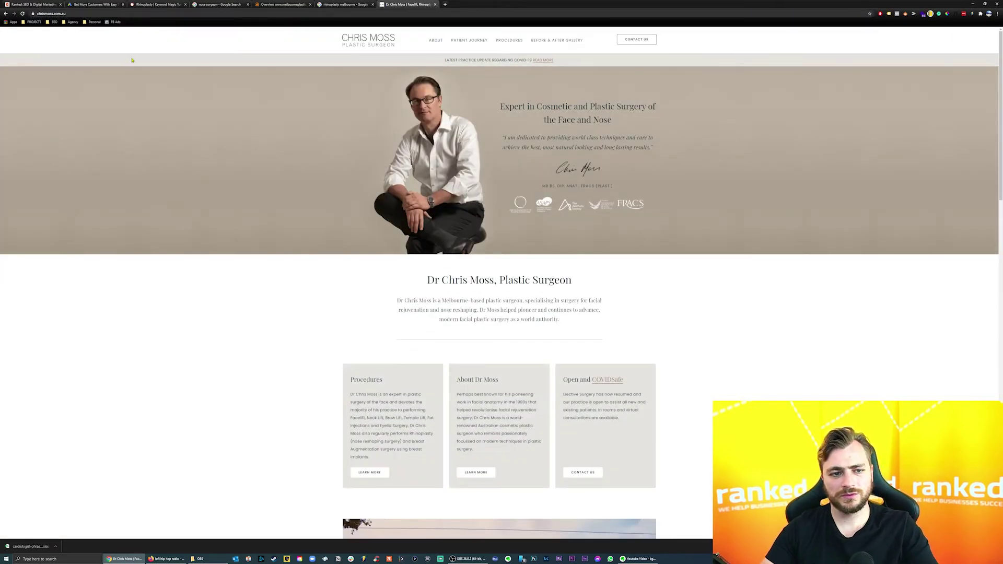
# Analyse the rhinoplasty surgeon's domain in Ahrefs Site Explorer and highlight its monthly organic traffic figure.
pyautogui.hotkey('ctrl', 'shift', 'Tab')
pyautogui.hotkey('ctrl', 'shift', 'Tab')
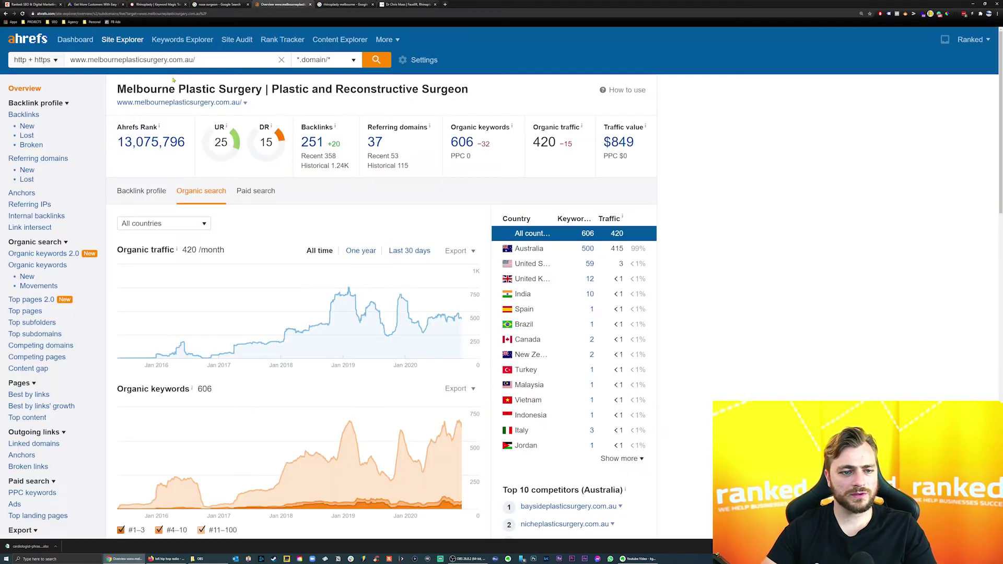
pyautogui.click(374, 60)
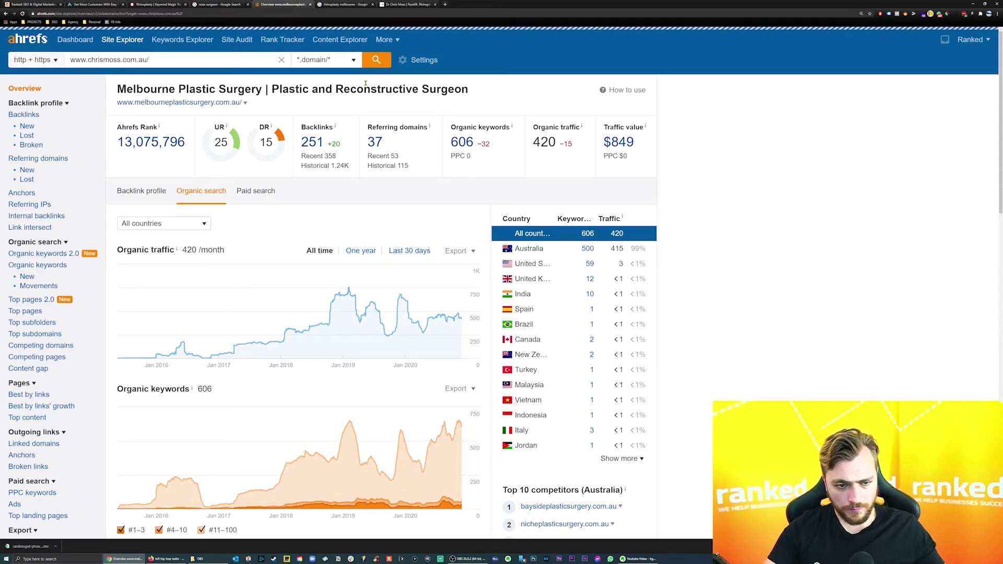
pyautogui.click(201, 186)
pyautogui.moveTo(184, 245); pyautogui.dragTo(214, 246)
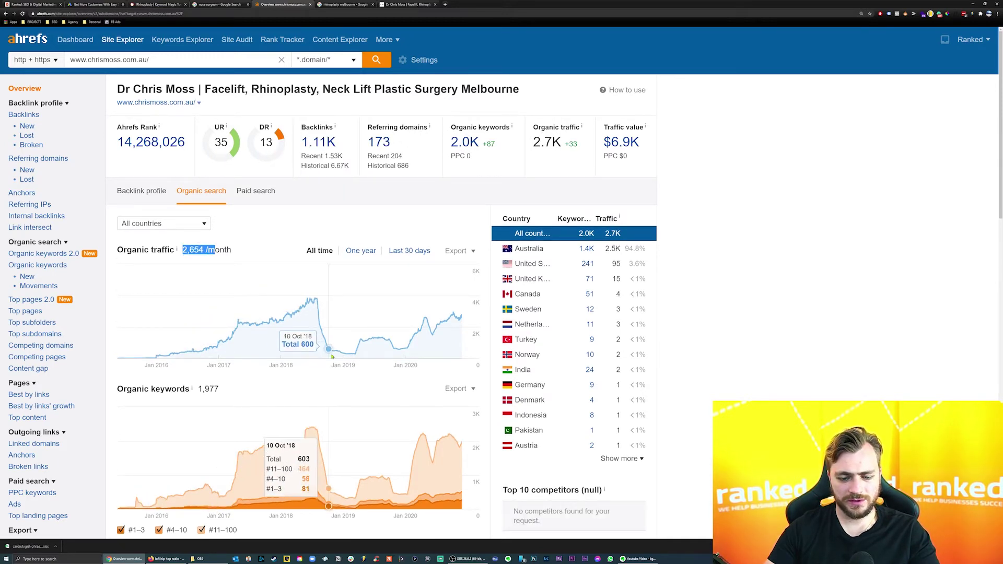
# Look through the surgeon's homepage down to the footer and back to its header.
pyautogui.click(408, 5)
pyautogui.scroll(-15, 858, 345)
pyautogui.scroll(-5, 858, 345)
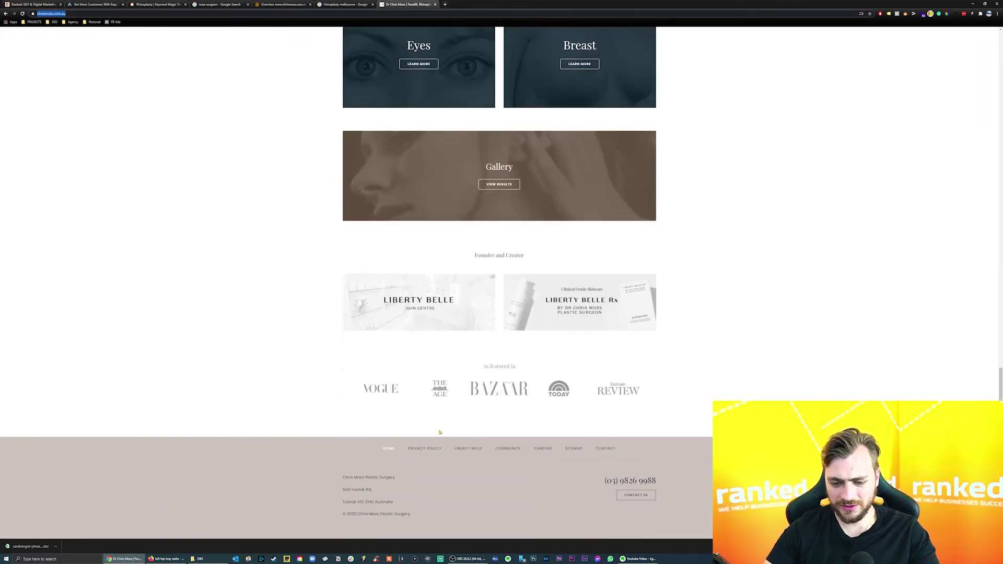
pyautogui.scroll(20, 393, 395)
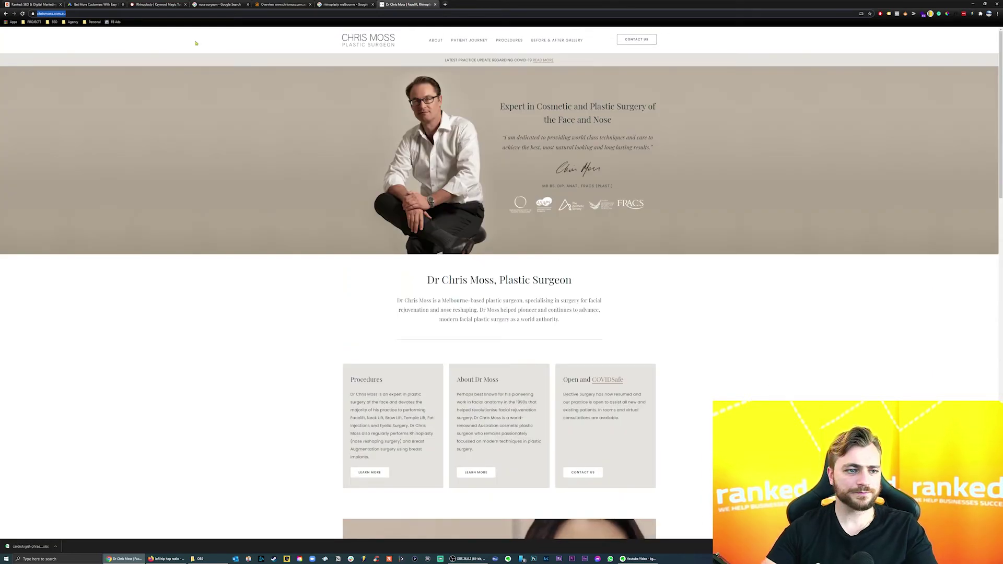
# Select the surgeon's homepage address and switch to the Youtube Video notes window.
pyautogui.click(110, 15)
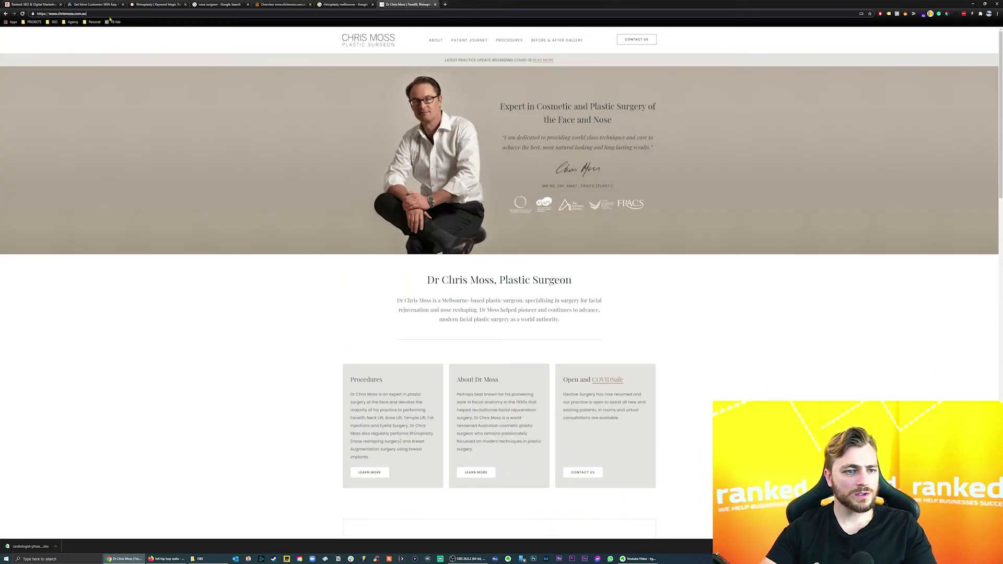
pyautogui.hotkey('alt', 'Tab')
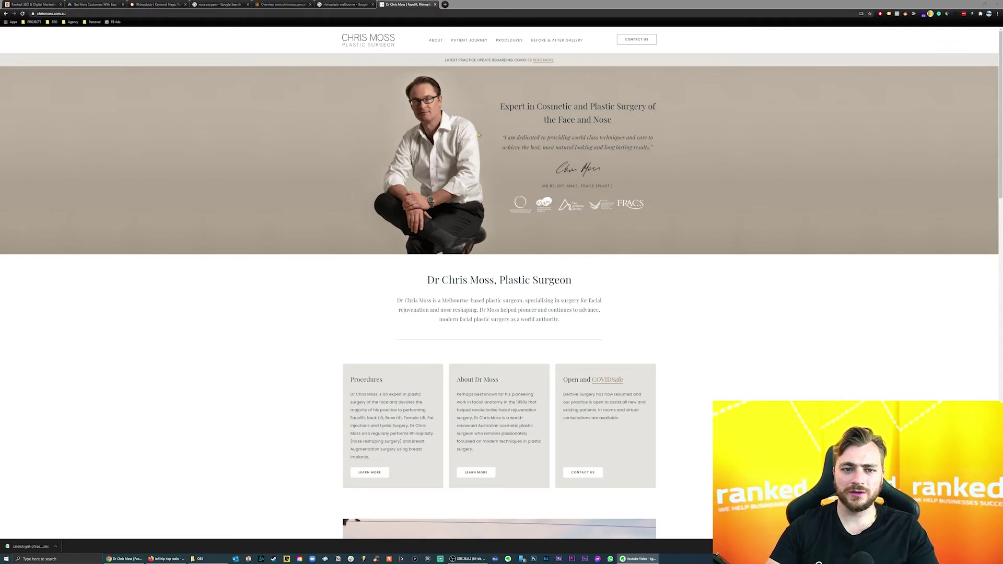
# Review the surgeon's Ahrefs organic search report down to the top five organic keywords and top pages, highlighting keywords through blepharoplasty.
pyautogui.click(282, 5)
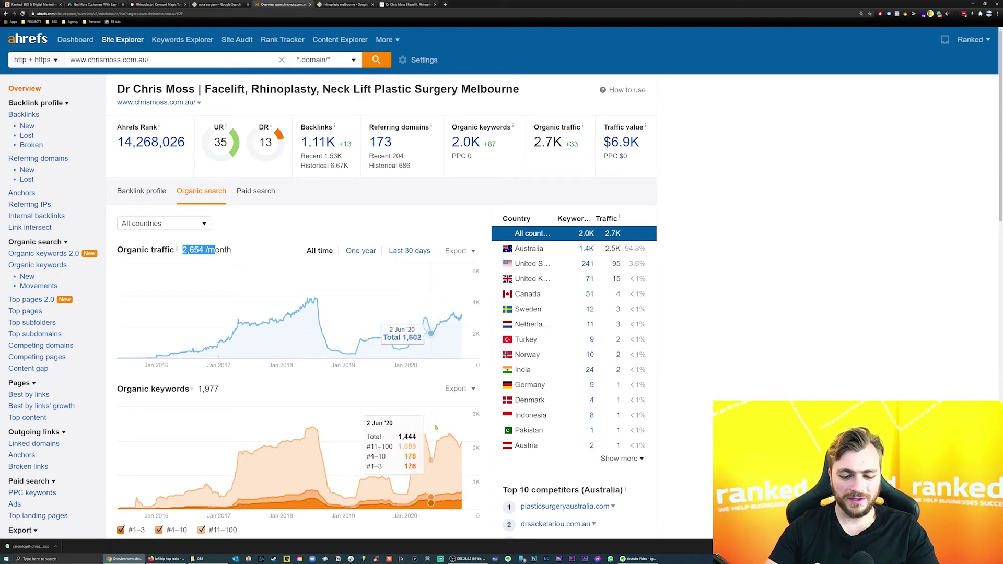
pyautogui.scroll(-2, 392, 460)
pyautogui.scroll(-3, 364, 304)
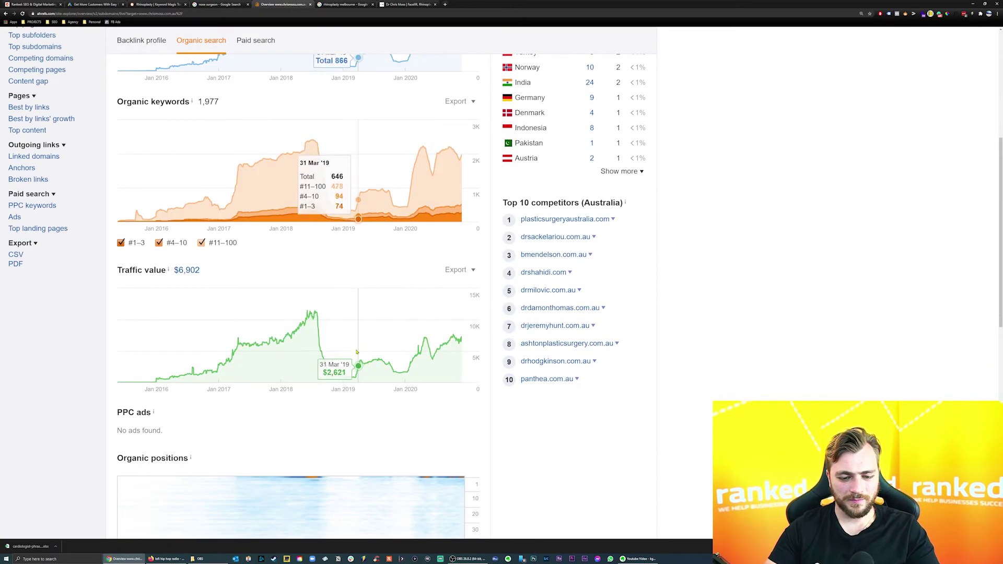
pyautogui.scroll(-4, 316, 335)
pyautogui.scroll(-3, 319, 347)
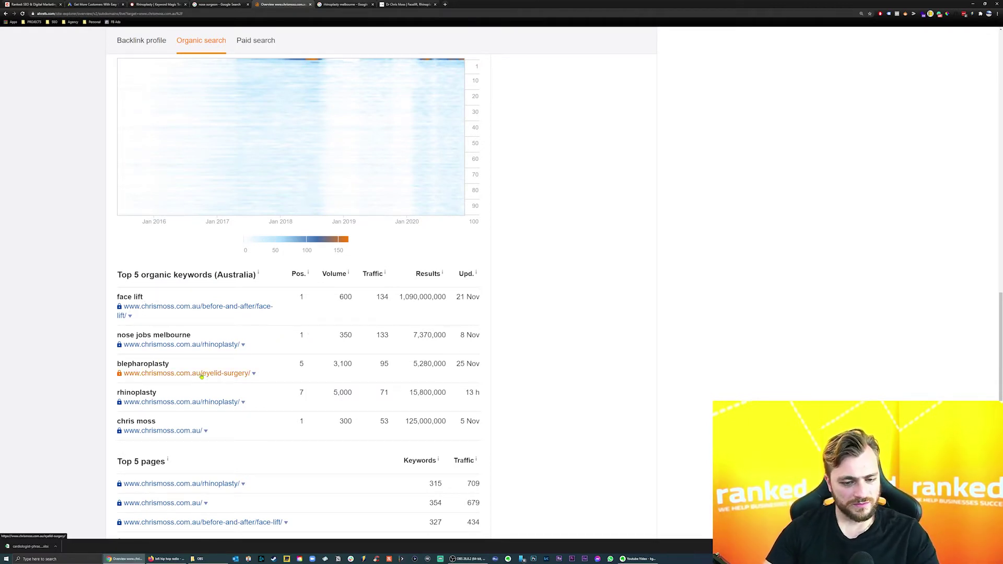
pyautogui.moveTo(119, 366); pyautogui.dragTo(185, 361)
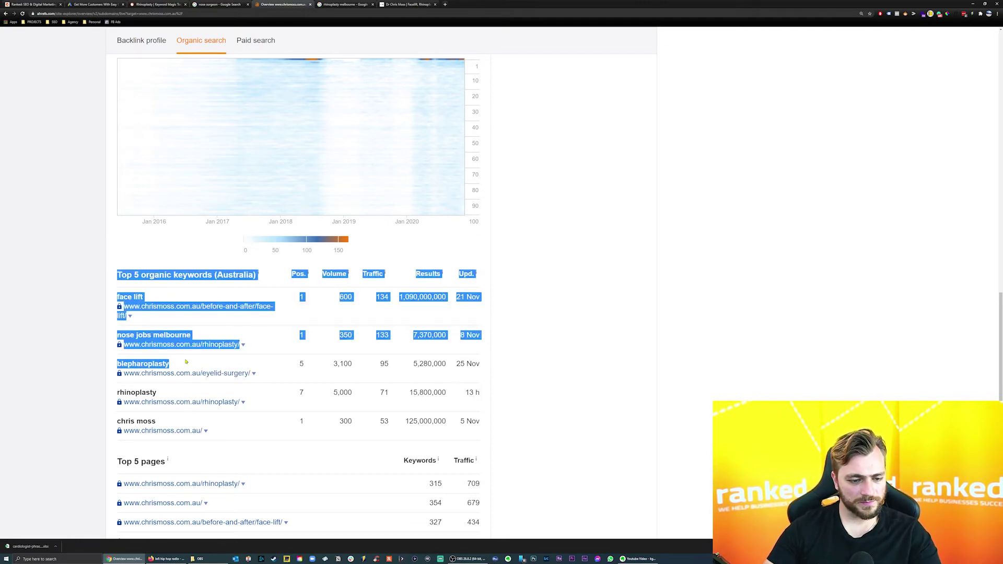
pyautogui.scroll(-2, 186, 360)
pyautogui.click(80, 343)
pyautogui.scroll(15, 86, 336)
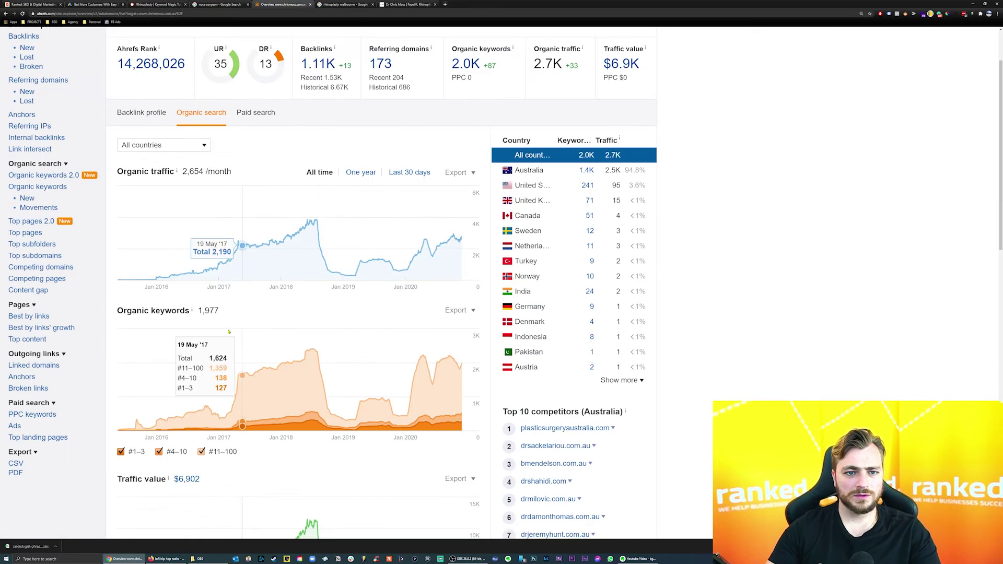
pyautogui.scroll(2, 229, 332)
# Open the nose surgeon result titled Rhinoplasty Melbourne | Nose Job | Nose Surgery in a new browser tab and display it.
pyautogui.click(223, 8)
pyautogui.scroll(-2, 126, 324)
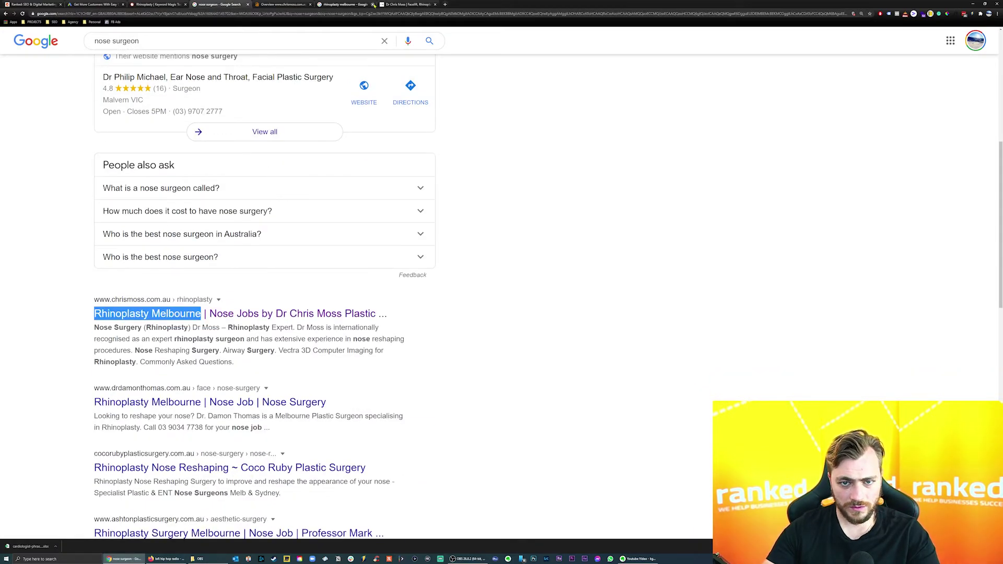
pyautogui.rightClick(131, 409)
pyautogui.click(157, 416)
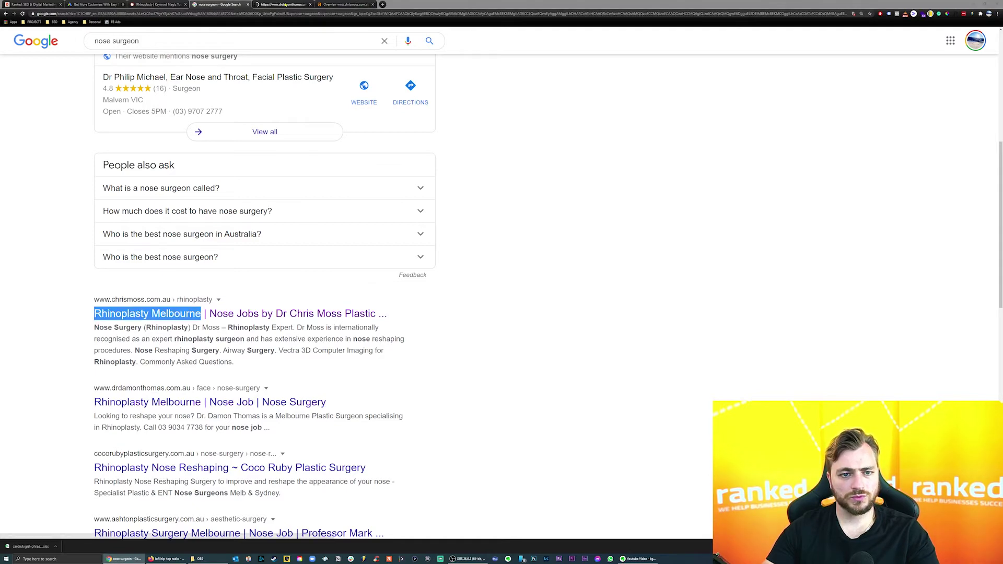
pyautogui.hotkey('ctrl', 'Tab')
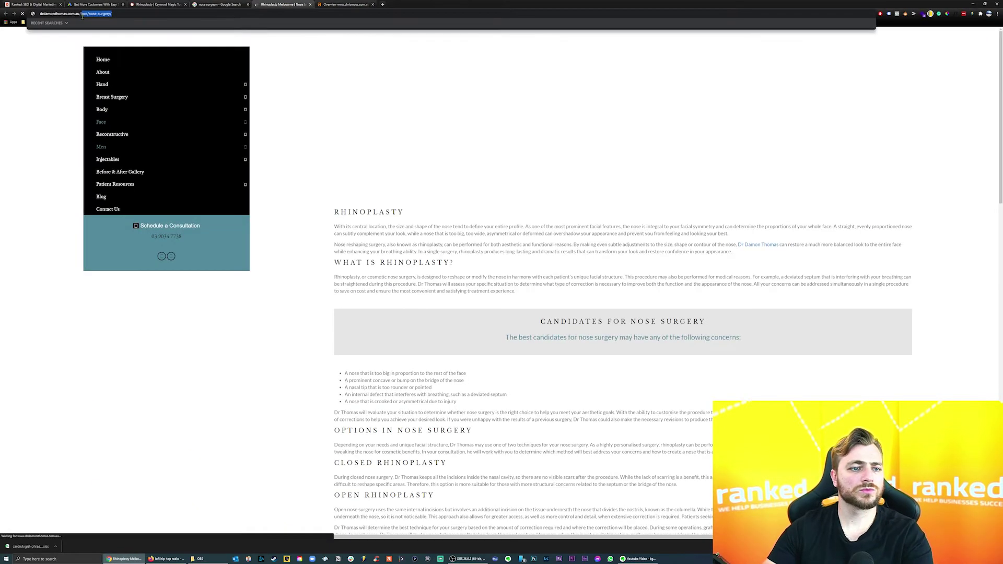
# Go from the nose surgery page to that site's homepage by removing the page path from the address.
pyautogui.moveTo(103, 14); pyautogui.dragTo(145, 16)
pyautogui.press('BackSpace')
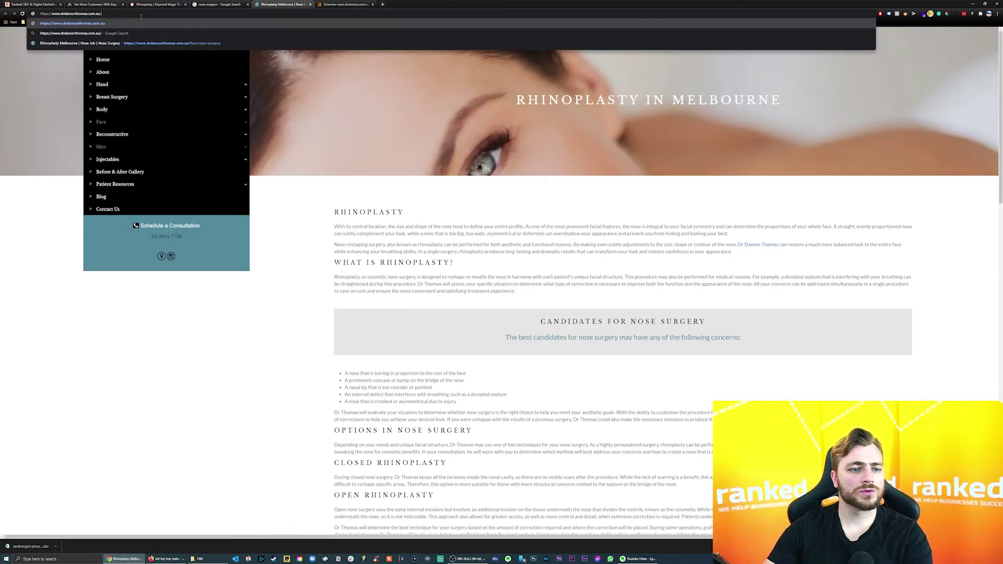
pyautogui.press('Return')
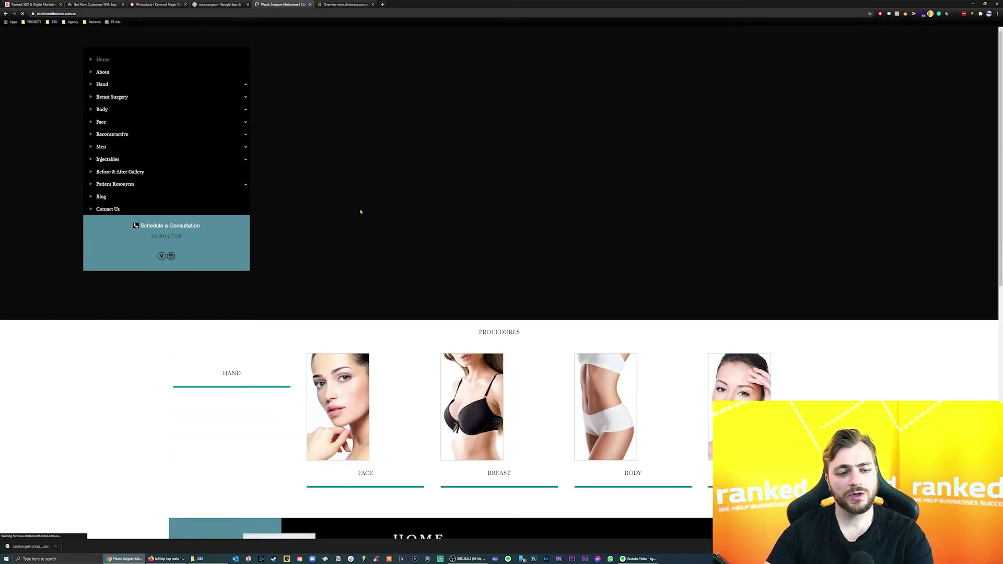
# Look through the second surgeon's homepage down to the contact form and footer, and check it with the browser extension.
pyautogui.scroll(-20, 508, 300)
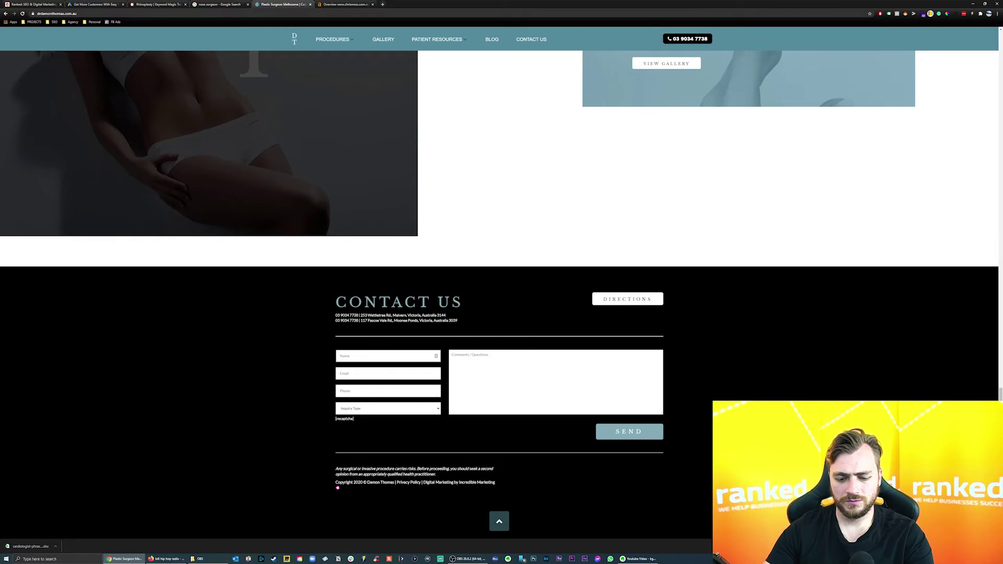
pyautogui.scroll(20, 501, 293)
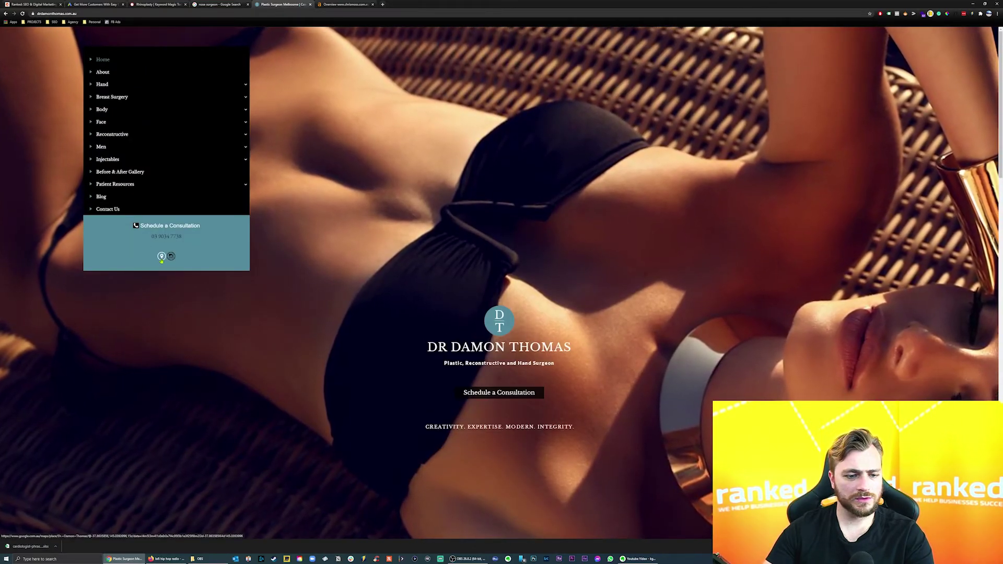
pyautogui.click(923, 14)
pyautogui.click(923, 14)
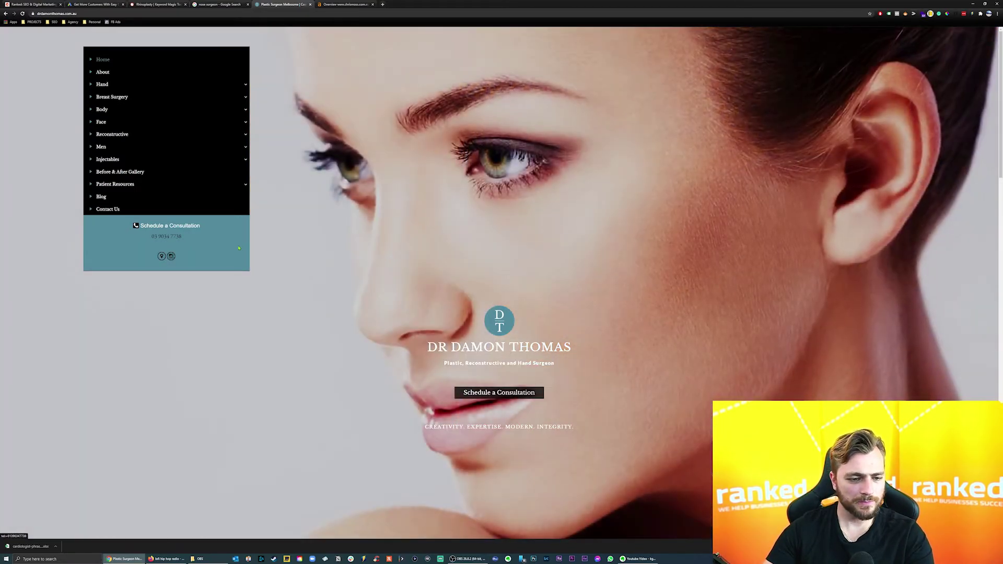
pyautogui.scroll(-6, 428, 267)
pyautogui.scroll(-2, 428, 267)
pyautogui.scroll(10, 428, 268)
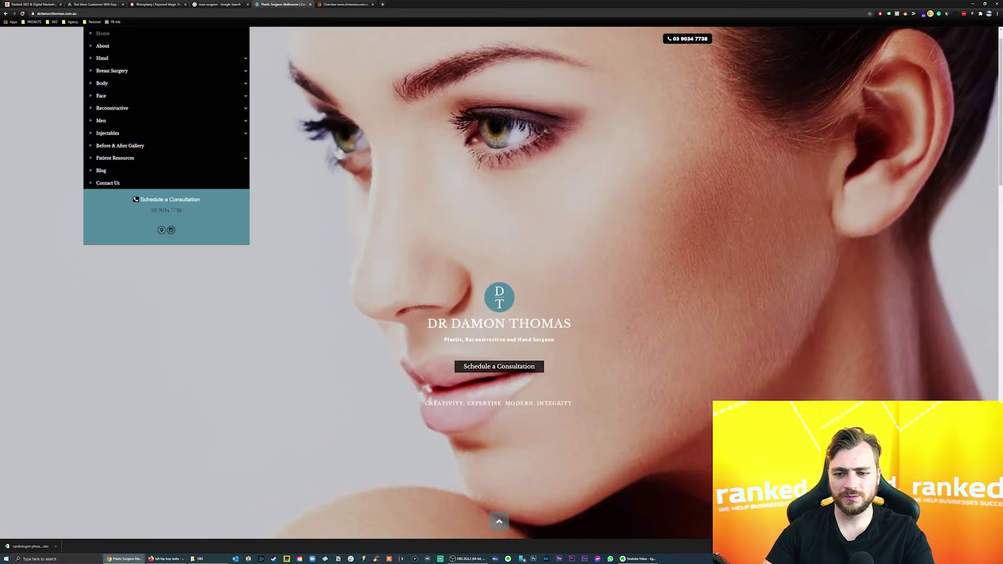
# Analyse the second surgeon's domain in Ahrefs Site Explorer and review its organic search charts and monthly traffic figure.
pyautogui.hotkey('ctrl', 'l')
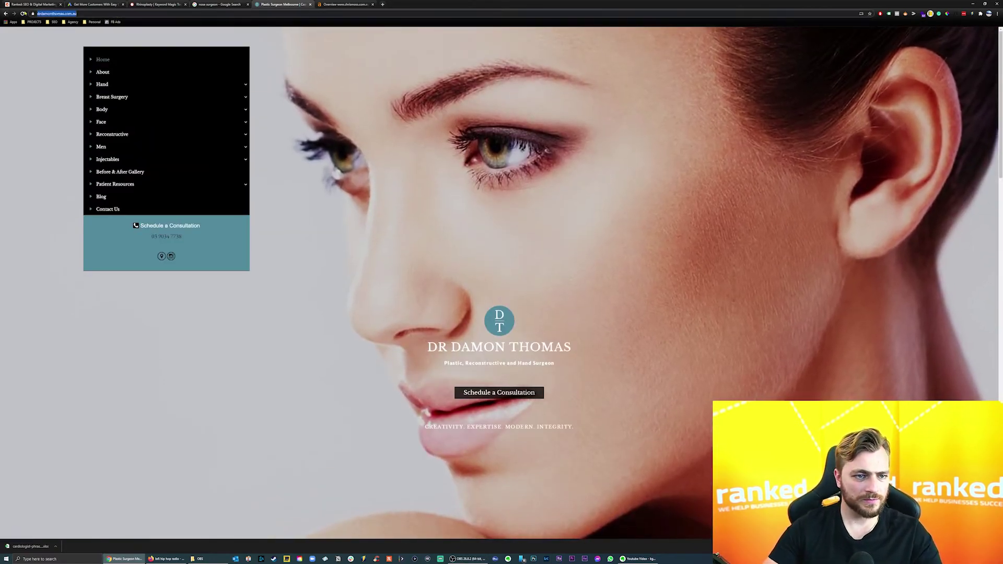
pyautogui.click(345, 4)
pyautogui.press('Return')
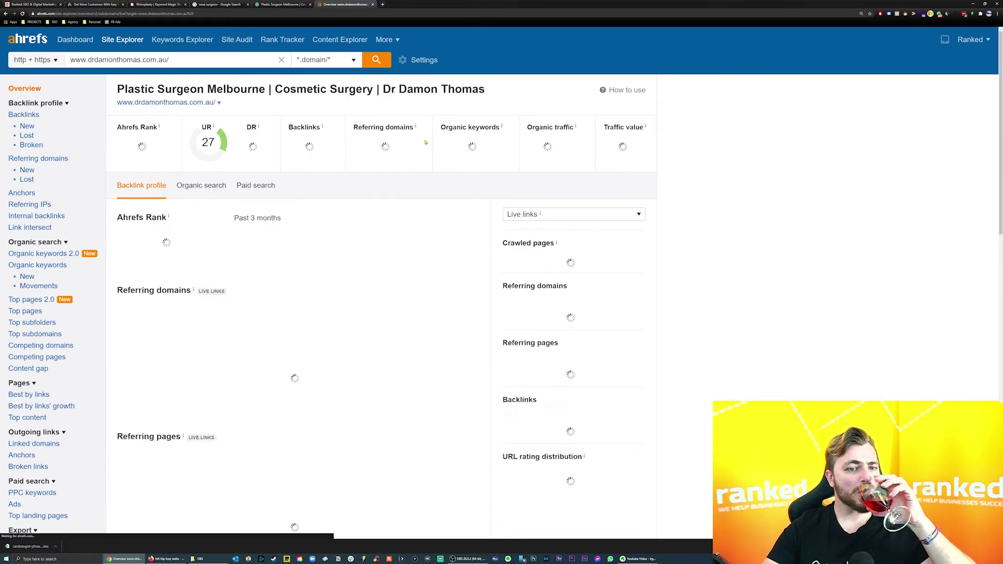
pyautogui.click(201, 185)
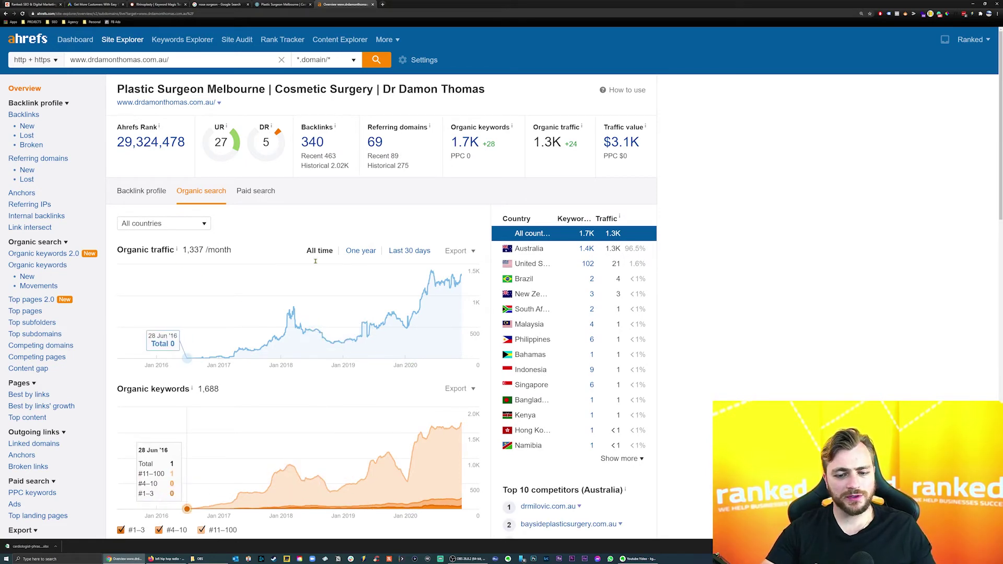
pyautogui.scroll(-6, 315, 261)
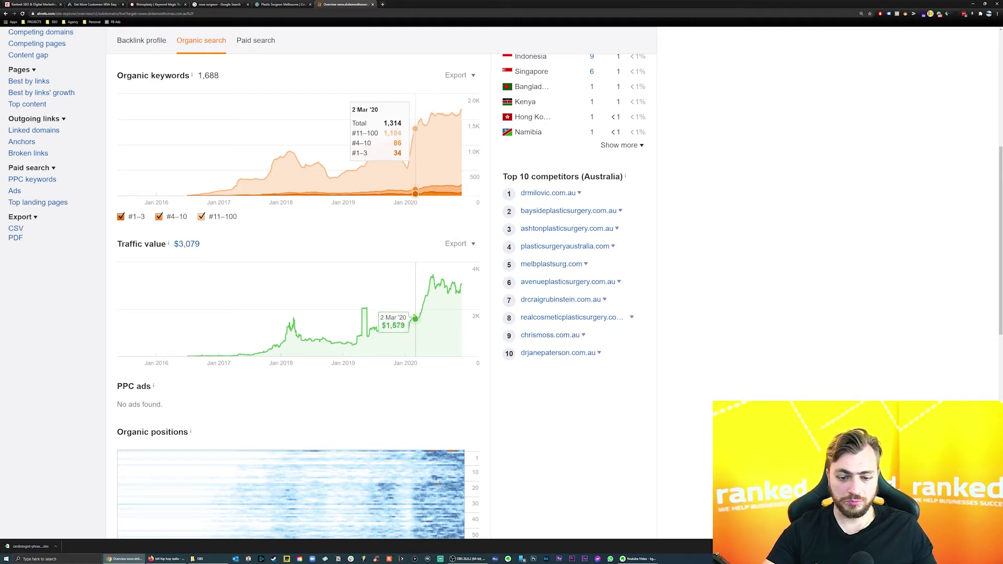
pyautogui.scroll(6, 416, 312)
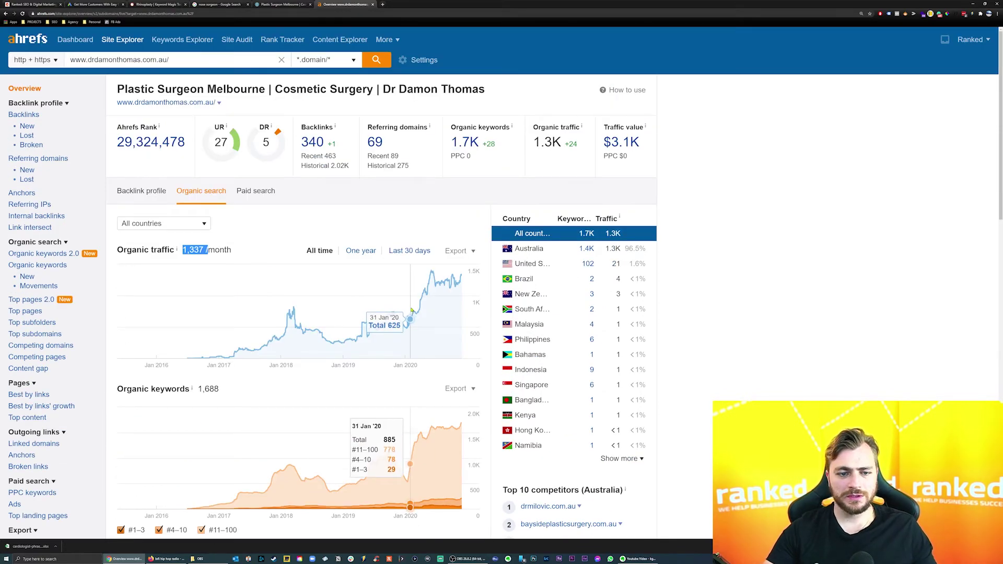
# Copy the analysed domain from Site Explorer, switch to the Youtube Video notes window and return to Ahrefs.
pyautogui.moveTo(172, 59); pyautogui.dragTo(52, 51)
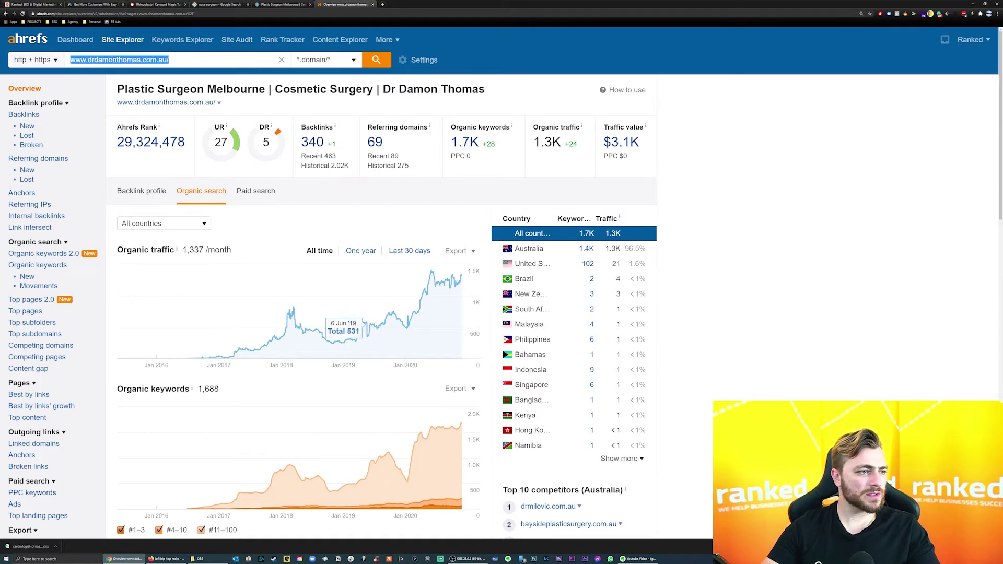
pyautogui.hotkey('ctrl', 'c')
pyautogui.hotkey('alt', 'Tab')
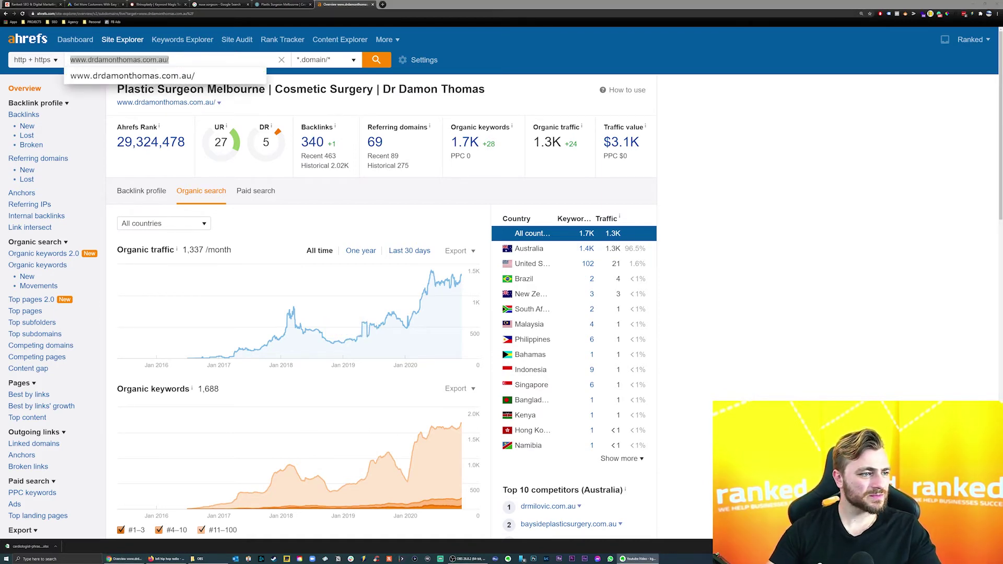
pyautogui.hotkey('alt', 'Tab')
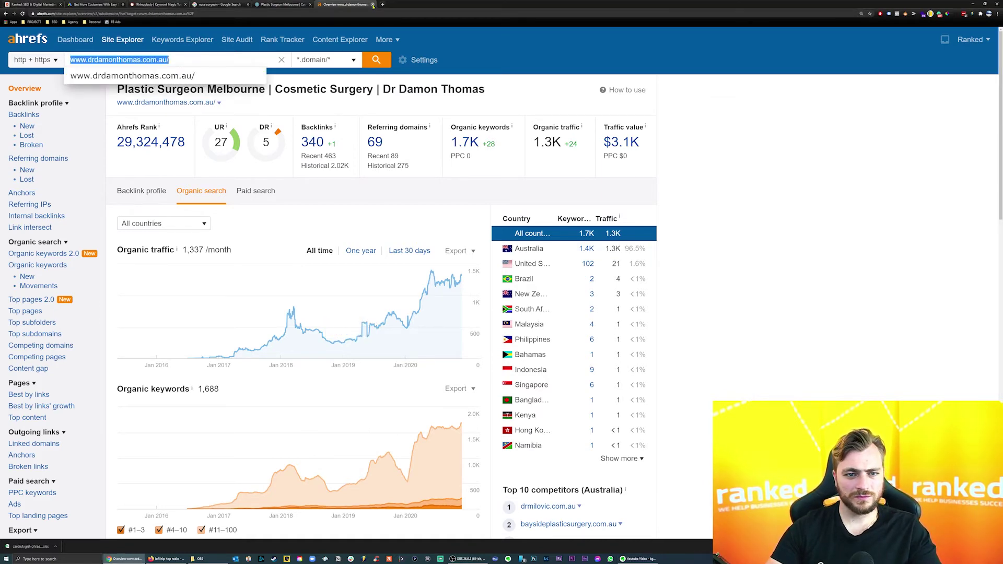
# Close the second surgeon's website and return to the nose surgeon search results.
pyautogui.click(306, 5)
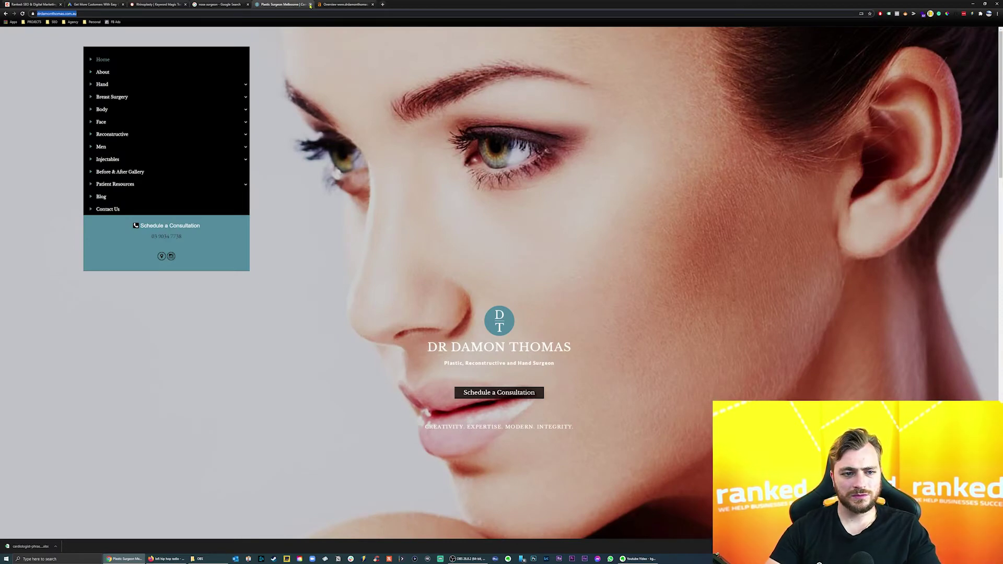
pyautogui.click(310, 5)
pyautogui.click(220, 4)
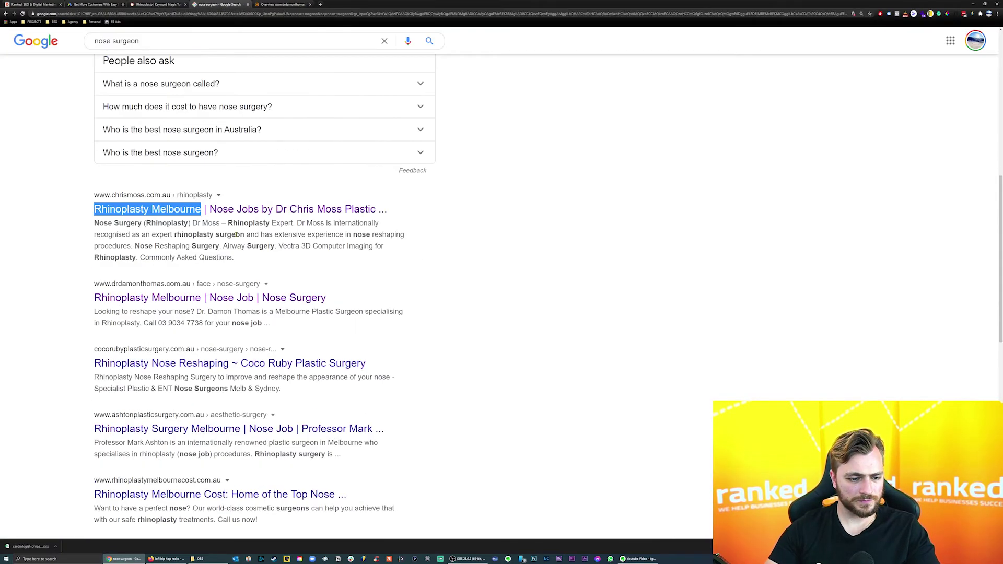
# Open the Ashton Plastic Surgery and Rhinoplasty Melbourne Cost search results in new browser tabs.
pyautogui.rightClick(147, 359)
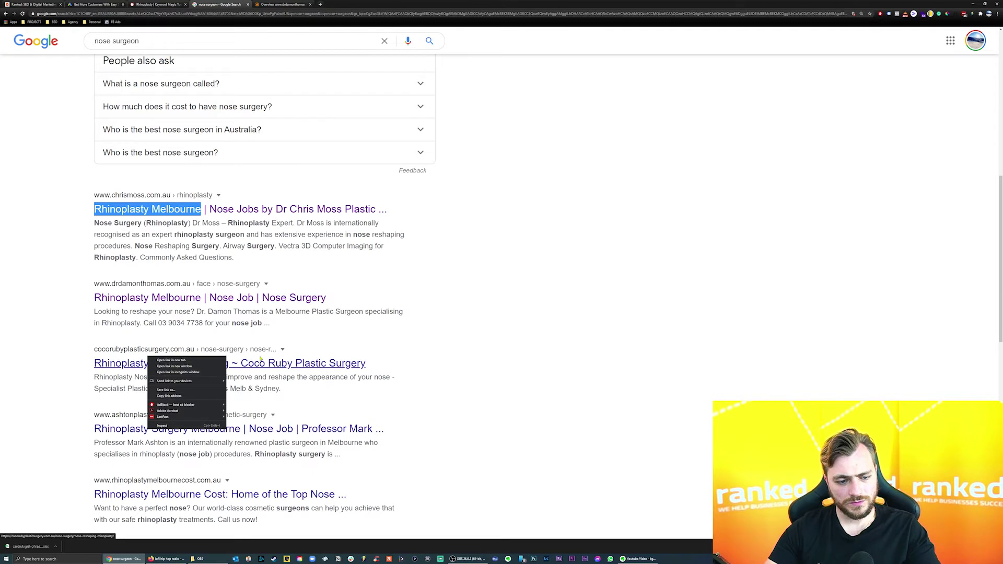
pyautogui.click(540, 355)
pyautogui.scroll(-1, 540, 355)
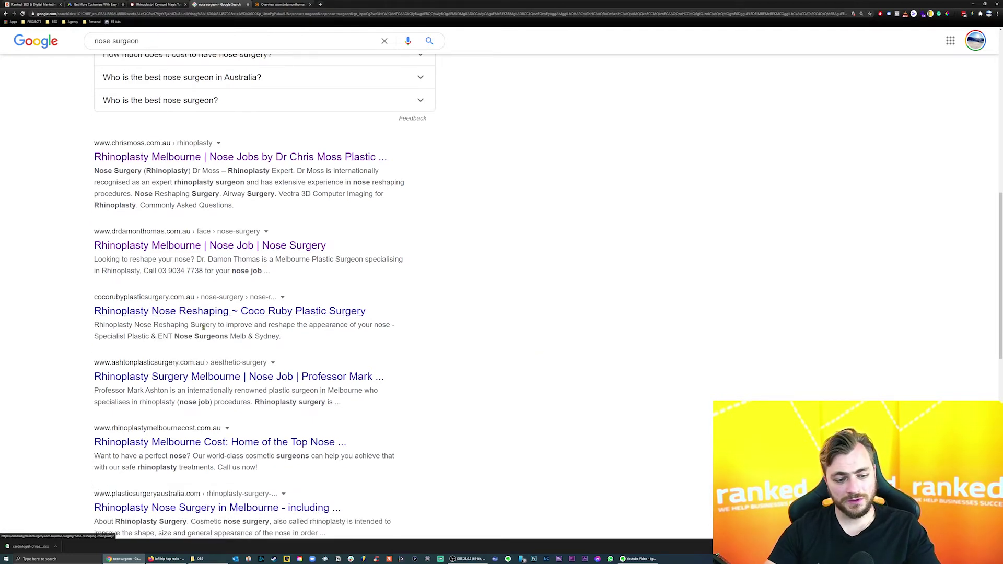
pyautogui.rightClick(149, 380)
pyautogui.click(221, 386)
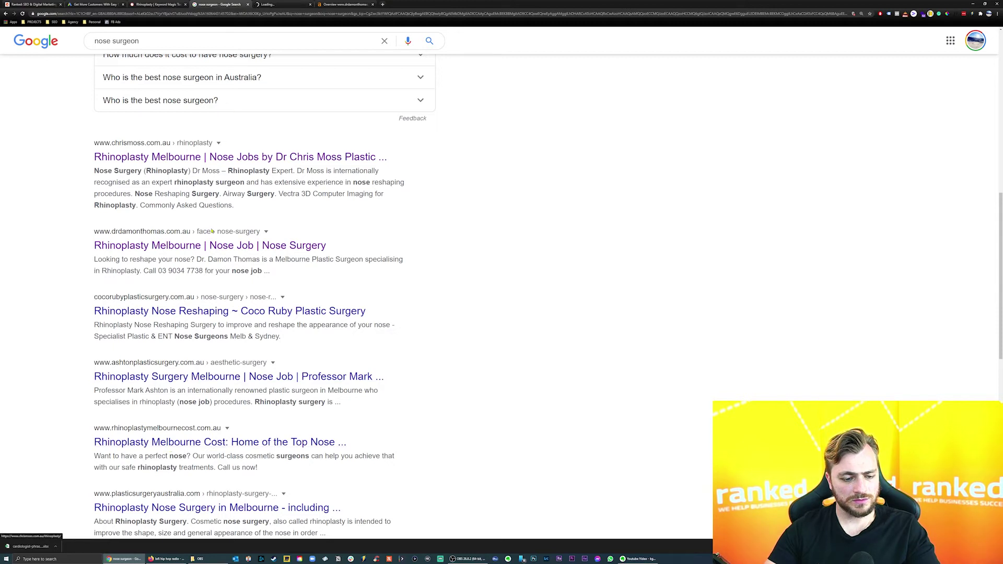
pyautogui.rightClick(161, 443)
pyautogui.click(171, 453)
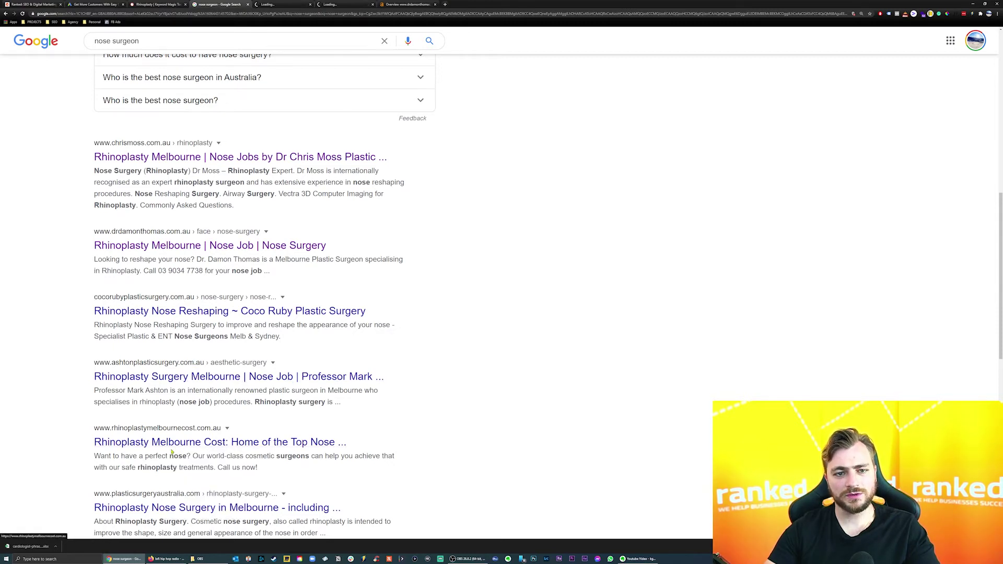
# Go to the Ashton Plastic Surgery homepage by removing the aesthetic surgery rhinoplasty path from the address.
pyautogui.click(337, 5)
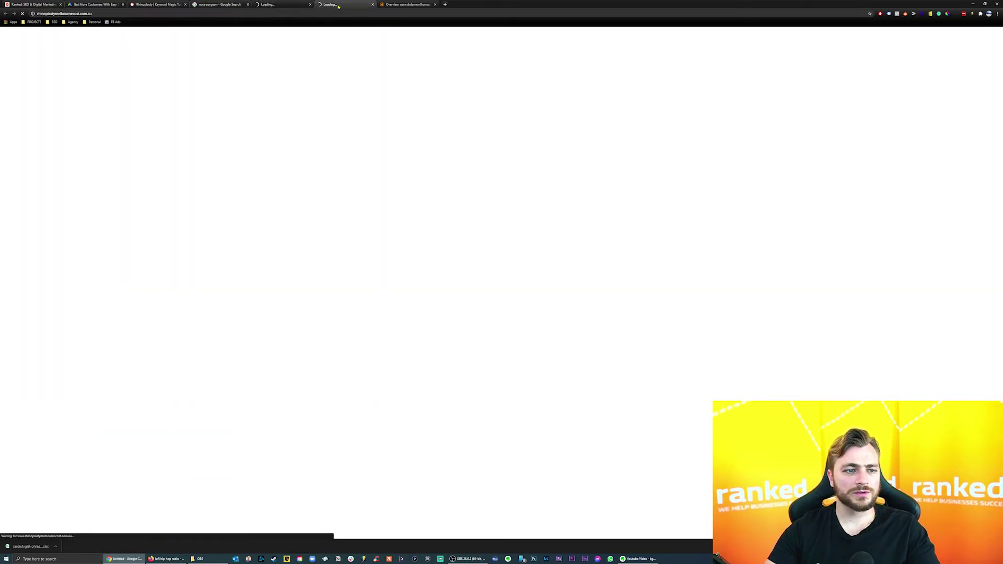
pyautogui.click(272, 5)
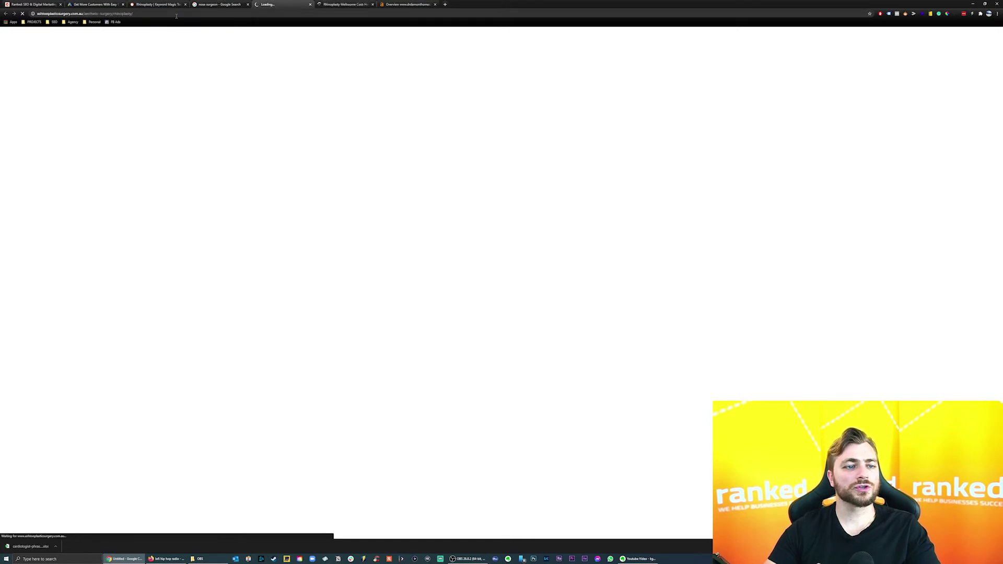
pyautogui.moveTo(177, 16); pyautogui.dragTo(80, 11)
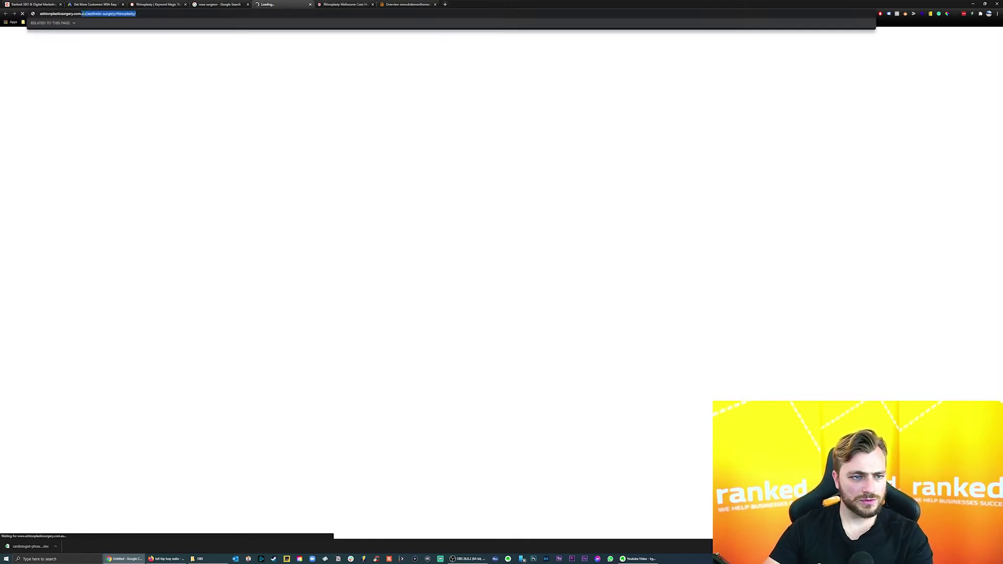
pyautogui.press('BackSpace')
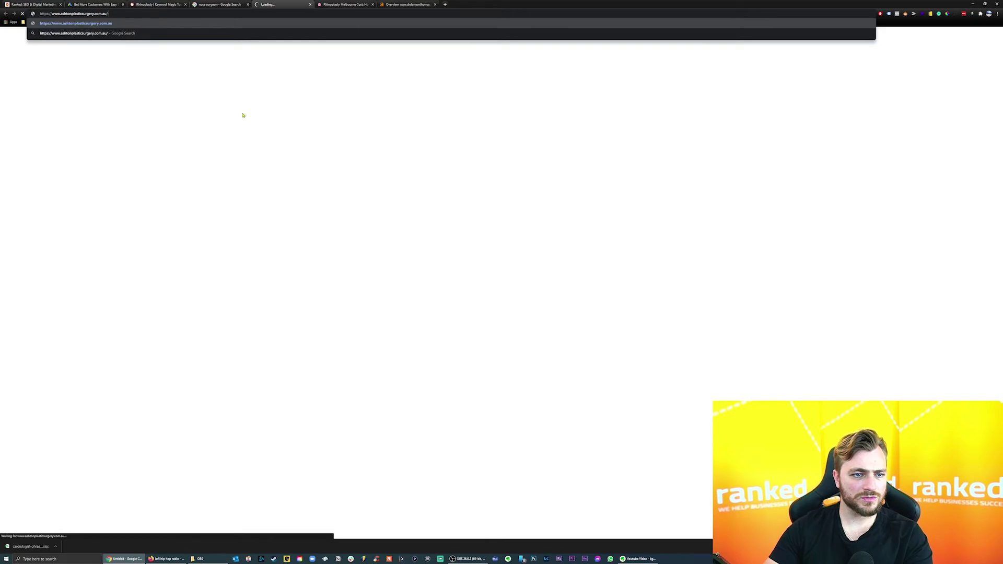
pyautogui.press('Return')
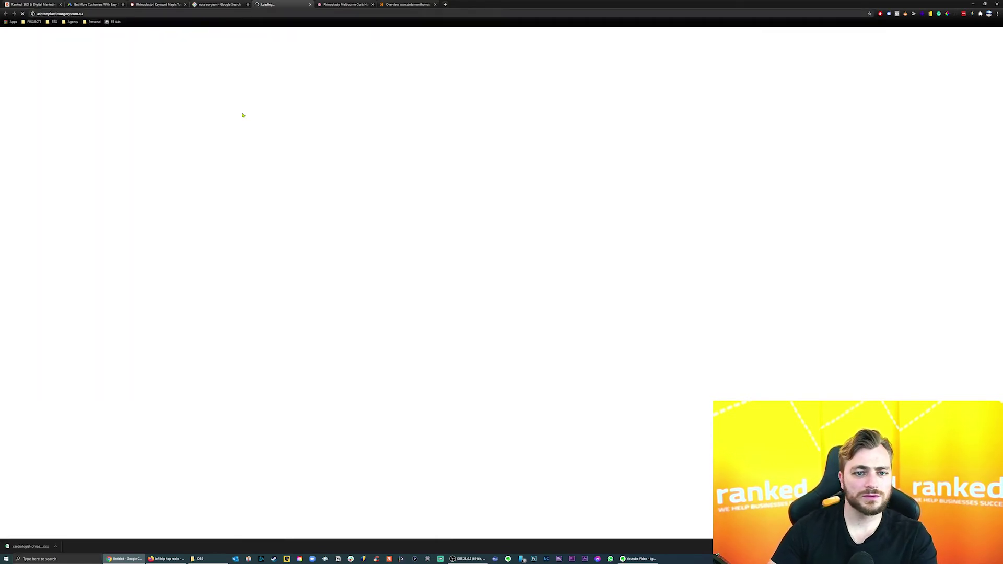
# Look over the Rhinoplasty Melbourne Cost homepage from the hero section down to the additional rhinoplasty facts.
pyautogui.click(345, 4)
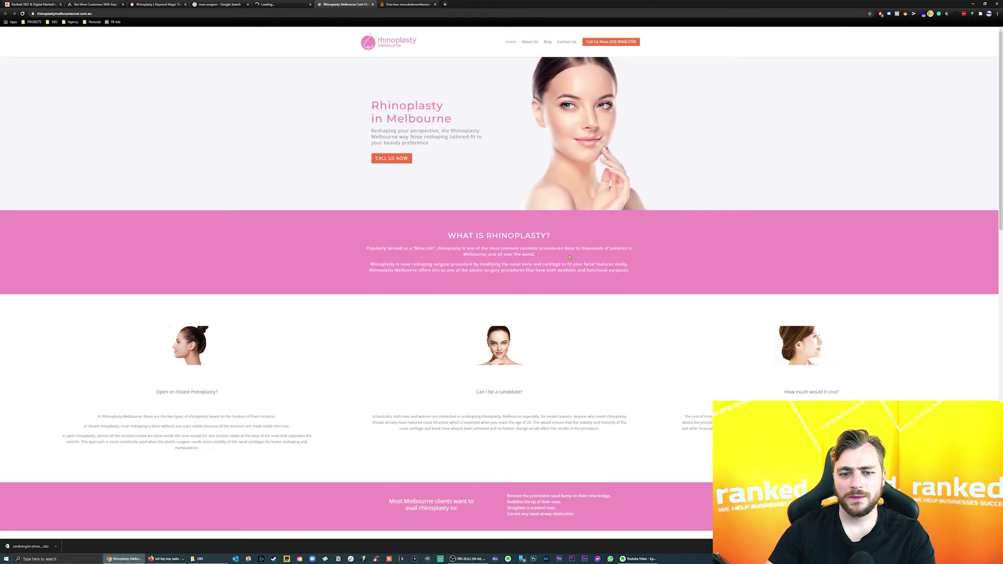
pyautogui.scroll(-15, 560, 283)
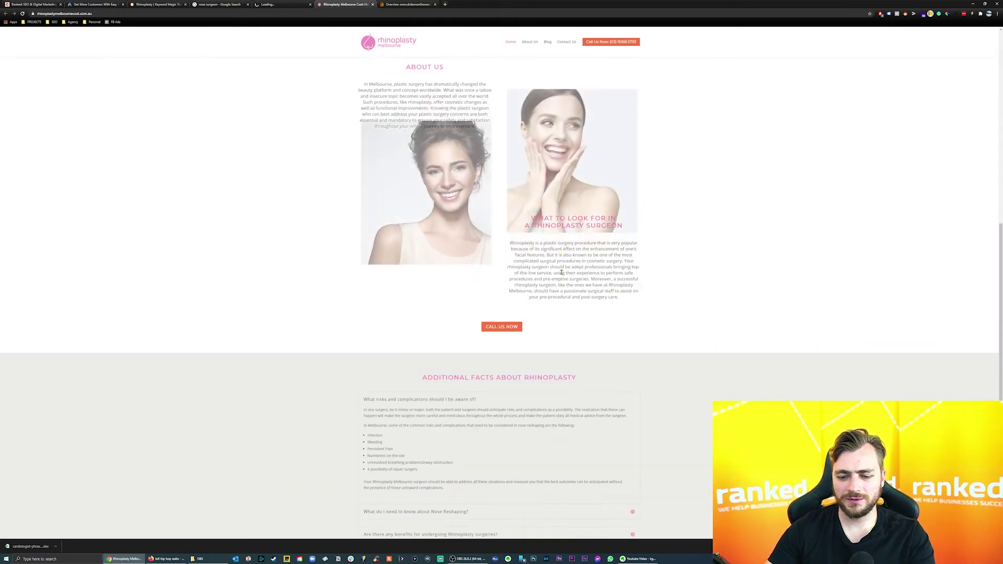
pyautogui.scroll(15, 626, 337)
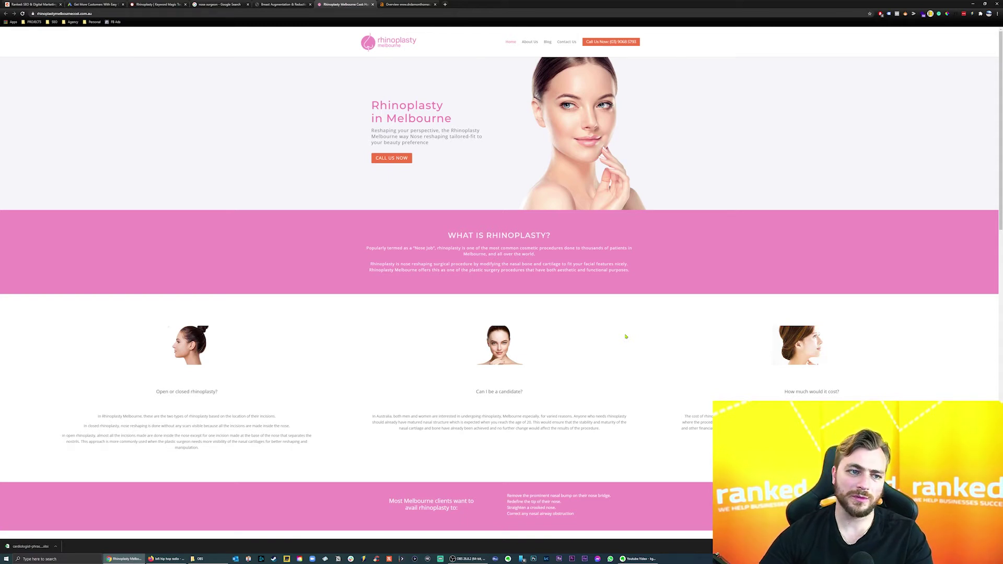
pyautogui.scroll(-1, 617, 346)
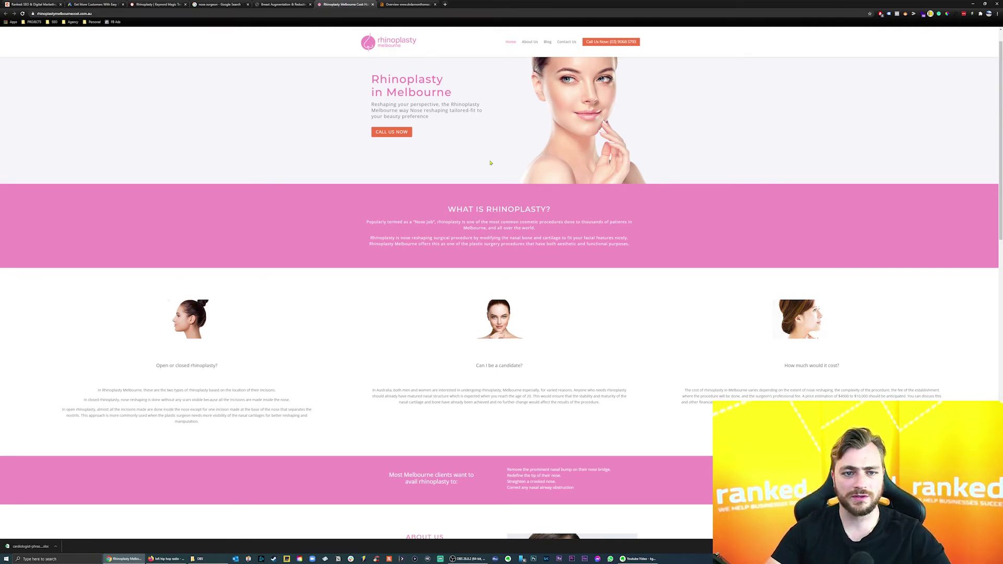
# Look over the Ashton Plastic Surgery homepage, including its procedure tiles and welcome section.
pyautogui.hotkey('ctrl', 'shift', 'Tab')
pyautogui.scroll(-7, 723, 349)
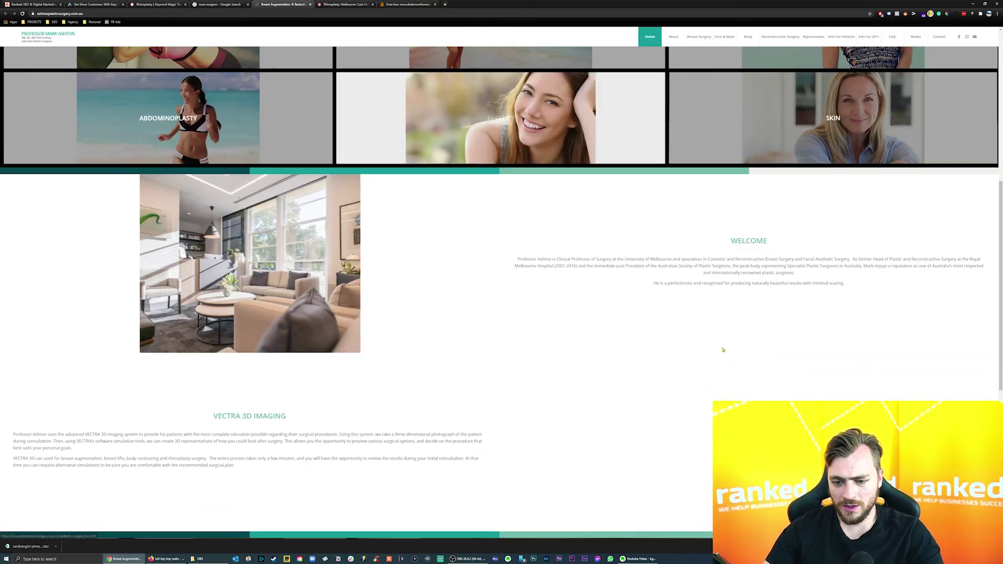
pyautogui.scroll(8, 723, 349)
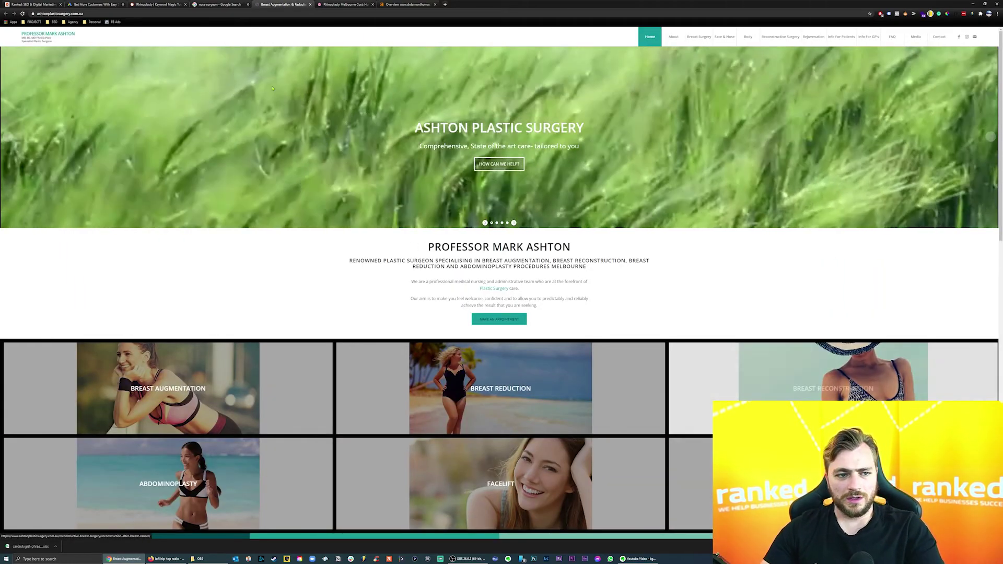
# Copy the Ashton Plastic Surgery homepage address and enter it as the target in Ahrefs Site Explorer.
pyautogui.hotkey('ctrl', 'l')
pyautogui.hotkey('ctrl', 'c')
pyautogui.click(406, 6)
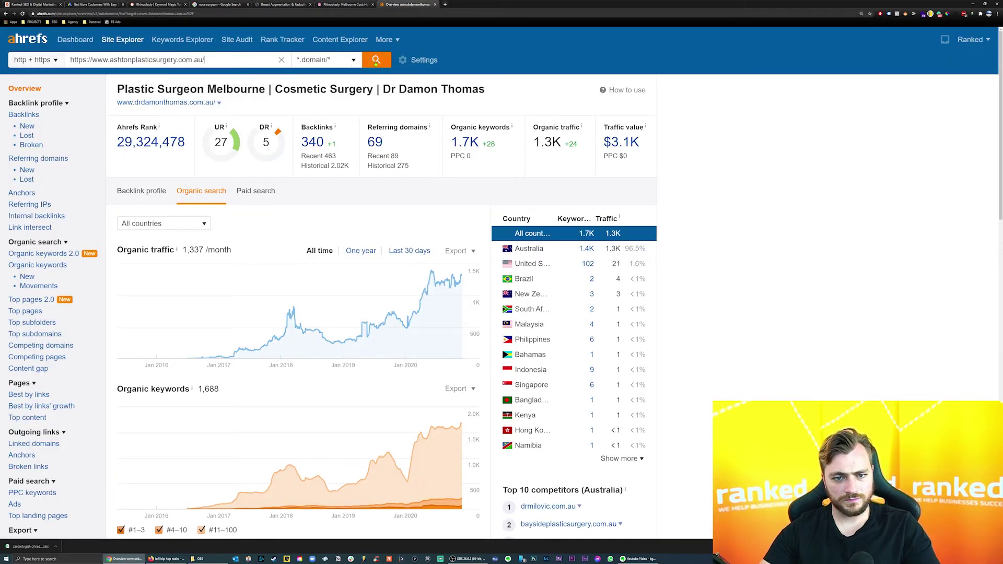
# Return to the Ashton Plastic Surgery homepage, reduce its page zoom and compare it with the Rhinoplasty Melbourne Cost site.
pyautogui.hotkey('ctrl', 'shift', 'Tab')
pyautogui.hotkey('ctrl', 'shift', 'Tab')
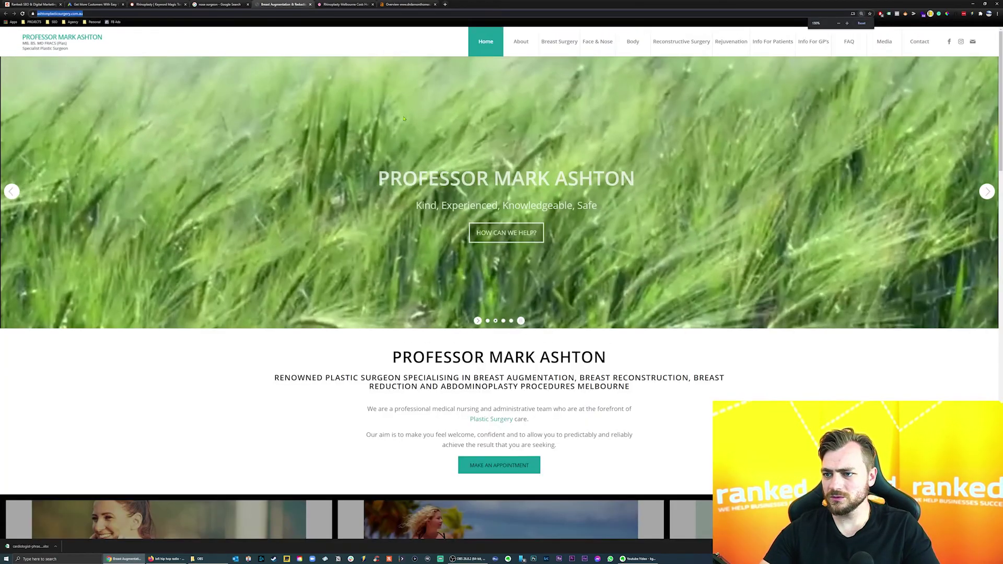
pyautogui.hotkey('ctrl', '-')
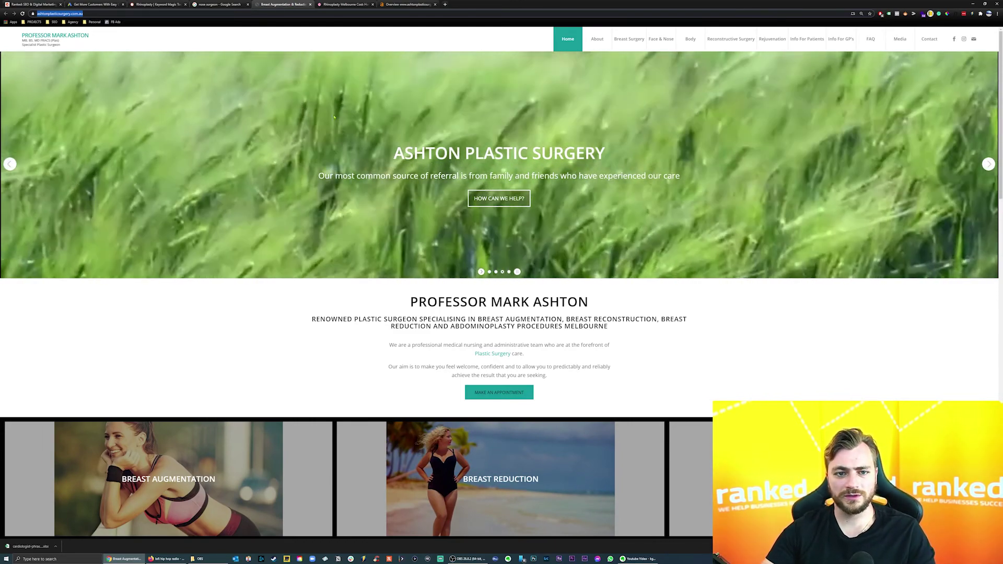
pyautogui.hotkey('ctrl', 'Tab')
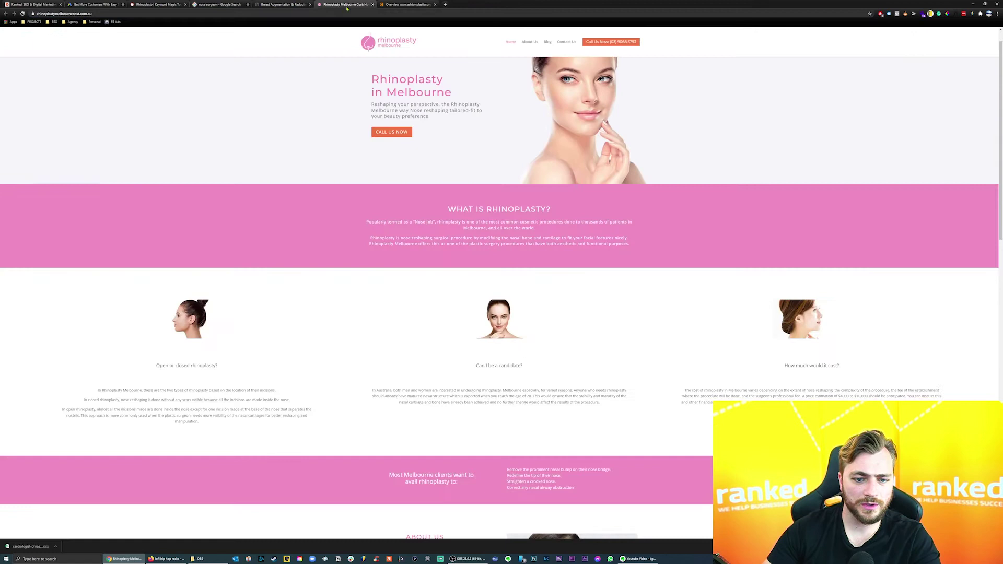
pyautogui.click(406, 5)
pyautogui.click(203, 59)
pyautogui.hotkey('ctrl', 'v')
pyautogui.hotkey('ctrl', 'a')
pyautogui.press('Return')
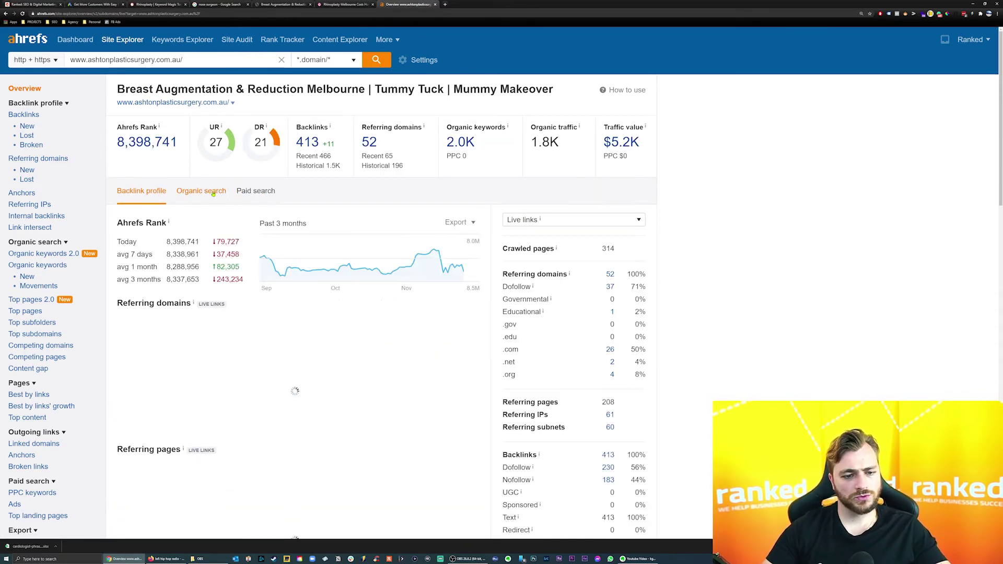
pyautogui.click(202, 190)
pyautogui.moveTo(449, 273)
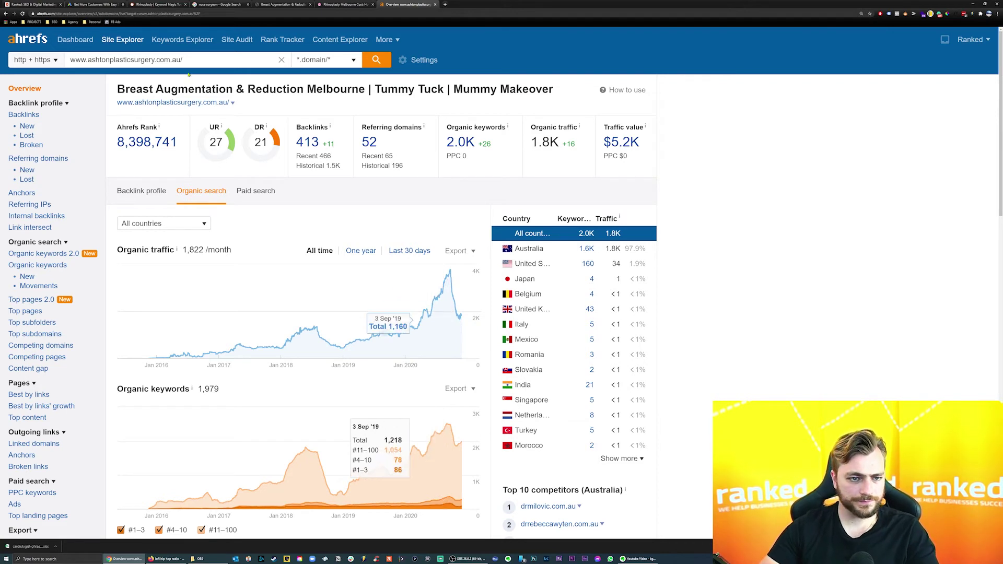
# Select the analysed Ashton domain in Site Explorer and close the Ashton Plastic Surgery website.
pyautogui.click(126, 60)
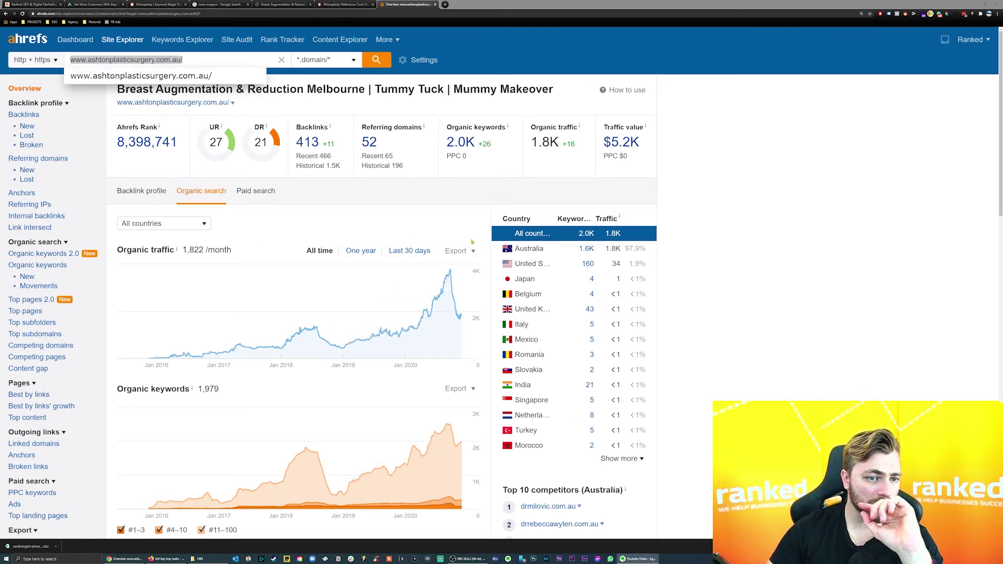
pyautogui.click(304, 6)
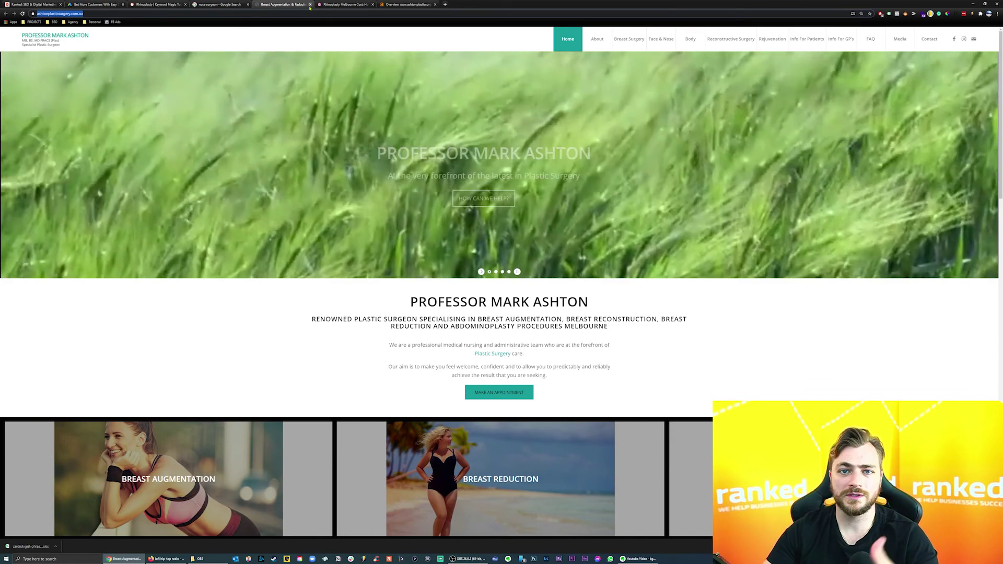
pyautogui.click(310, 5)
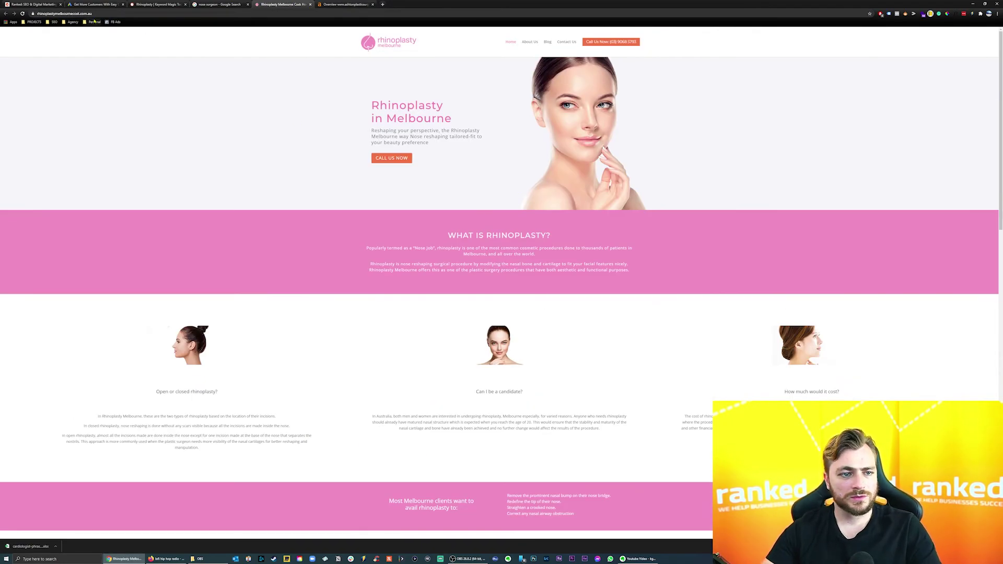
pyautogui.click(358, 13)
pyautogui.hotkey('ctrl', 'c')
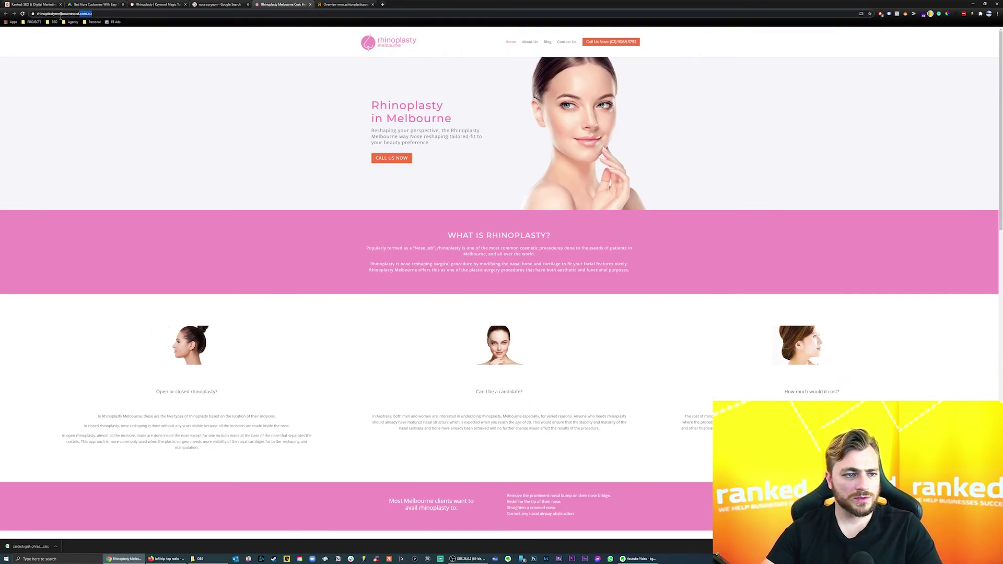
pyautogui.click(345, 4)
pyautogui.click(173, 59)
pyautogui.hotkey('ctrl', 'v')
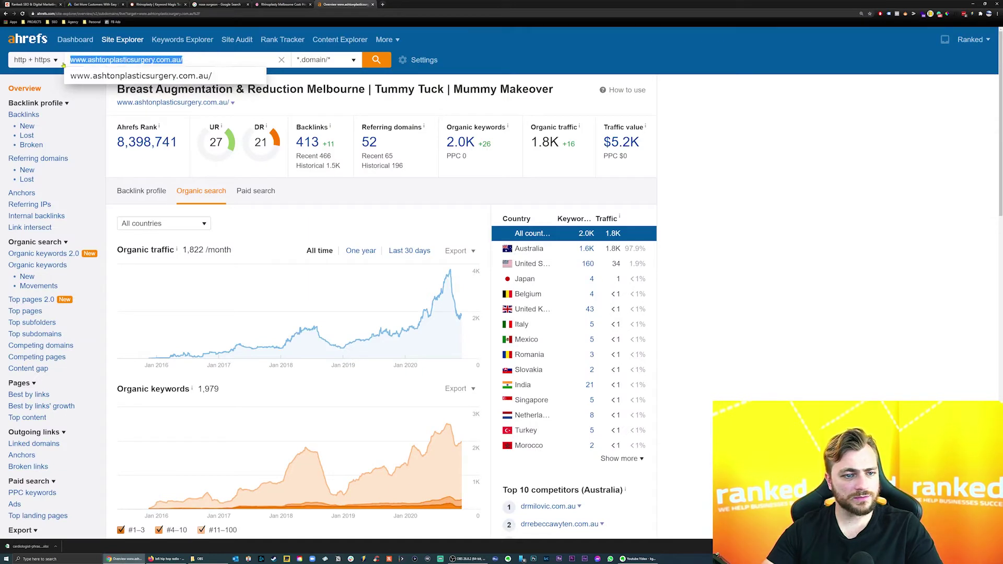
pyautogui.click(378, 66)
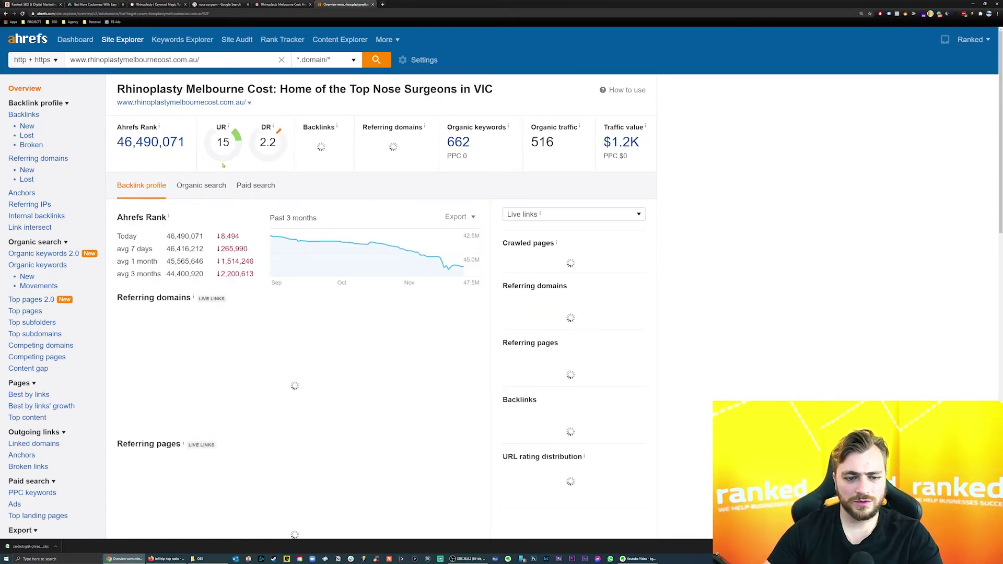
# Examine the Rhinoplasty Melbourne Cost organic search report: traffic, keyword and traffic value charts, organic positions and top five organic keywords.
pyautogui.click(199, 186)
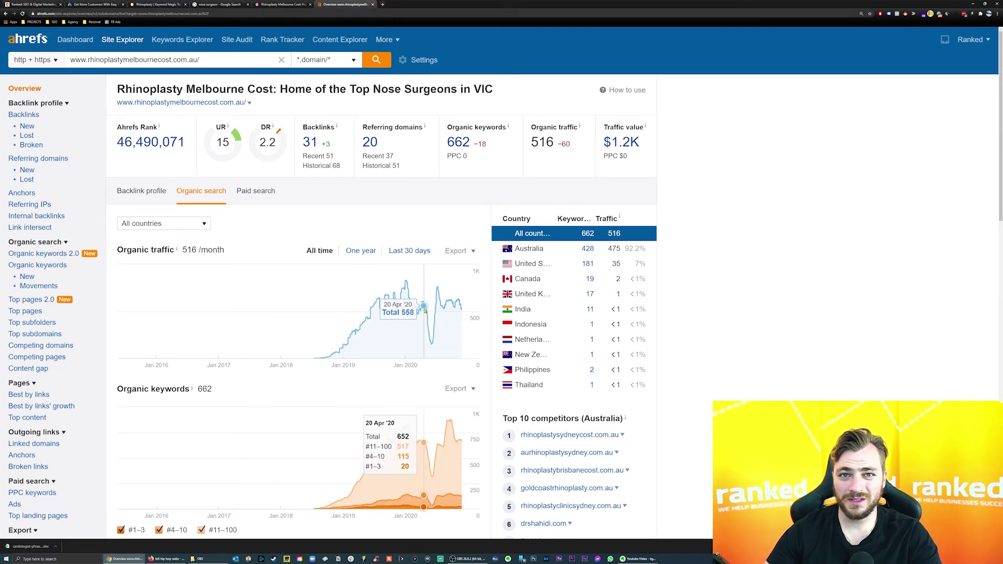
pyautogui.scroll(-3, 425, 311)
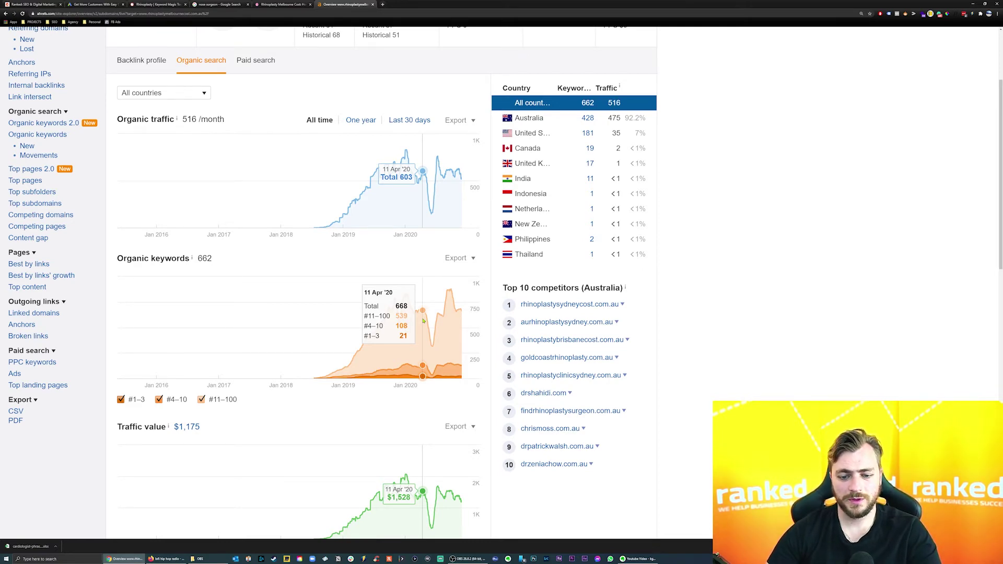
pyautogui.scroll(-6, 423, 321)
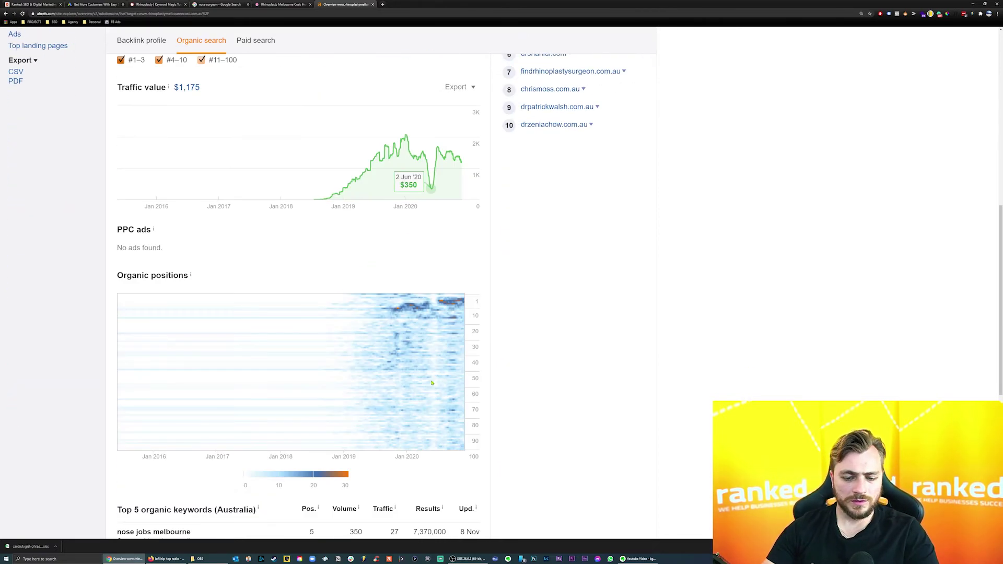
pyautogui.scroll(-2, 432, 383)
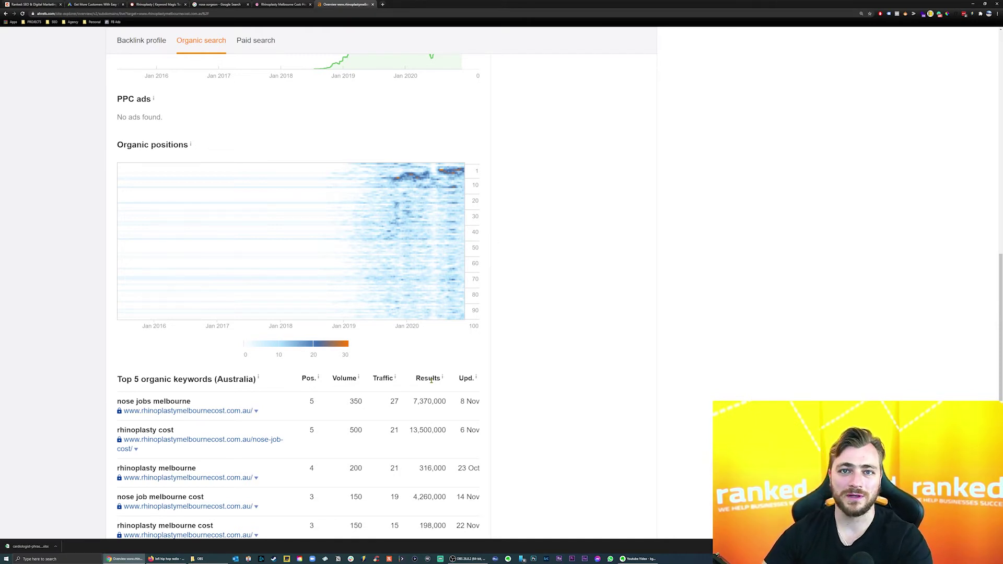
pyautogui.scroll(6, 431, 381)
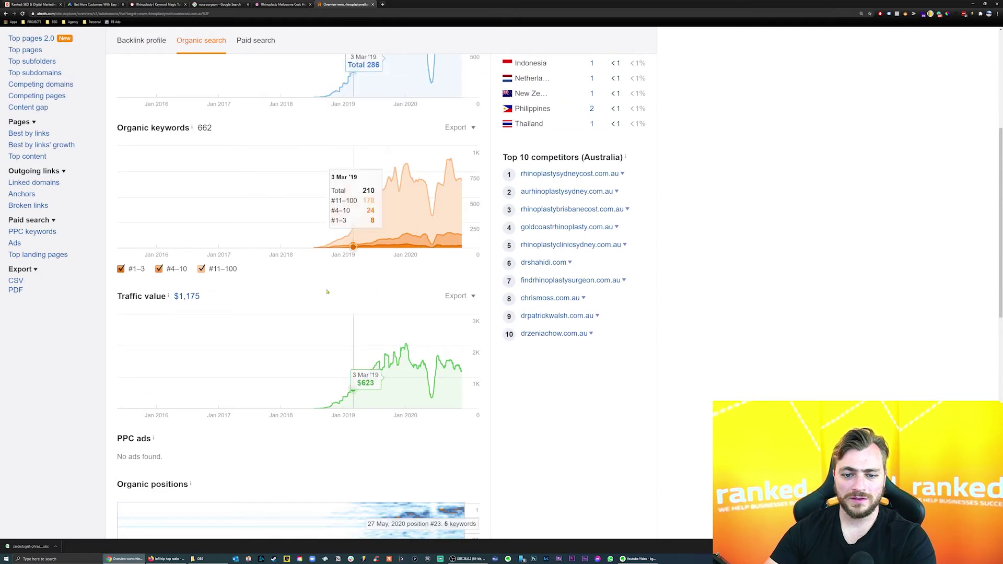
pyautogui.scroll(2, 431, 186)
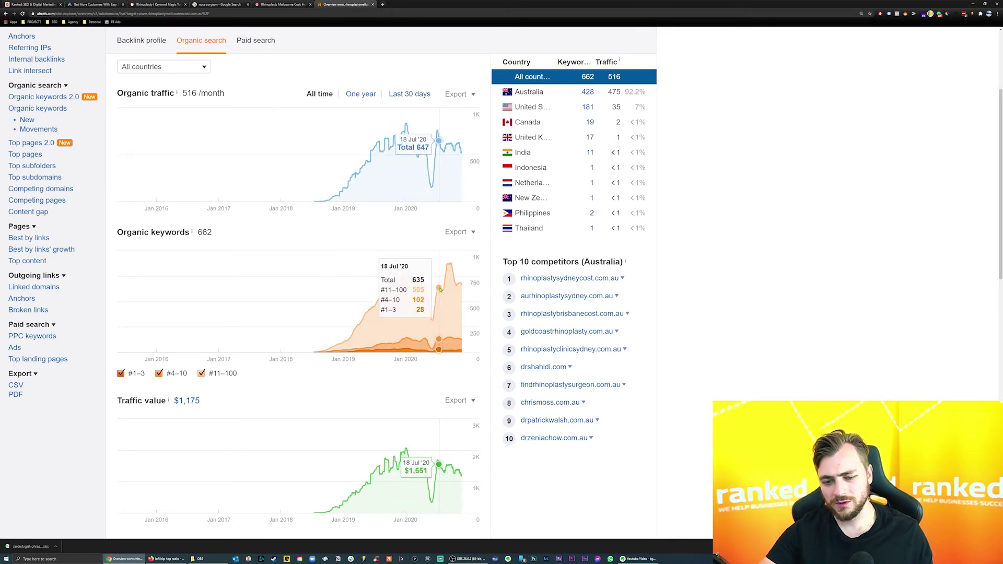
pyautogui.scroll(-6, 445, 292)
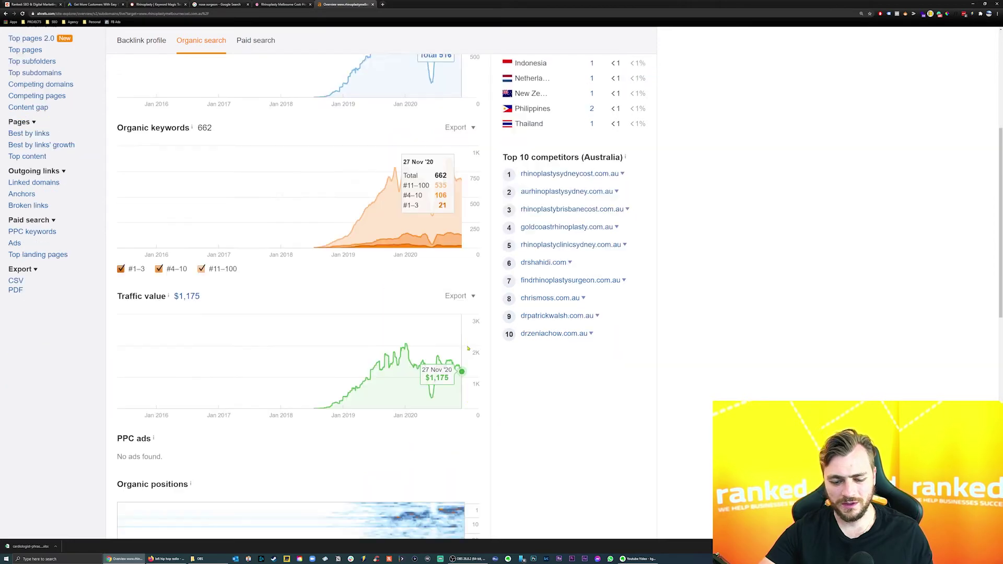
pyautogui.scroll(-3, 402, 413)
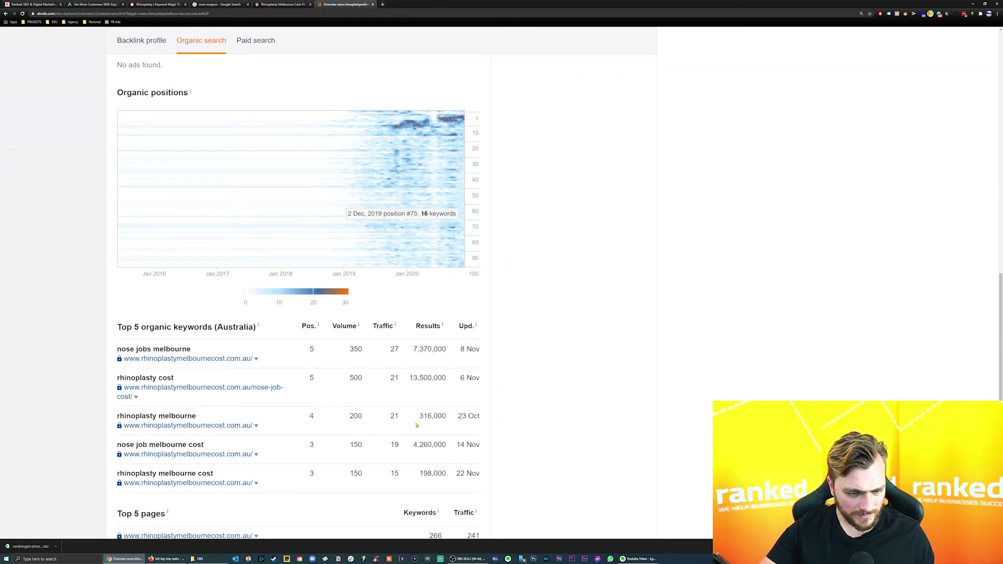
pyautogui.scroll(15, 416, 426)
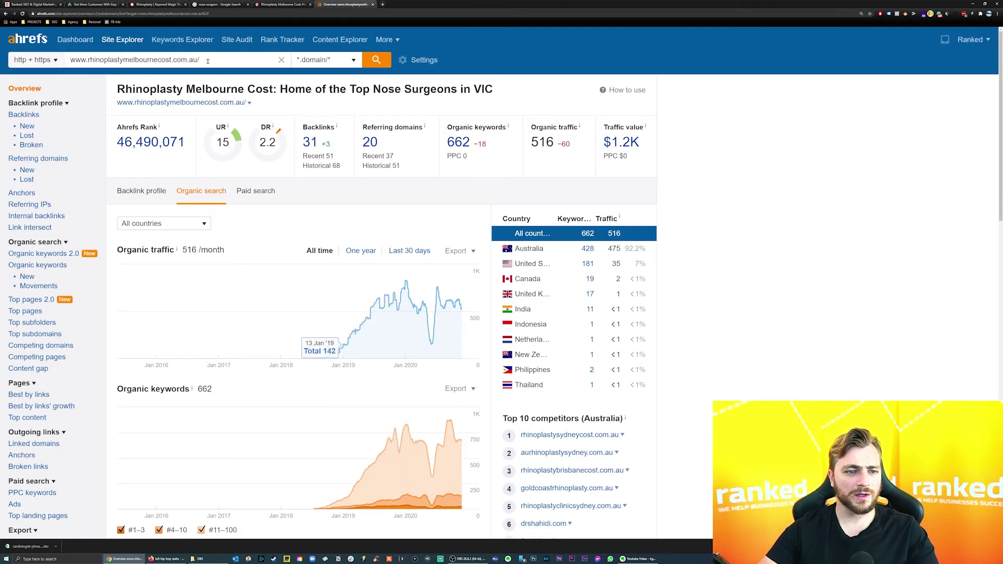
# Select the analysed rhinoplastymelbournecost.com.au domain in Site Explorer, switch to the Youtube Video notes window and return to Ahrefs.
pyautogui.moveTo(207, 61); pyautogui.dragTo(68, 61)
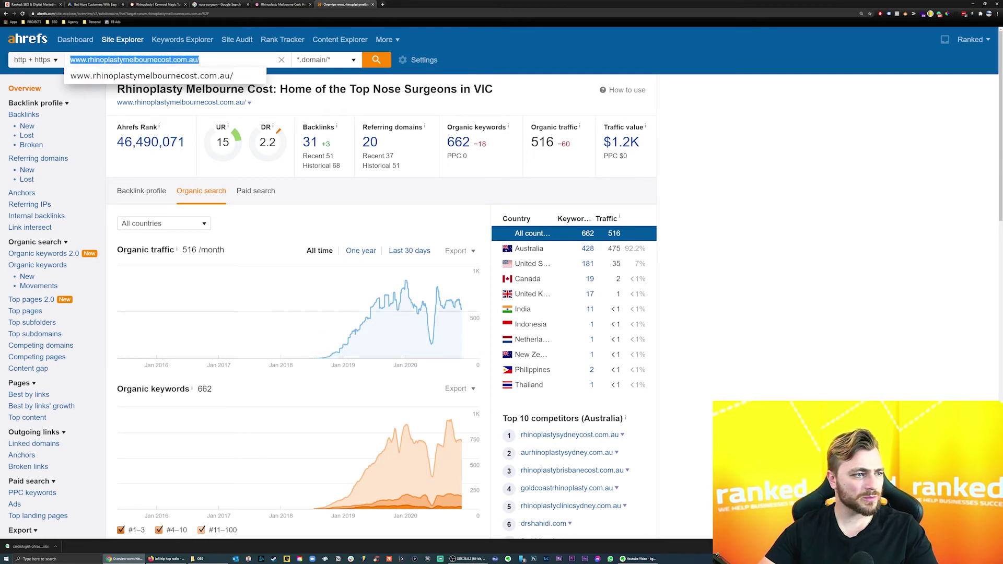
pyautogui.hotkey('alt', 'Tab')
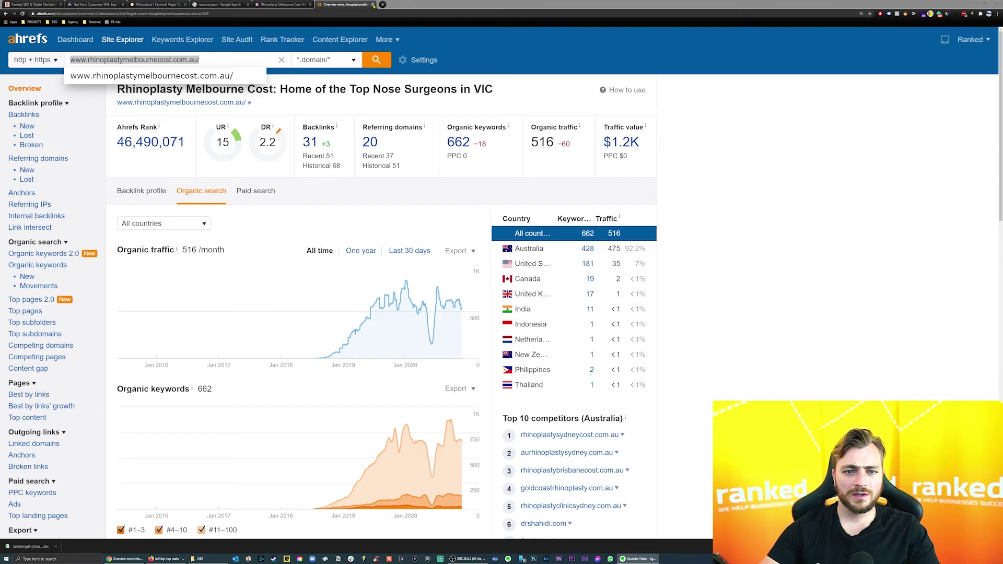
pyautogui.hotkey('alt', 'Tab')
# Close the Rhinoplasty Melbourne Cost website and return to the nose surgeon search results.
pyautogui.click(282, 4)
pyautogui.click(310, 4)
pyautogui.click(233, 4)
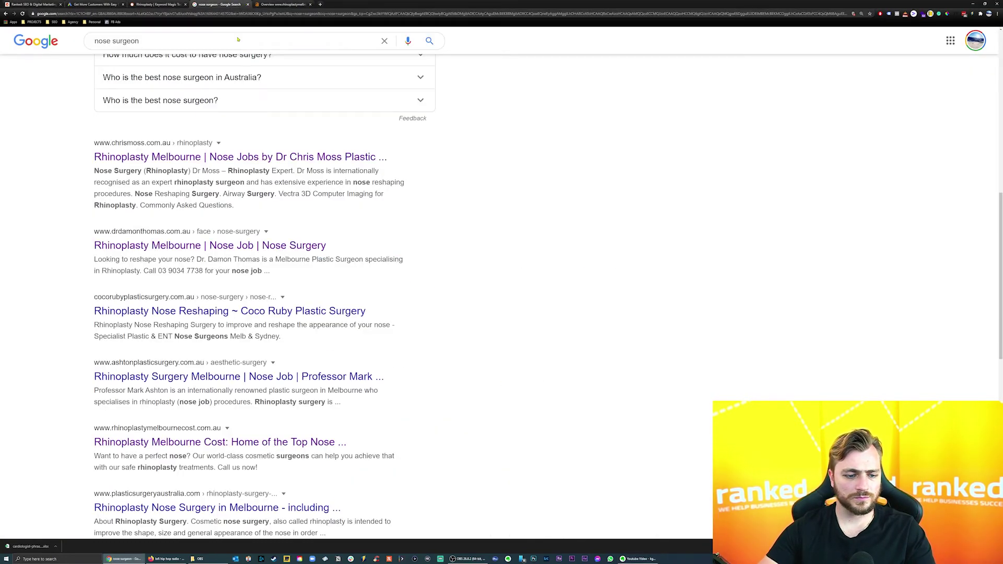
# Open the plasticsurgeryaustralia.com result for Rhinoplasty Nose Surgery in Melbourne in a new browser tab and switch to it.
pyautogui.scroll(-2, 197, 216)
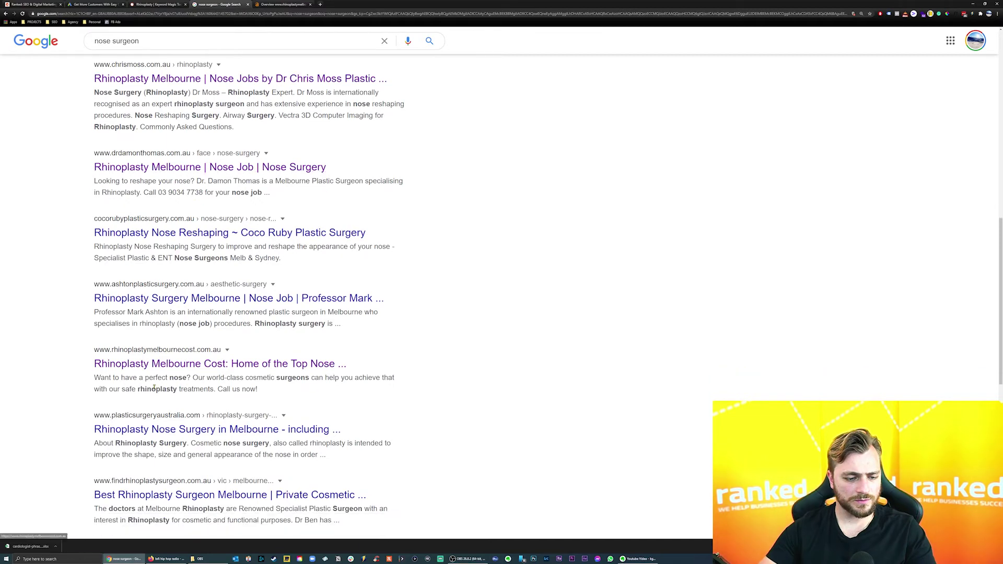
pyautogui.rightClick(139, 430)
pyautogui.click(168, 434)
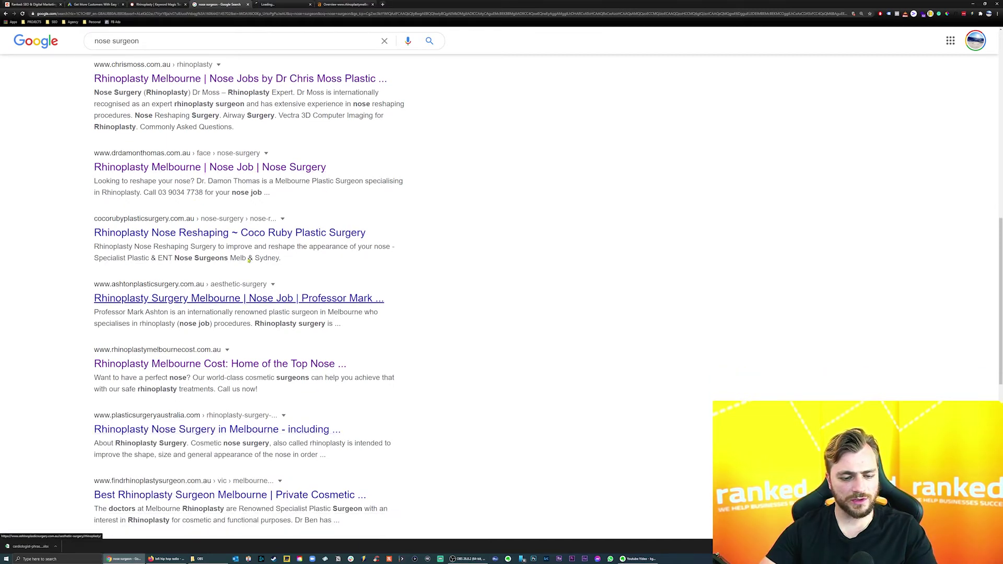
pyautogui.click(277, 4)
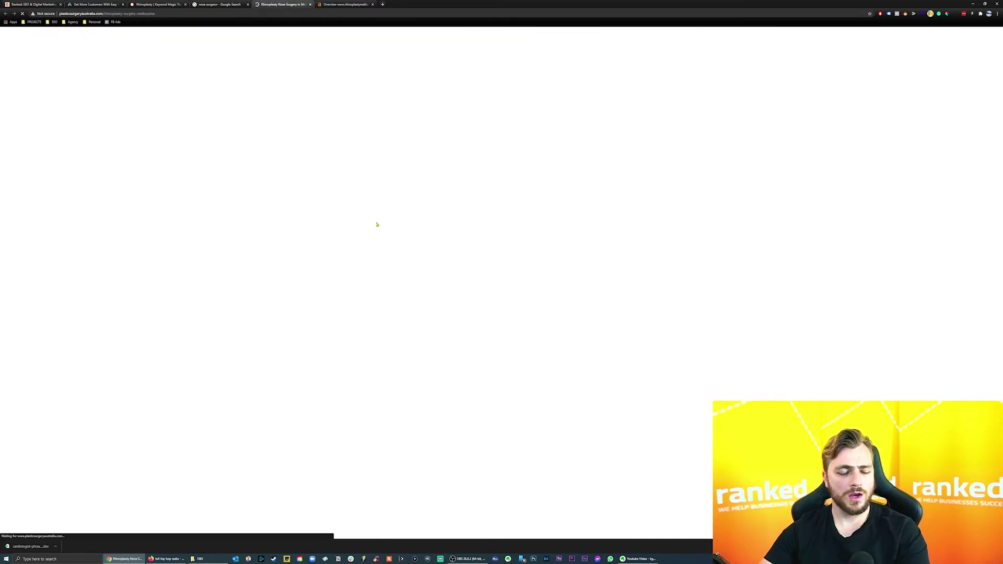
# Go to the plasticsurgeryaustralia.com homepage by removing the rhinoplasty surgery path from the address, and look over the page.
pyautogui.moveTo(163, 13); pyautogui.dragTo(106, 15)
pyautogui.press('BackSpace')
pyautogui.press('Return')
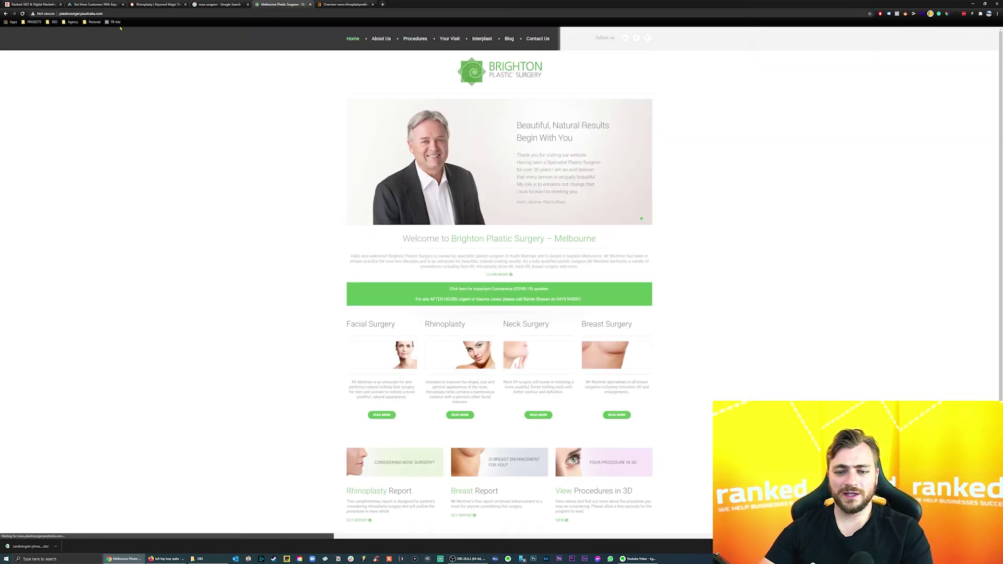
pyautogui.scroll(-3, 676, 211)
pyautogui.scroll(3, 723, 352)
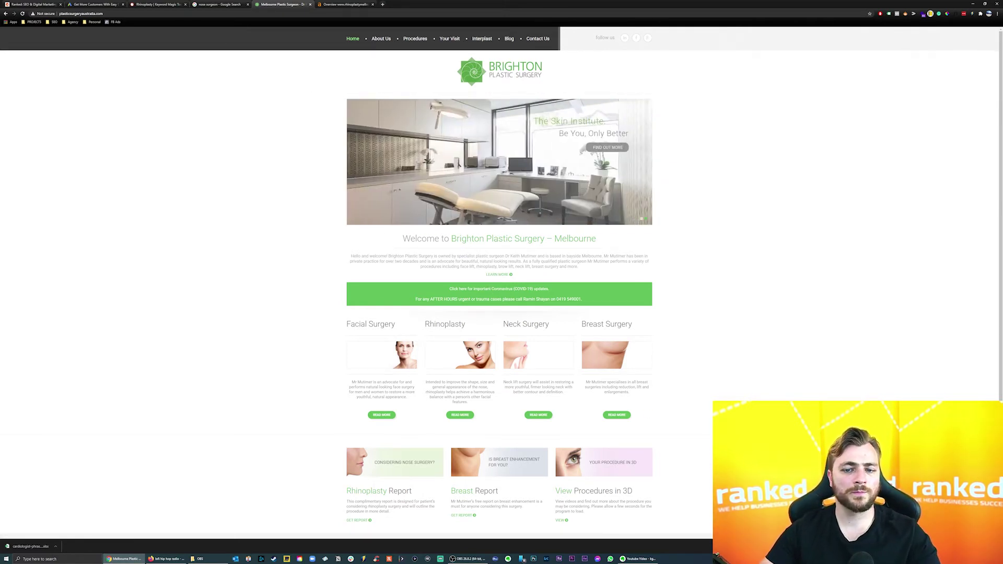
# Recheck the nose surgeon search results, return to the Brighton Plastic Surgery website and view its connection security details.
pyautogui.click(213, 5)
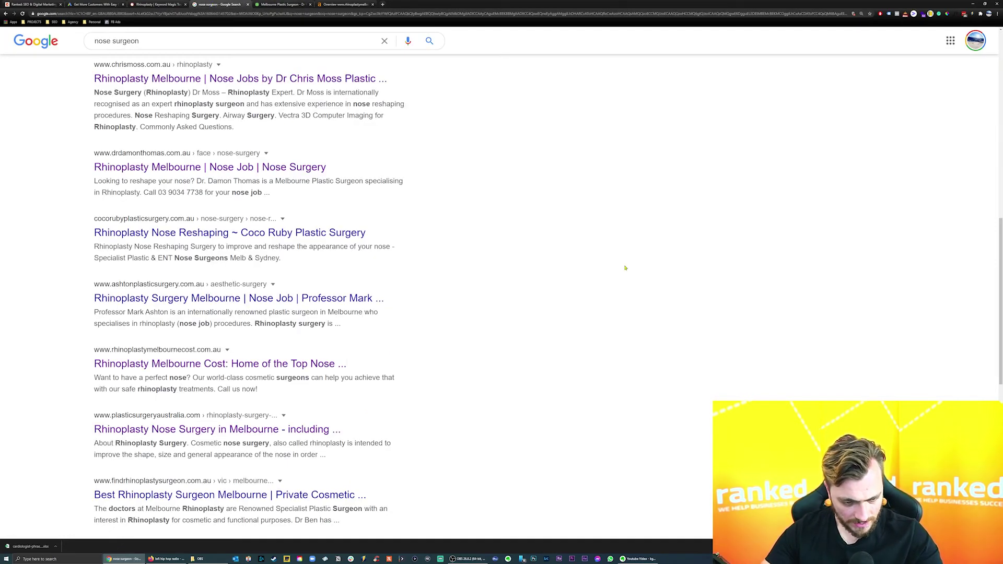
pyautogui.scroll(10, 625, 268)
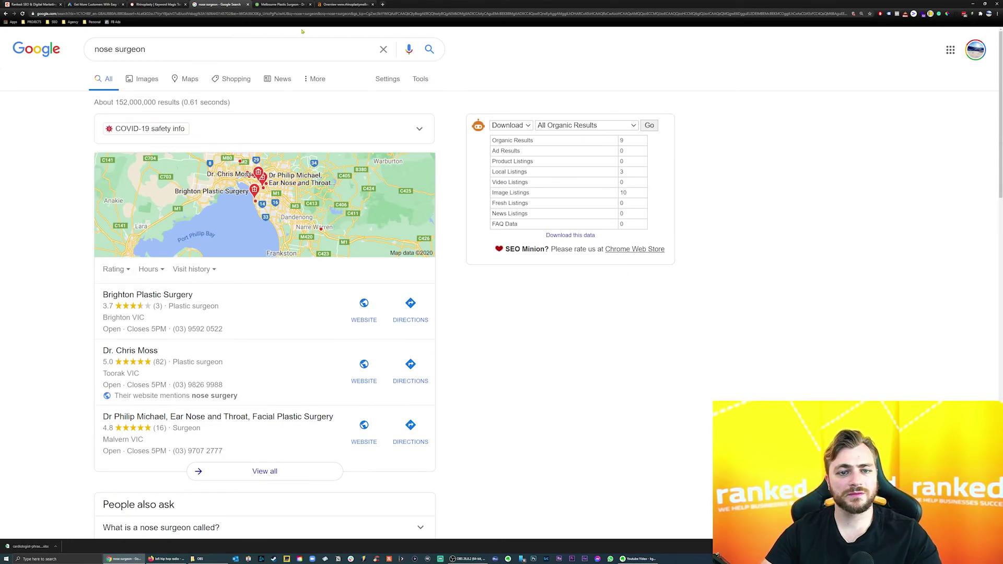
pyautogui.click(282, 4)
pyautogui.click(46, 13)
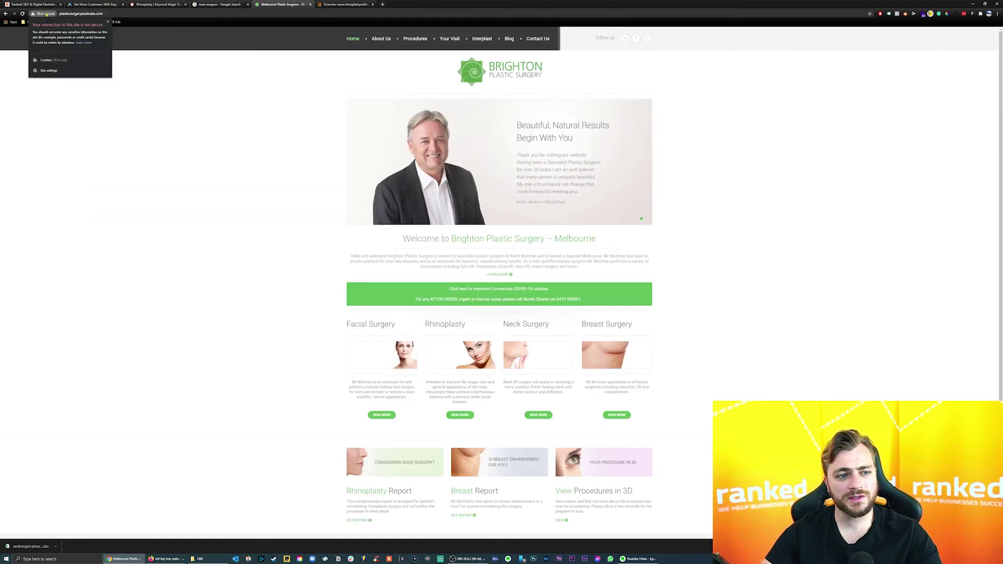
pyautogui.click(210, 167)
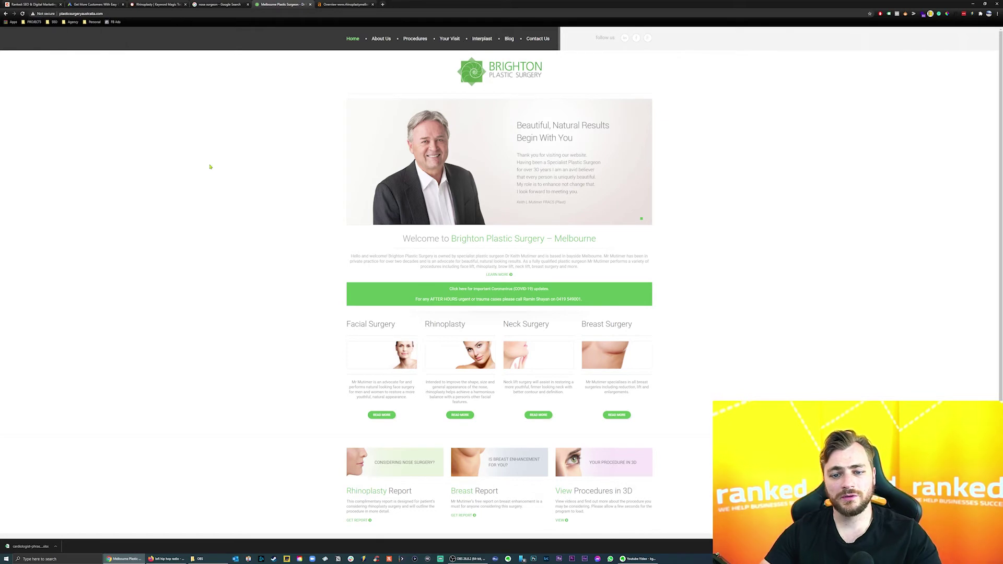
# Enlarge the Brighton Plastic Surgery homepage and look over its welcome text, procedure sections and report offers.
pyautogui.hotkey('ctrl', '+')
pyautogui.hotkey('ctrl', '+')
pyautogui.hotkey('ctrl', '+')
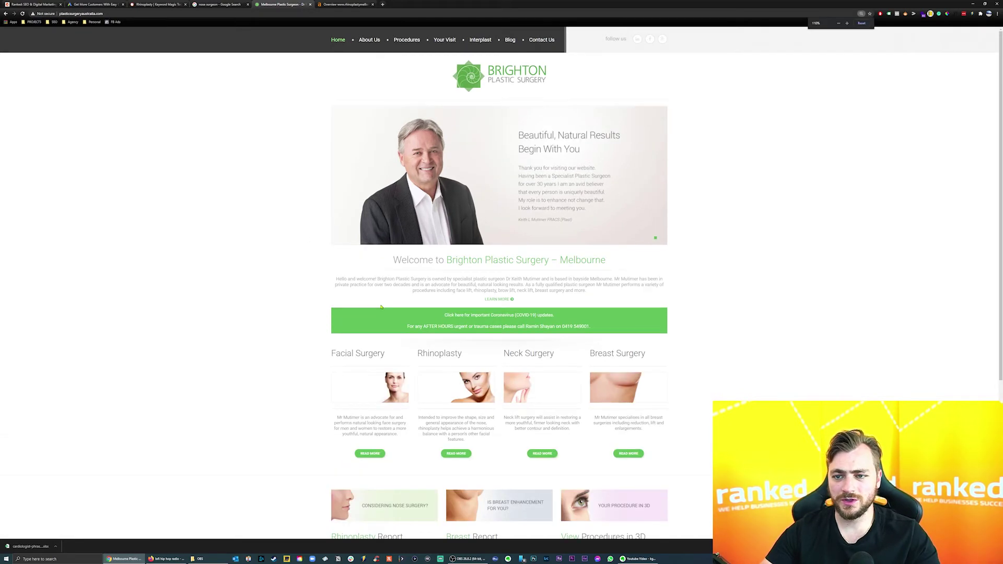
pyautogui.scroll(-6, 734, 336)
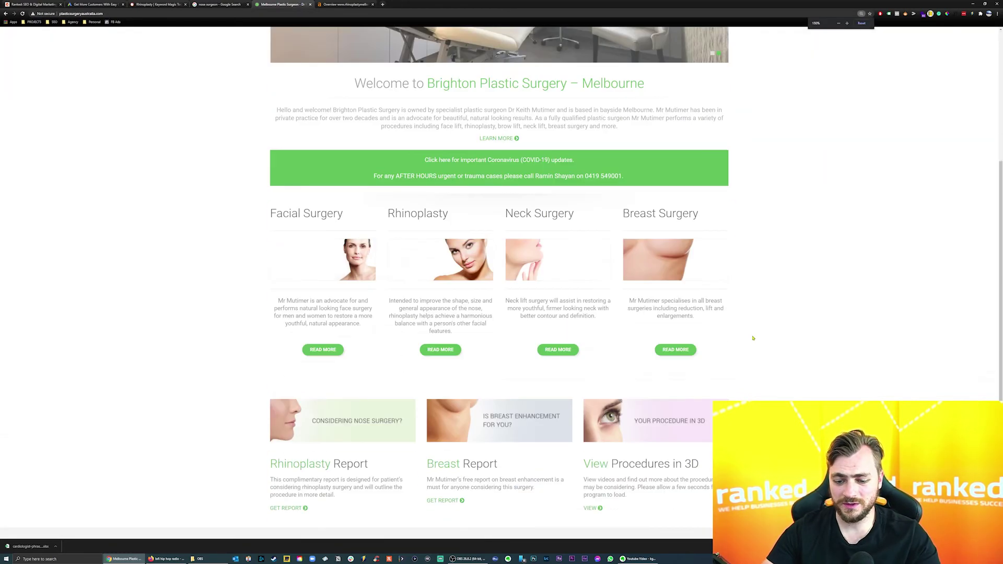
pyautogui.scroll(6, 734, 336)
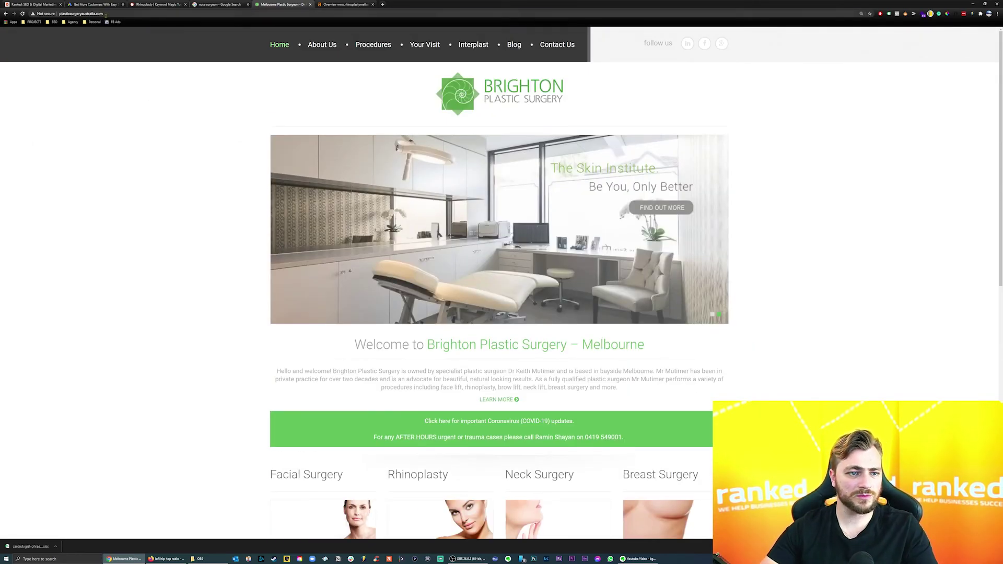
pyautogui.click(345, 4)
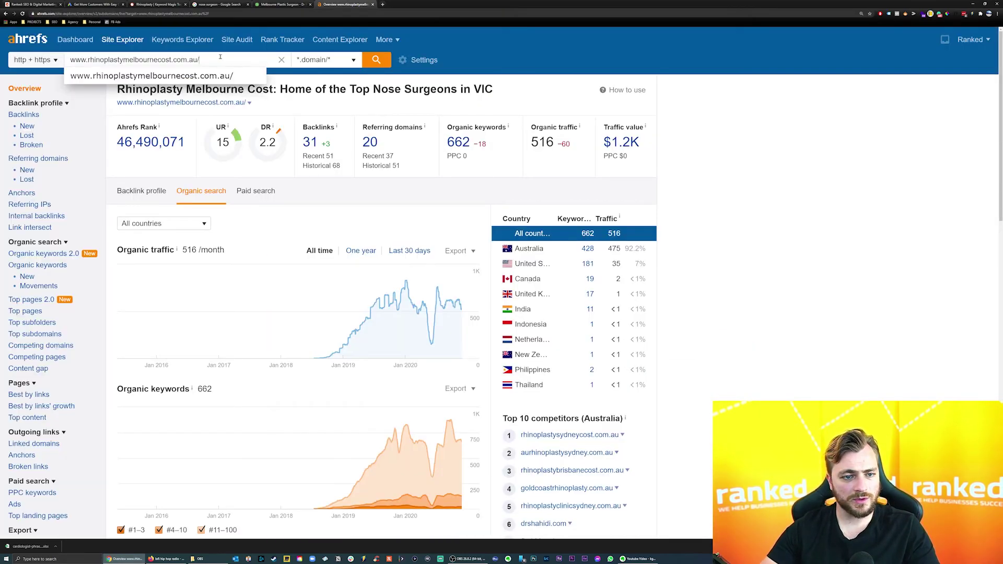
pyautogui.write('www.plasticsurgeryaustralia.com/')
pyautogui.click(377, 60)
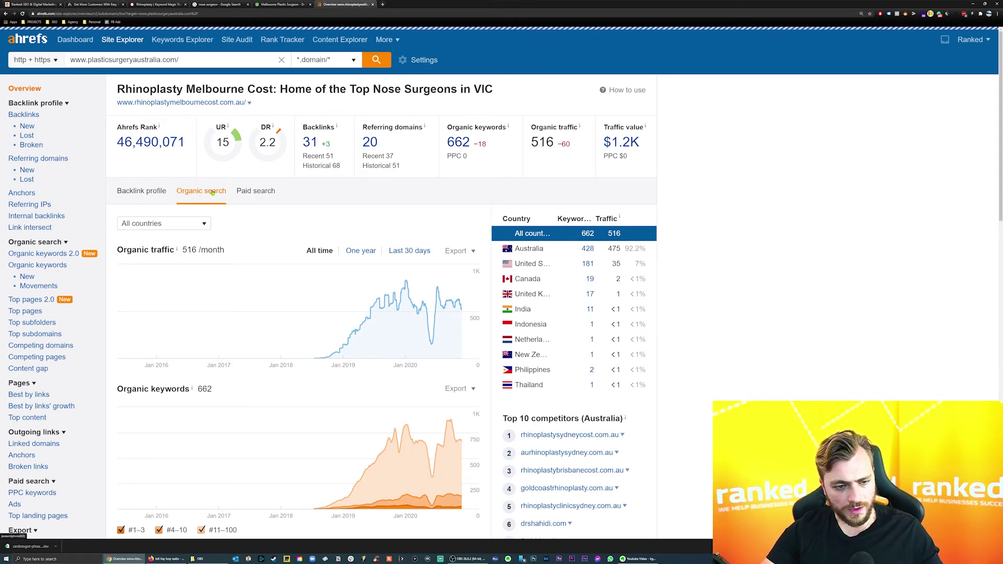
pyautogui.click(212, 193)
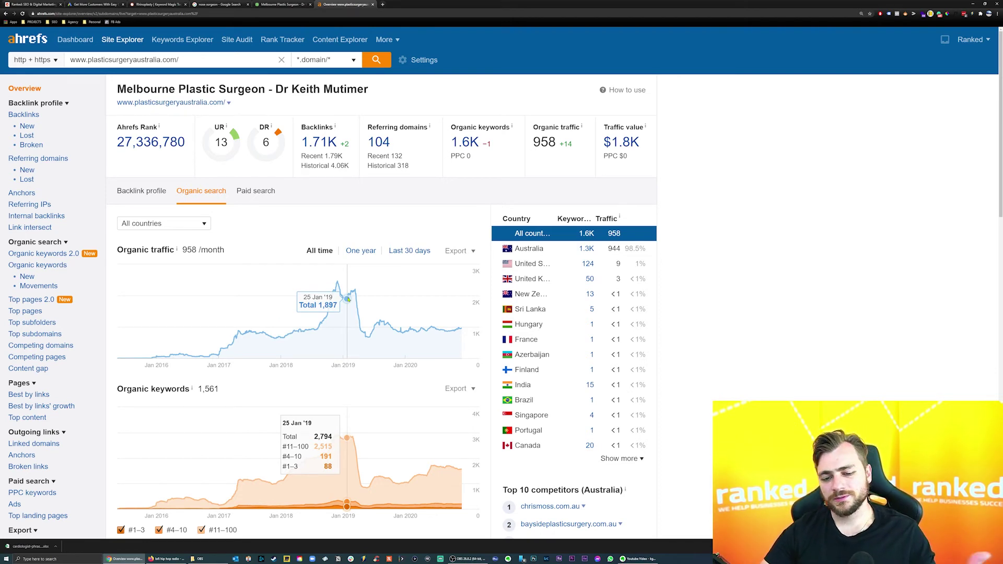
pyautogui.scroll(-6, 366, 303)
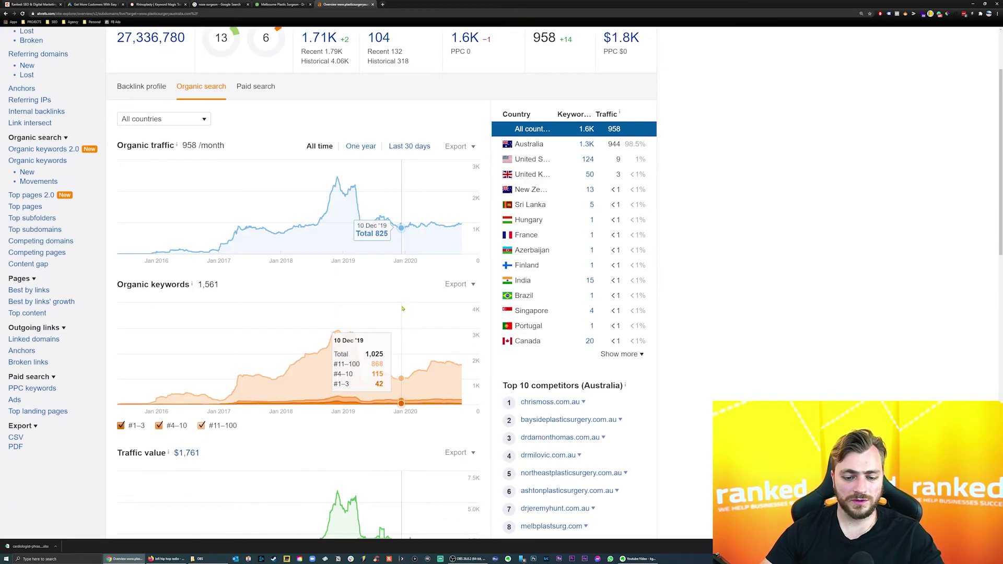
pyautogui.scroll(-1, 452, 286)
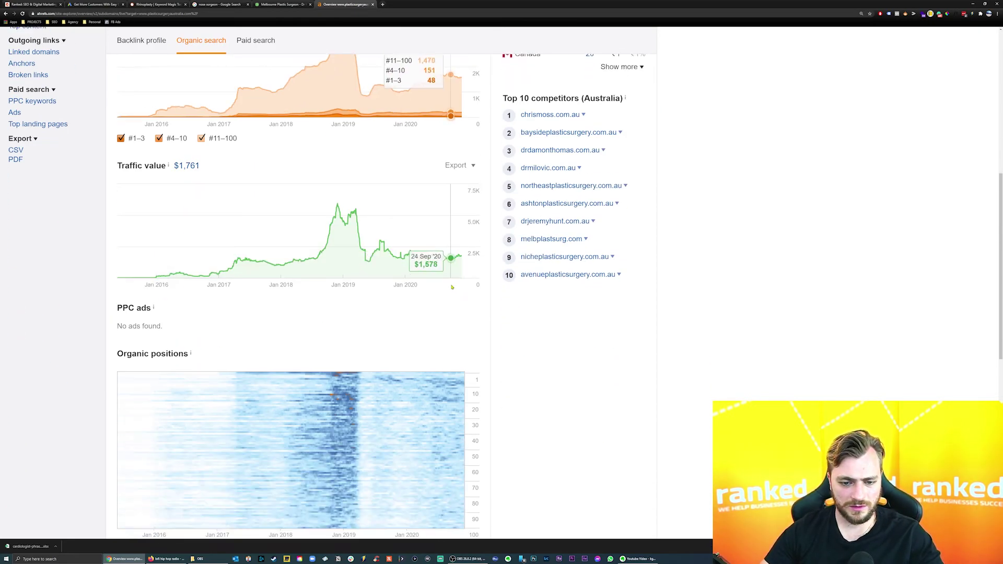
pyautogui.scroll(7, 452, 286)
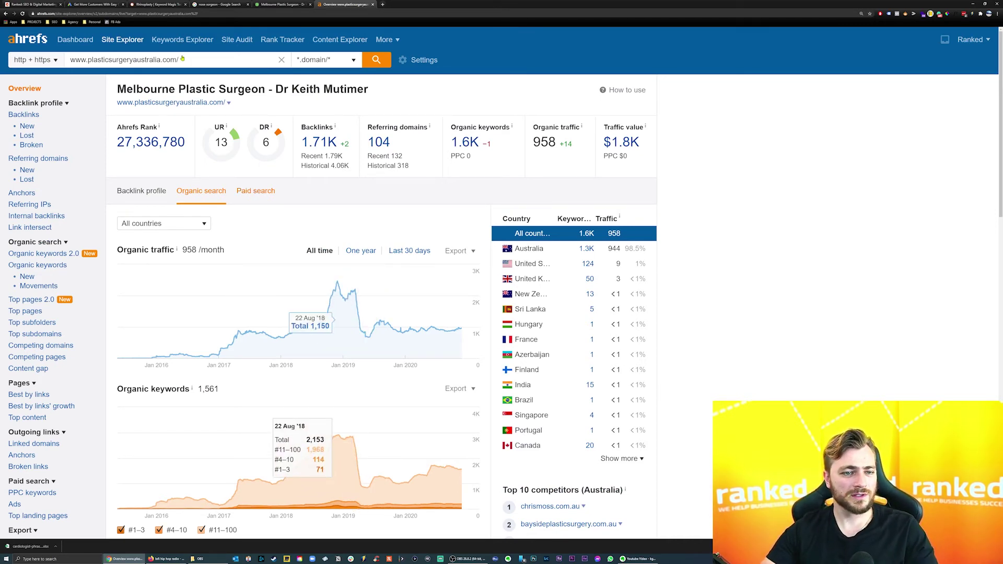
# Copy the analysed domain from Site Explorer and go back through the surgery website to the nose surgeon search results.
pyautogui.tripleClick(178, 59)
pyautogui.hotkey('ctrl', 'c')
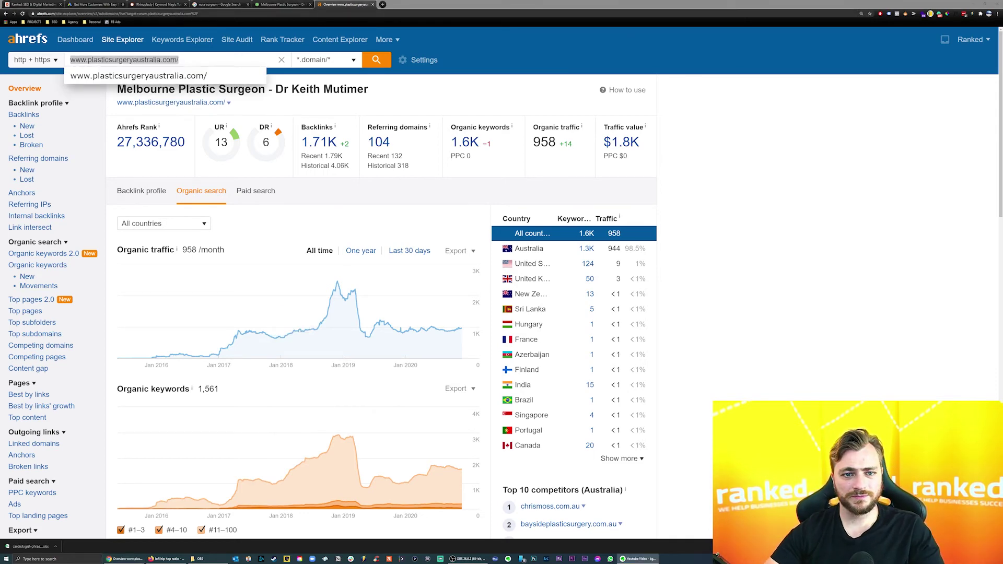
pyautogui.click(264, 4)
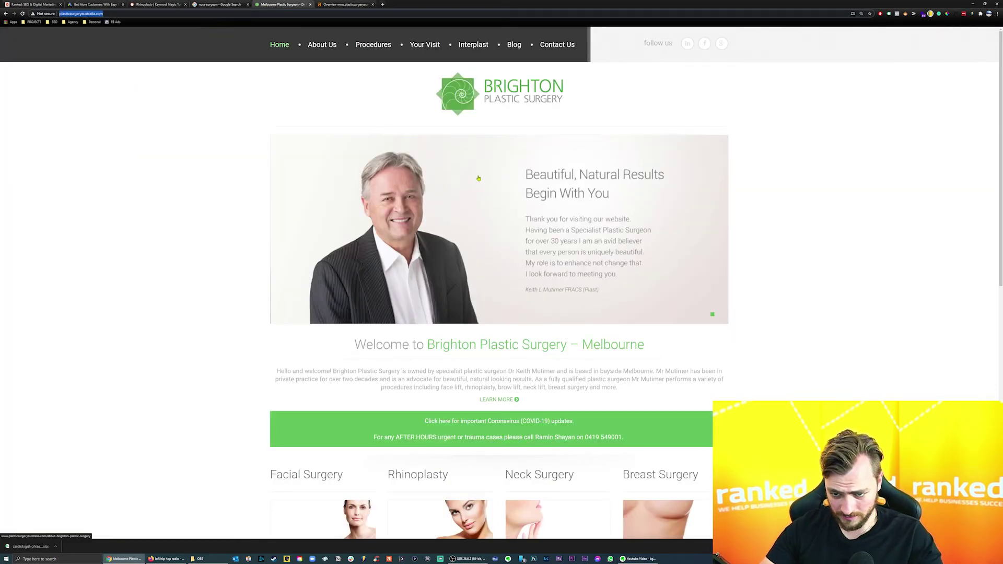
pyautogui.hotkey('ctrl', 'shift', 'Tab')
pyautogui.scroll(-12, 334, 208)
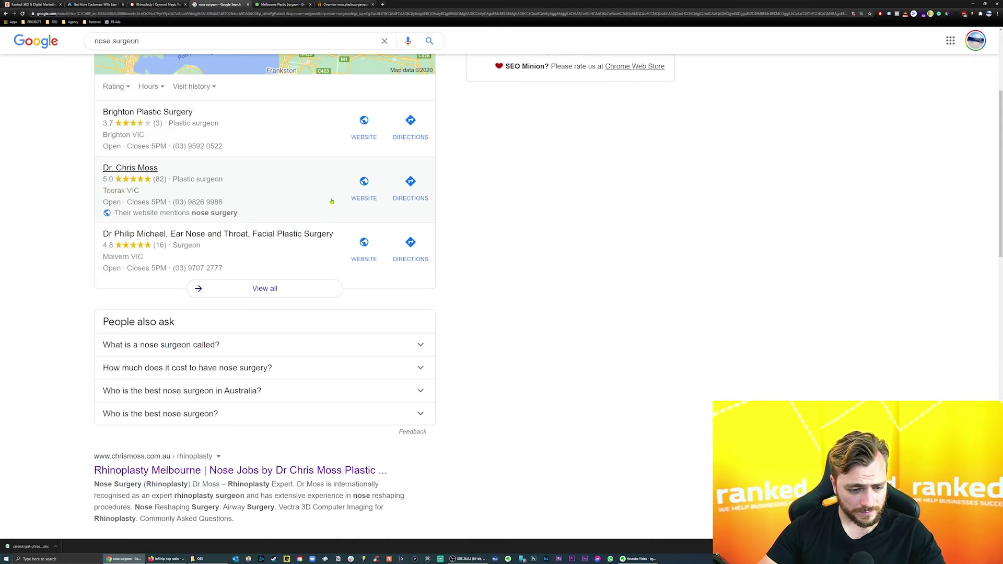
pyautogui.scroll(12, 333, 208)
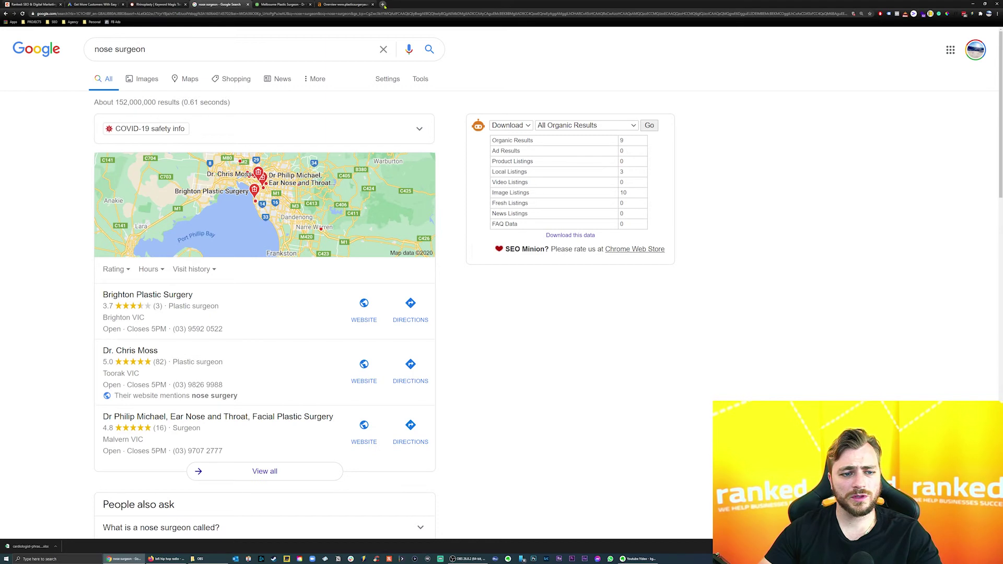
# Replace the nose surgeon query with "dentist" and run the Google search.
pyautogui.tripleClick(140, 49)
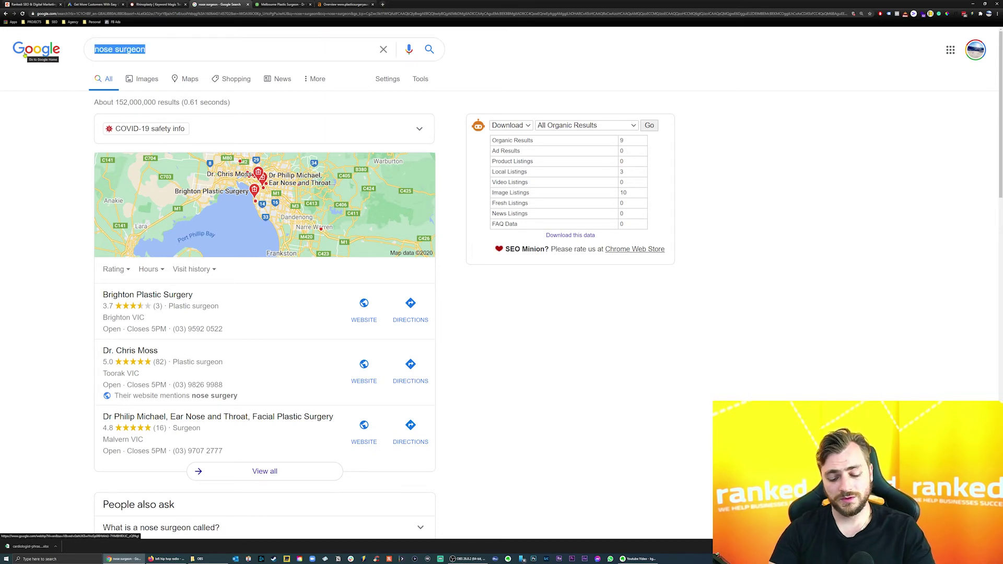
pyautogui.write('desntist')
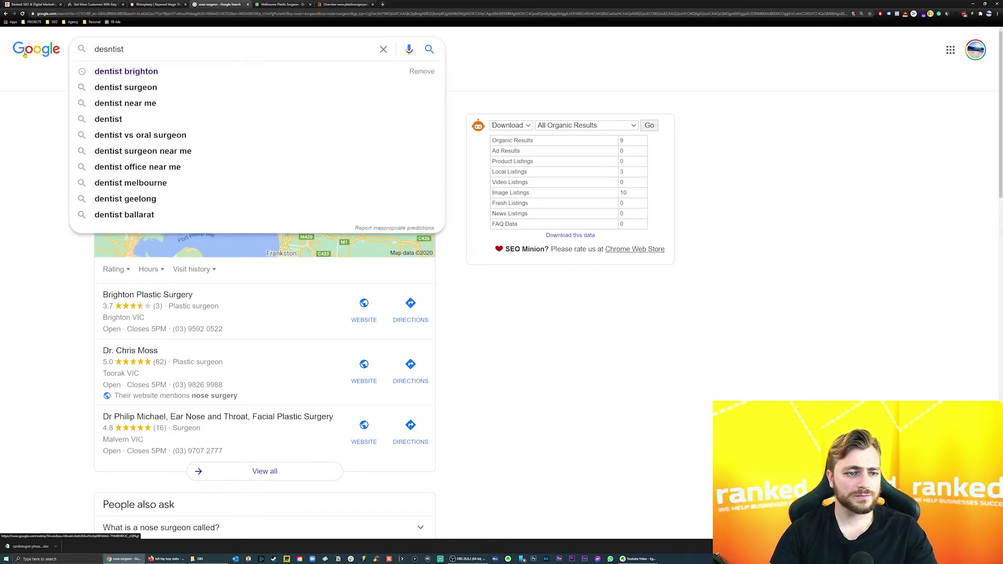
pyautogui.press('BackSpace')
pyautogui.press('BackSpace')
pyautogui.press('BackSpace')
pyautogui.press('BackSpace')
pyautogui.press('BackSpace')
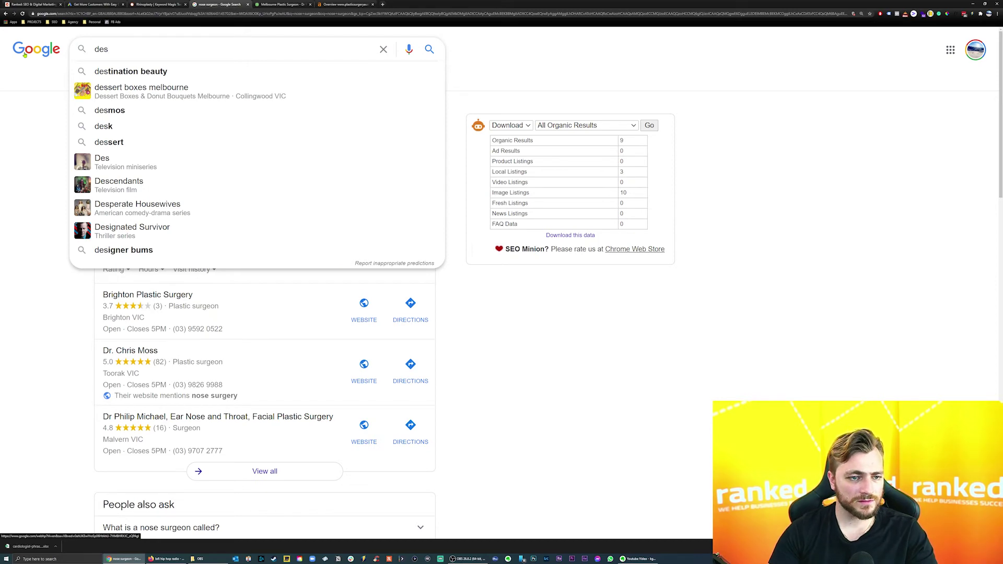
pyautogui.press('BackSpace')
pyautogui.write('ntist')
pyautogui.press('Return')
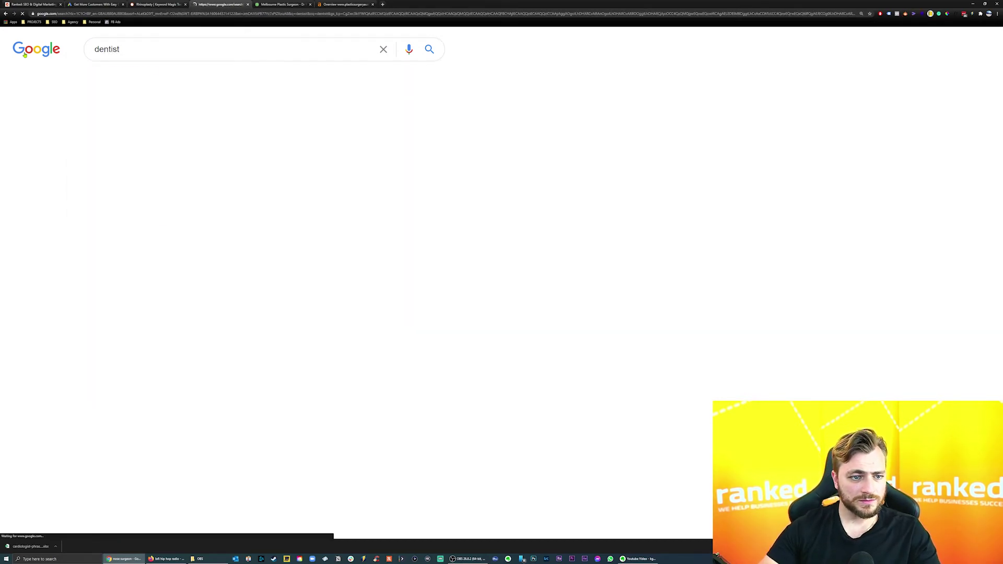
# Switch to Semrush and look up the keyword "dentist" in the Keyword Magic Tool.
pyautogui.hotkey('ctrl', 'shift', 'Tab')
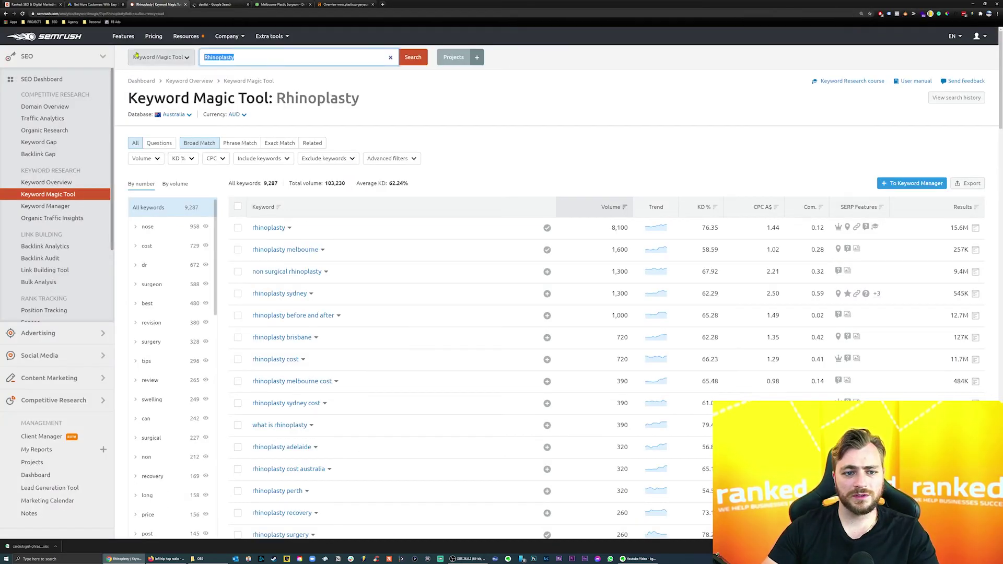
pyautogui.write('dentist')
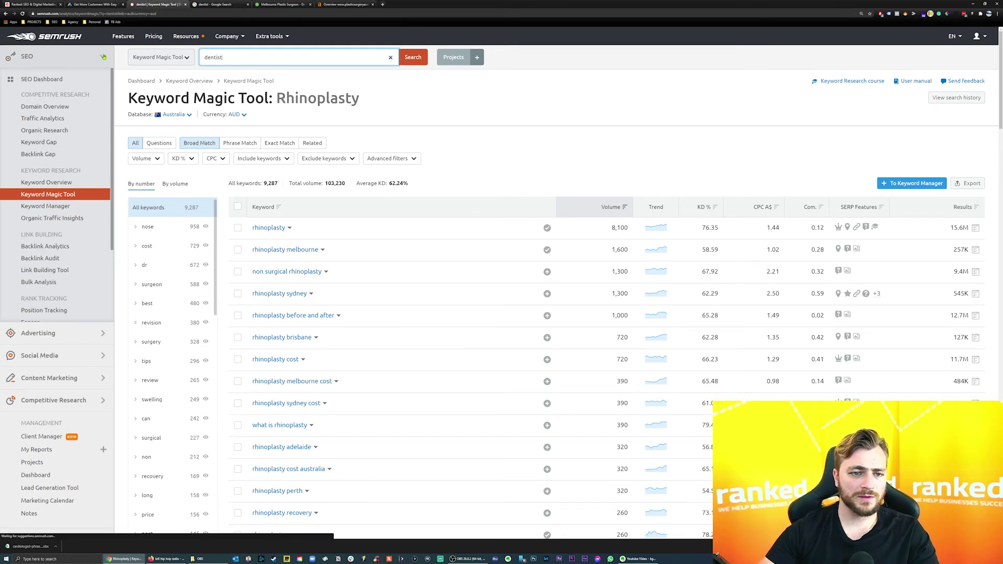
pyautogui.press('Return')
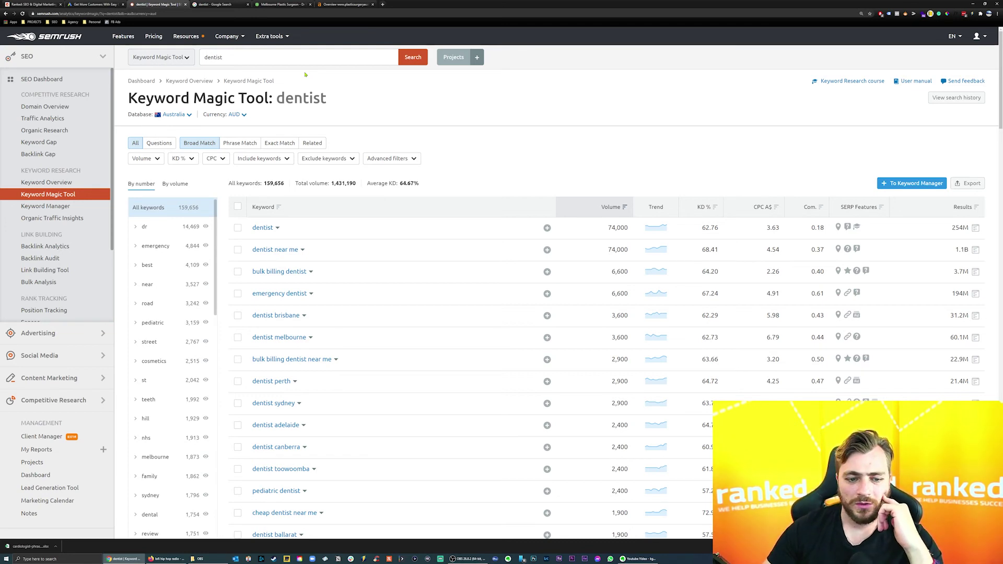
# Examine the search volumes of the dentist keywords, including "dentist", "dentist near me" and "dentist melbourne".
pyautogui.moveTo(610, 228); pyautogui.dragTo(627, 227)
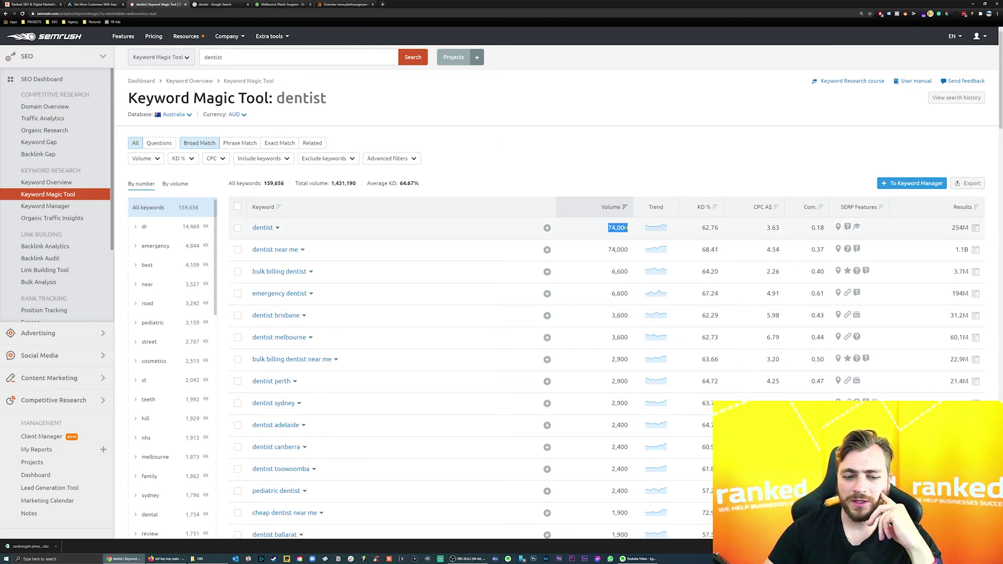
pyautogui.moveTo(609, 250); pyautogui.dragTo(628, 250)
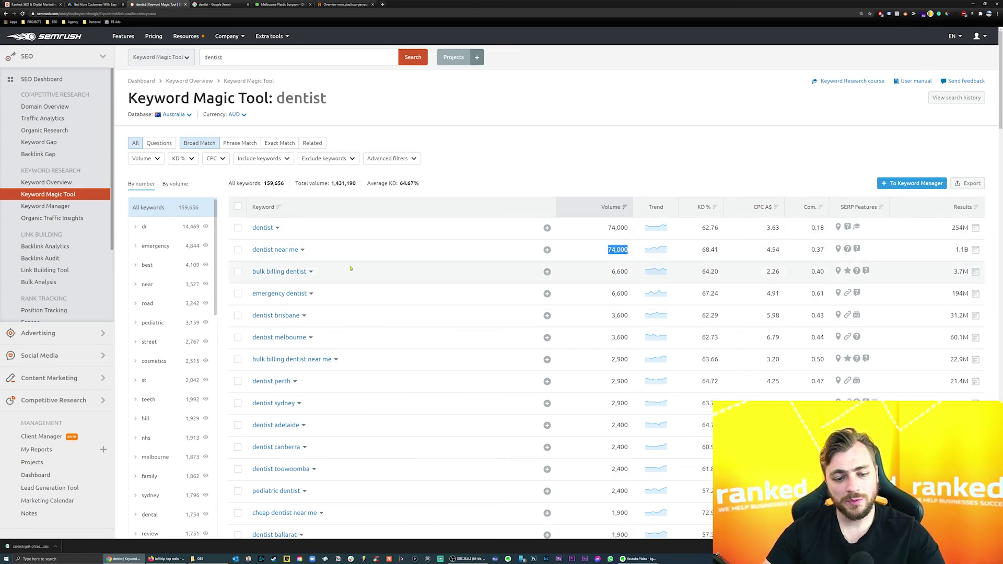
pyautogui.hotkey('ctrl', '+')
pyautogui.hotkey('ctrl', '+')
pyautogui.hotkey('ctrl', '+')
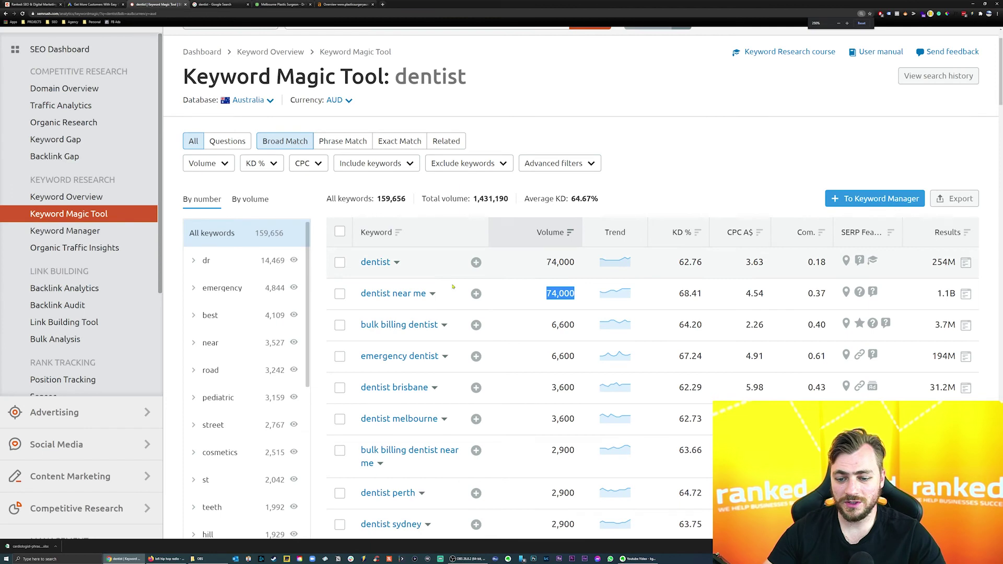
pyautogui.scroll(-1, 481, 317)
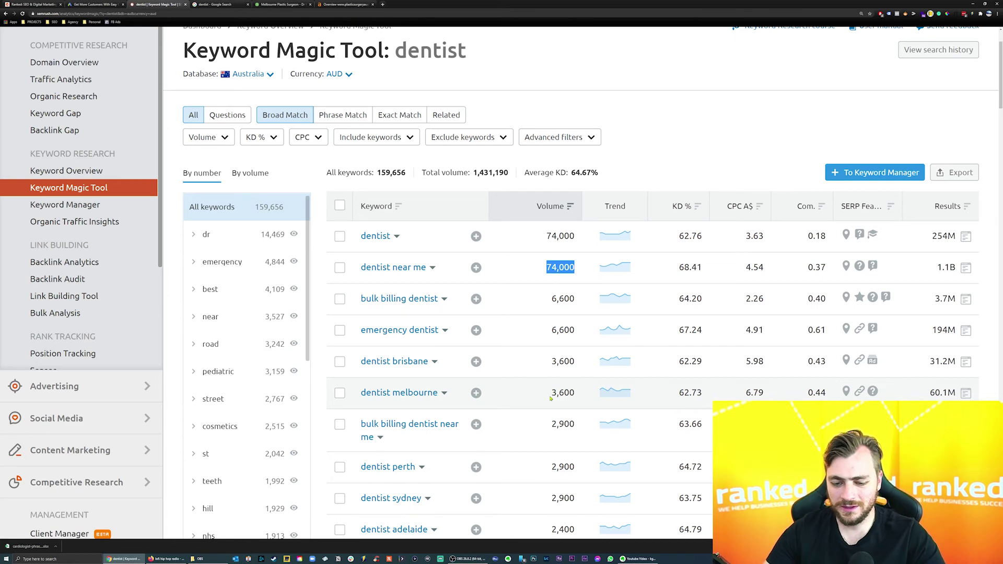
pyautogui.hotkey('ctrl', '-')
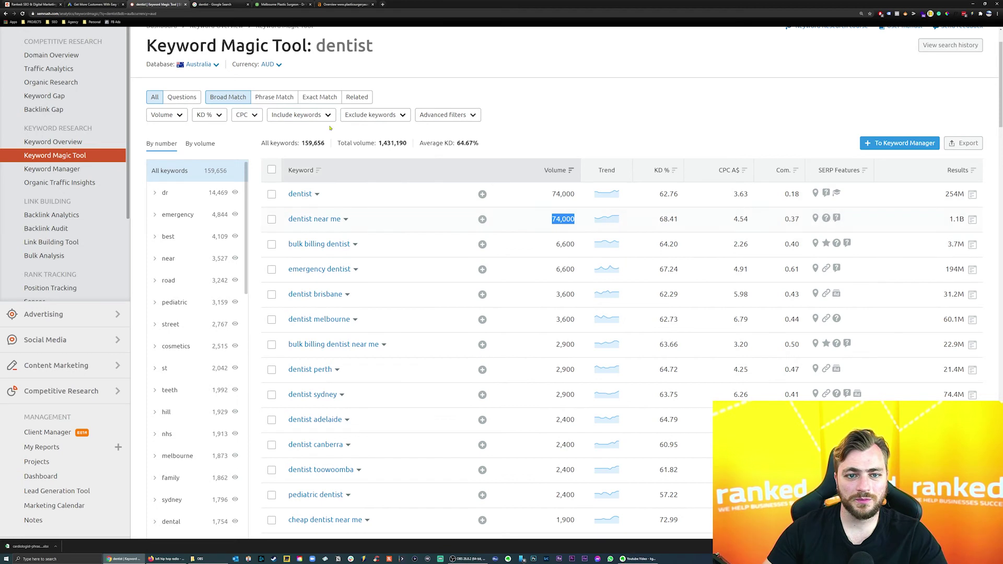
# Search Google for "dentist melbourne" in a new browser tab.
pyautogui.click(382, 5)
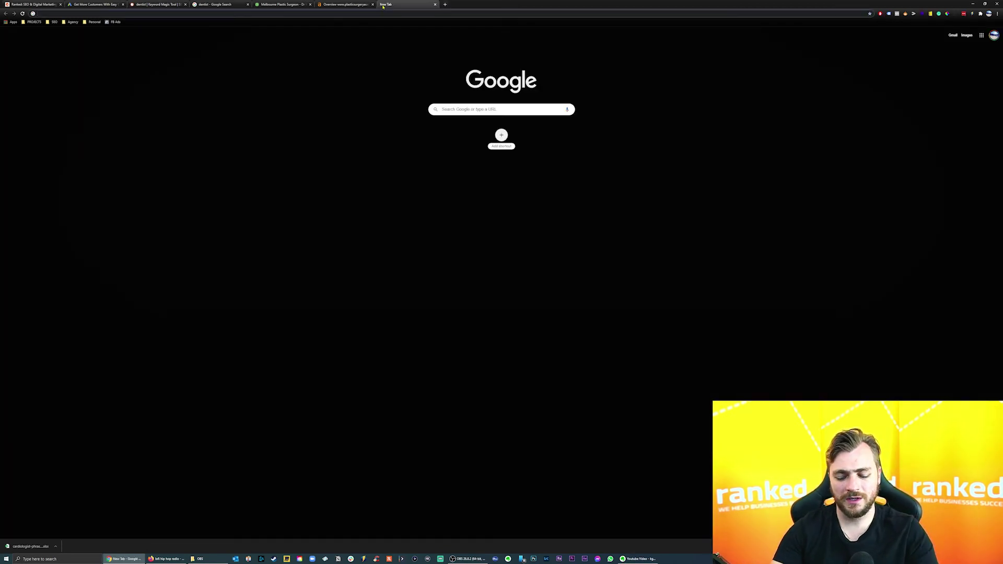
pyautogui.write('densi')
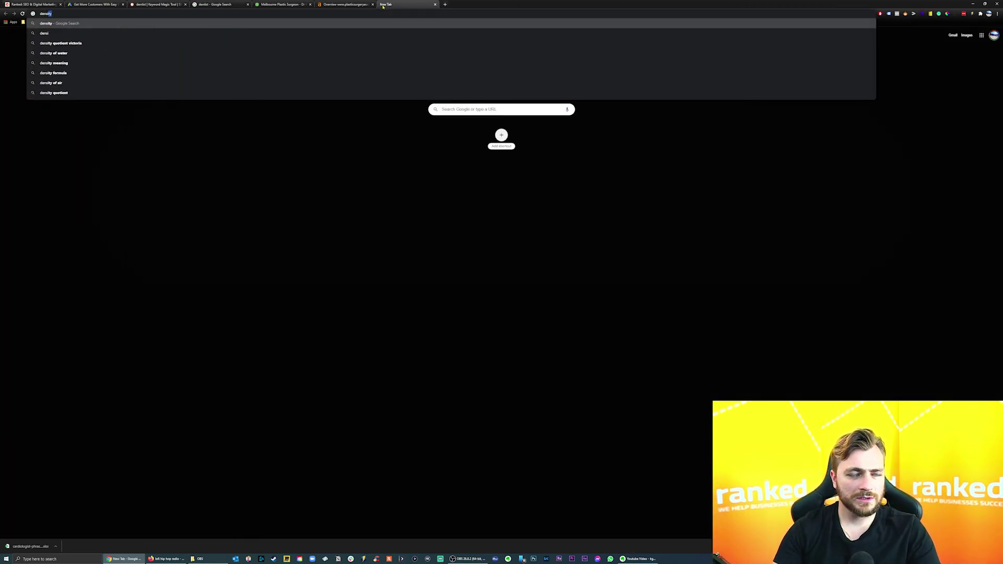
pyautogui.press('BackSpace')
pyautogui.press('BackSpace')
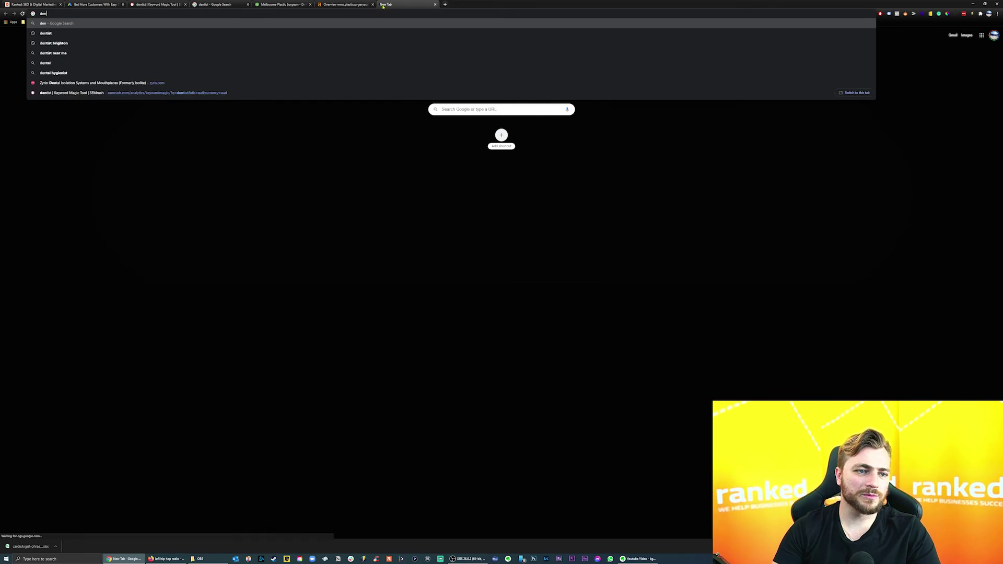
pyautogui.write('tist melbourne')
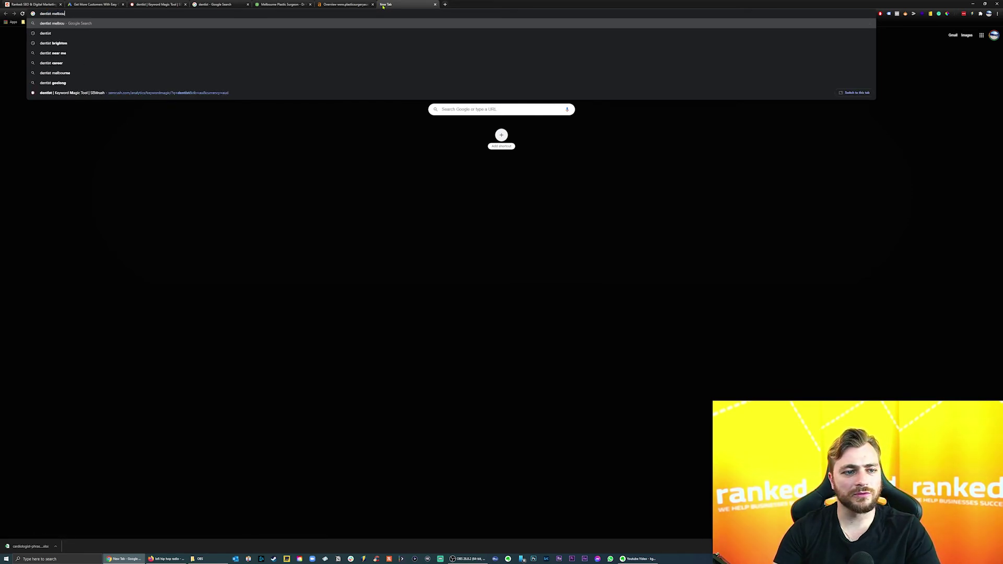
pyautogui.press('Return')
# Open the melbournedentist.com organic result from the dentist melbourne search.
pyautogui.scroll(-2, 386, 253)
pyautogui.scroll(-3, 385, 253)
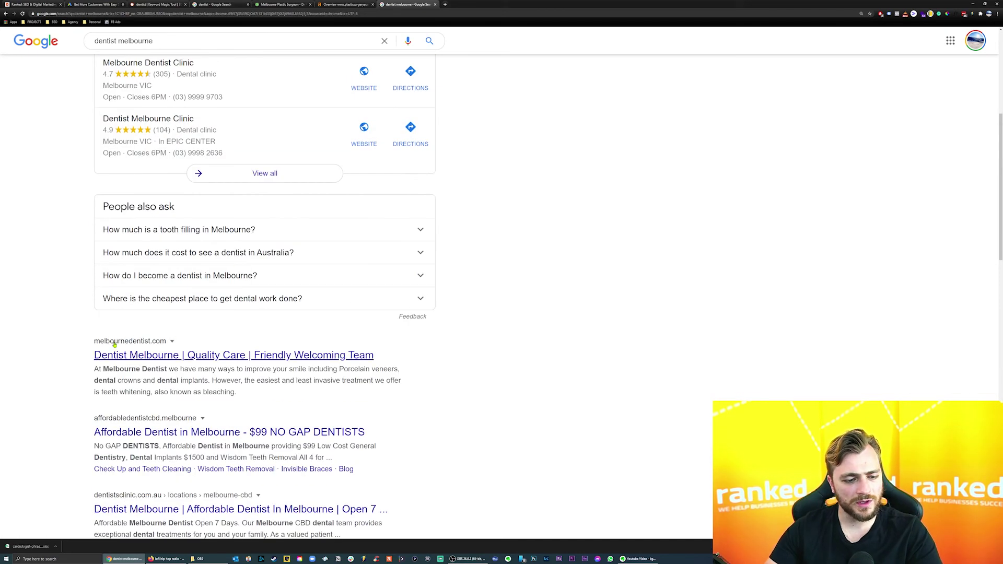
pyautogui.click(131, 348)
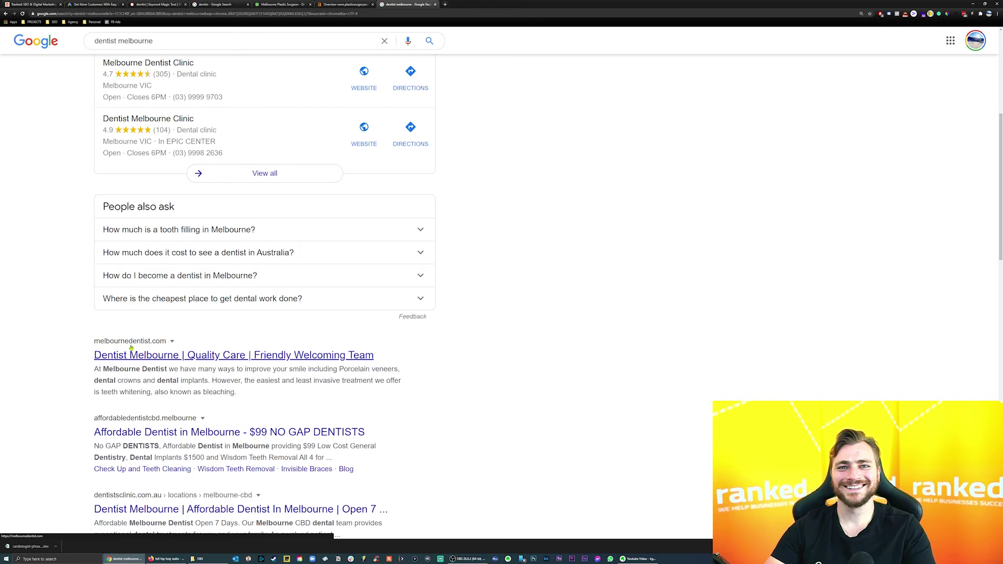
# Open the melbournedentist.com result in its own tab and close the old plastic surgeon and "dentist" search tabs.
pyautogui.rightClick(131, 351)
pyautogui.click(156, 357)
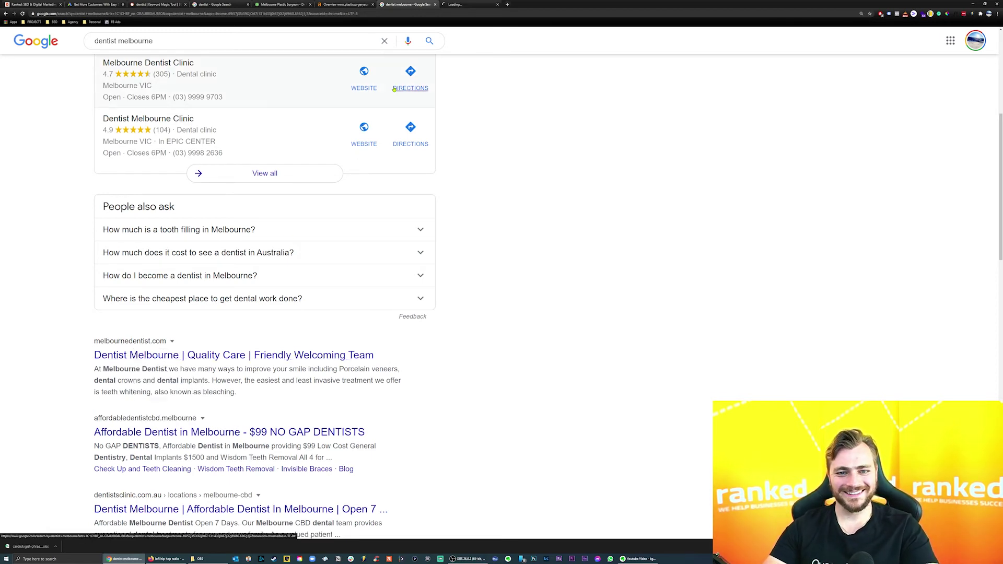
pyautogui.moveTo(421, 6); pyautogui.dragTo(292, 5)
pyautogui.click(373, 4)
pyautogui.click(236, 5)
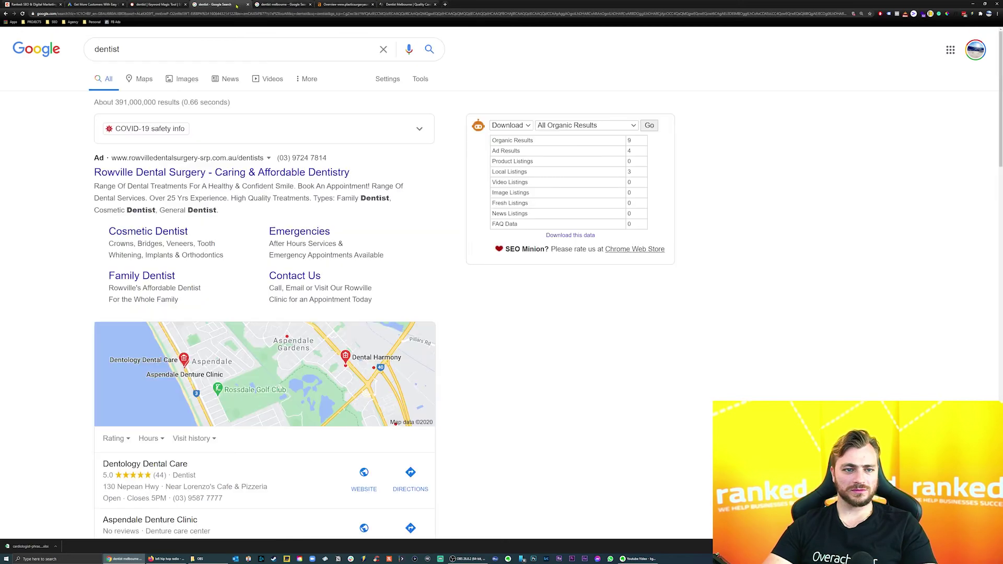
pyautogui.click(248, 4)
pyautogui.click(345, 4)
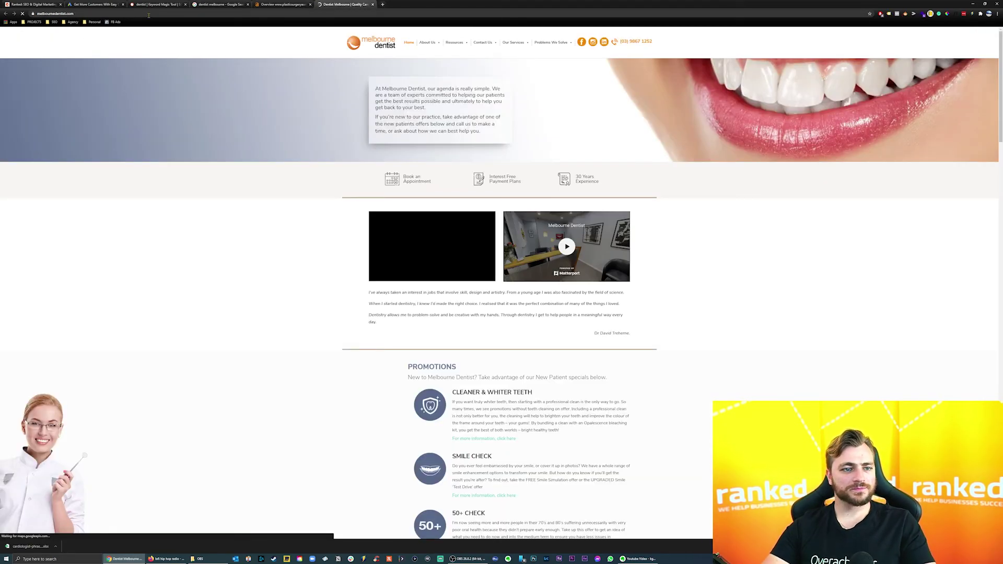
# Copy the Melbourne Dentist site's address and dismiss the Covid-19 patient announcement.
pyautogui.click(147, 14)
pyautogui.hotkey('ctrl', 'c')
pyautogui.click(582, 191)
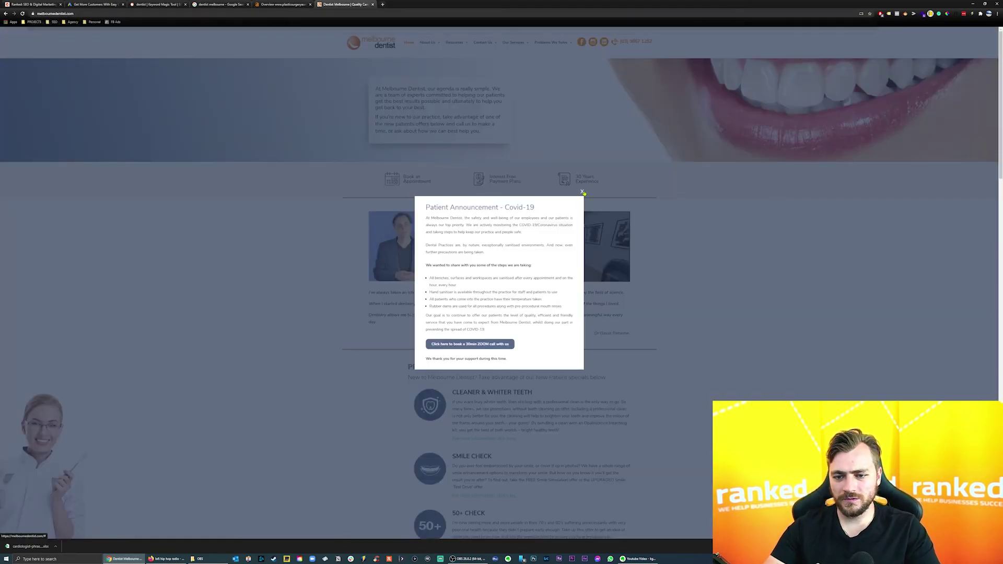
# Examine the Melbourne Dentist homepage, including its promotions, team and Instagram sections.
pyautogui.scroll(-3, 327, 326)
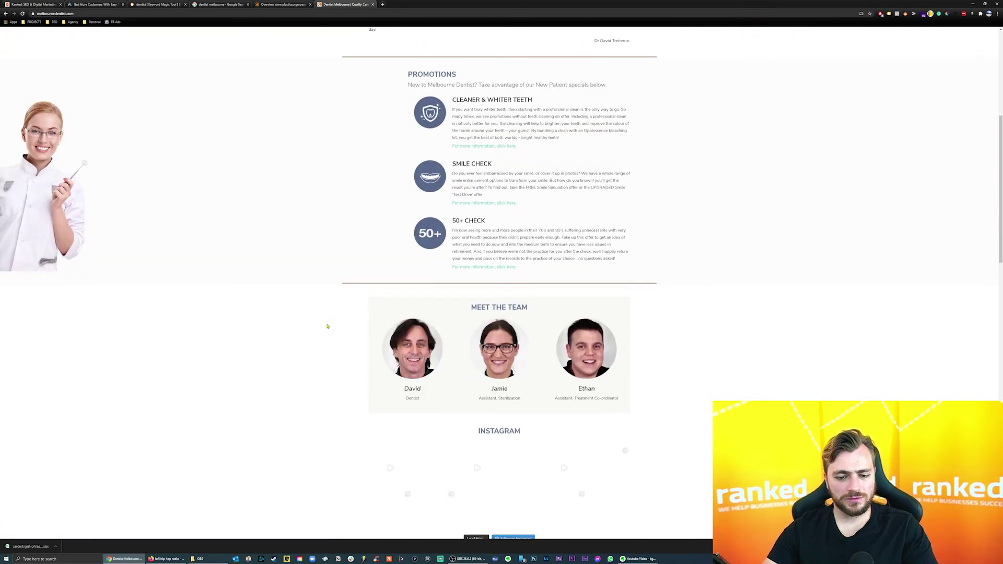
pyautogui.scroll(5, 327, 326)
pyautogui.scroll(-3, 327, 328)
pyautogui.scroll(-5, 327, 329)
pyautogui.scroll(3, 328, 329)
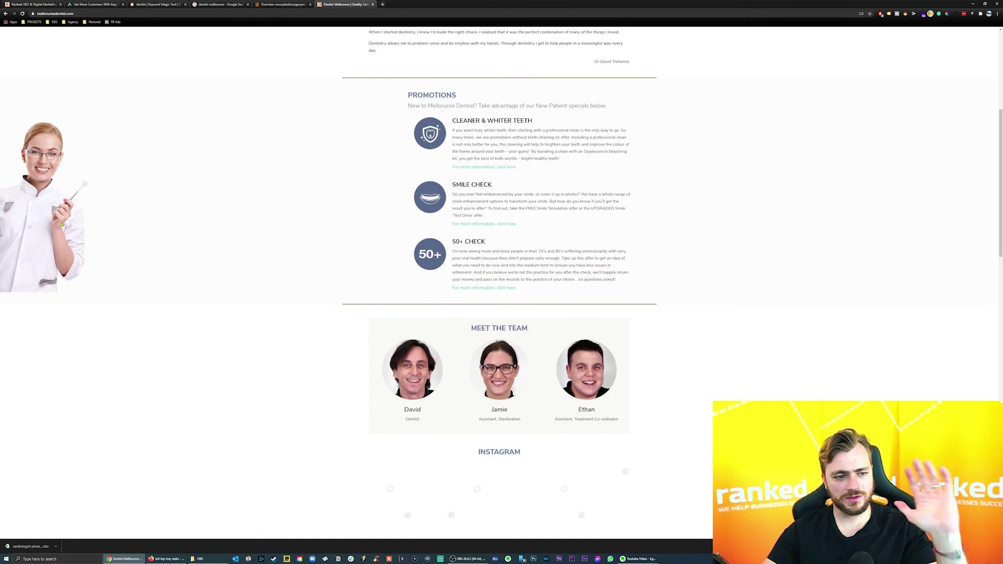
pyautogui.scroll(5, 174, 260)
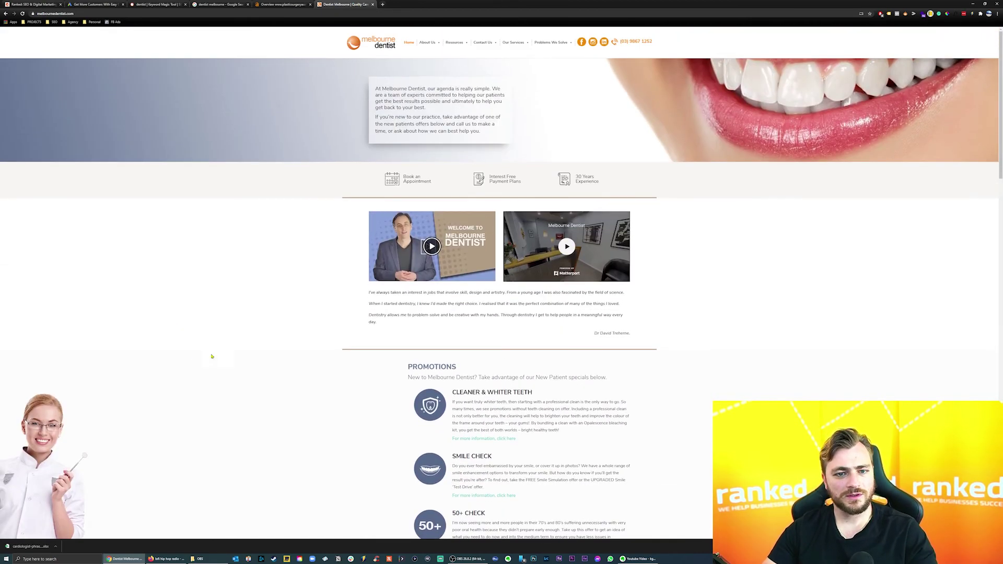
pyautogui.click(267, 6)
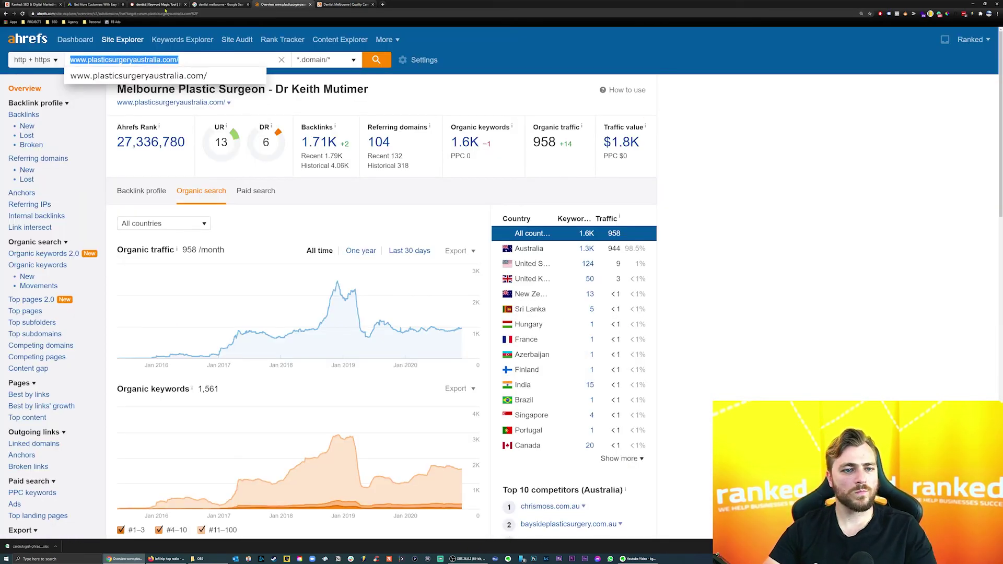
pyautogui.click(156, 6)
pyautogui.scroll(2, 167, 63)
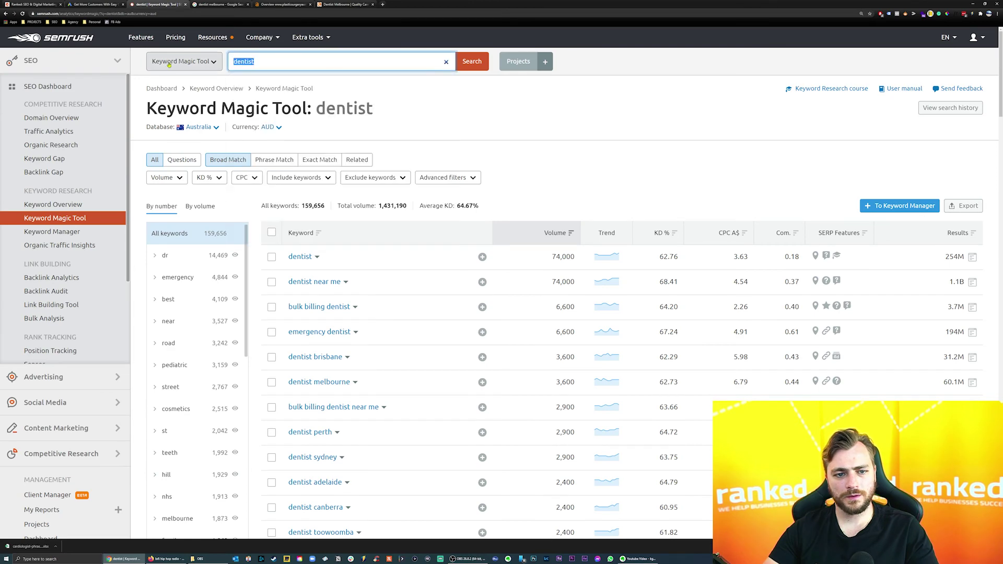
pyautogui.hotkey('ctrl', 'v')
# Switch to Ahrefs and look up melbournedentist.com/ in Site Explorer.
pyautogui.click(291, 4)
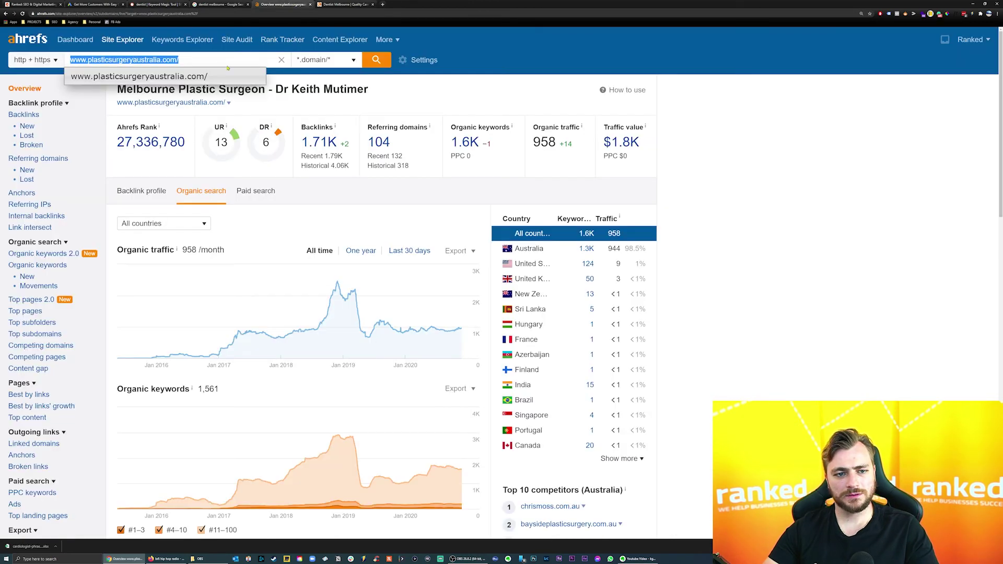
pyautogui.write('melbournedentist.com/')
pyautogui.click(376, 60)
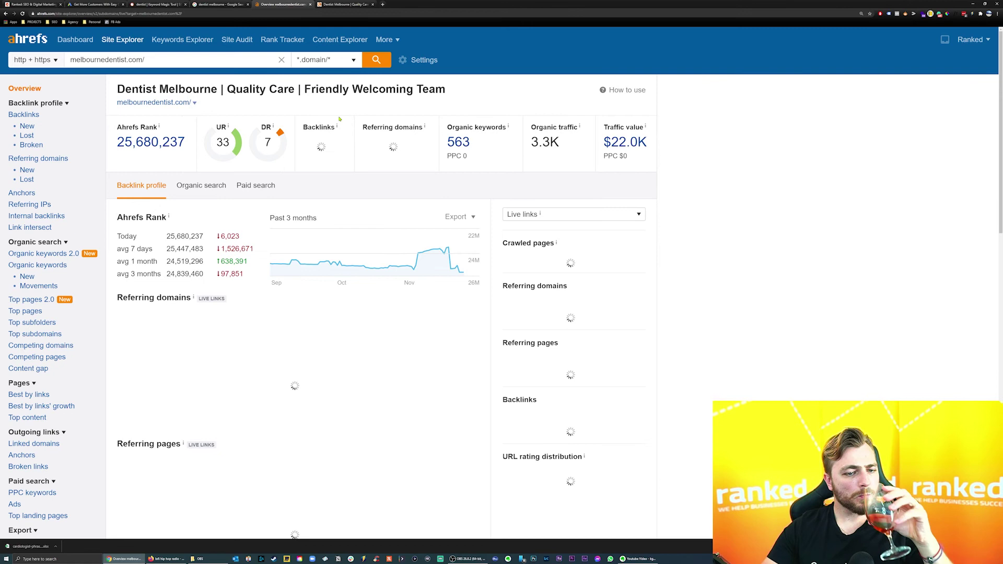
# Show the organic search overview for melbournedentist.com and examine its traffic, keyword and traffic value history.
pyautogui.click(209, 180)
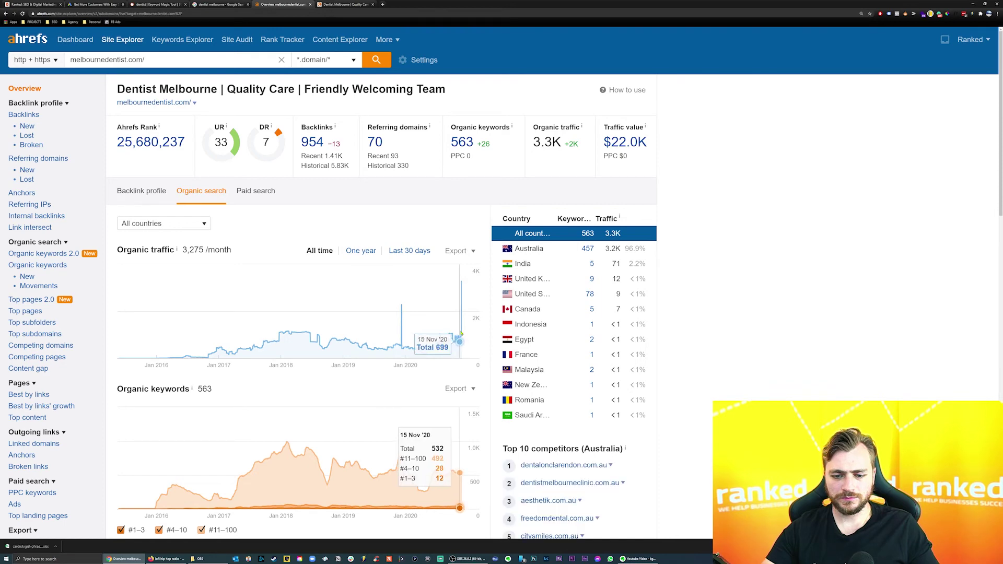
pyautogui.scroll(-6, 462, 337)
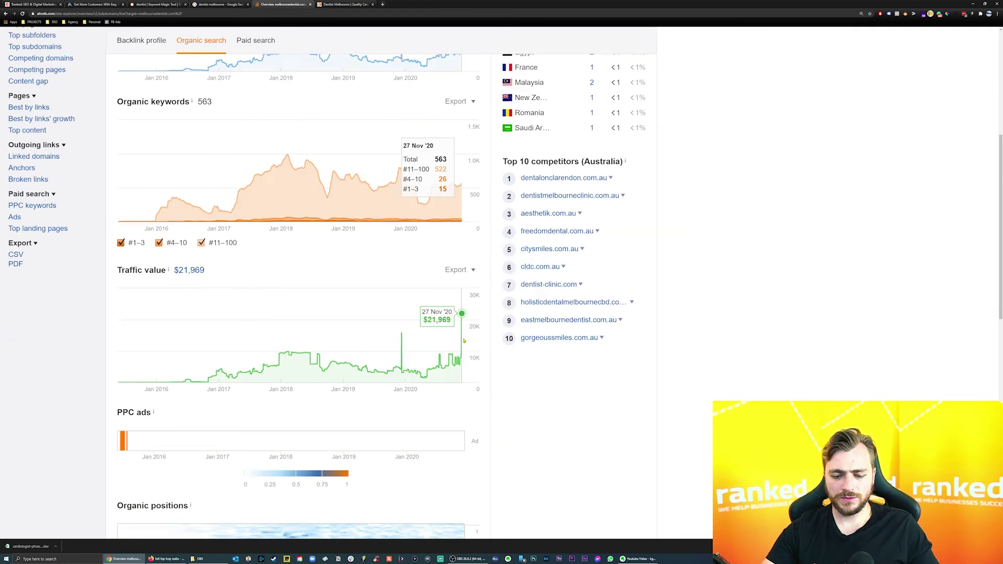
pyautogui.scroll(6, 462, 337)
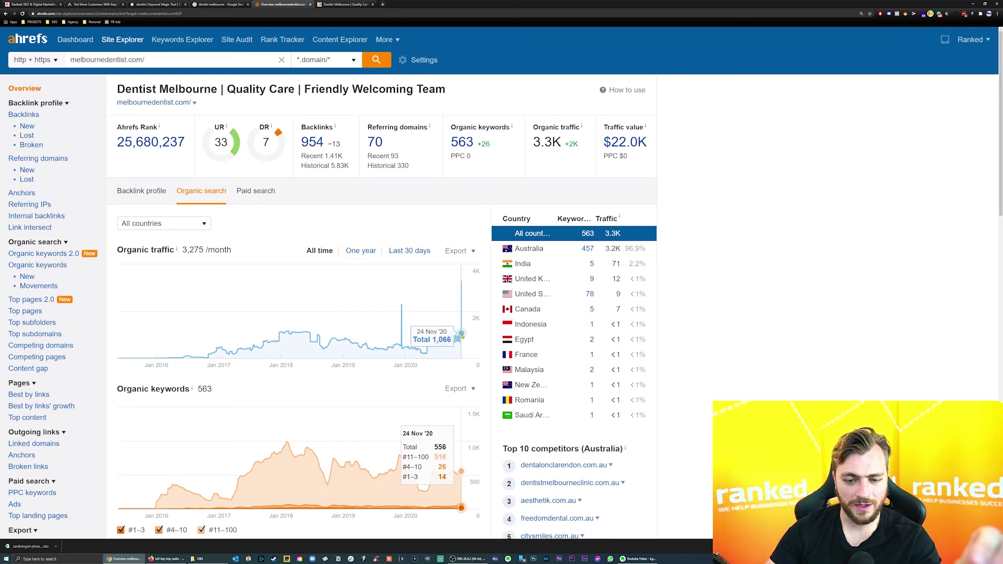
# Open the classic Organic keywords report for melbournedentist.com instead of the 2.0 version.
pyautogui.click(54, 267)
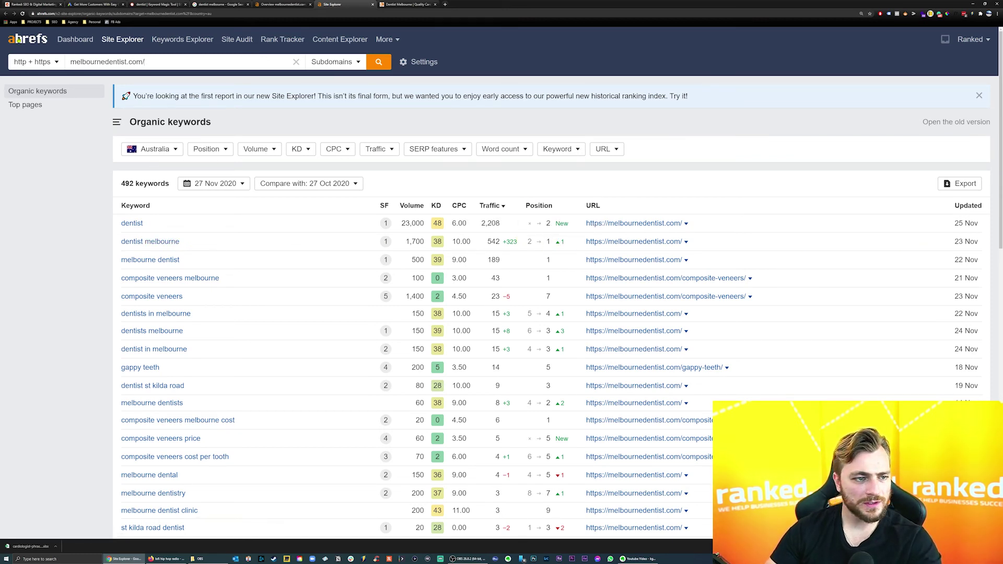
pyautogui.click(287, 5)
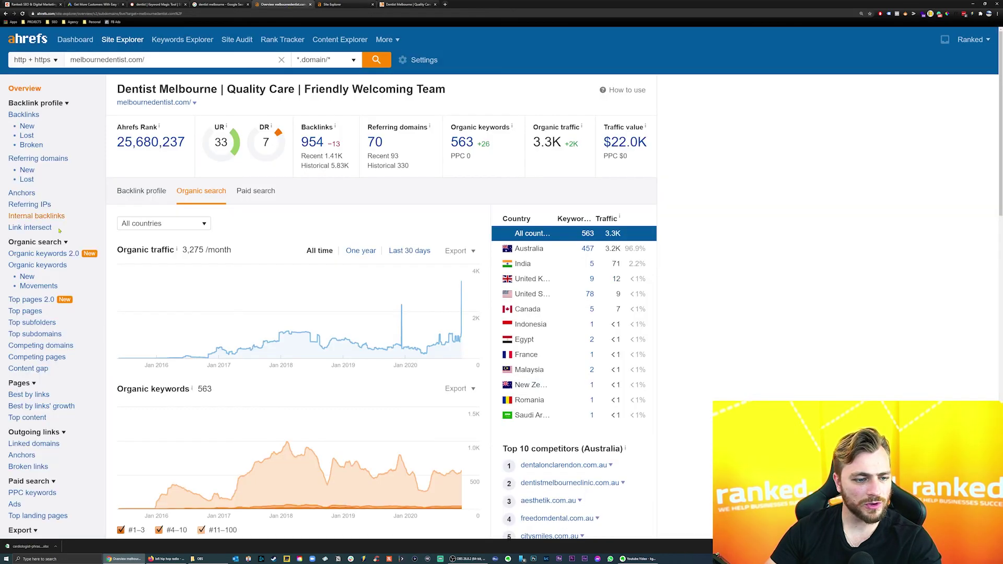
pyautogui.click(48, 268)
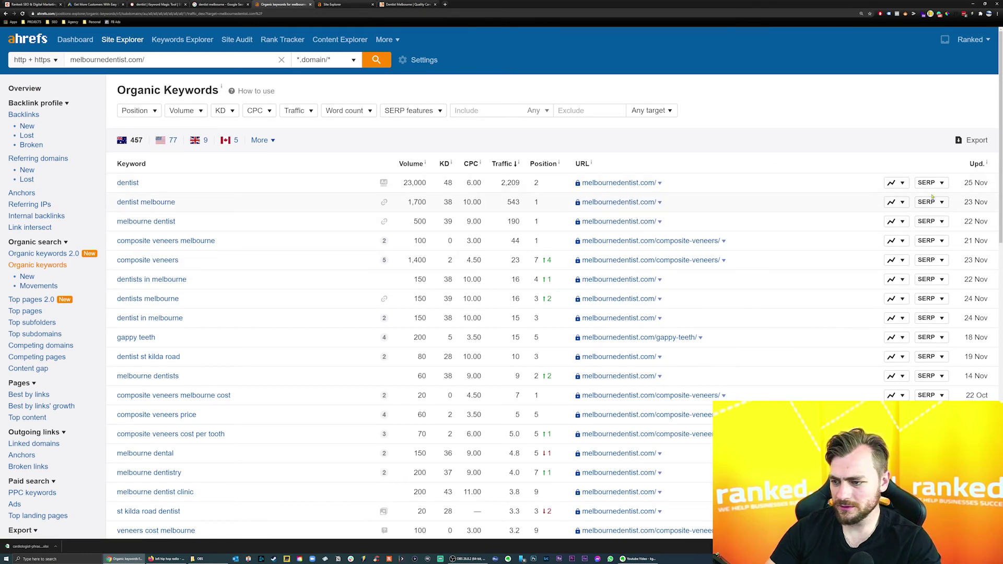
# Examine the position history chart for the keyword "dentist melbourne", and collapse it.
pyautogui.click(892, 203)
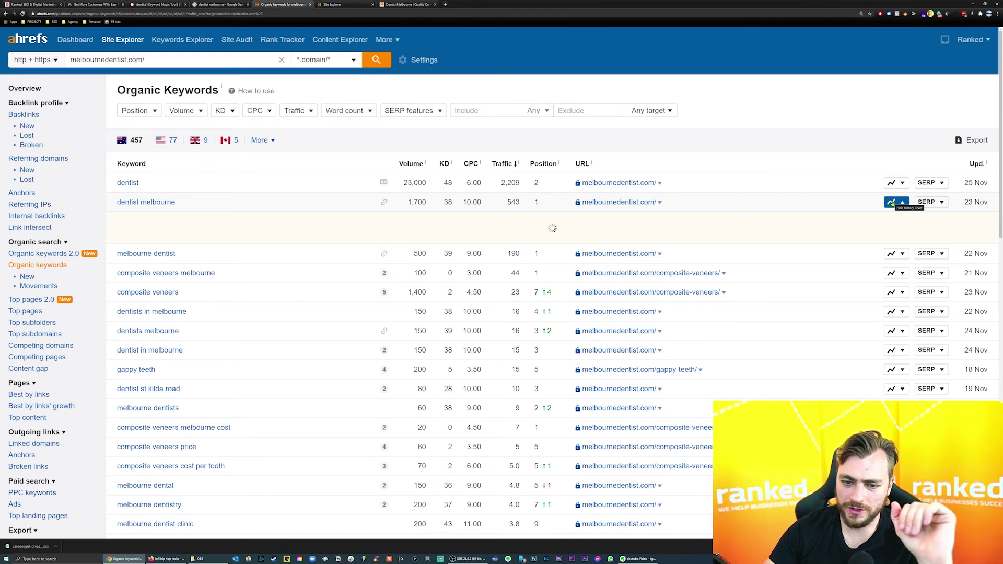
pyautogui.moveTo(877, 256)
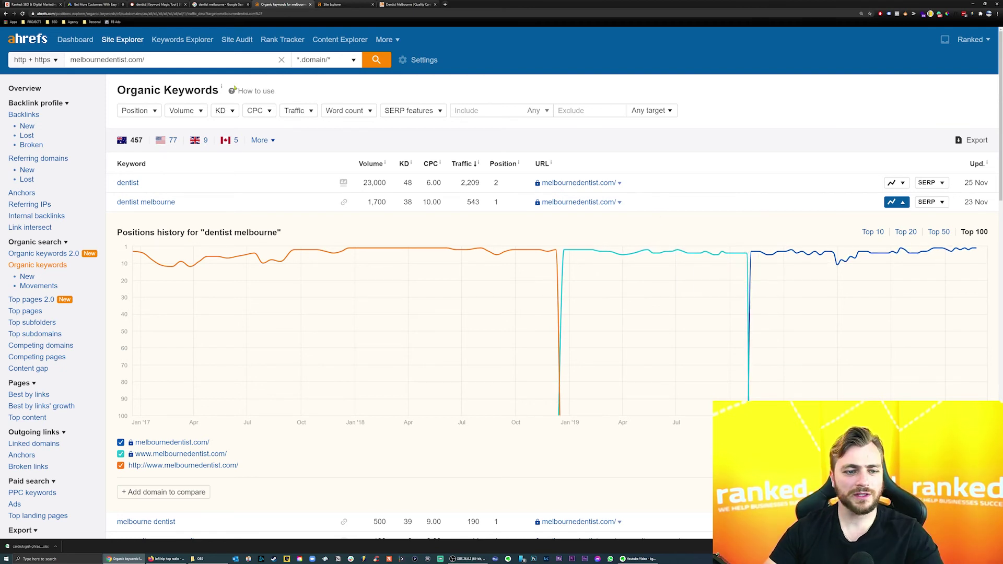
pyautogui.moveTo(155, 57); pyautogui.dragTo(36, 61)
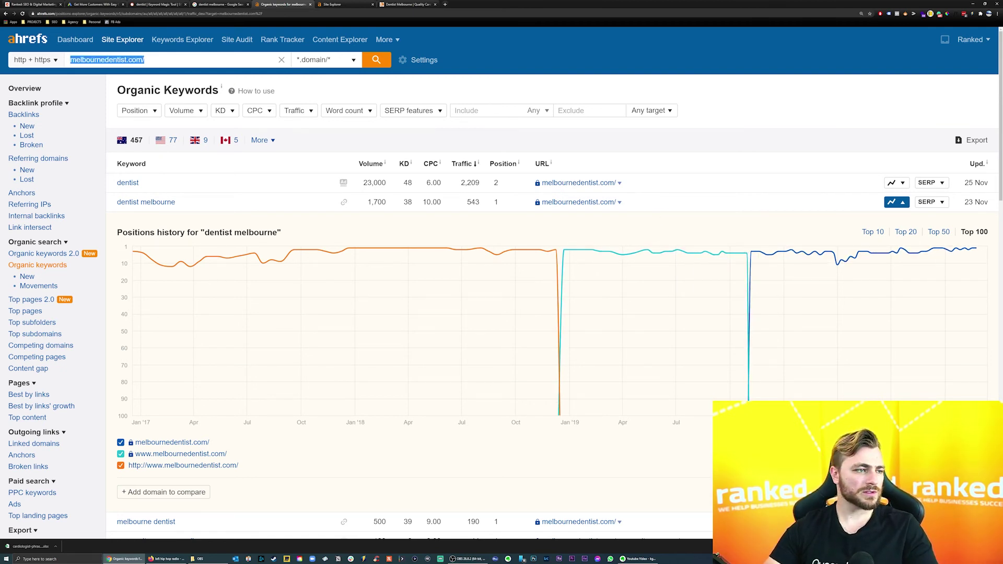
pyautogui.hotkey('alt', 'Tab')
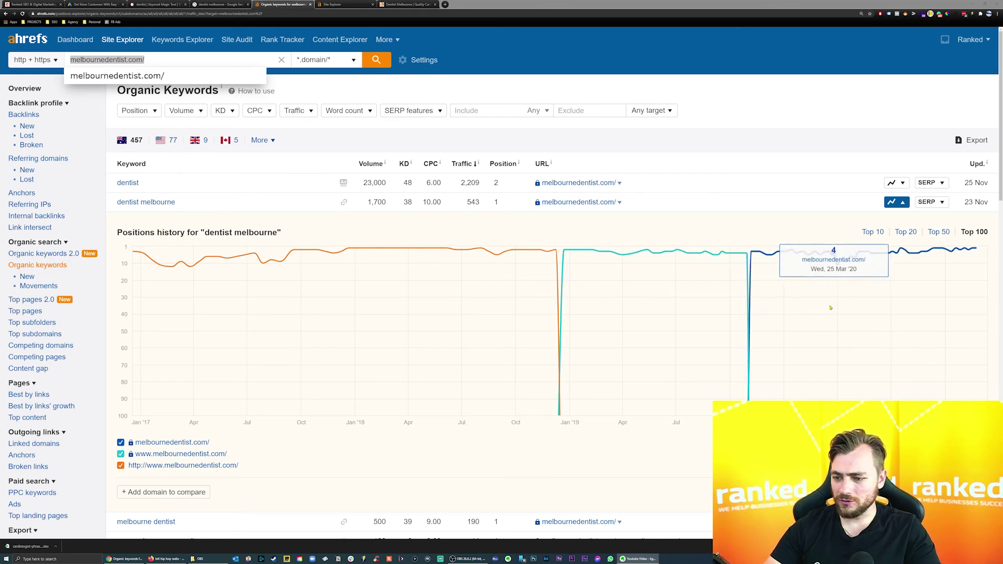
pyautogui.scroll(-2, 797, 288)
pyautogui.scroll(2, 796, 288)
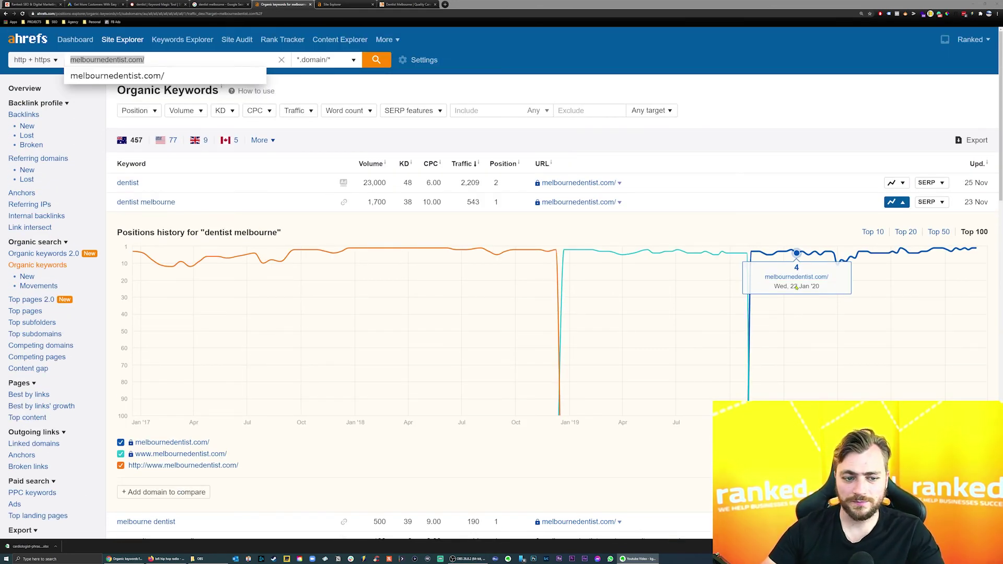
pyautogui.click(896, 204)
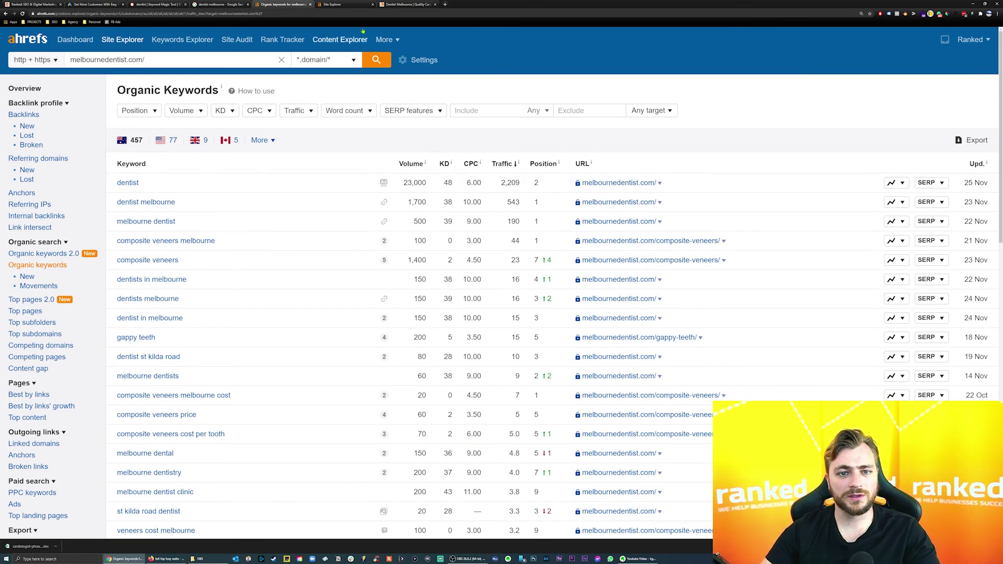
# Revisit the Melbourne Dentist homepage and close the spare Site Explorer tab.
pyautogui.click(408, 5)
pyautogui.scroll(-5, 628, 278)
pyautogui.scroll(5, 628, 279)
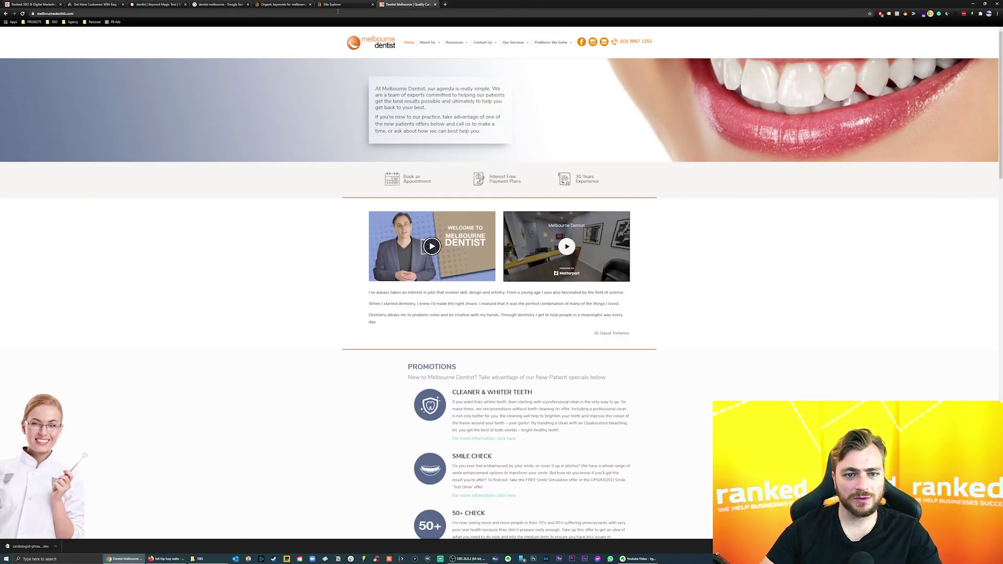
pyautogui.click(285, 5)
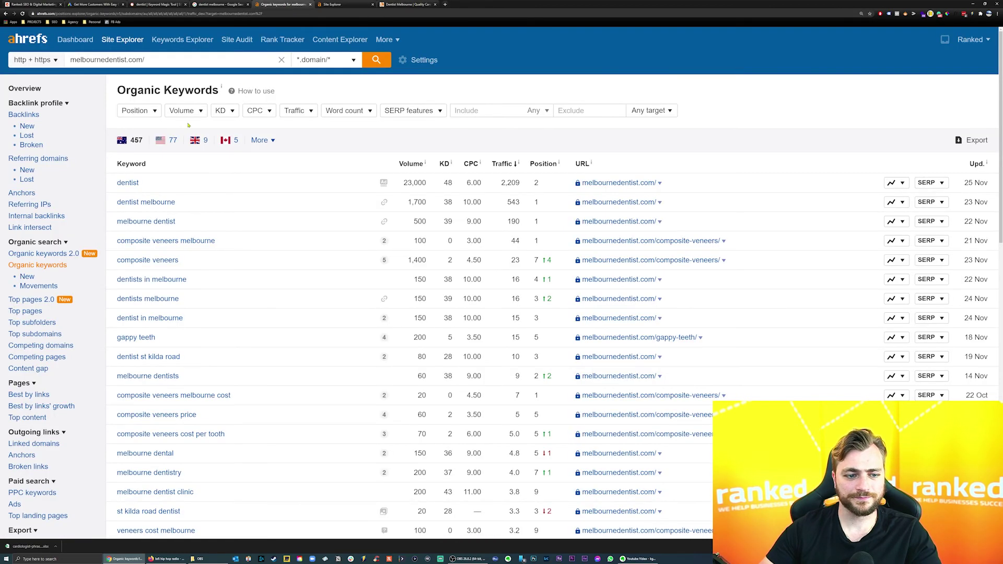
pyautogui.click(373, 4)
# Return to the "dentist melbourne" Google results and open the Melbourne Dentist Clinic website from the local listings.
pyautogui.click(204, 5)
pyautogui.scroll(-2, 284, 195)
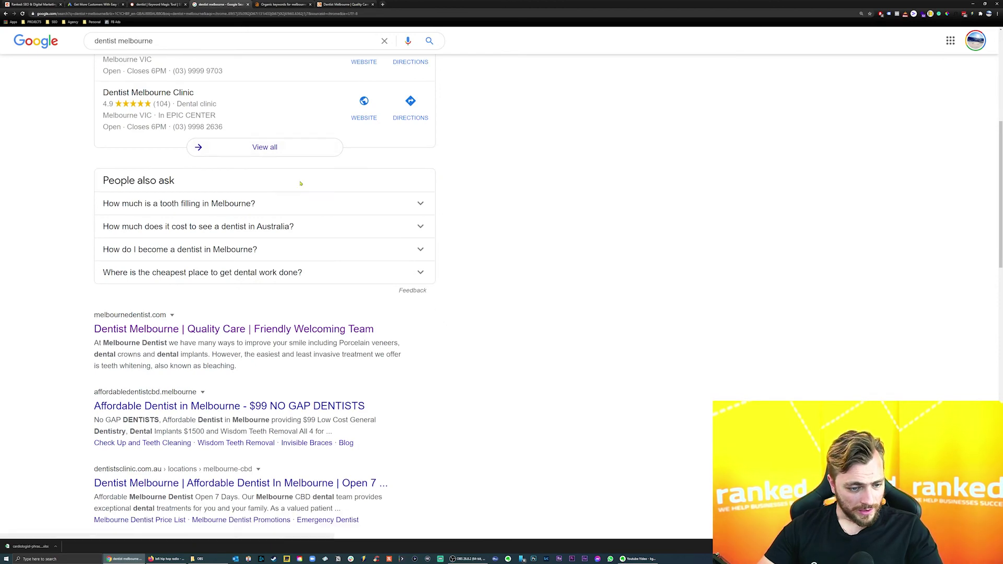
pyautogui.scroll(6, 285, 240)
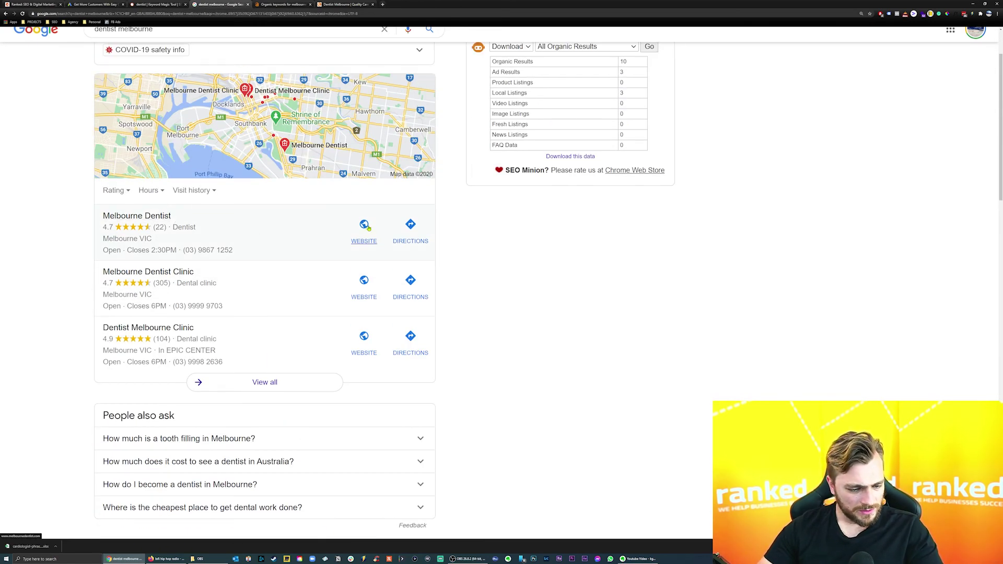
pyautogui.scroll(-2, 369, 228)
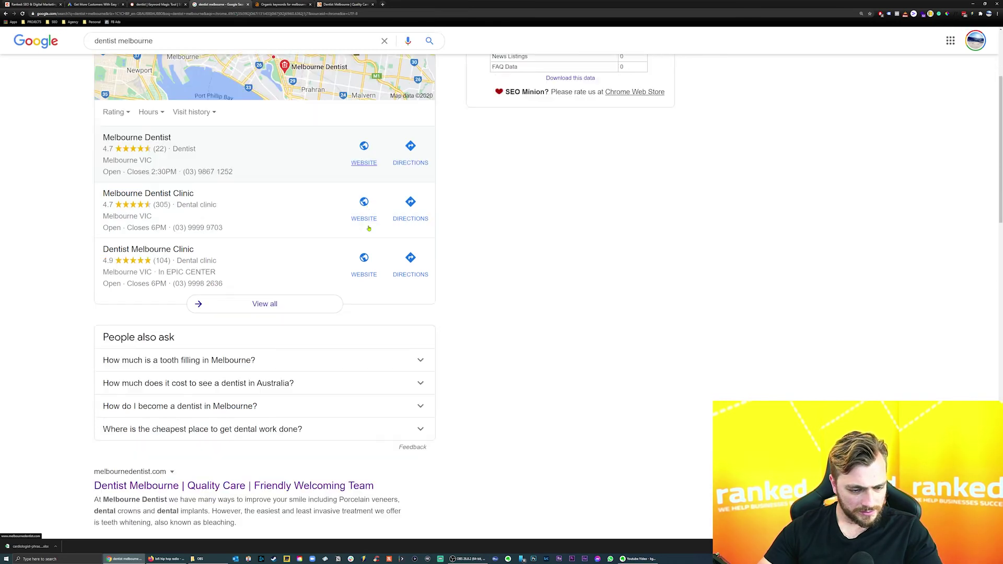
pyautogui.scroll(3, 372, 289)
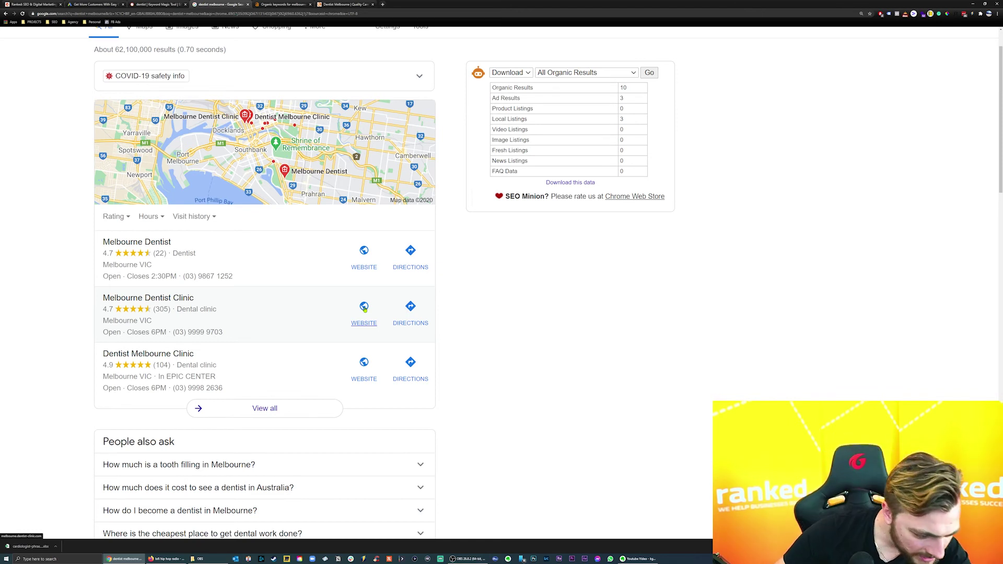
pyautogui.rightClick(365, 309)
pyautogui.click(367, 311)
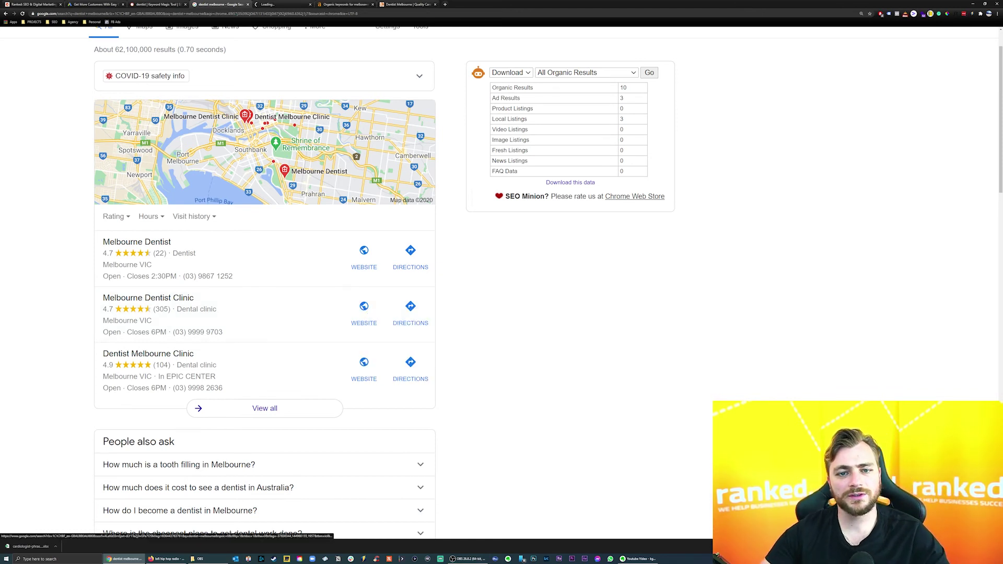
pyautogui.click(288, 5)
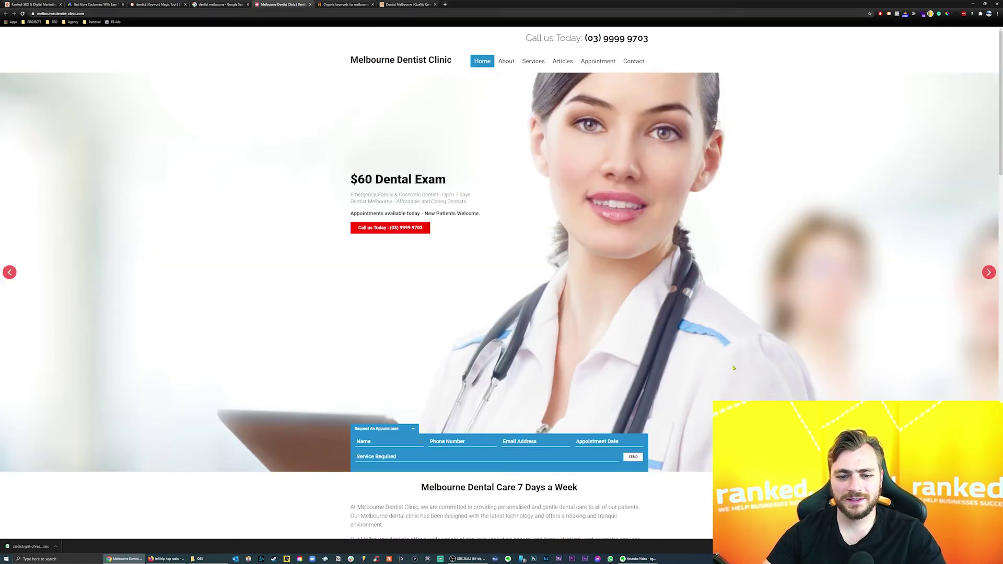
# Examine the Melbourne Dentist Clinic homepage, including its appointment form, services and treatments.
pyautogui.scroll(-4, 733, 371)
pyautogui.scroll(2, 734, 372)
pyautogui.scroll(-3, 733, 375)
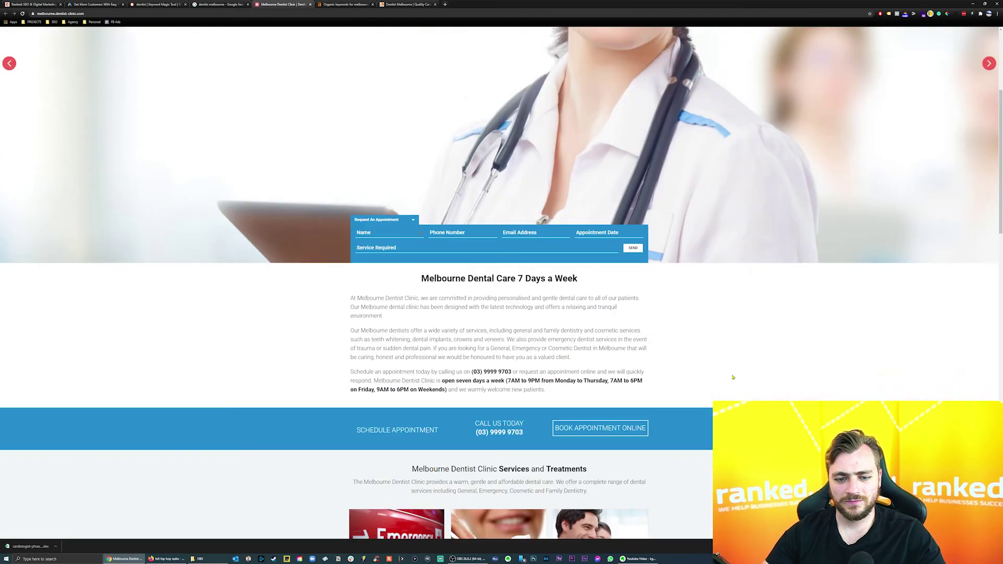
pyautogui.scroll(-15, 733, 378)
pyautogui.scroll(9, 734, 366)
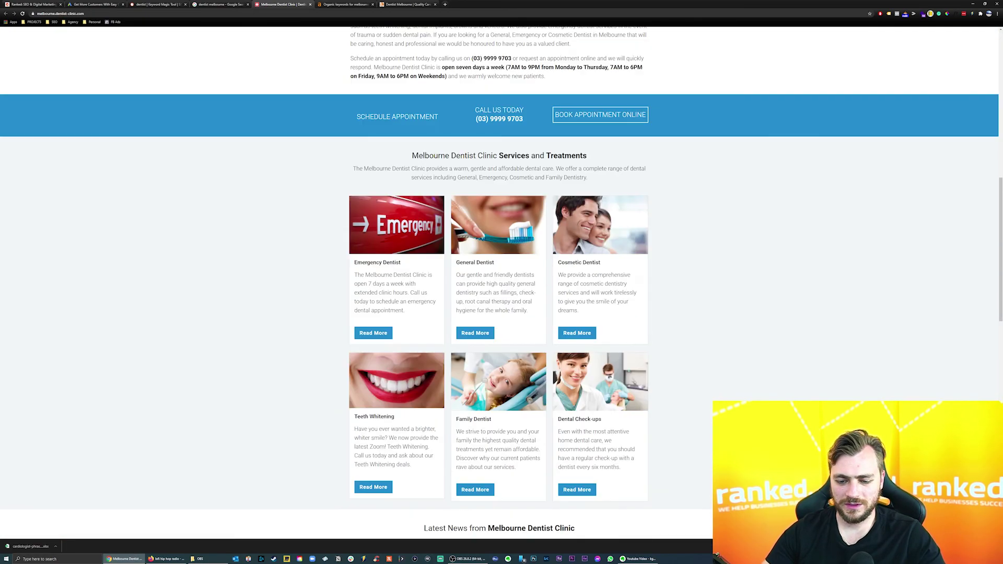
pyautogui.scroll(12, 733, 366)
# Copy the Melbourne Dentist Clinic web address and look up melbourne.dentist-clinic.com in Ahrefs Site Explorer.
pyautogui.click(251, 13)
pyautogui.hotkey('ctrl', 'c')
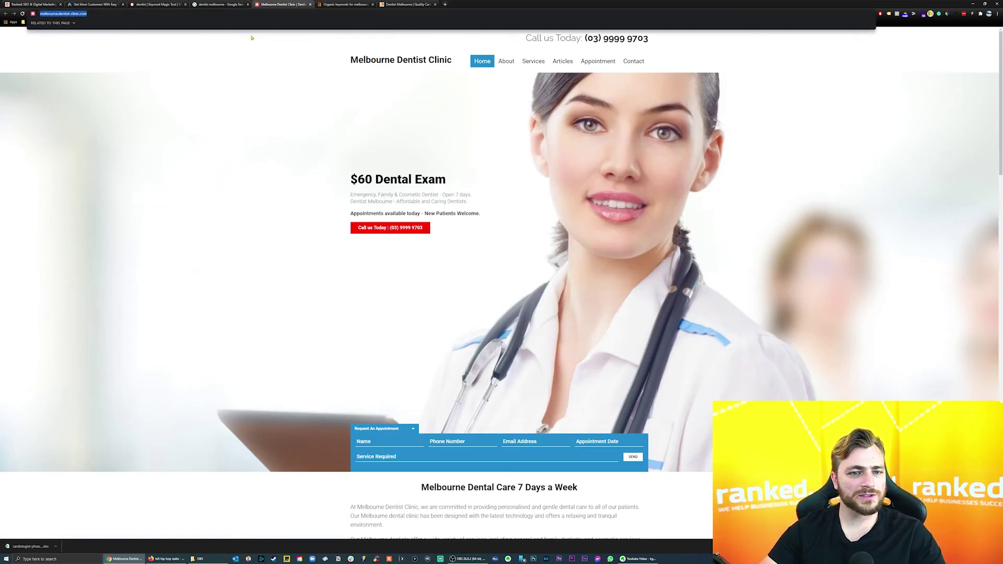
pyautogui.hotkey('ctrl', 'Tab')
pyautogui.click(75, 40)
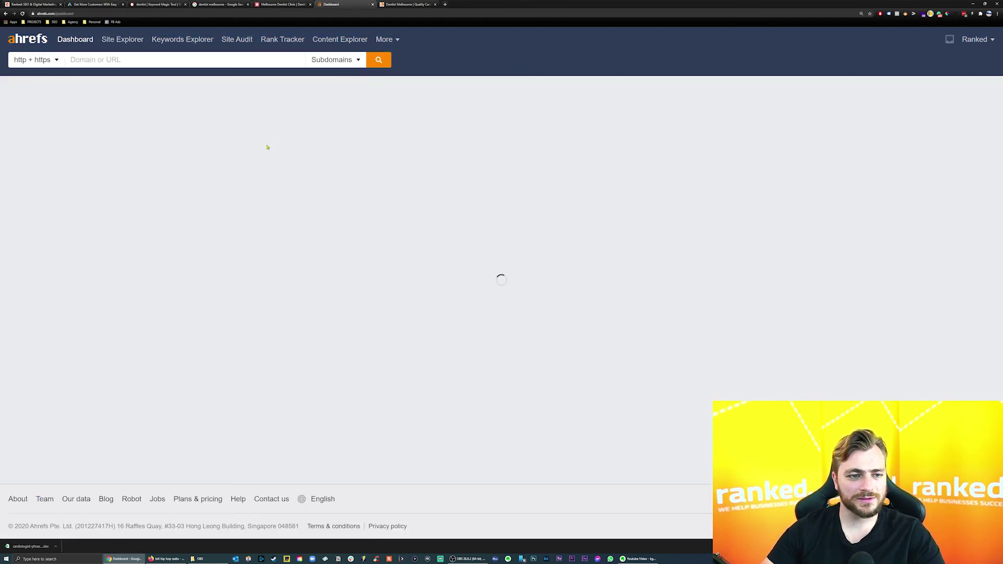
pyautogui.click(185, 65)
pyautogui.hotkey('ctrl', 'v')
pyautogui.click(379, 59)
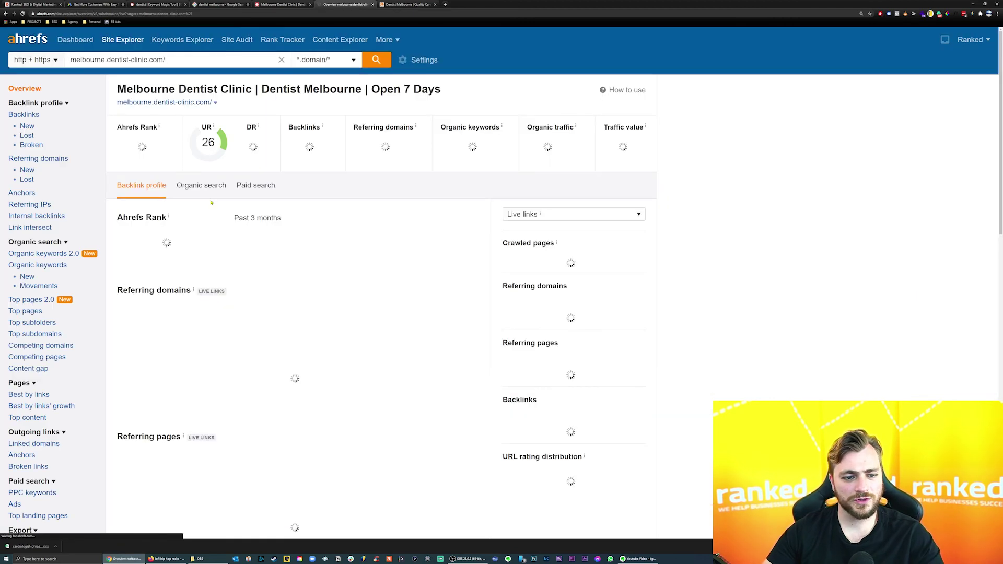
# Examine the clinic's organic search data, including the organic traffic, organic keywords and traffic value charts.
pyautogui.click(211, 190)
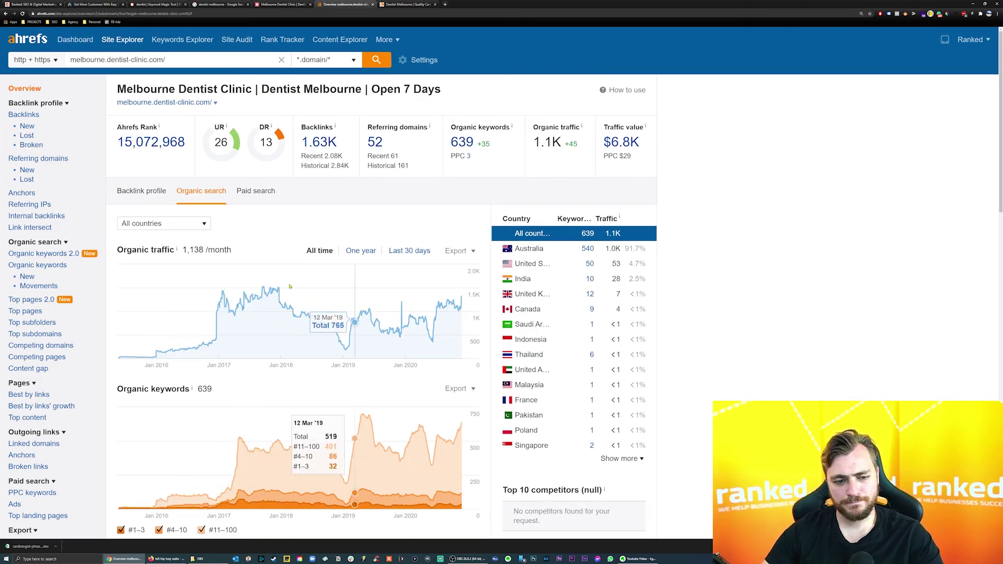
pyautogui.scroll(-5, 300, 367)
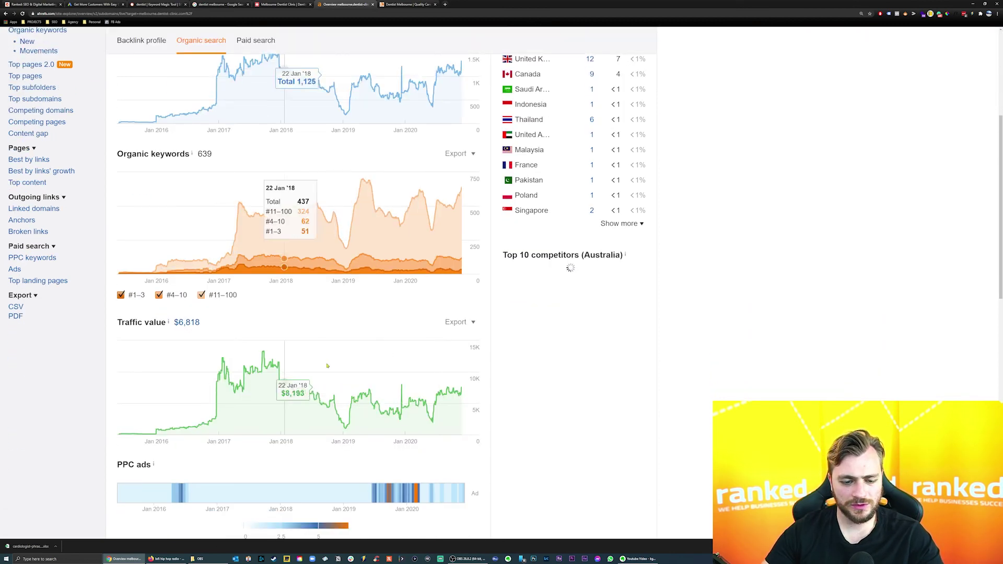
pyautogui.scroll(4, 300, 368)
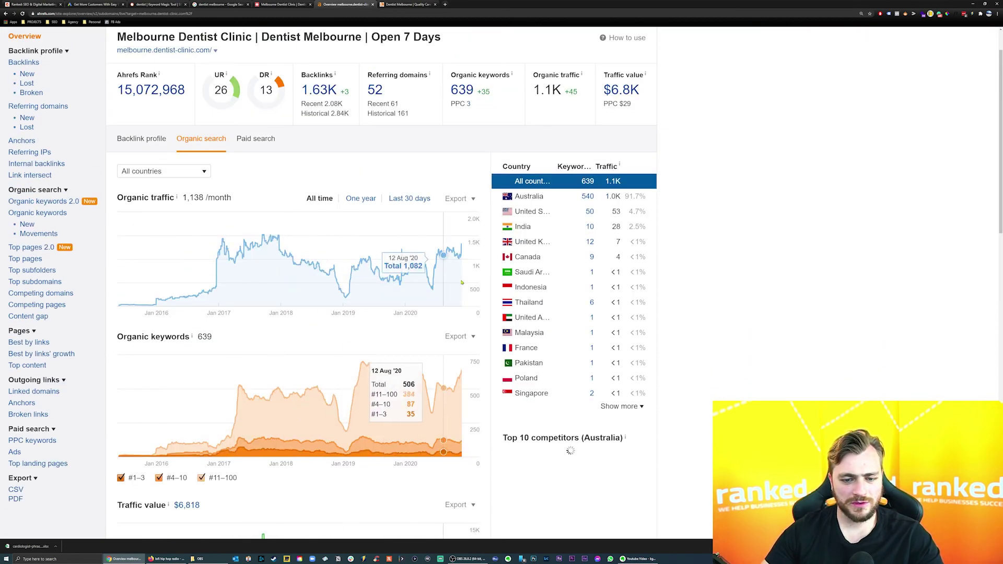
pyautogui.scroll(1, 461, 282)
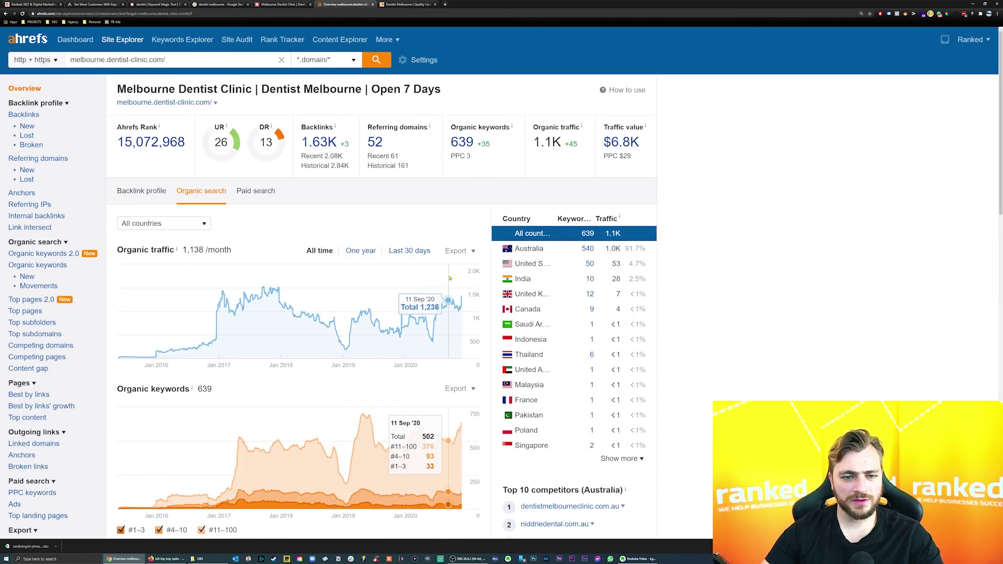
pyautogui.click(178, 59)
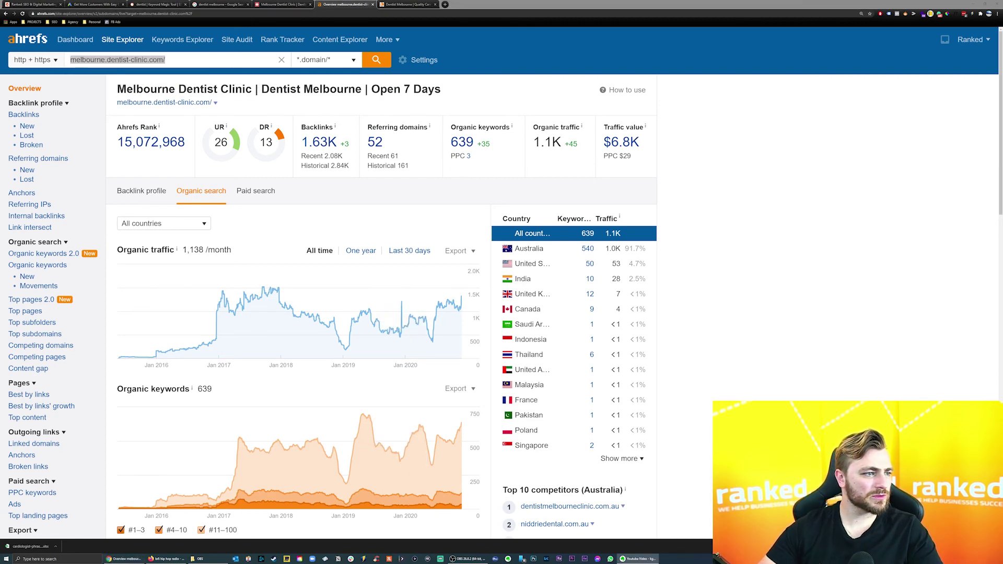
# Close the Melbourne Dentist and Melbourne Dentist Clinic website tabs and return to the "dentist melbourne" Google results.
pyautogui.click(413, 5)
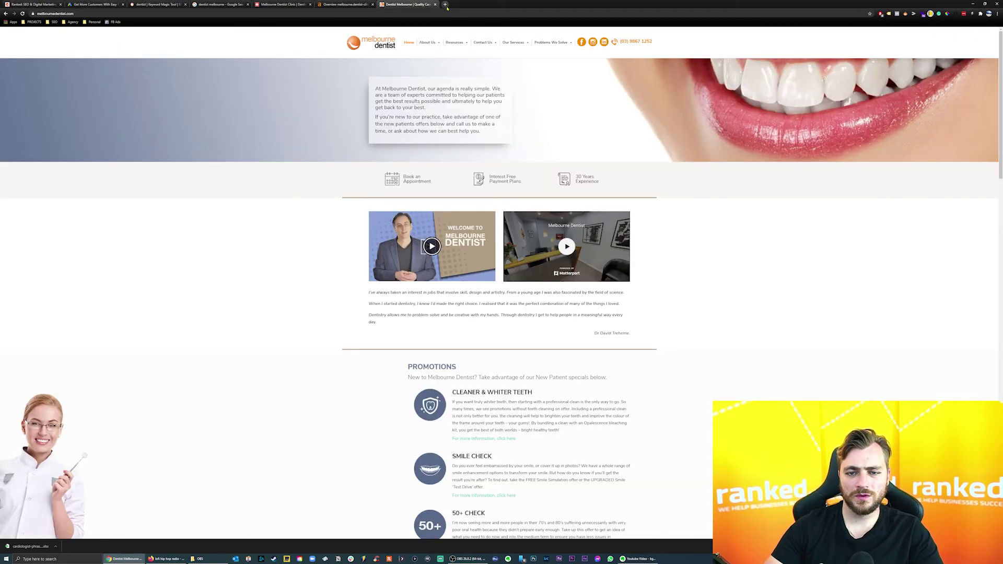
pyautogui.click(436, 4)
pyautogui.click(284, 4)
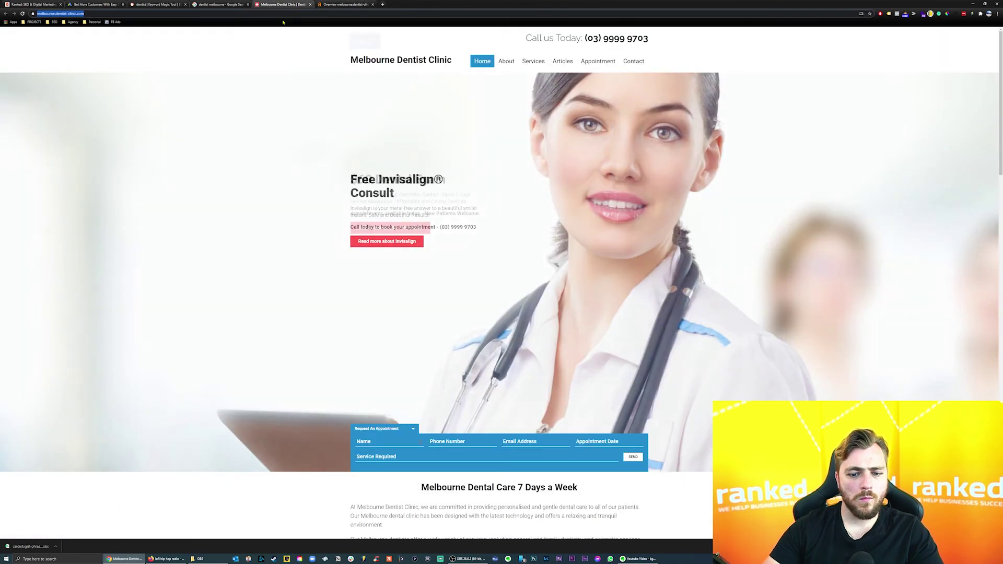
pyautogui.click(311, 4)
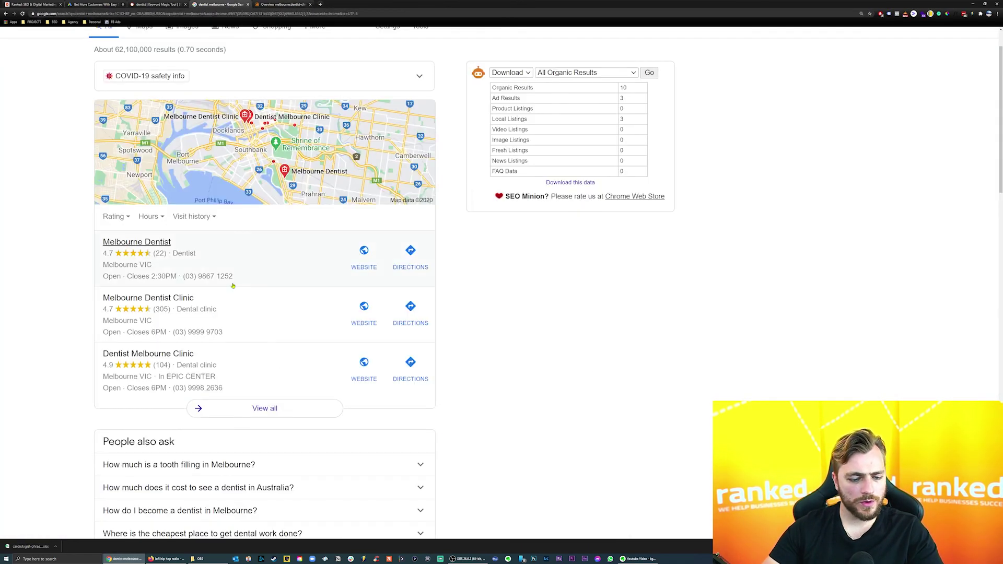
# Open the organic result "Affordable Dentist in Melbourne - $99 NO GAP DENTISTS" in a new tab and switch to it.
pyautogui.scroll(-5, 235, 290)
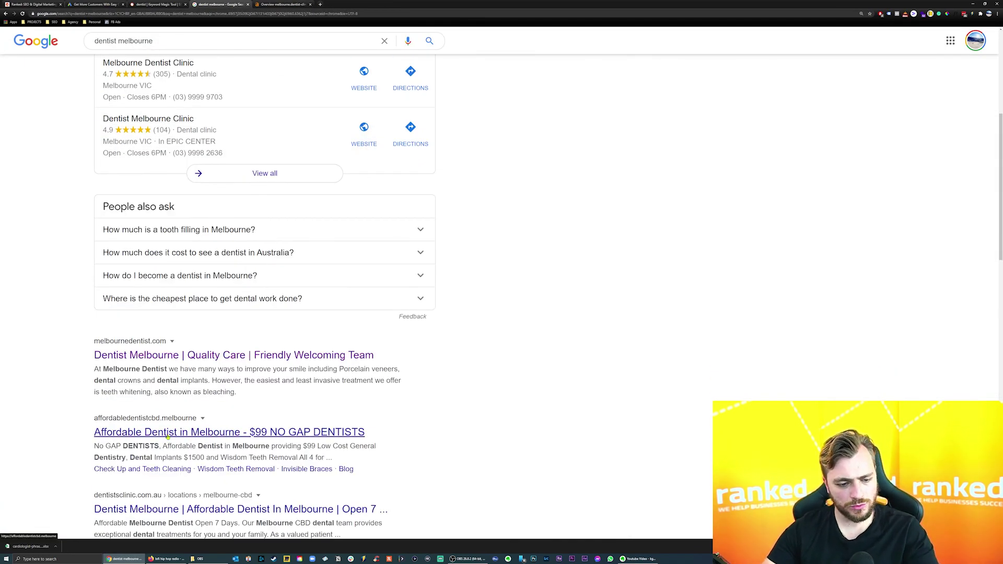
pyautogui.rightClick(167, 437)
pyautogui.click(190, 444)
pyautogui.scroll(-2, 227, 429)
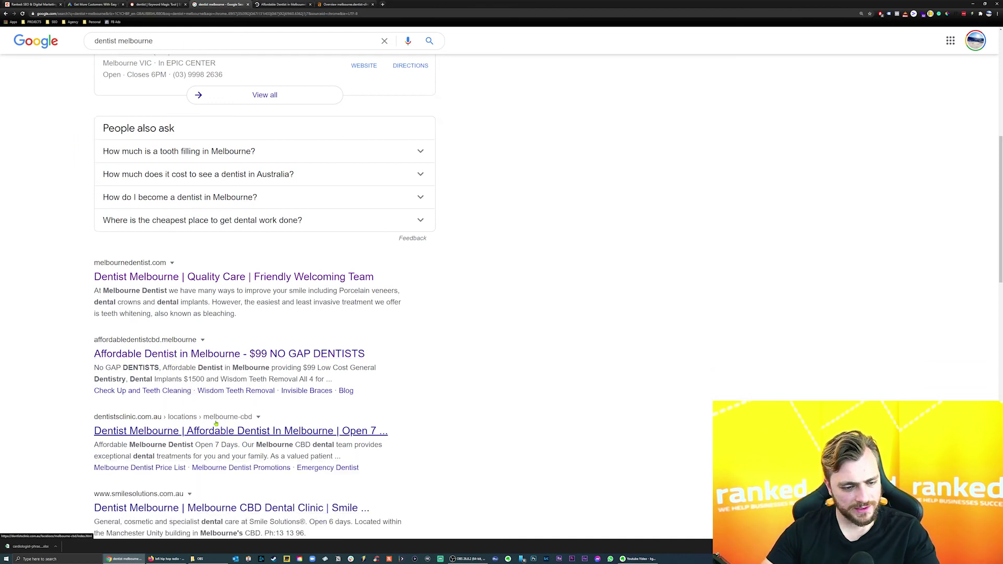
pyautogui.scroll(3, 228, 172)
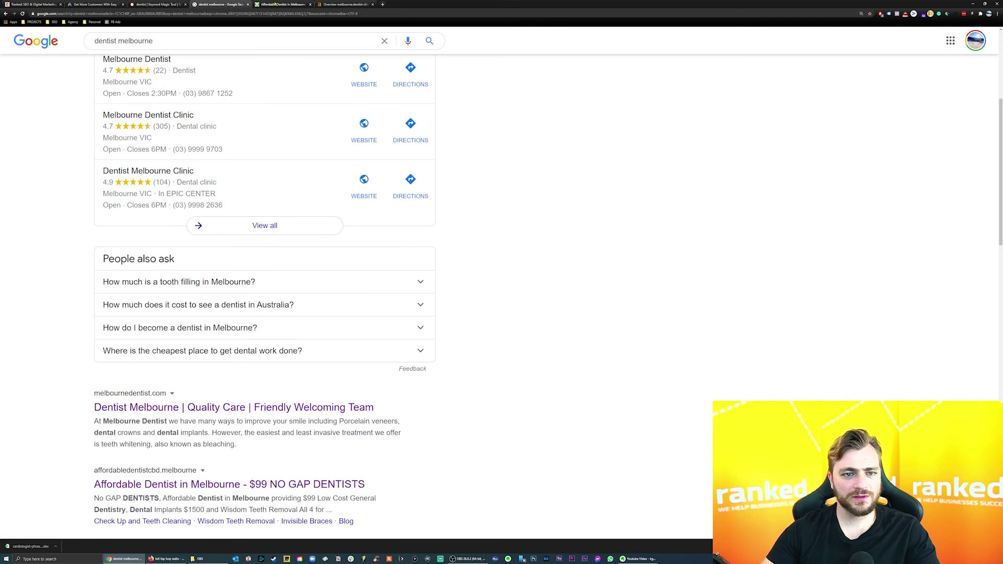
pyautogui.hotkey('ctrl', 'Tab')
# Examine the No Gap Dentists homepage from its opening banner through team, services and blog to the FAQs and contact form.
pyautogui.scroll(-12, 485, 260)
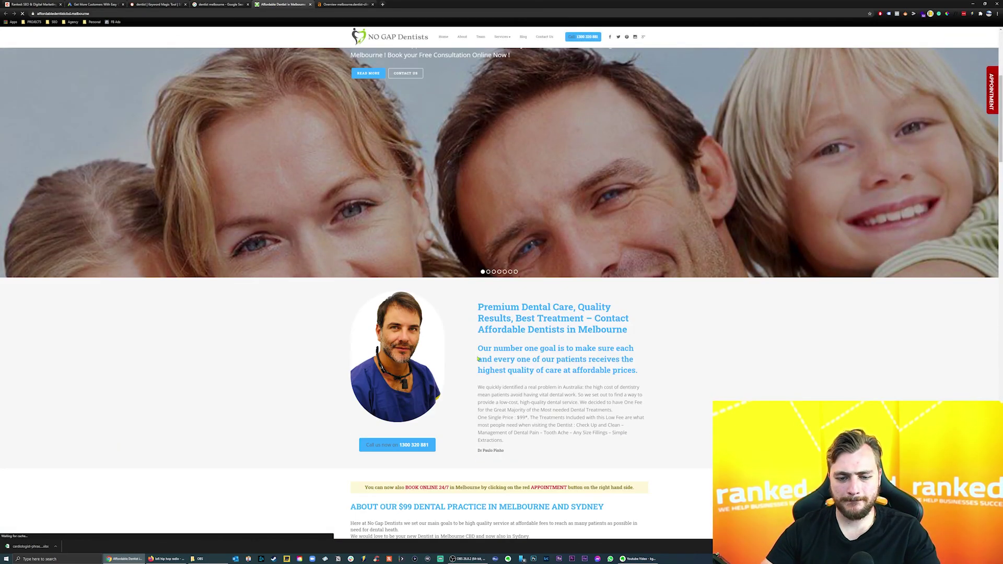
pyautogui.scroll(-3, 743, 353)
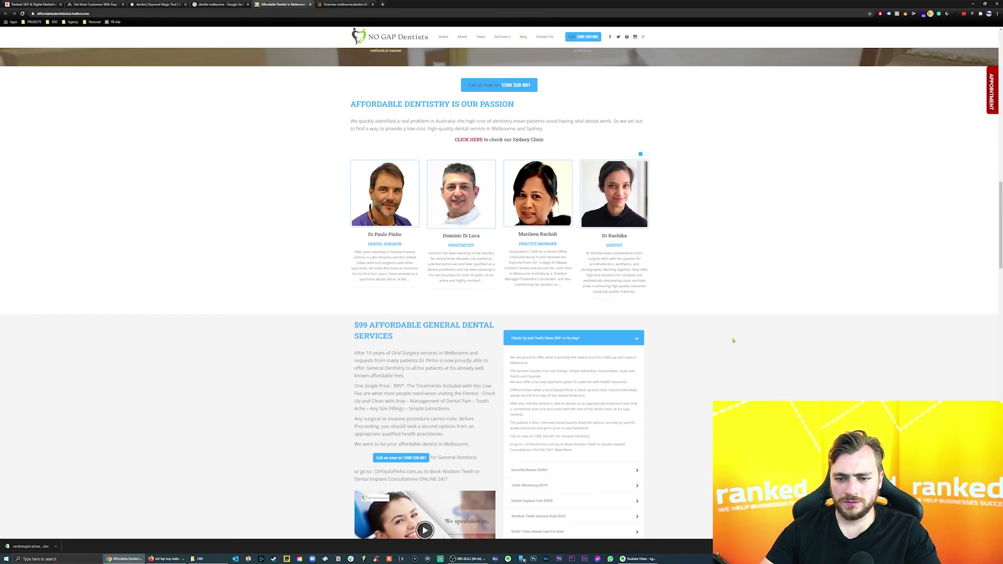
pyautogui.scroll(-15, 734, 341)
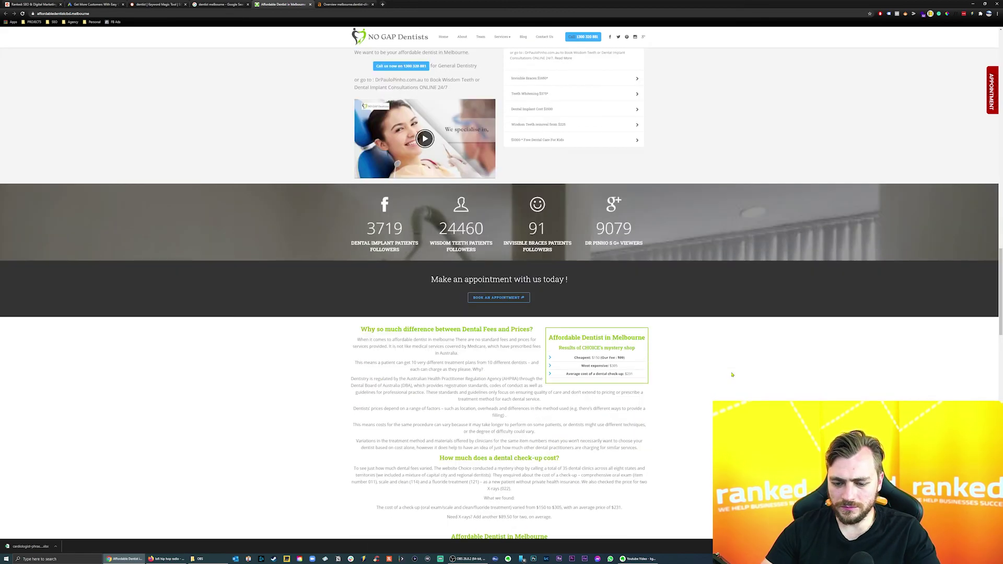
pyautogui.scroll(-12, 732, 375)
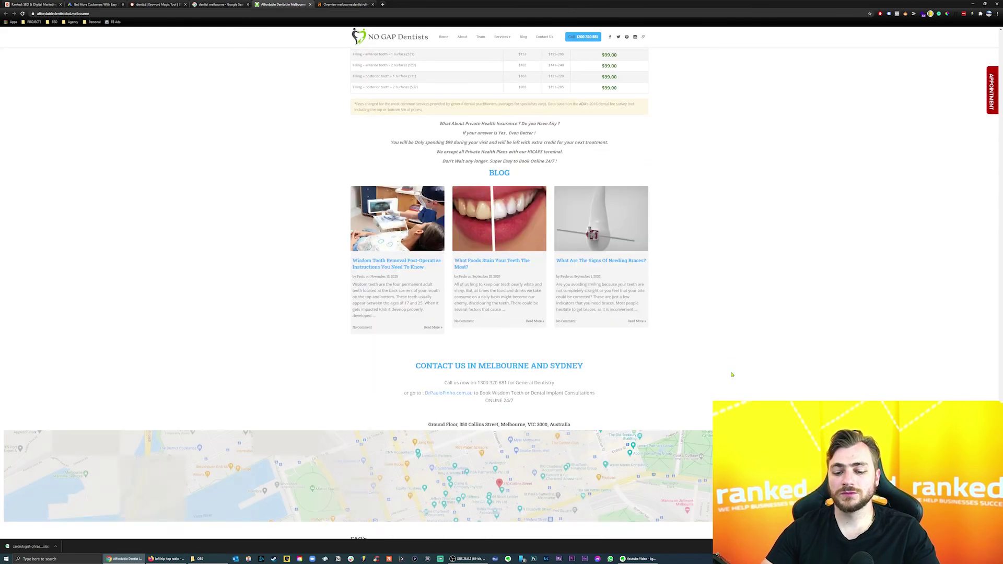
pyautogui.scroll(-3, 732, 375)
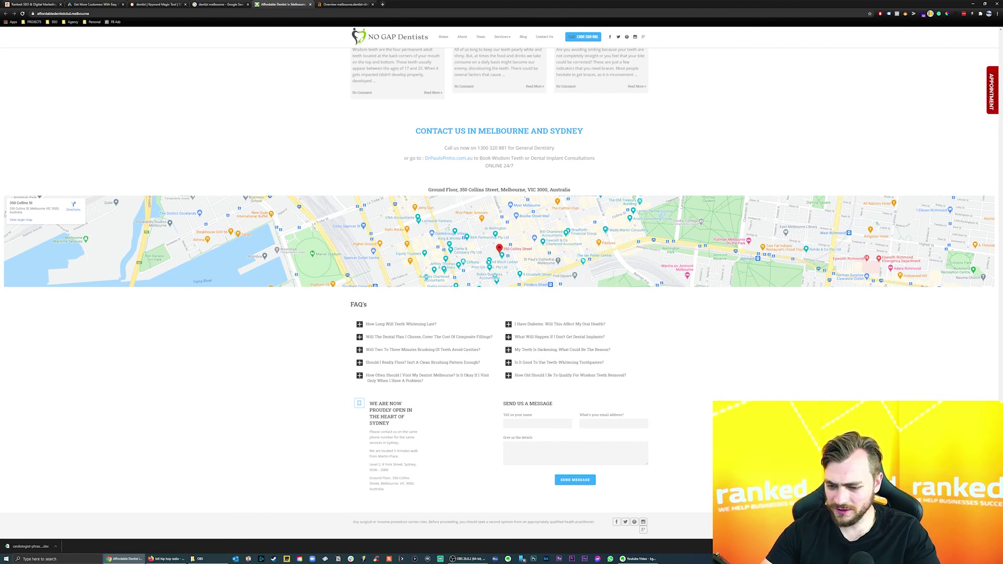
pyautogui.scroll(5, 486, 375)
pyautogui.scroll(-4, 486, 376)
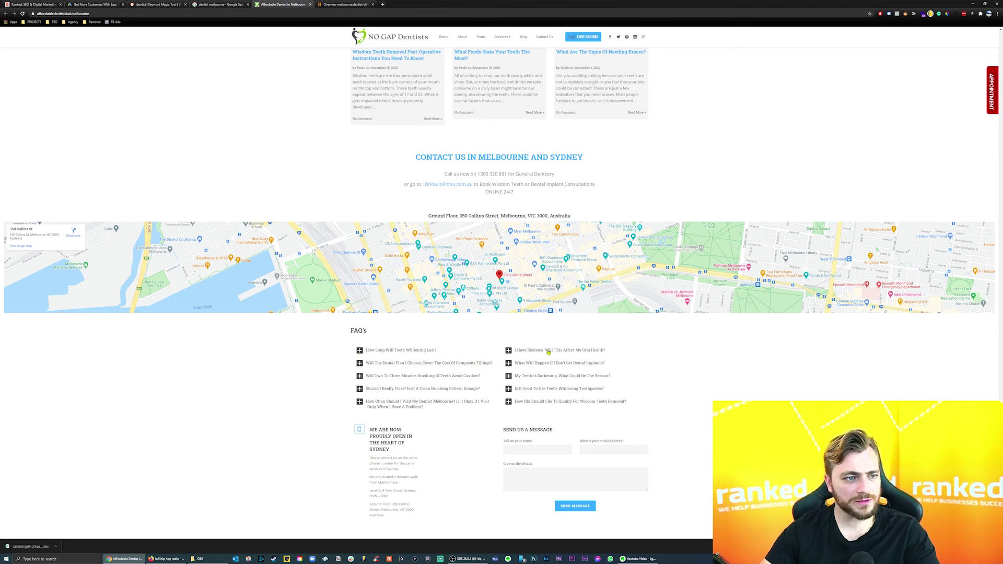
pyautogui.scroll(-1, 549, 353)
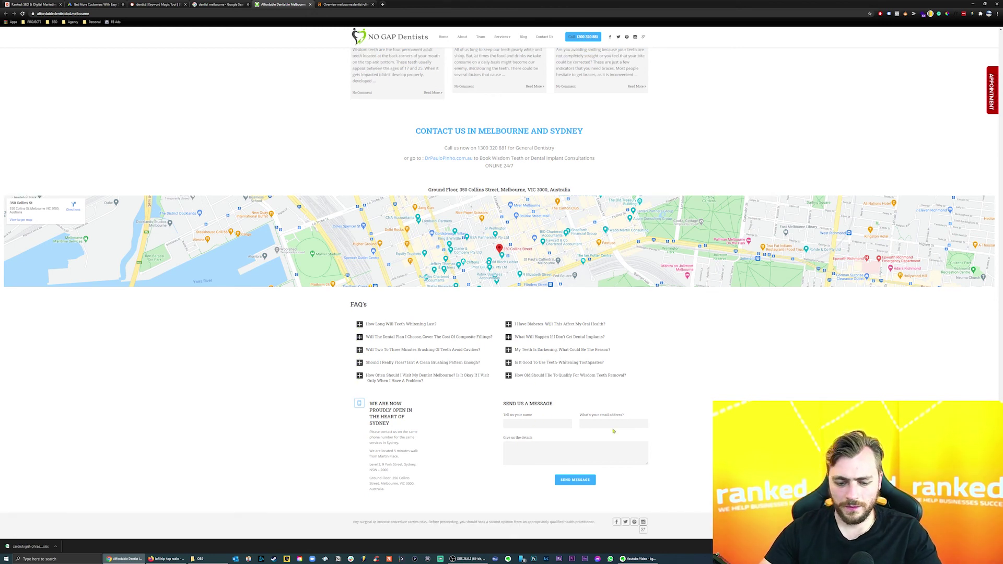
# Review the homepage's fee table and blog section again, and re-examine its banner slides, introduction and team profiles.
pyautogui.scroll(8, 505, 355)
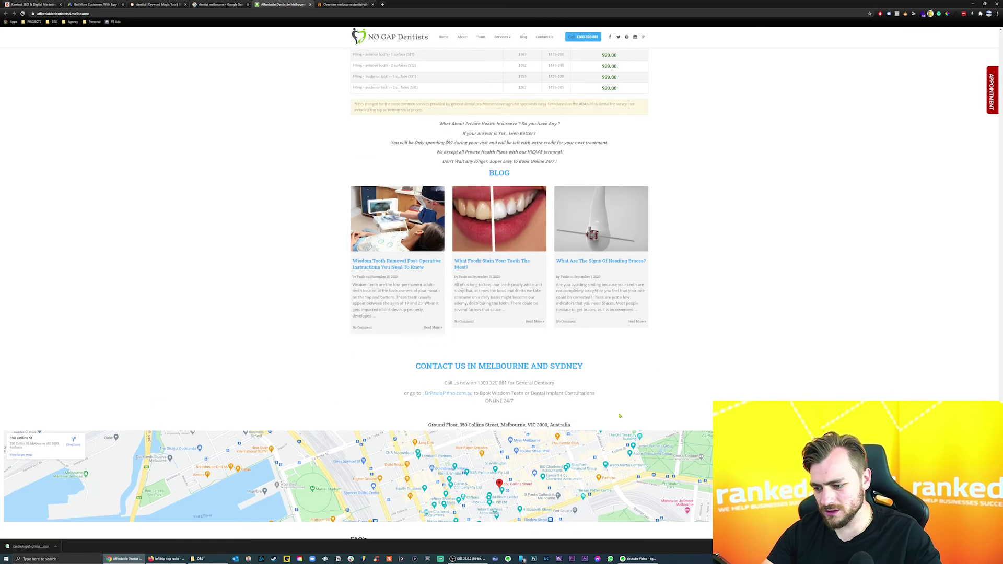
pyautogui.scroll(5, 506, 356)
pyautogui.scroll(-9, 504, 193)
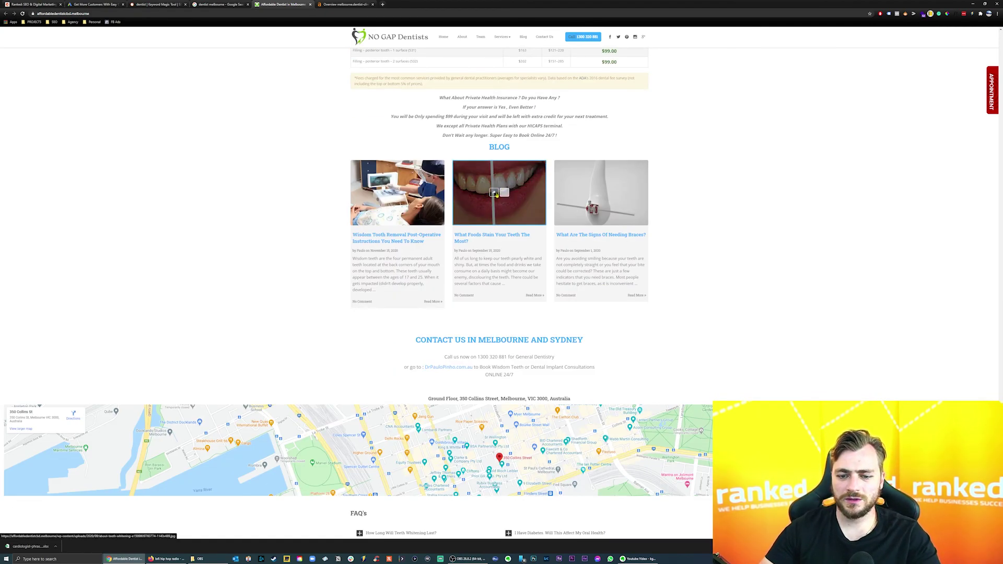
pyautogui.scroll(11, 570, 256)
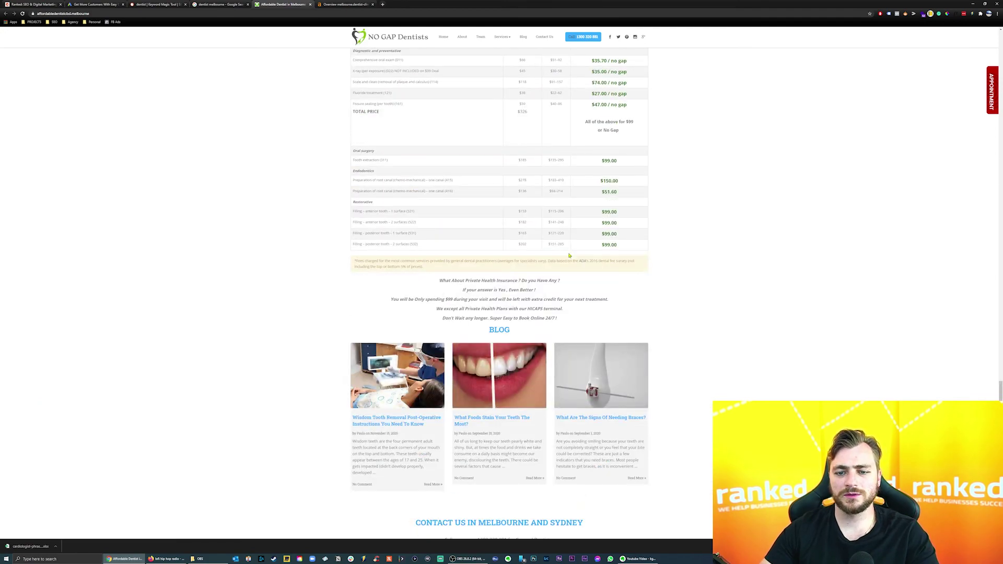
pyautogui.scroll(2, 569, 255)
pyautogui.scroll(20, 566, 253)
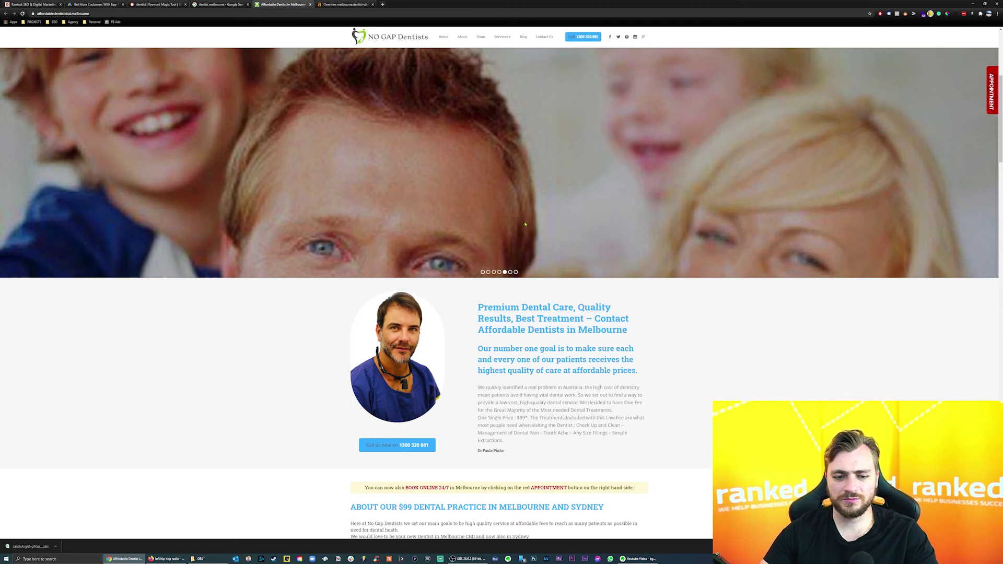
pyautogui.scroll(5, 525, 224)
pyautogui.scroll(-6, 664, 262)
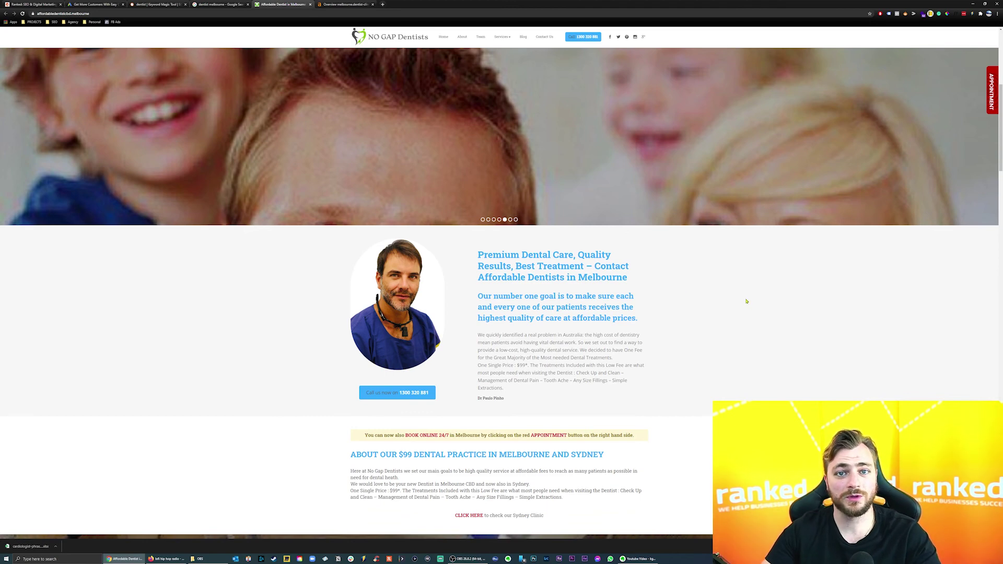
pyautogui.scroll(6, 747, 302)
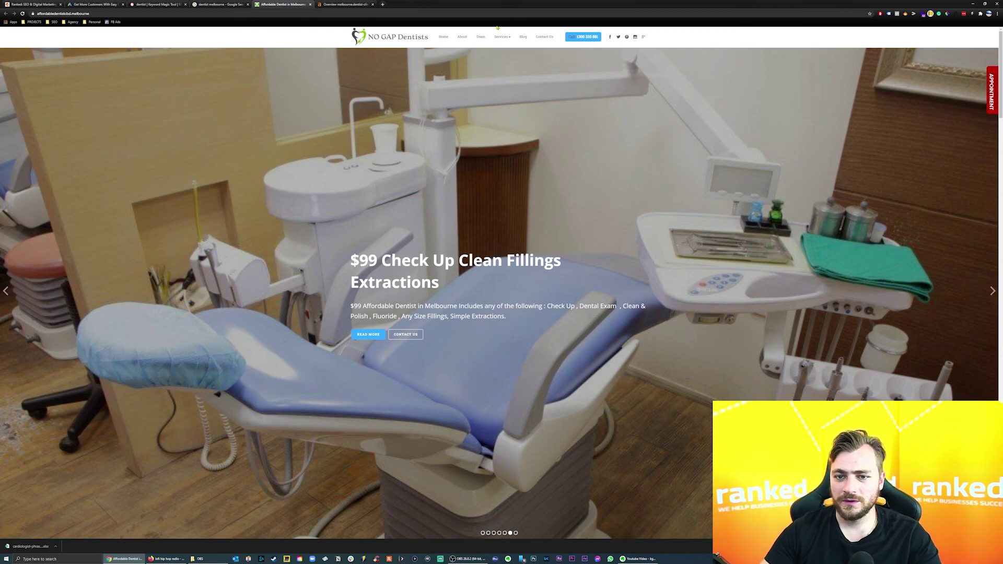
pyautogui.scroll(-3, 644, 246)
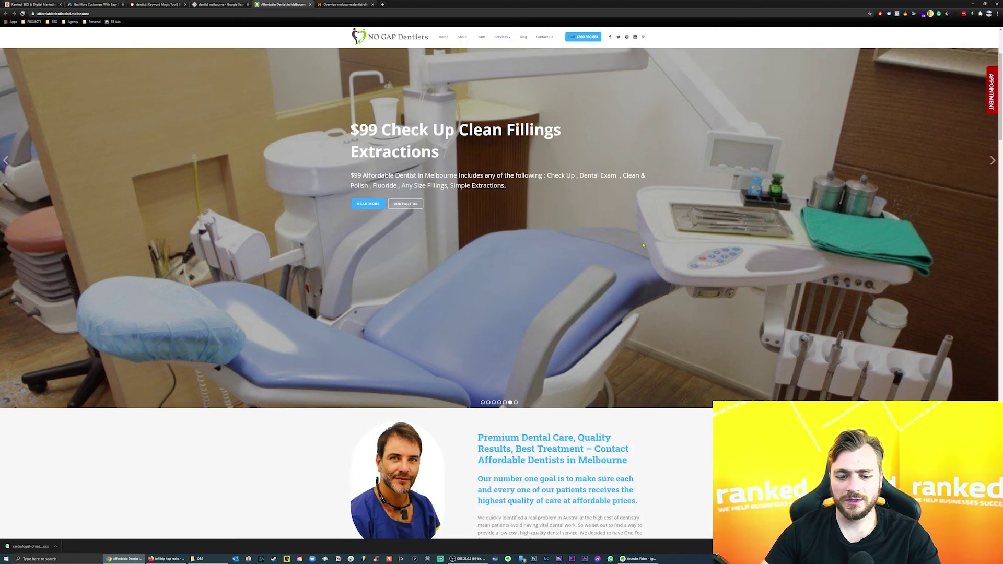
pyautogui.scroll(-12, 644, 245)
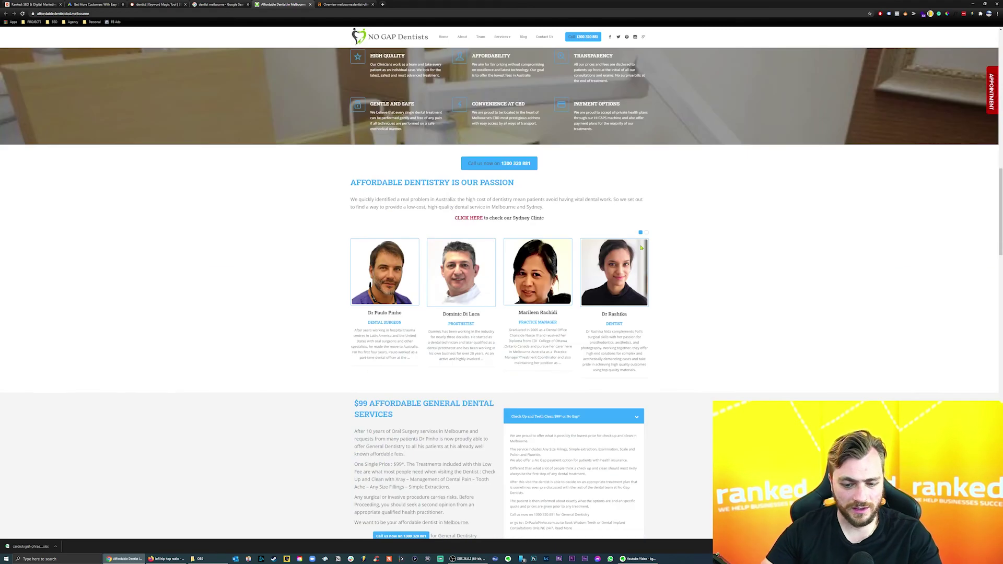
# Copy the No Gap Dentists web address and look up affordabledentistcbd.melbourne in Ahrefs Site Explorer.
pyautogui.scroll(7, 641, 248)
pyautogui.click(300, 11)
pyautogui.hotkey('ctrl', 'c')
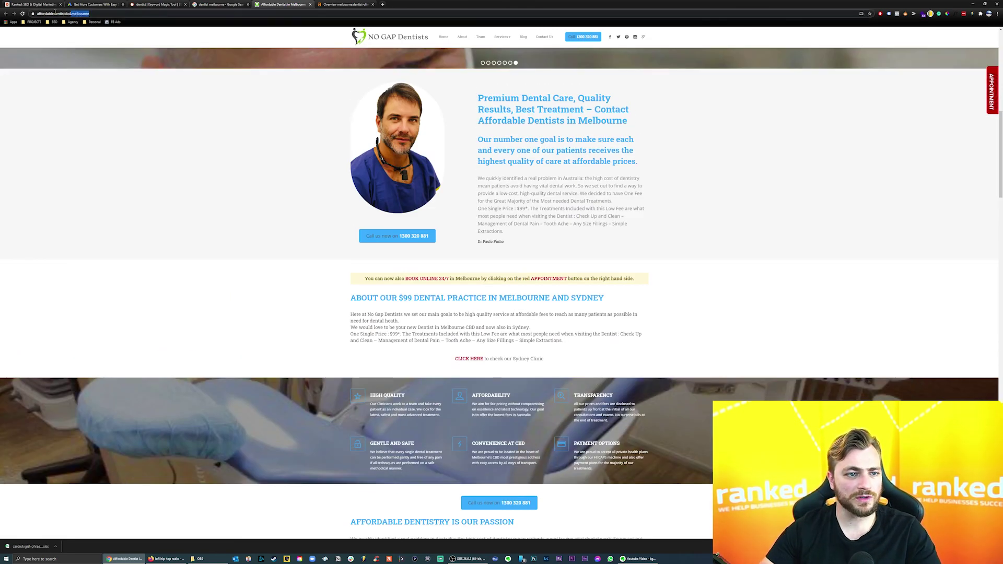
pyautogui.click(345, 4)
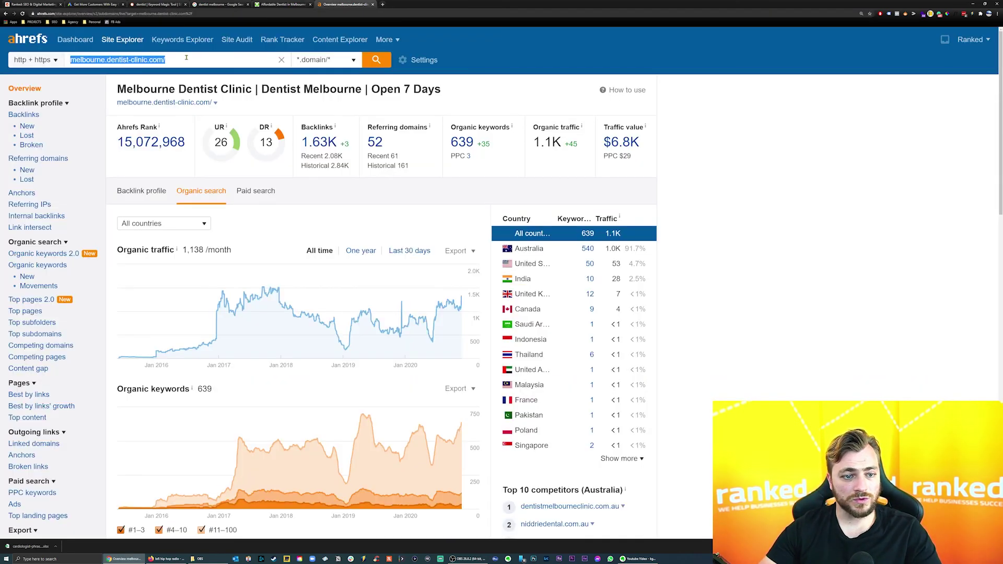
pyautogui.hotkey('ctrl', 'v')
pyautogui.click(376, 60)
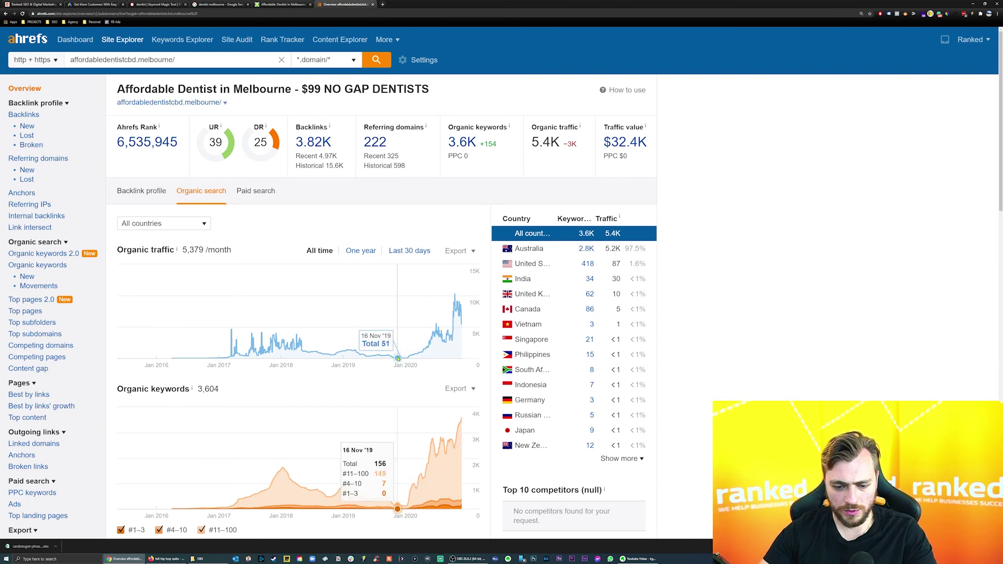
# Examine the organic traffic, keyword and traffic value charts for affordabledentistcbd.melbourne.
pyautogui.scroll(-1, 399, 358)
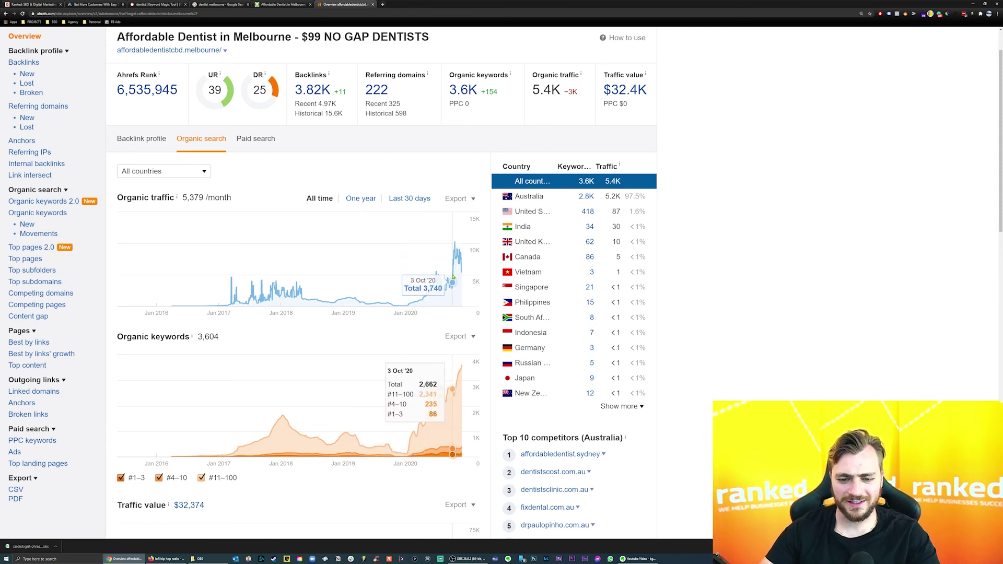
pyautogui.scroll(-4, 453, 282)
pyautogui.scroll(4, 442, 374)
pyautogui.scroll(2, 442, 375)
# Close the No Gap Dentists site and return to the organic listings in the "dentist melbourne" Google results.
pyautogui.moveTo(190, 59); pyautogui.dragTo(47, 53)
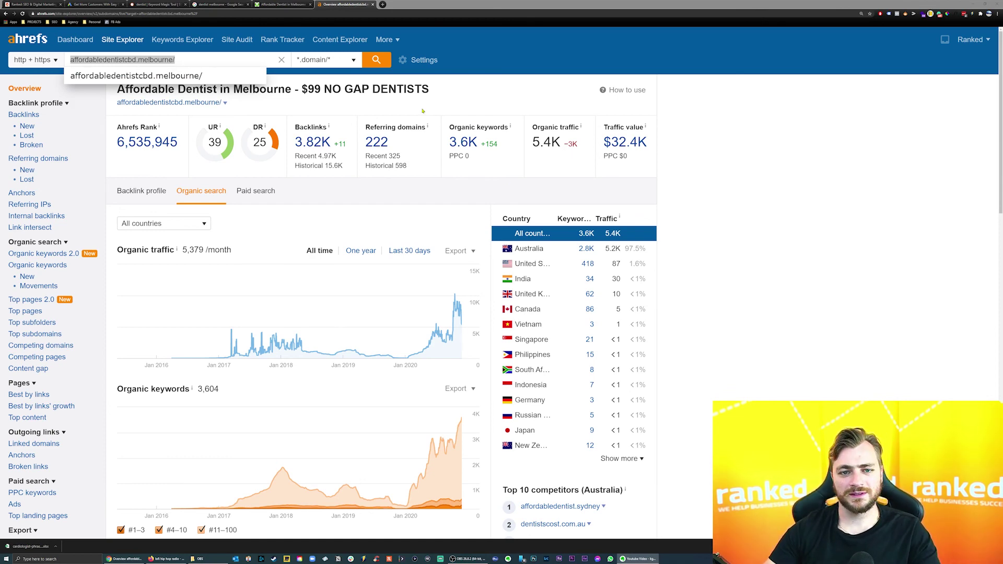
pyautogui.click(290, 7)
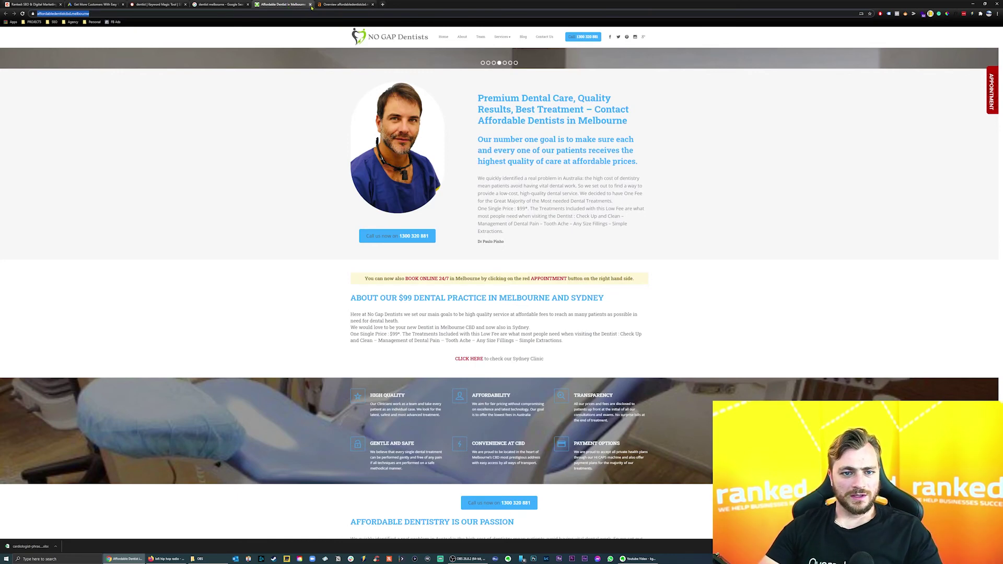
pyautogui.click(311, 4)
pyautogui.click(219, 4)
pyautogui.scroll(-3, 194, 396)
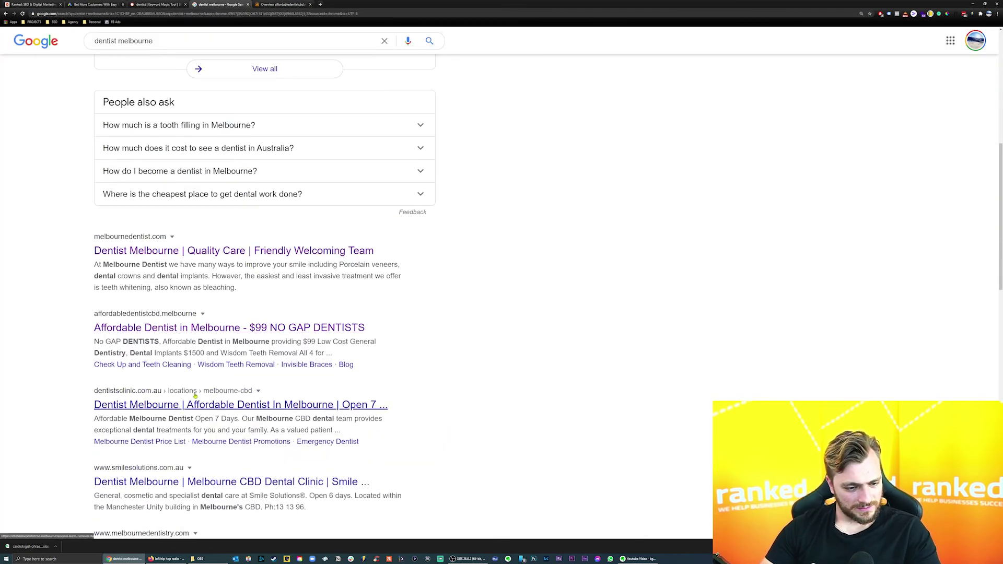
# Open the dentistsclinic.com.au Melbourne CBD result in a new tab, skim its offers and services, and close it.
pyautogui.rightClick(149, 405)
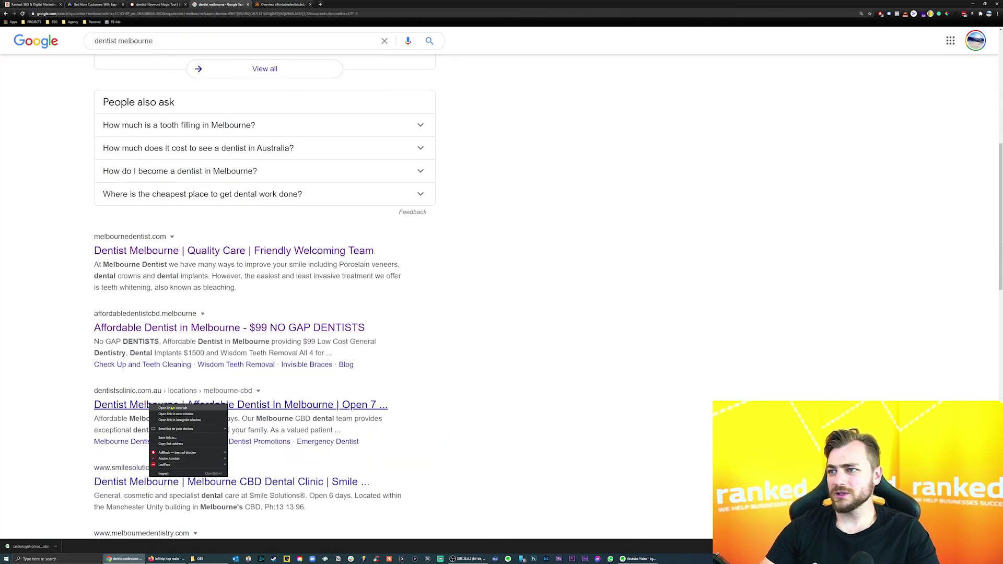
pyautogui.click(171, 408)
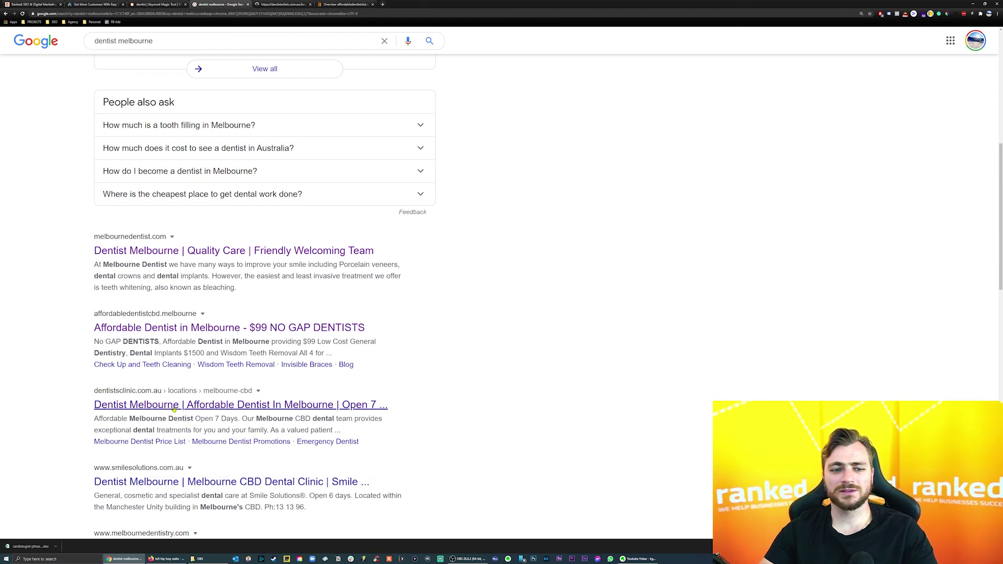
pyautogui.click(270, 7)
pyautogui.scroll(-2, 395, 254)
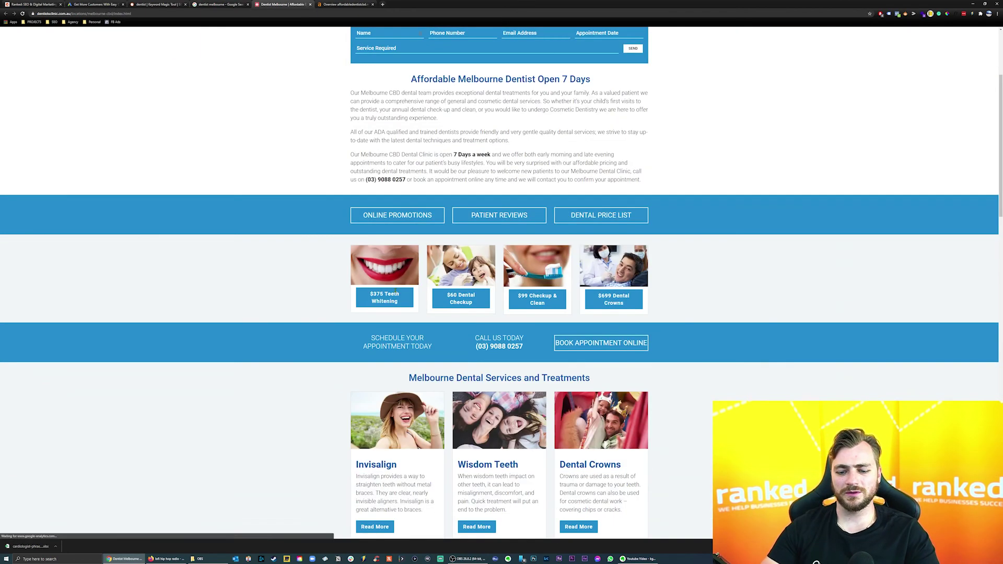
pyautogui.scroll(2, 395, 254)
pyautogui.click(311, 5)
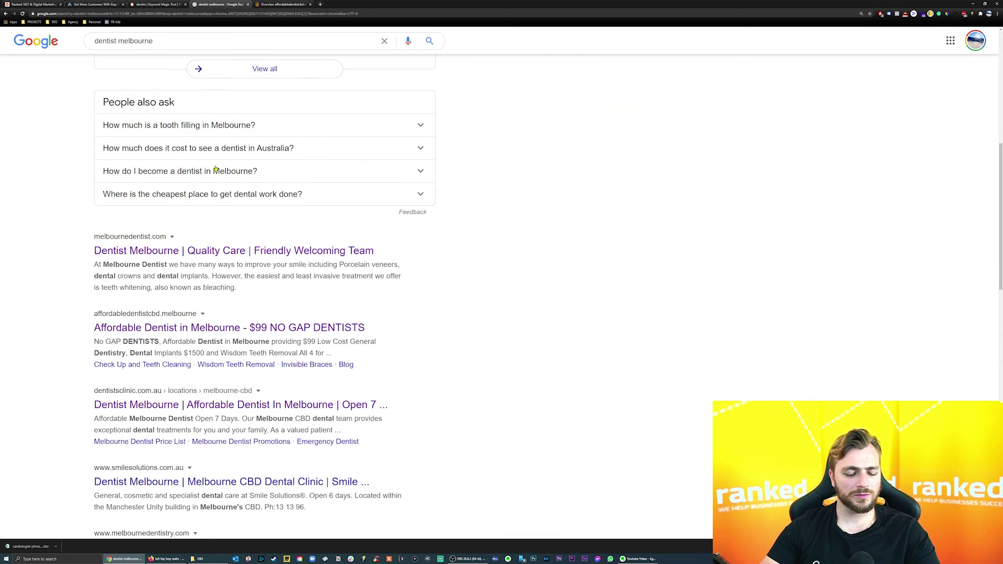
# Open the Smile Solutions result in a new tab and look over its homepage from banner to footer.
pyautogui.rightClick(139, 483)
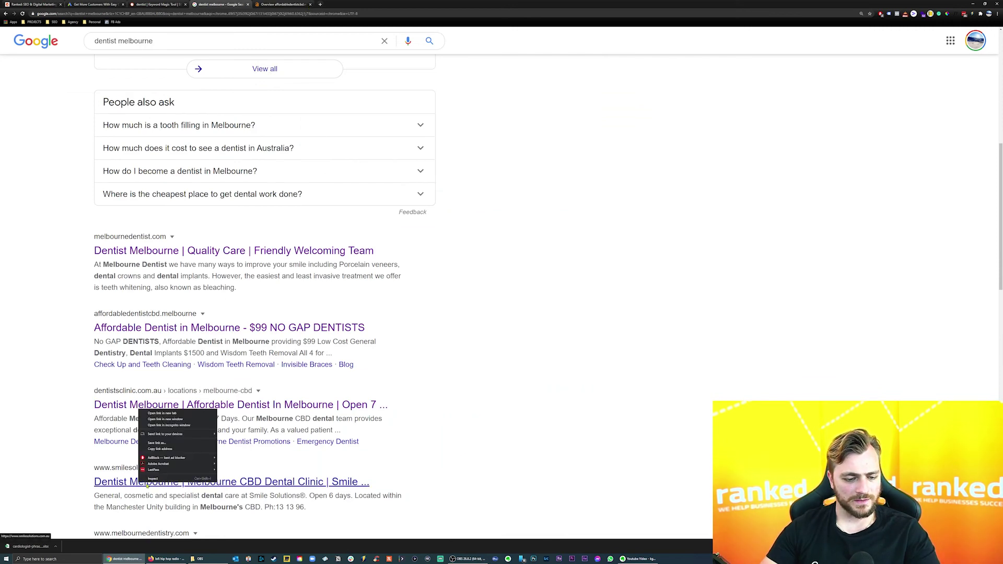
pyautogui.click(162, 414)
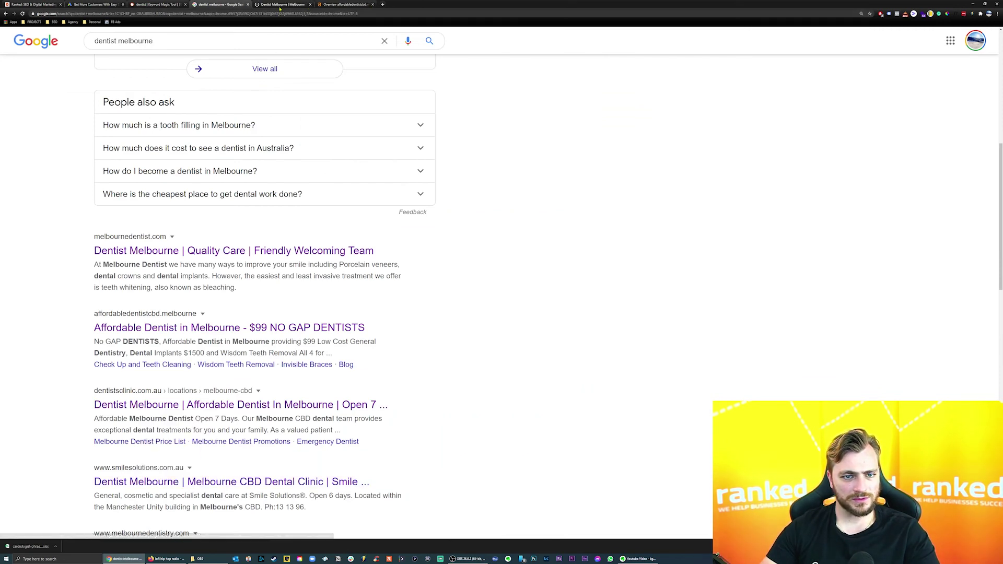
pyautogui.hotkey('ctrl', 'Tab')
pyautogui.scroll(-10, 391, 280)
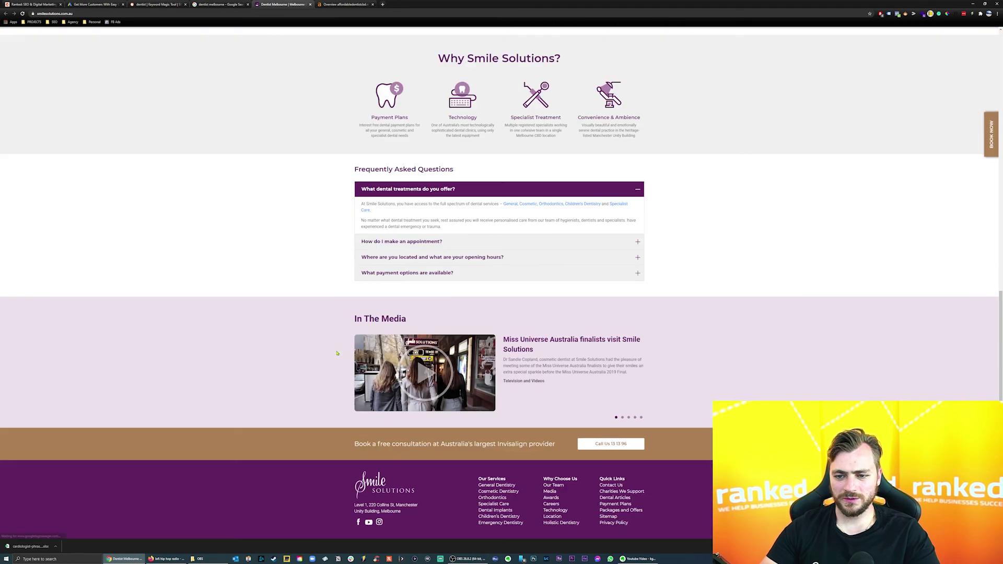
pyautogui.scroll(10, 337, 354)
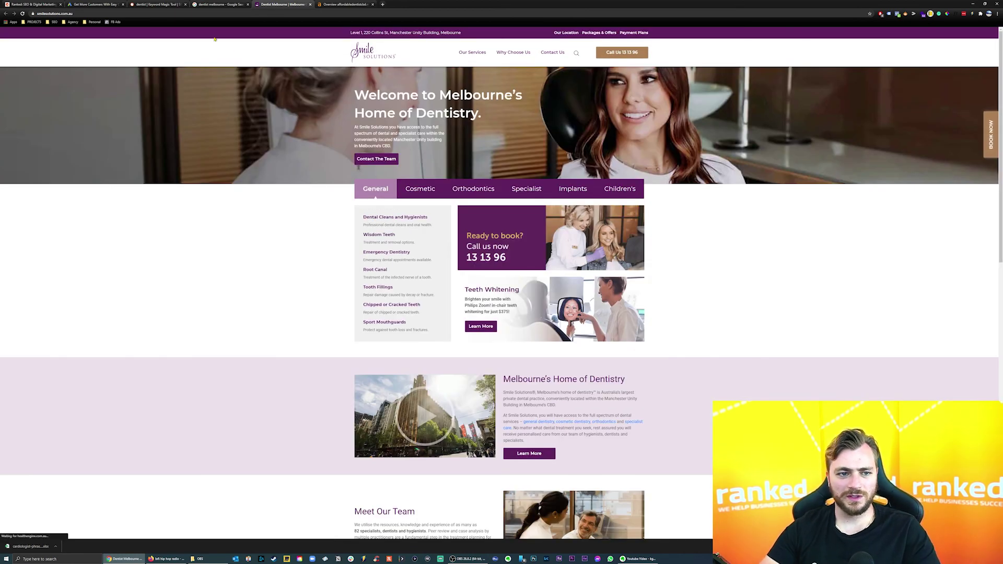
pyautogui.hotkey('ctrl', 'Tab')
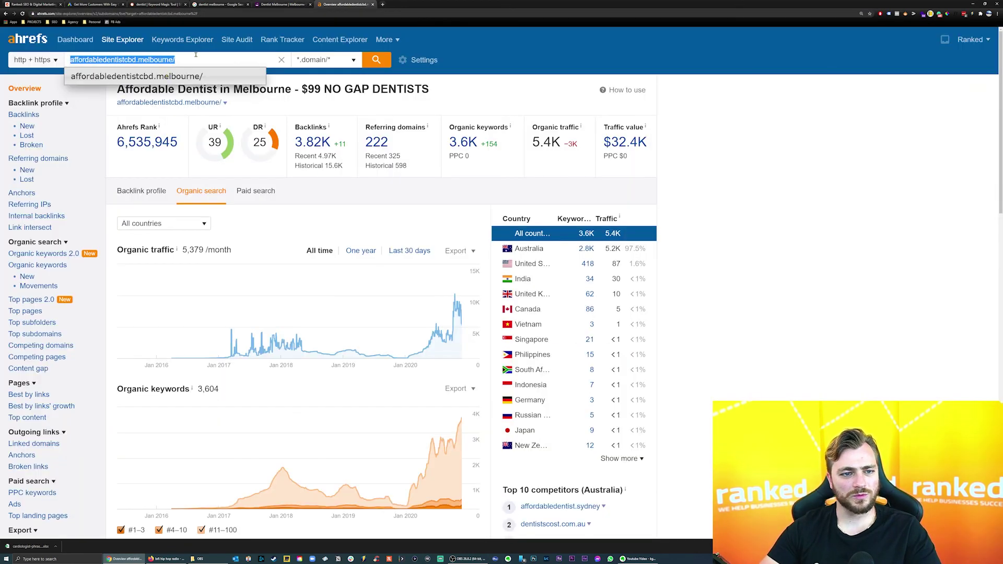
pyautogui.moveTo(175, 60); pyautogui.dragTo(140, 58)
pyautogui.hotkey('ctrl', 'a')
pyautogui.write('www.smilesolutions.com.au/')
pyautogui.click(373, 62)
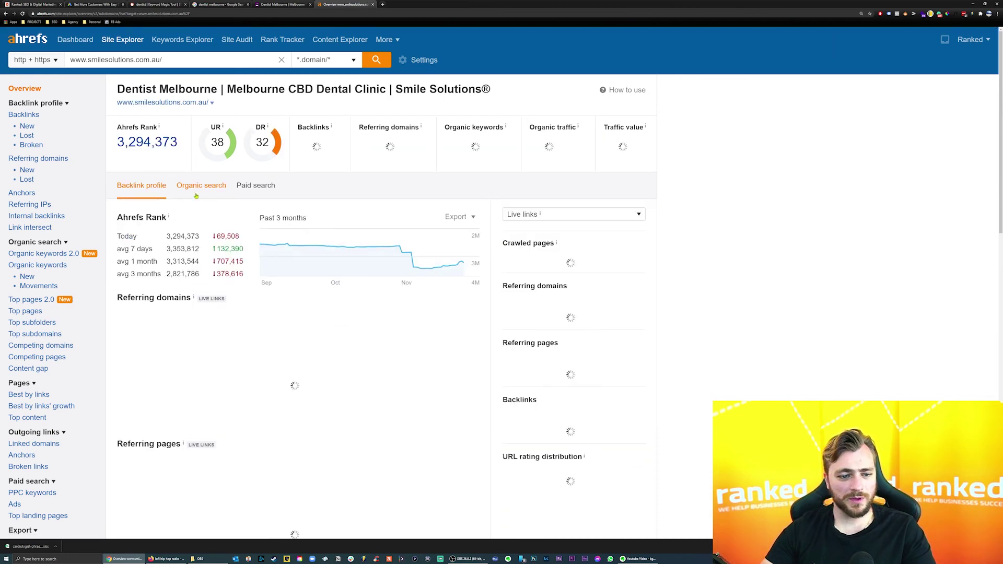
pyautogui.moveTo(187, 245); pyautogui.dragTo(228, 244)
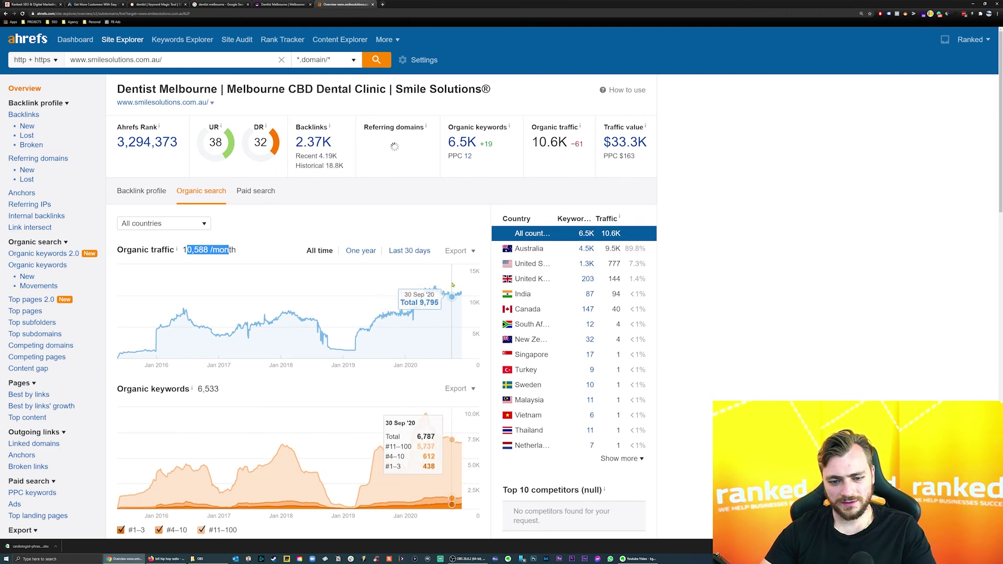
pyautogui.scroll(-3, 342, 304)
pyautogui.scroll(2, 281, 272)
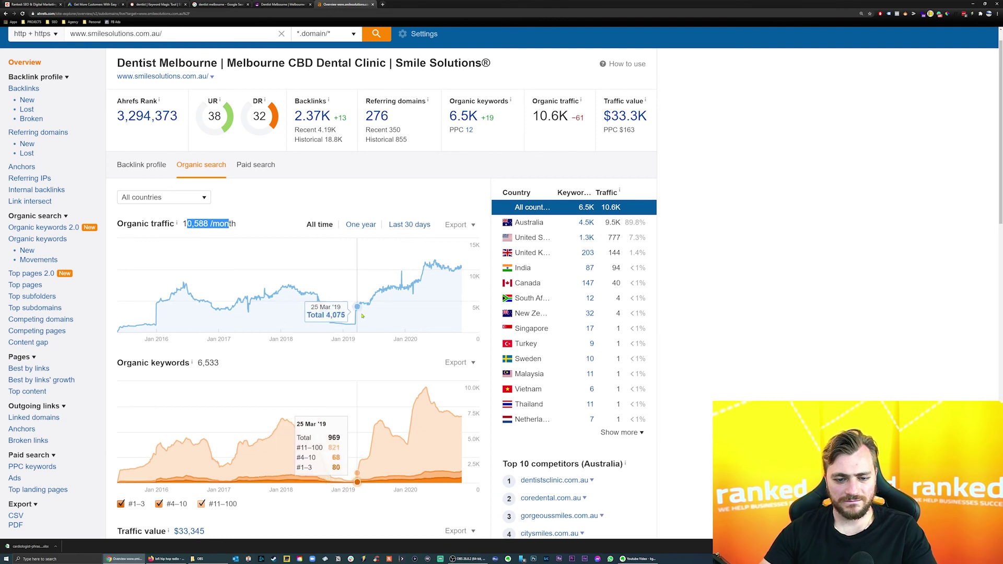
pyautogui.scroll(1, 362, 316)
pyautogui.click(184, 60)
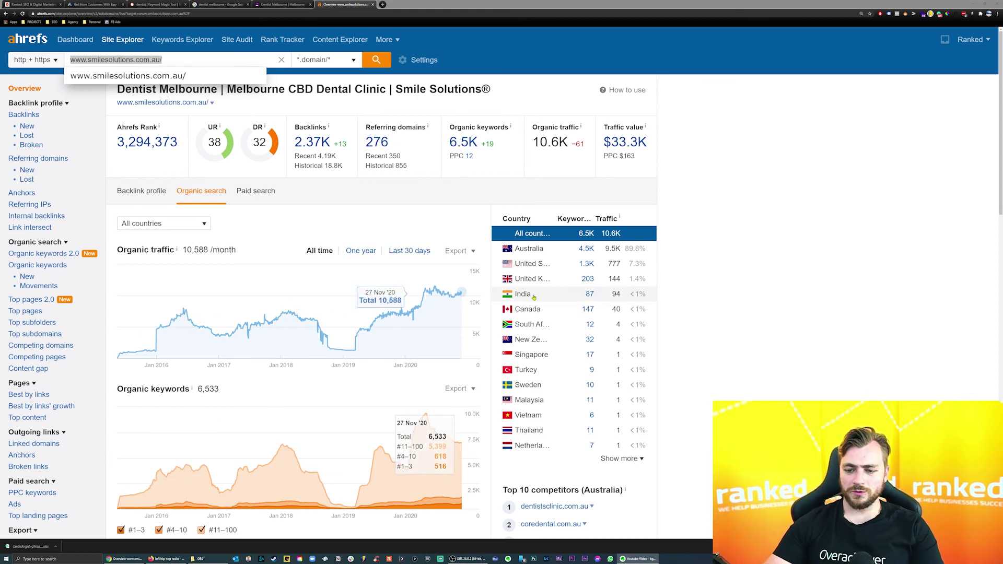
pyautogui.click(450, 294)
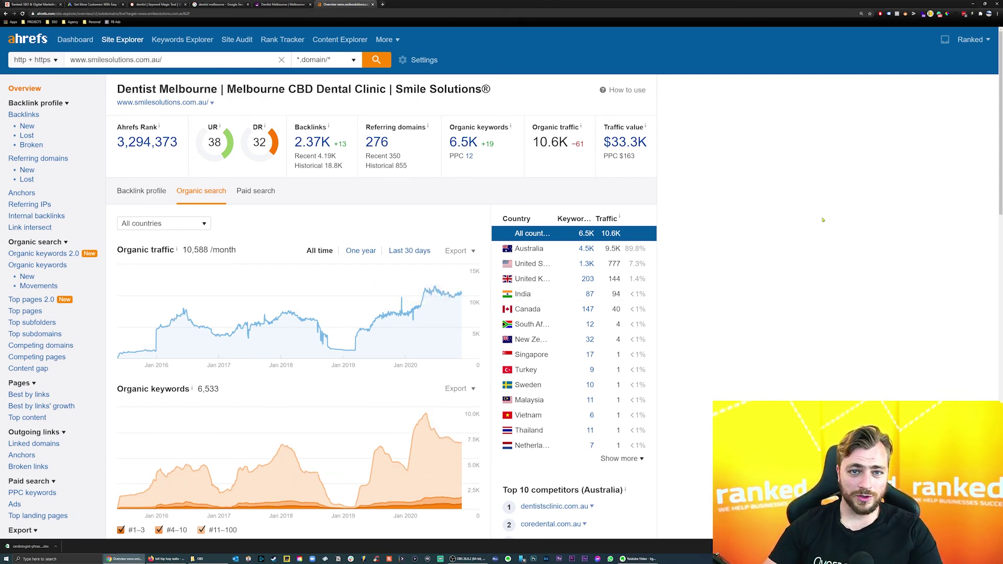